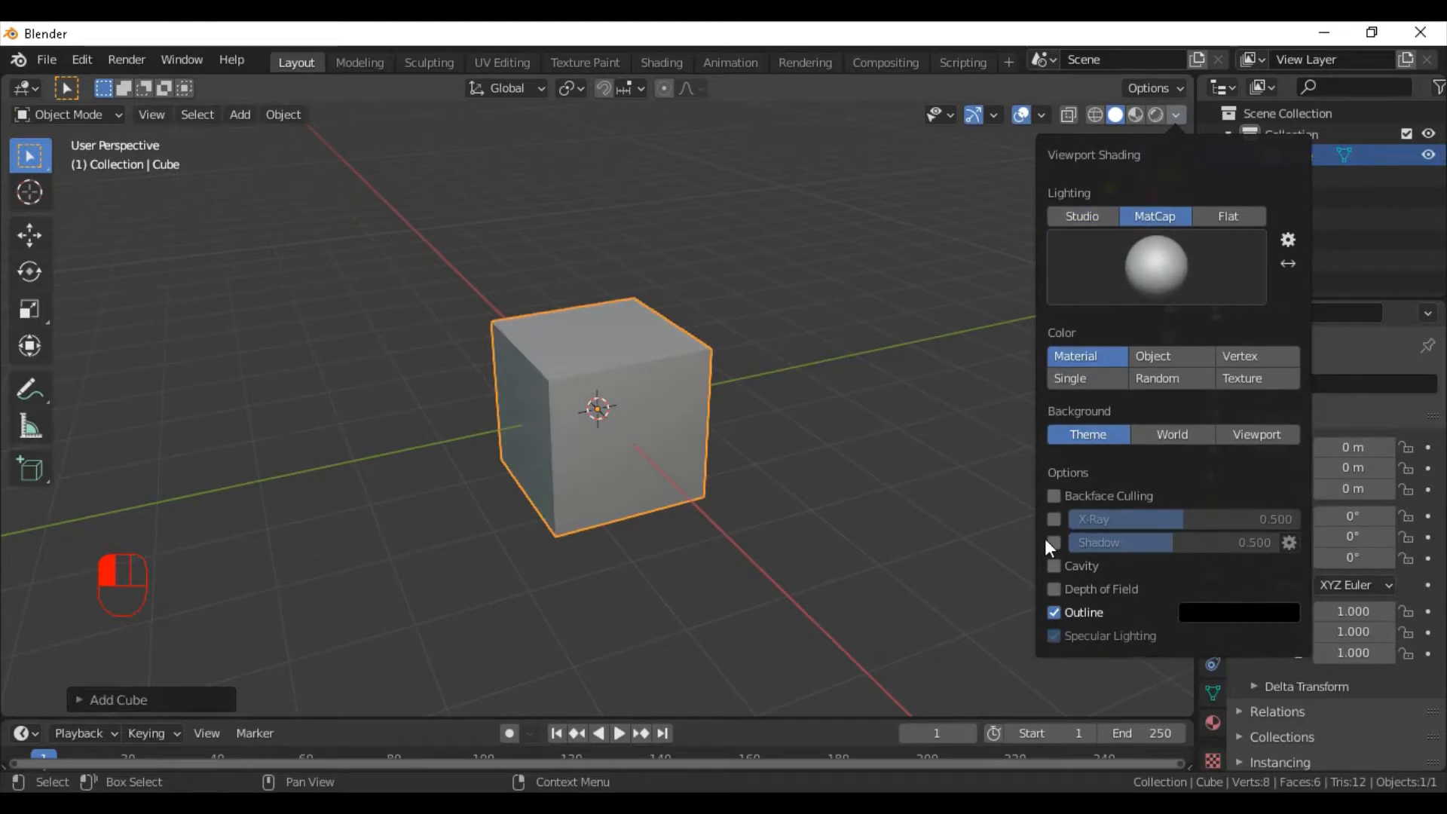
Stretch the cube's mesh to about 1.4 times its length along Y.
middle_click_drag(745, 350, 826, 353)
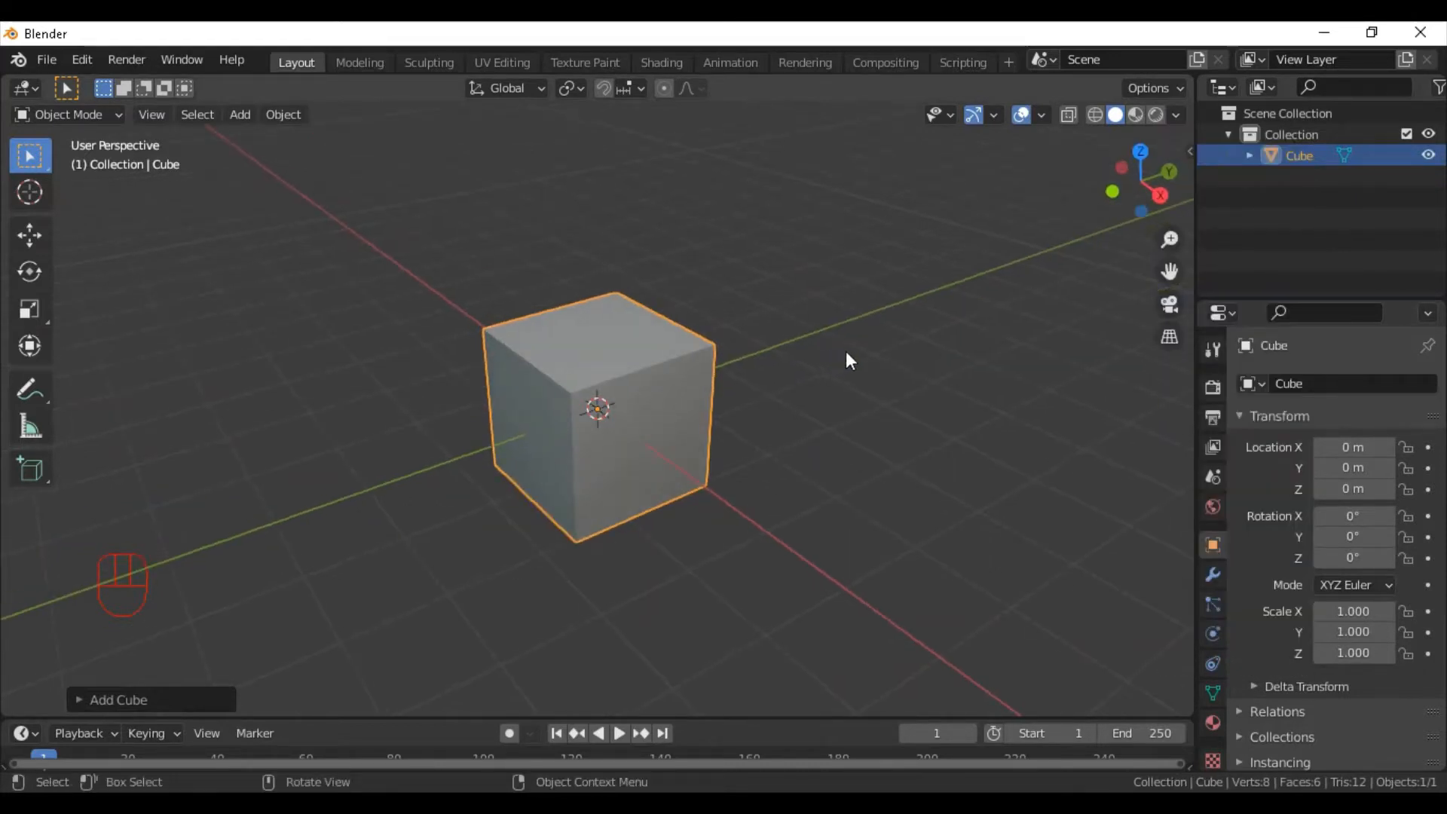
key("Tab")
key("s")
key("y")
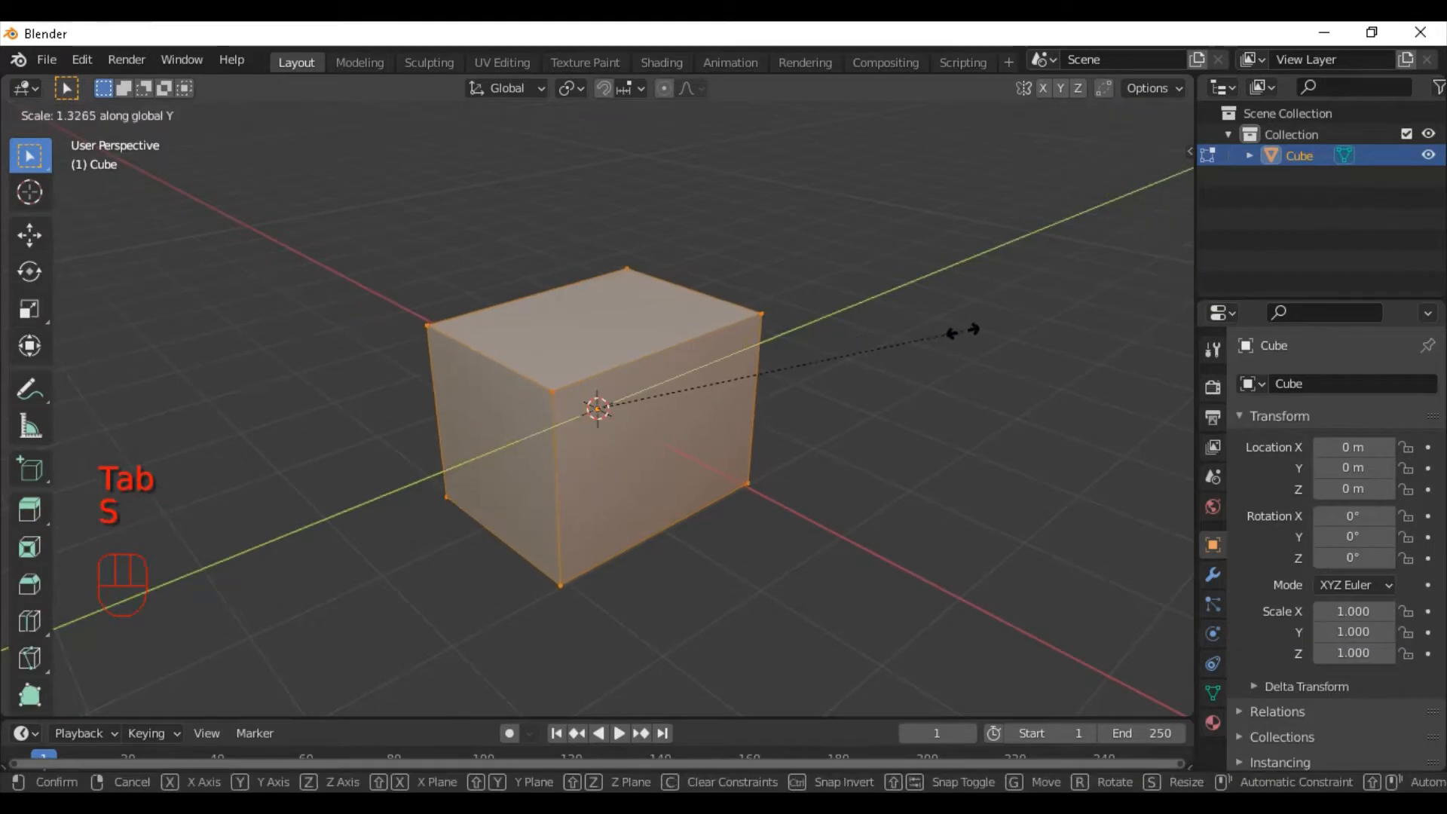
left_click(983, 331)
Extrude the box's top face upward and scale it to 0 along X to form a roof ridge.
middle_click_drag(701, 291, 730, 297, "shift")
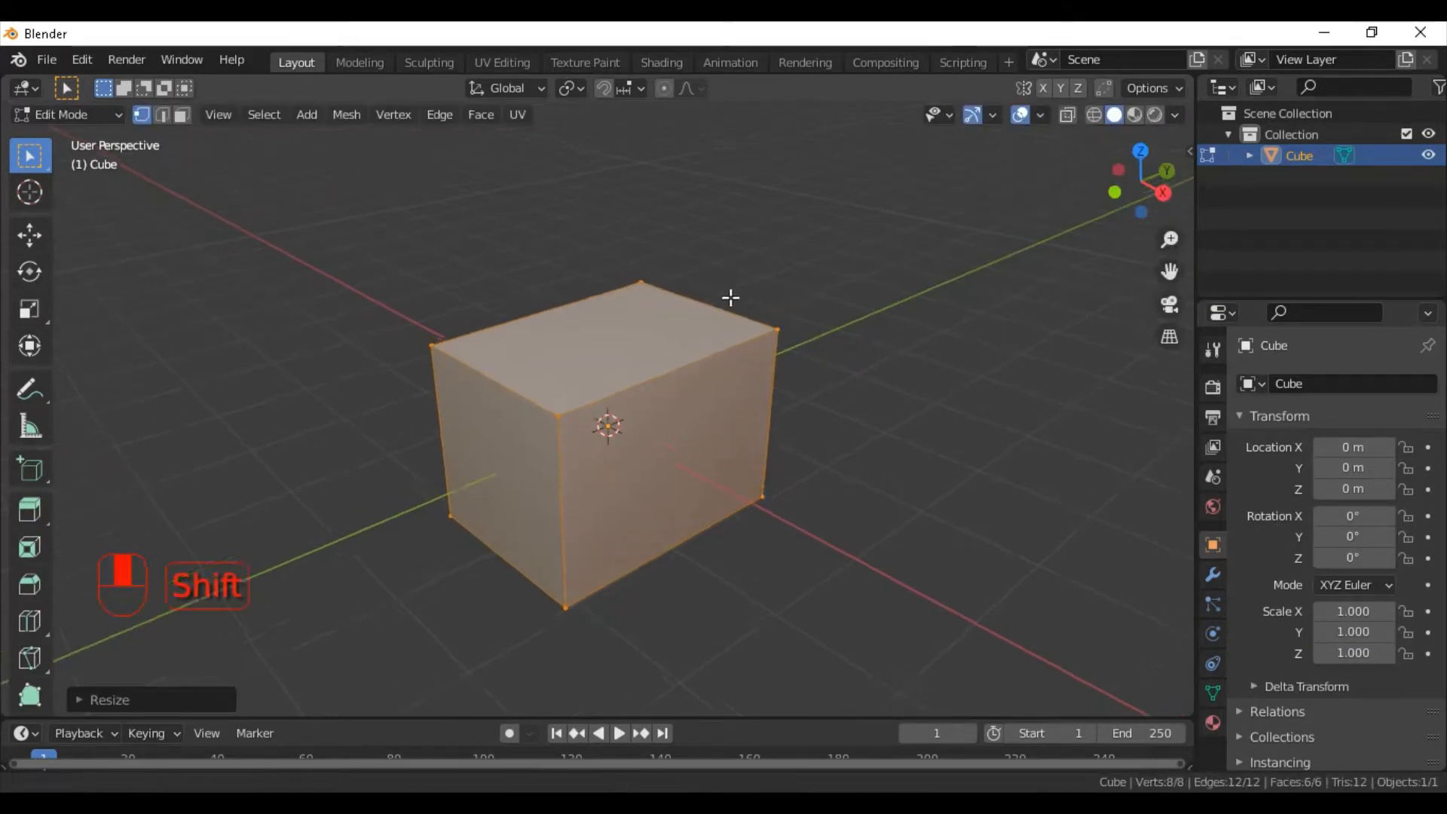
key("3")
left_click(653, 345)
key("e")
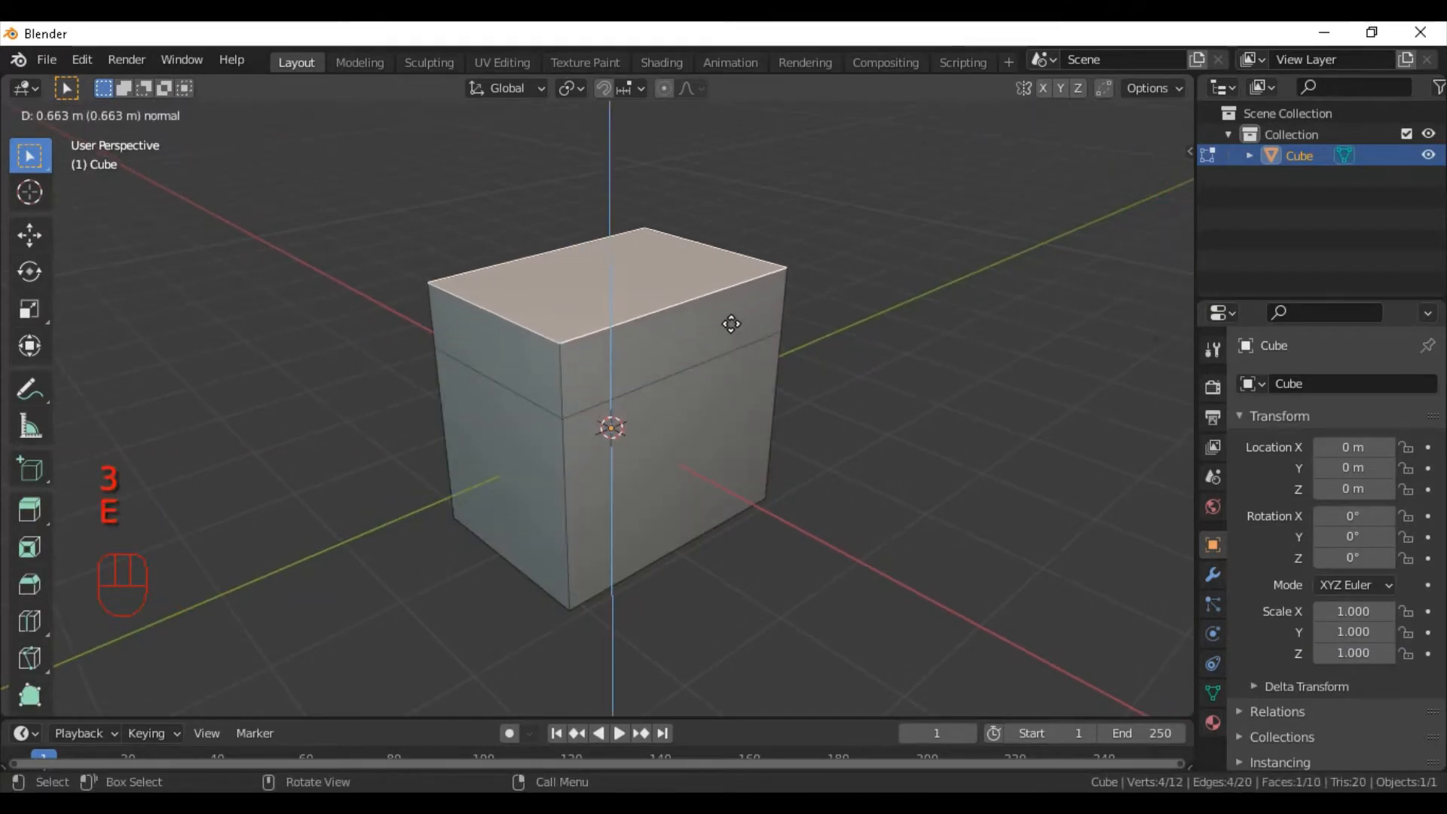
left_click(736, 307)
key("s")
key("x")
key("0")
left_click(776, 336)
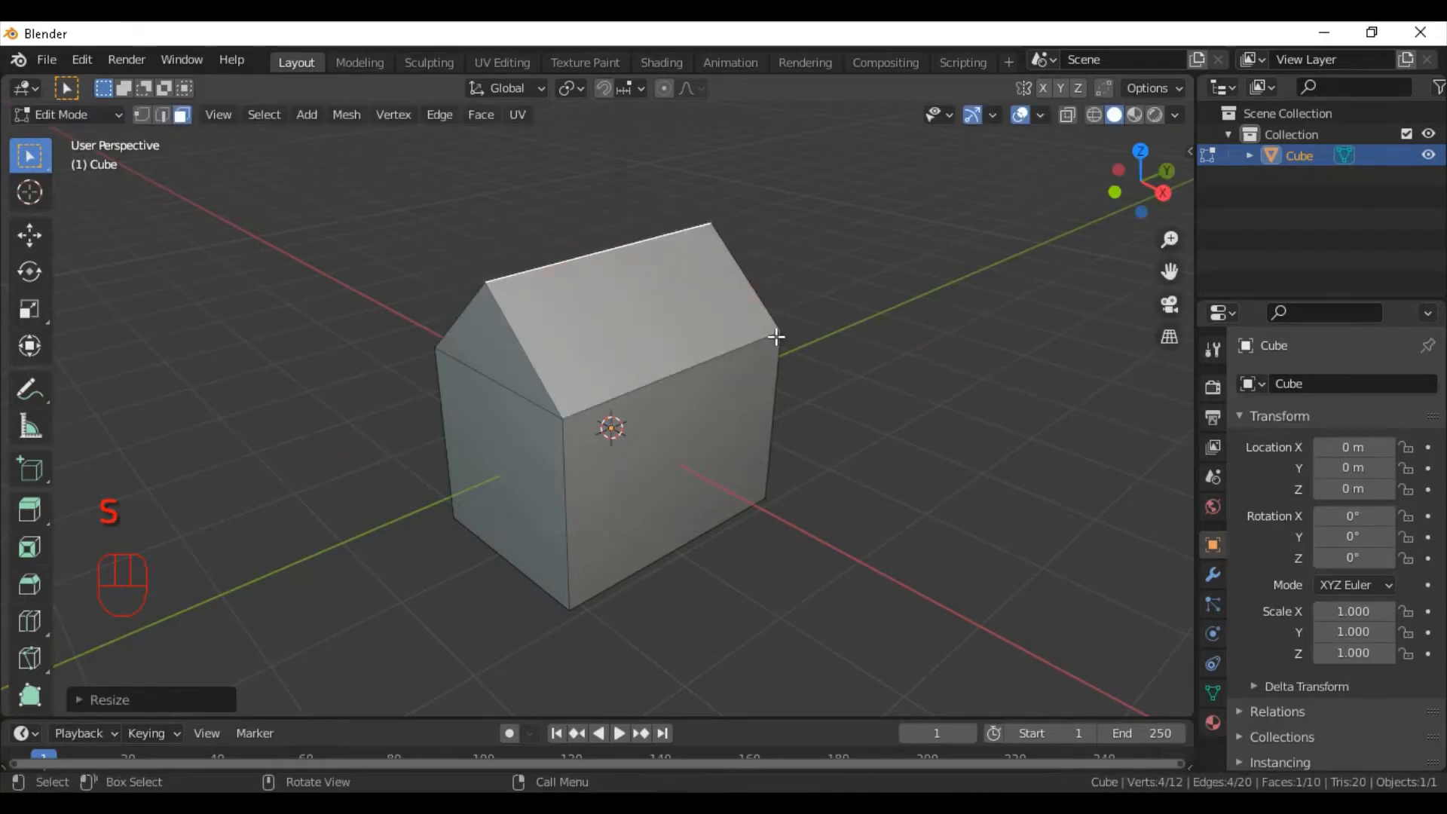
Raise the roof ridge slightly along Z to steepen the slopes.
key("g")
key("z")
left_click(781, 321)
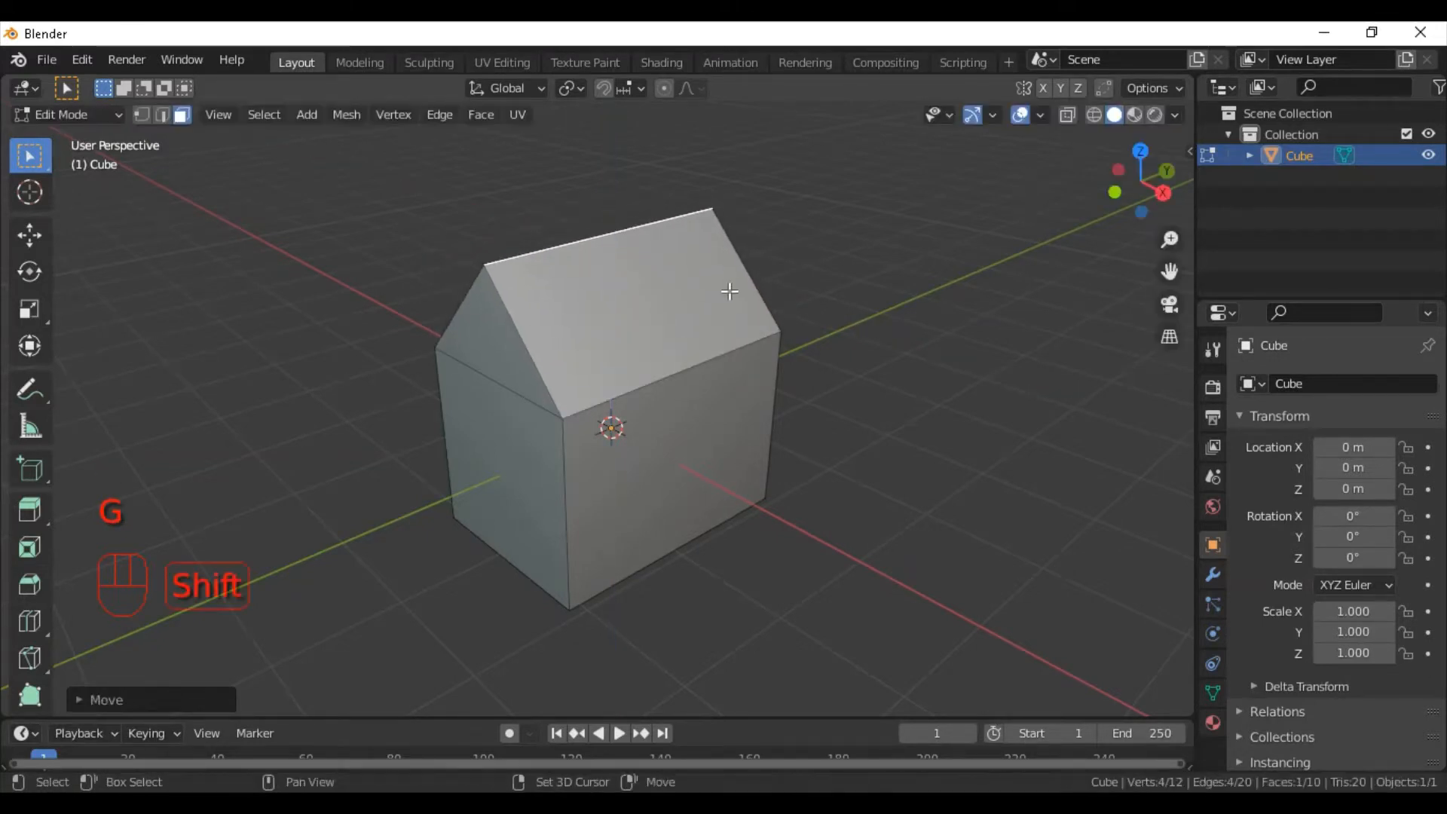
Merge the overlapping vertices at both ends of the roof ridge in wireframe view.
middle_click_drag(729, 293, 803, 357, "shift")
scroll(746, 384, "up", 1)
scroll(803, 358, "up", 2)
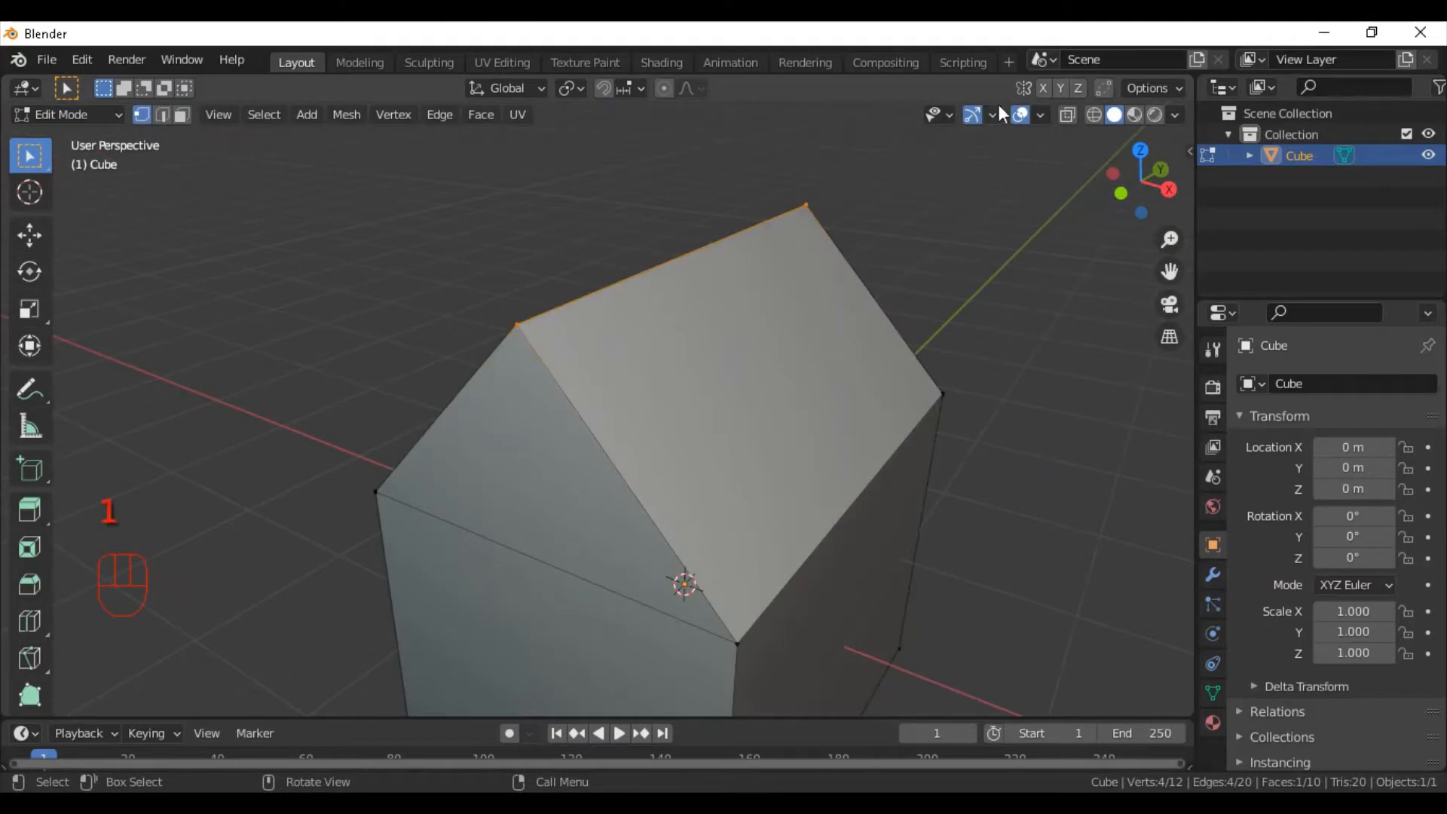
left_click(1093, 116)
key("m")
left_click(543, 268)
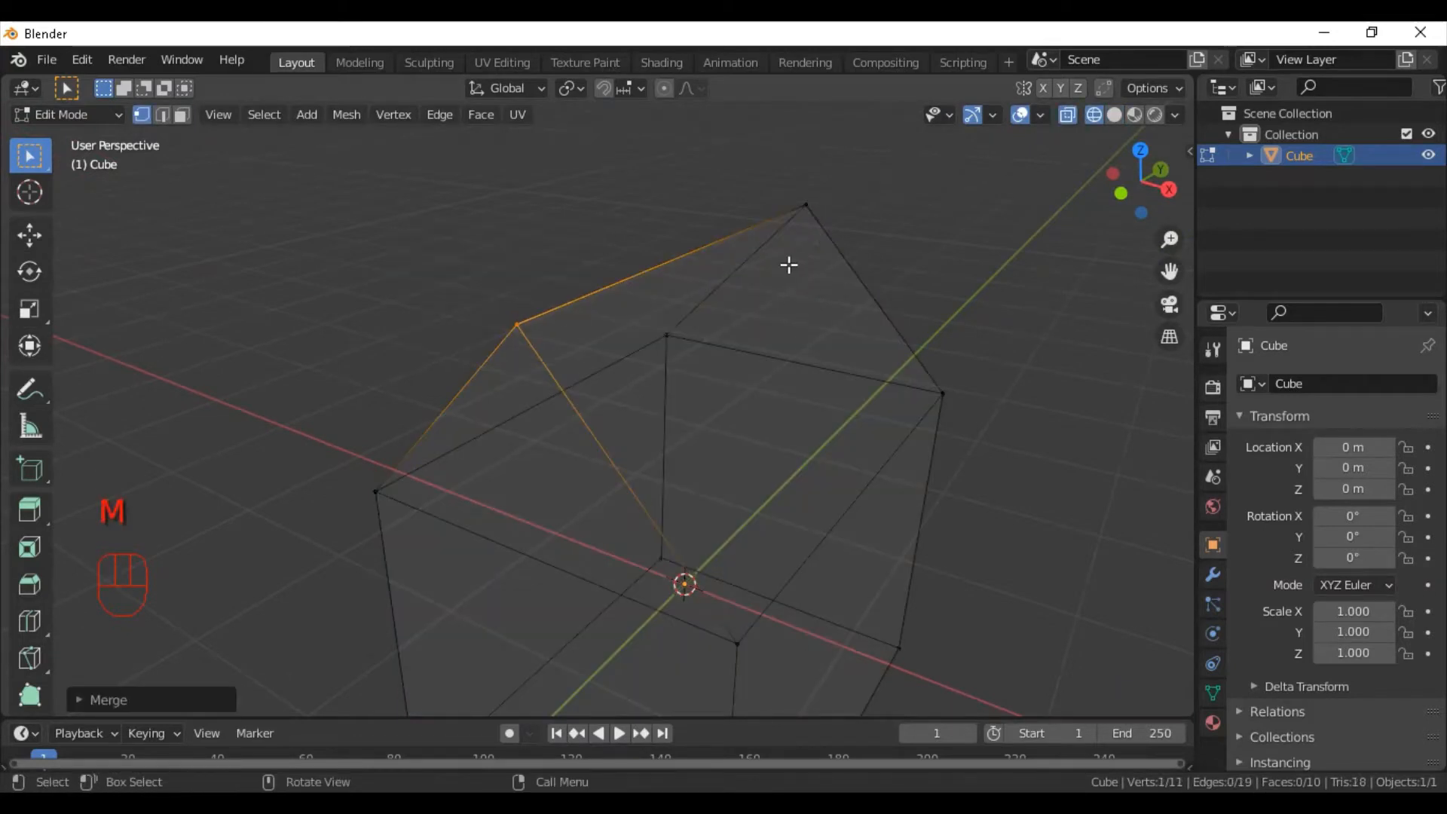
key("m")
left_click(826, 189)
Duplicate the two sloped roof faces in place and hide the copy.
scroll(851, 215, "down", 3)
middle_click_drag(865, 226, 754, 197)
key("3")
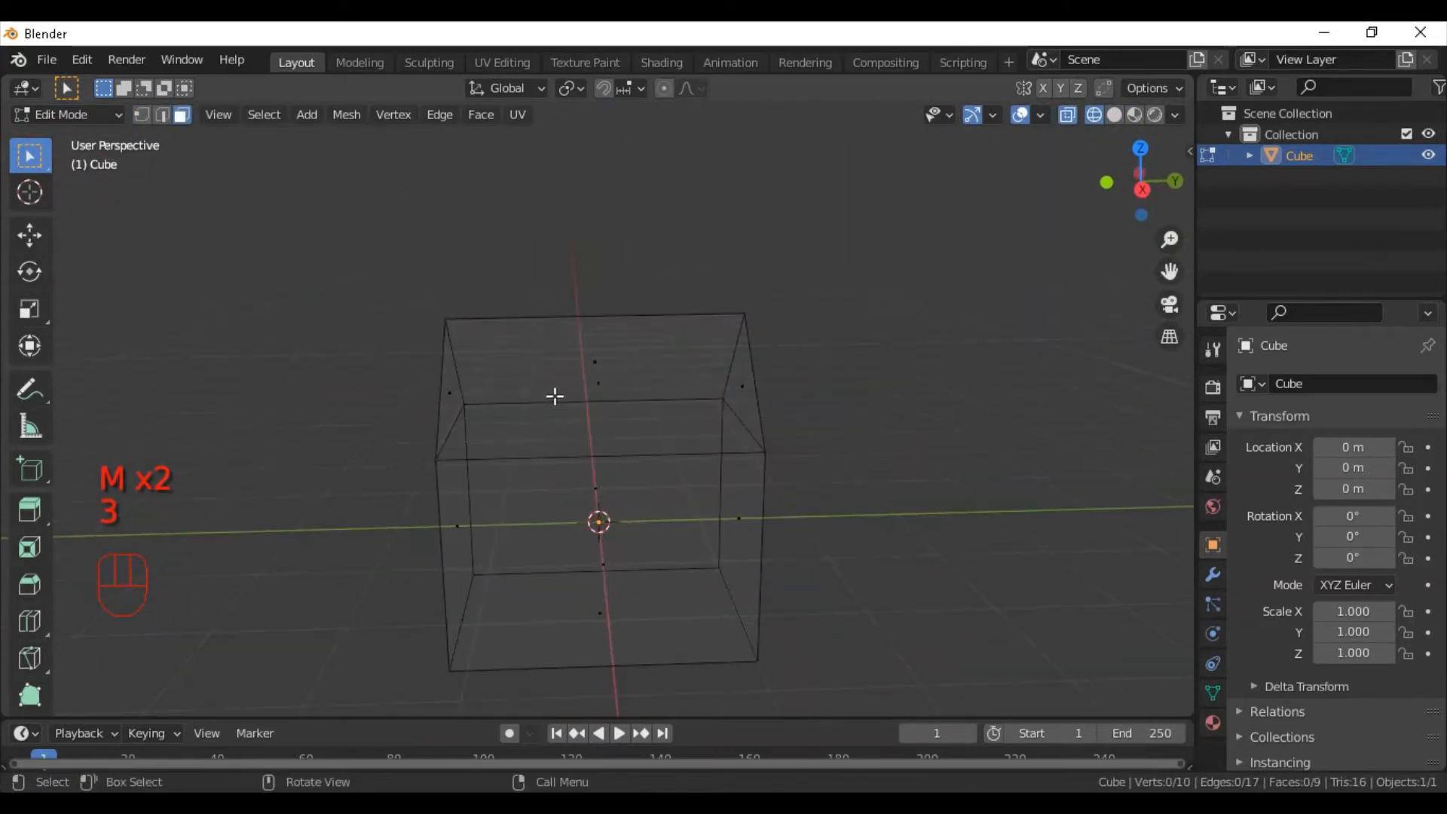
left_click_drag(548, 403, 634, 285)
middle_click_drag(641, 301, 916, 315)
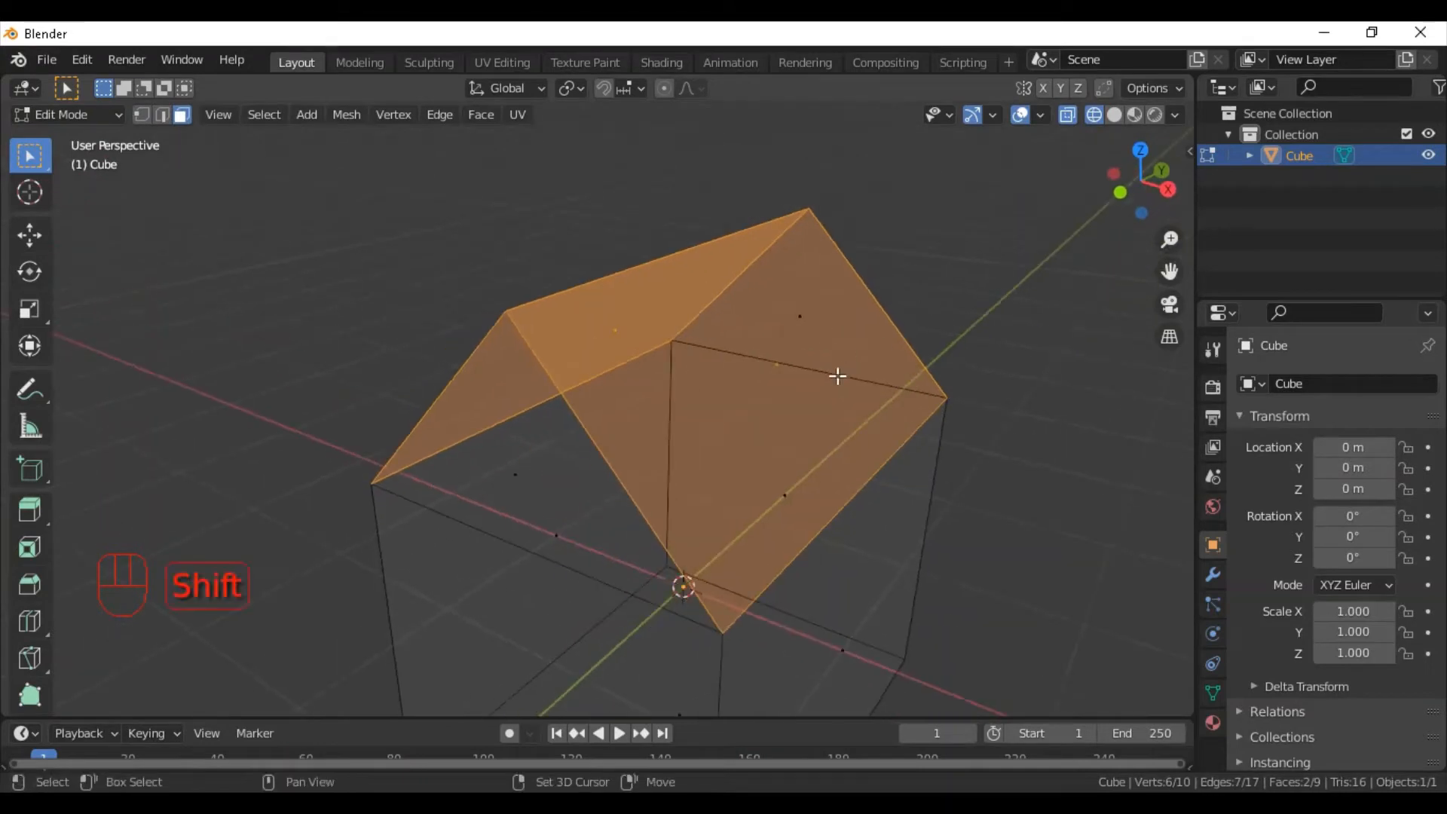
key("shift+d")
right_click(866, 301)
key("h")
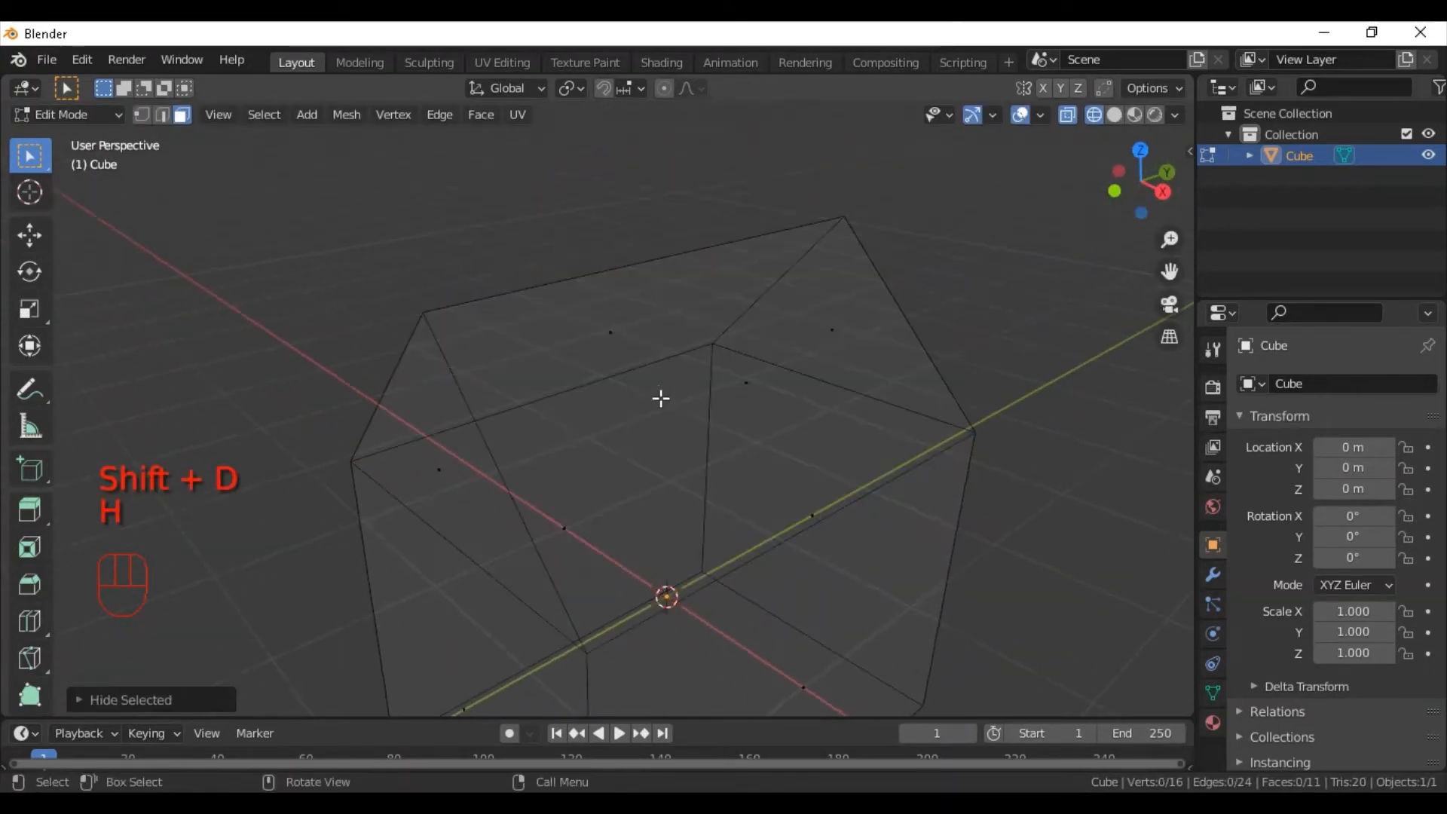
middle_click_drag(659, 398, 520, 360)
key("alt+h")
key("x")
left_click(646, 320)
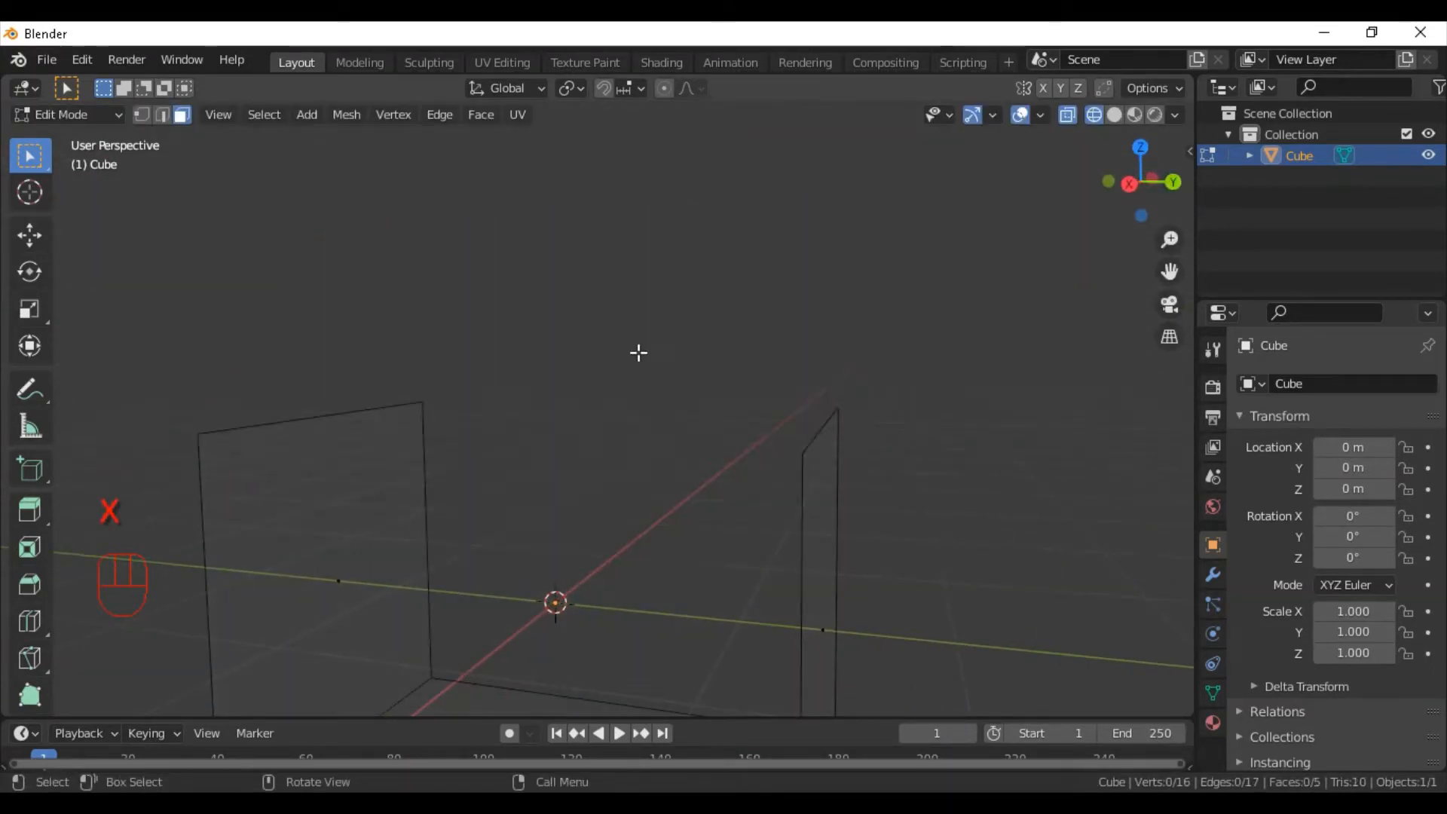
key("ctrl+z")
Delete only the two original roof faces, keeping the gable ends, and reveal the hidden roof copy.
key("x")
left_click(652, 327)
middle_click_drag(636, 306, 829, 352)
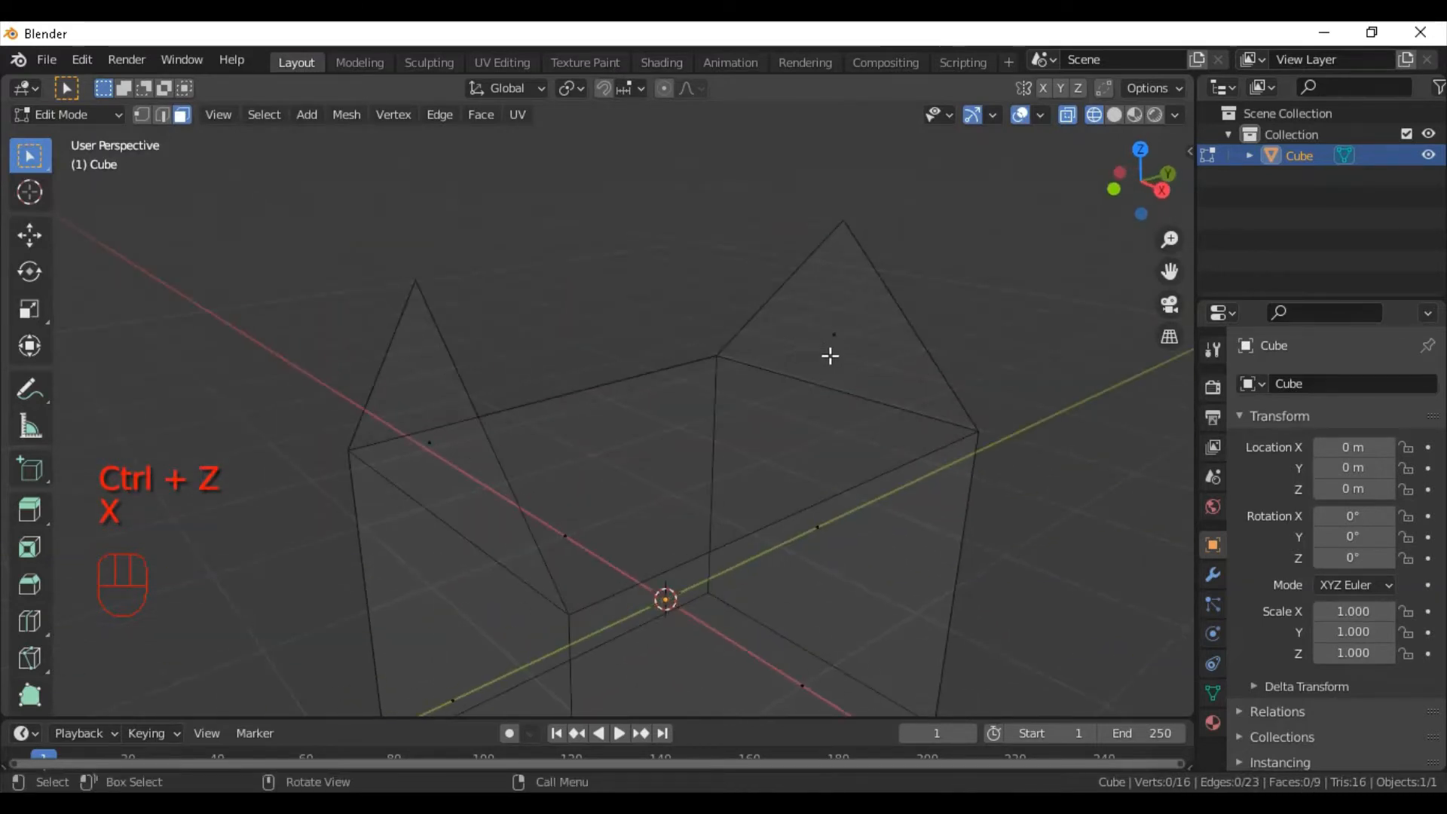
key("alt+h")
middle_click_drag(937, 327, 887, 289)
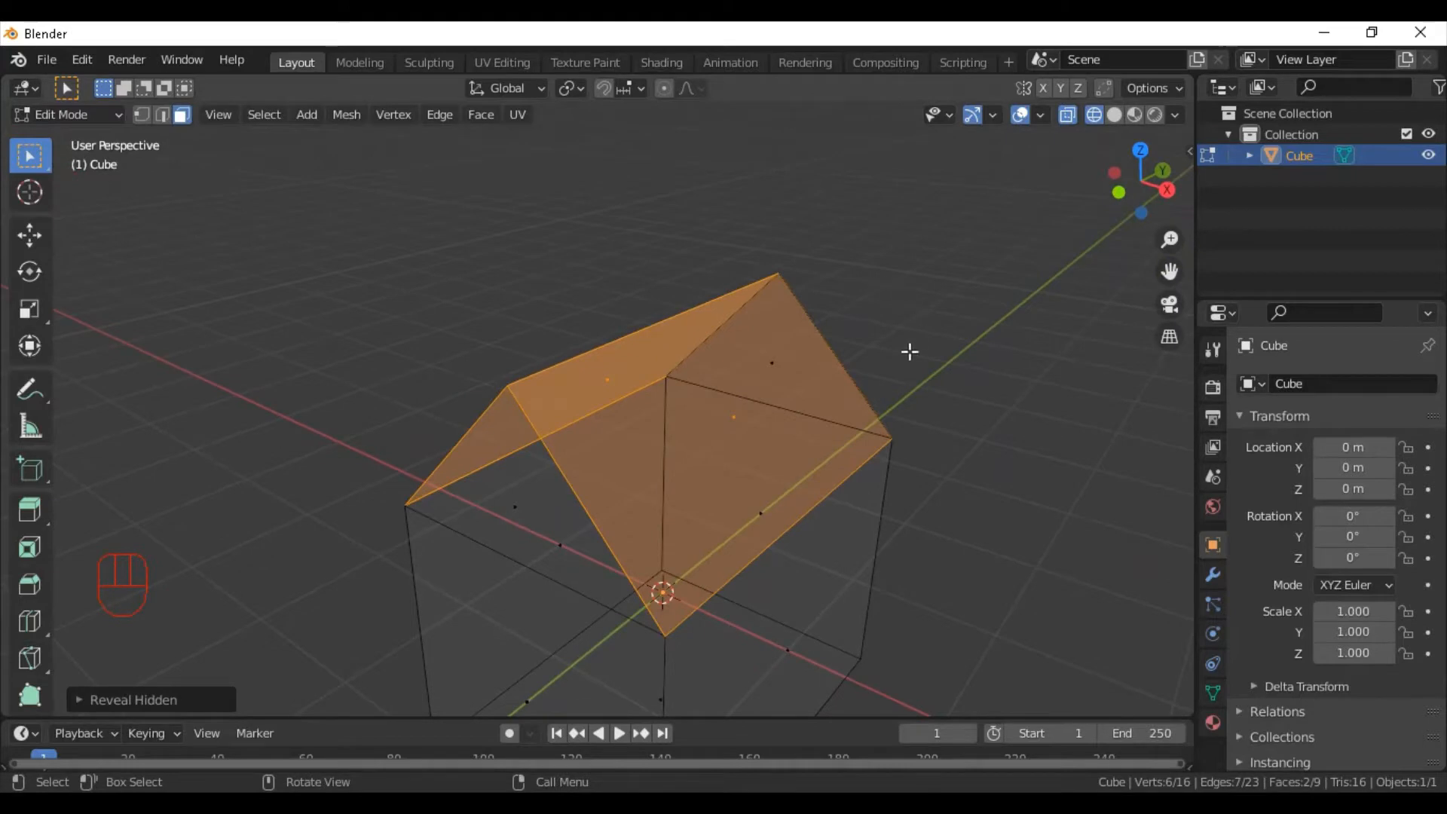
key("e")
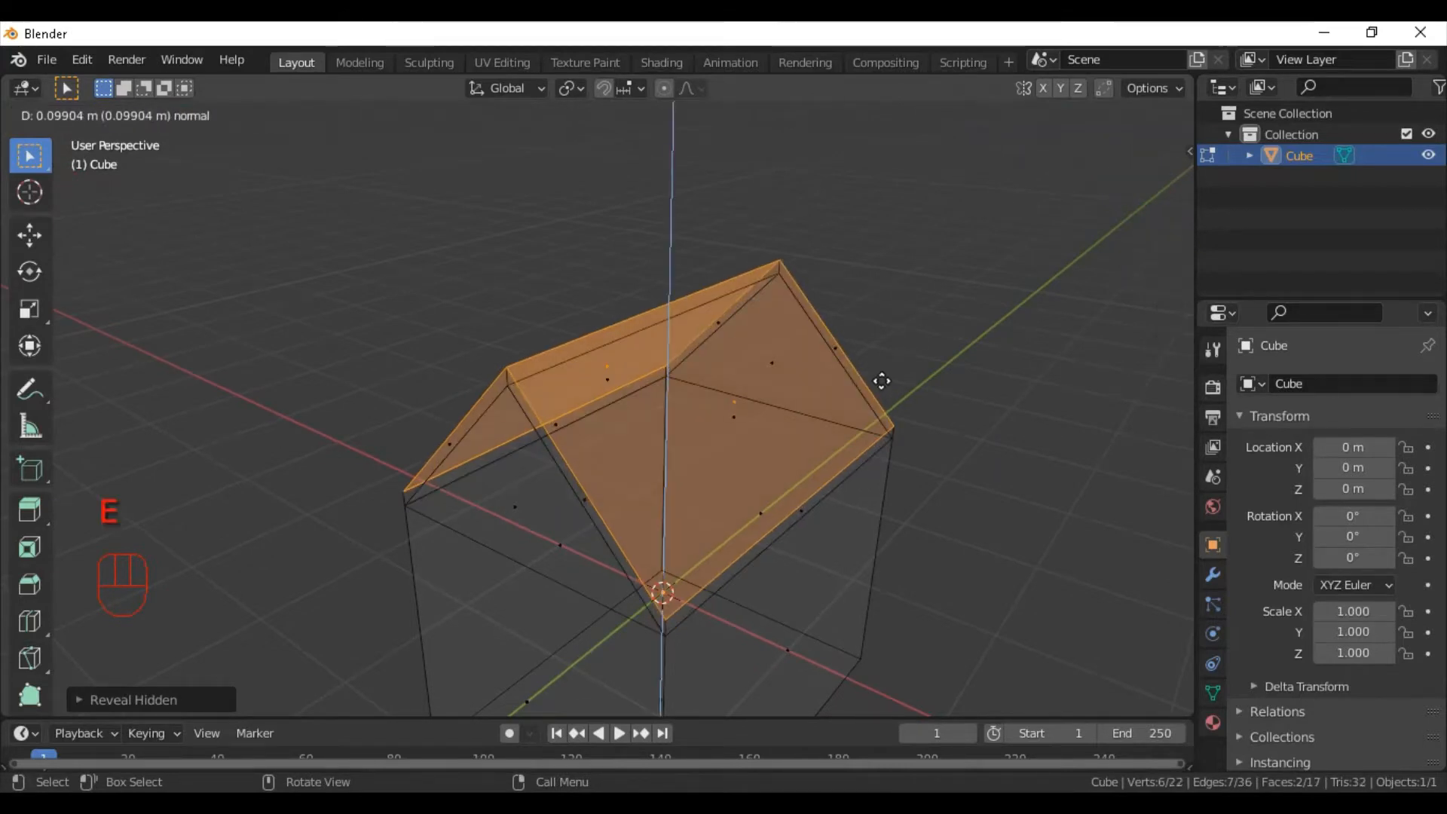
right_click(881, 384)
key("ctrl+z")
key("alt+e")
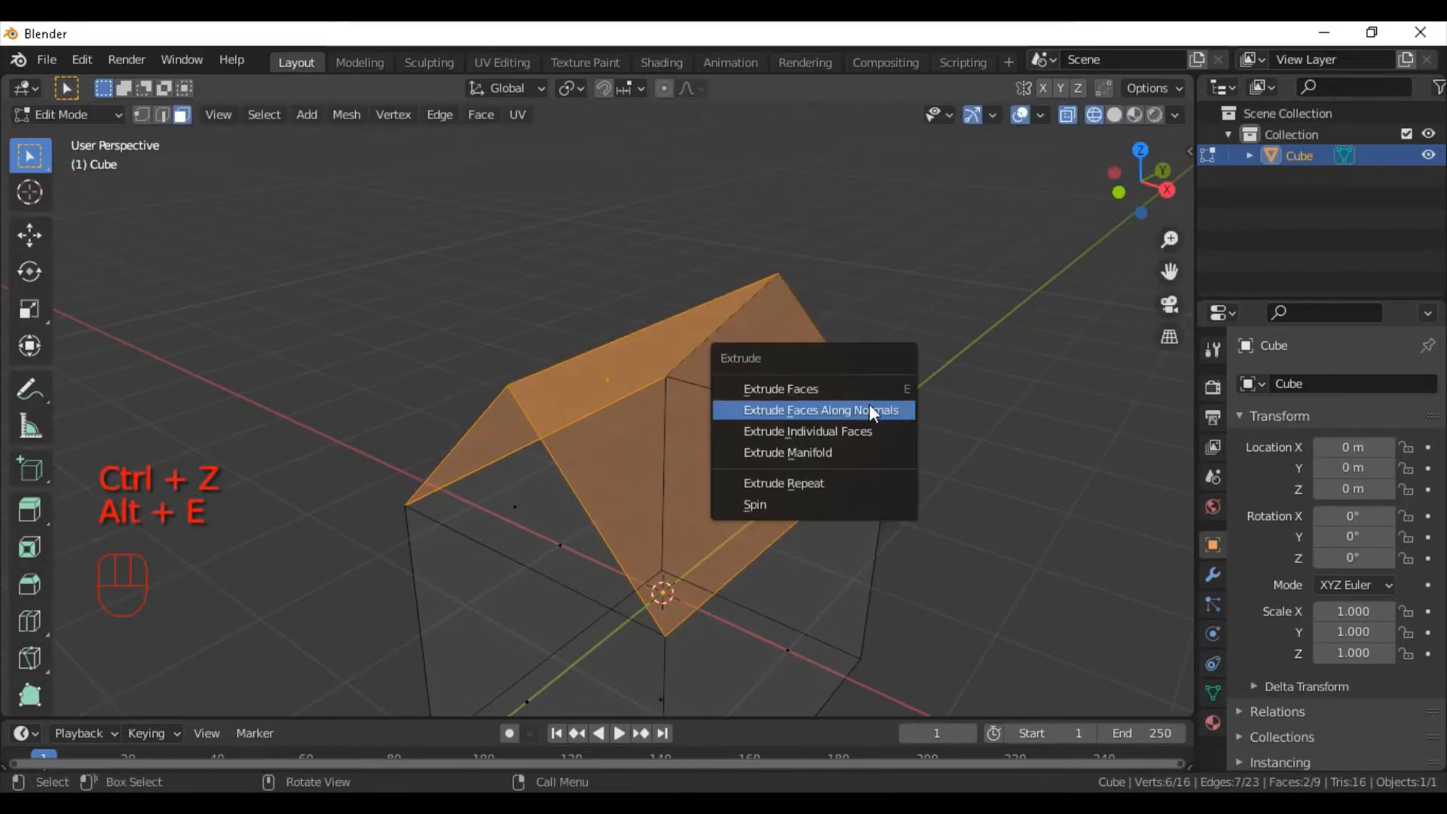
left_click(869, 403)
right_click(866, 393)
key("ctrl+z")
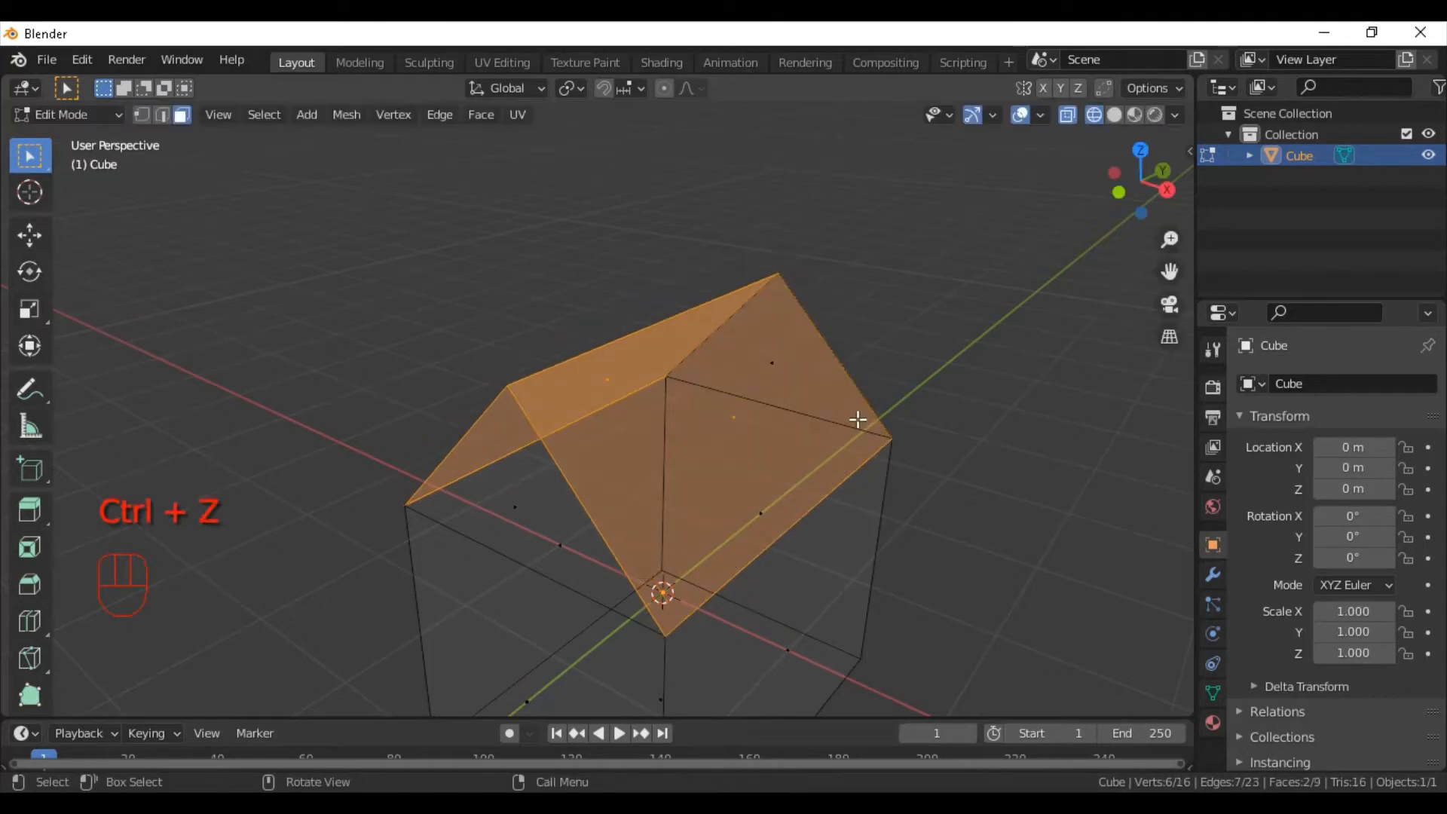
Scale the roof copy to about 1.11 in X and Z, with the Y scale set to 1.
key("s")
left_click(876, 403)
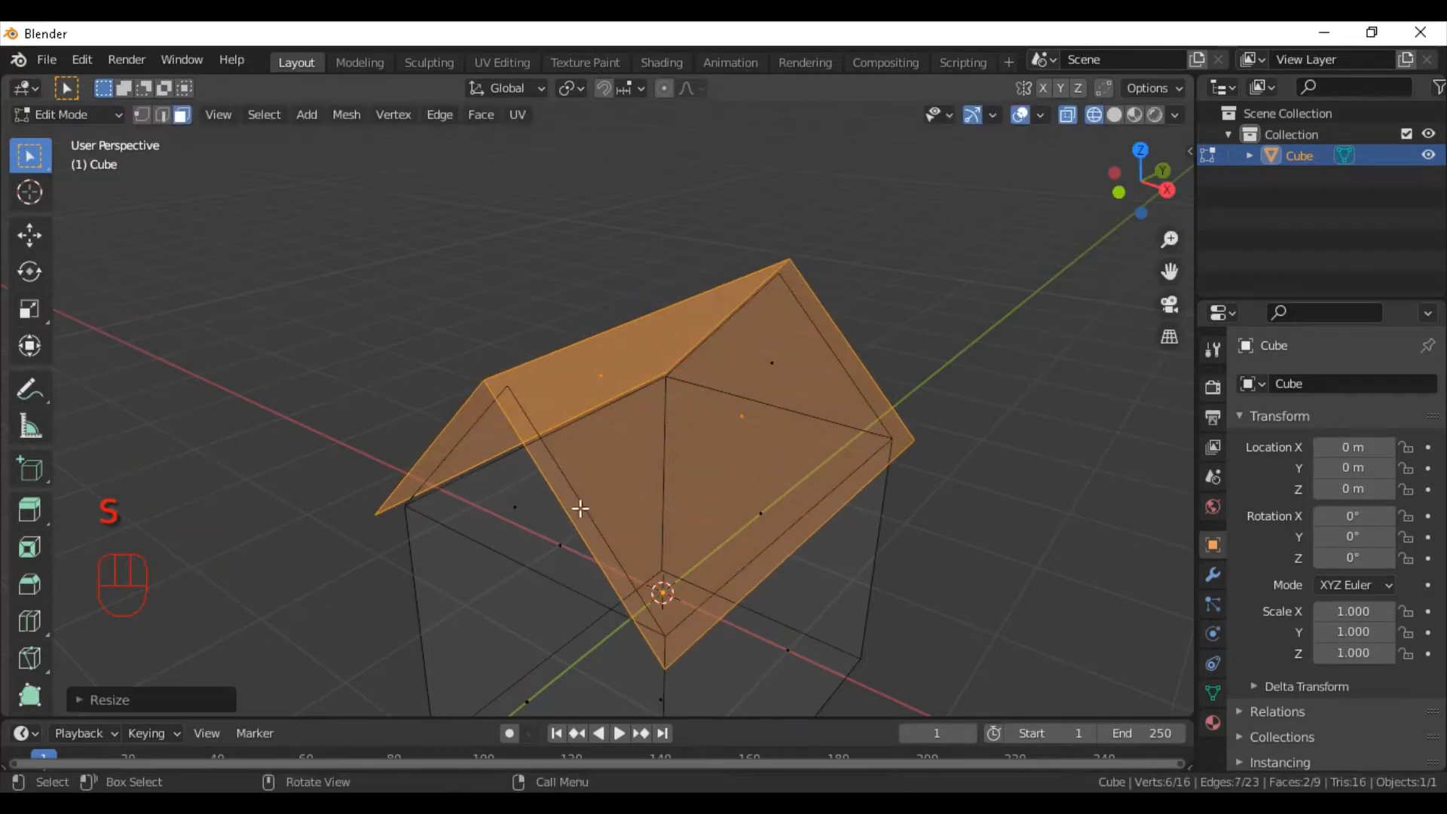
left_click(111, 701)
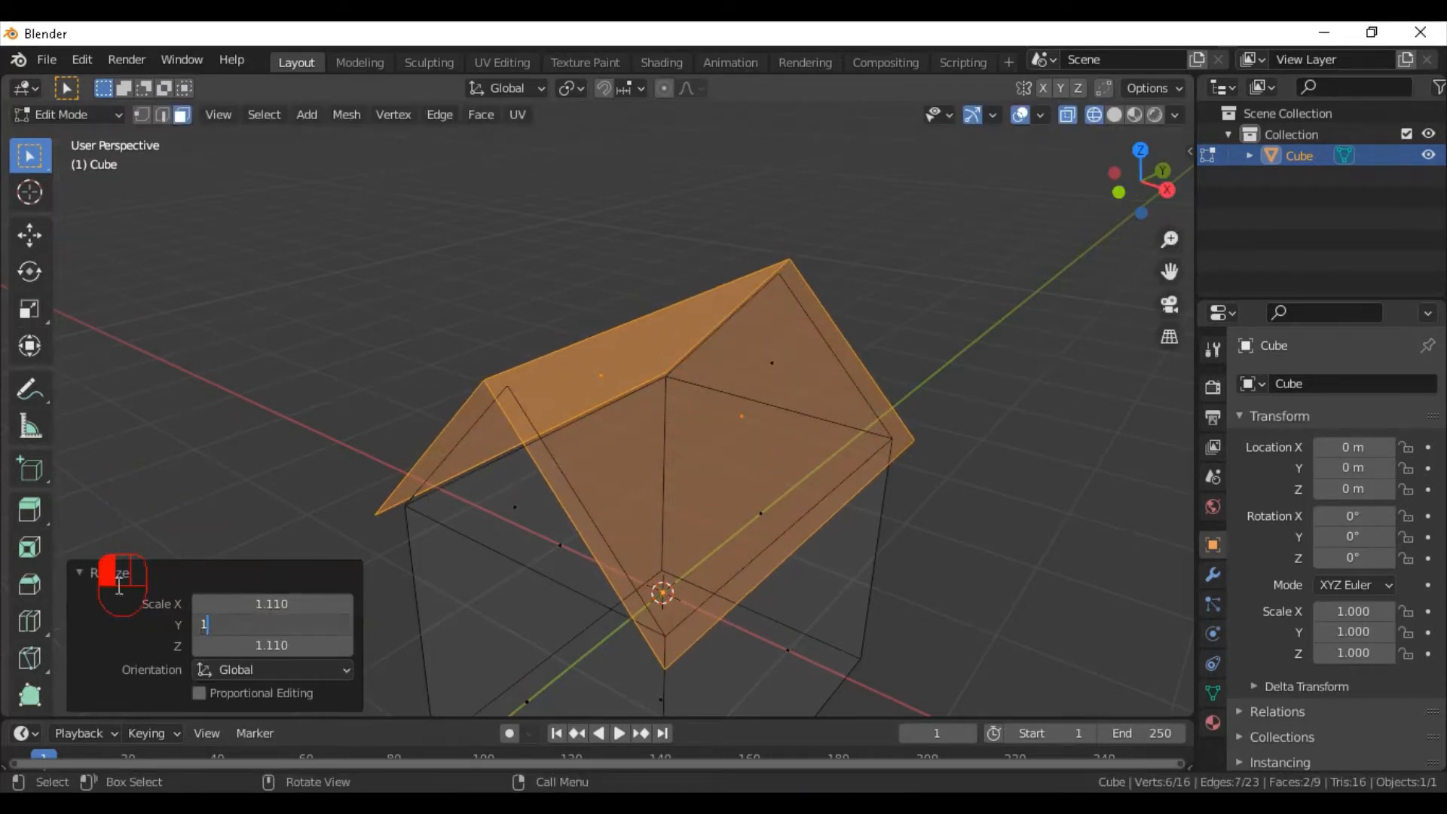
left_click(118, 586)
left_click(81, 576)
Extrude the roof faces about 0.07 m downward along Z to give the roof thickness.
middle_click_drag(777, 374, 846, 395)
scroll(820, 369, "up", 2)
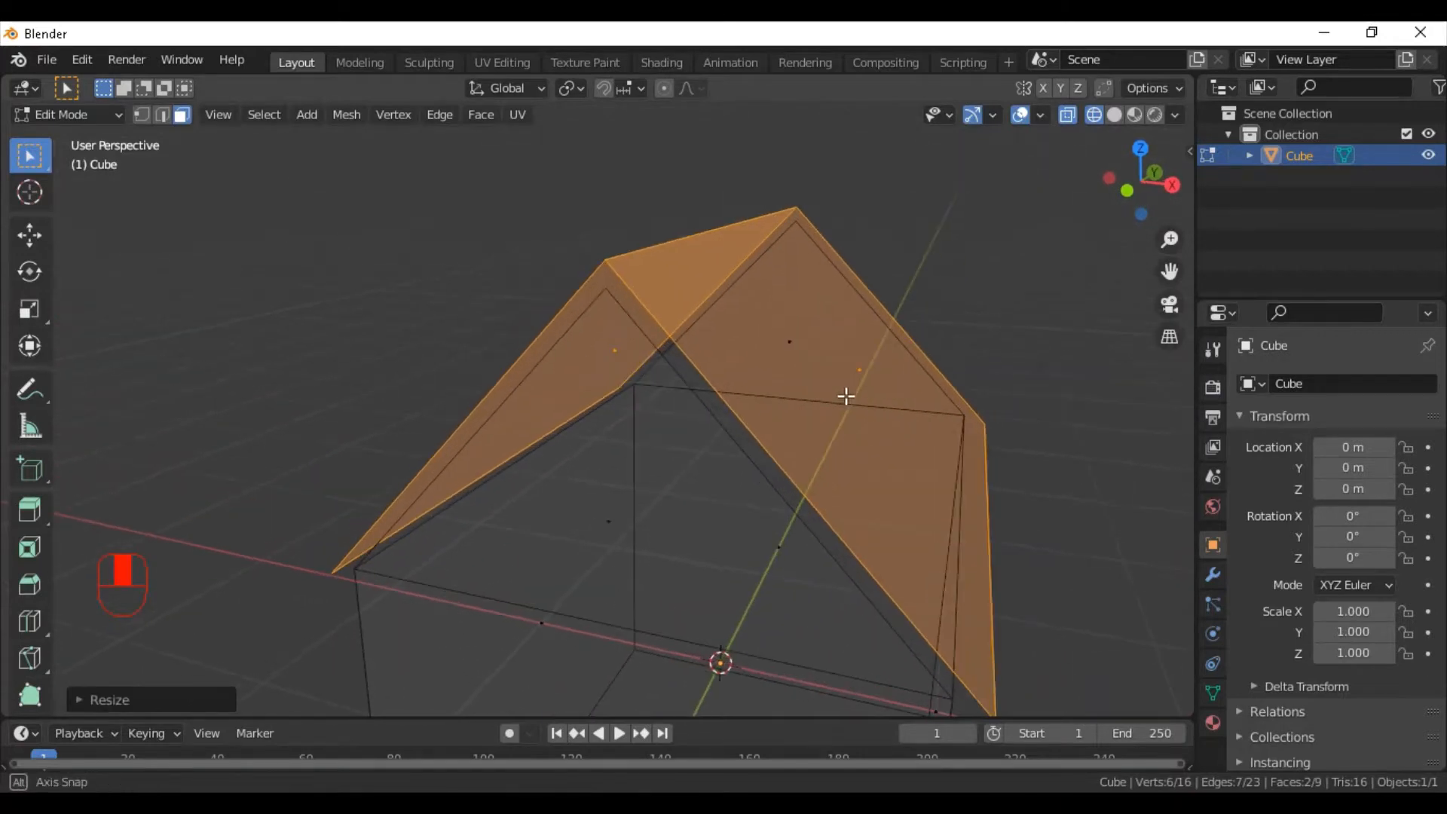
key("e")
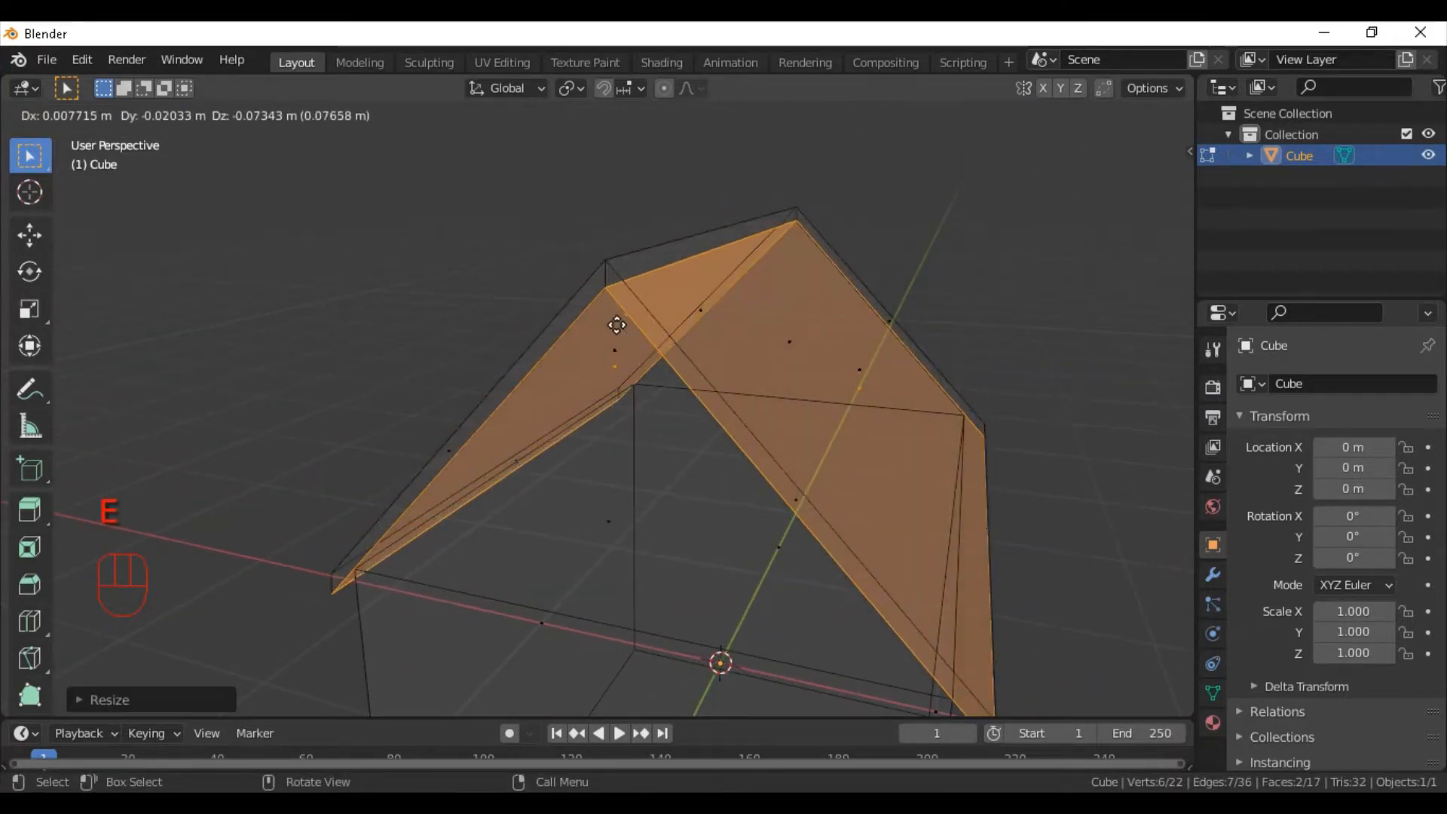
key("ctrl")
key("z")
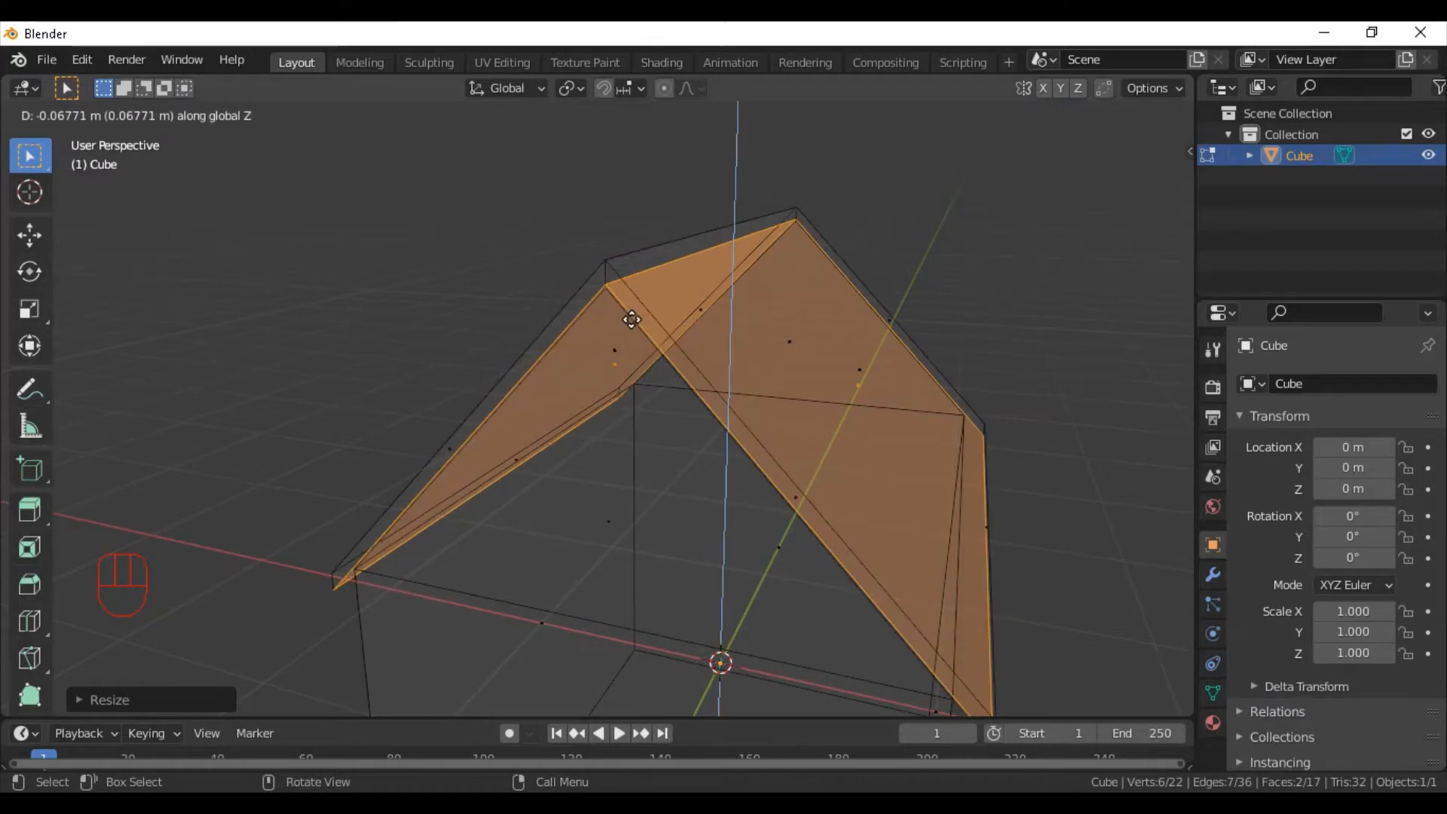
left_click(630, 318)
Set the snap target to Vertex and move the extruded roof faces to snap onto the gable peak.
left_click(631, 89)
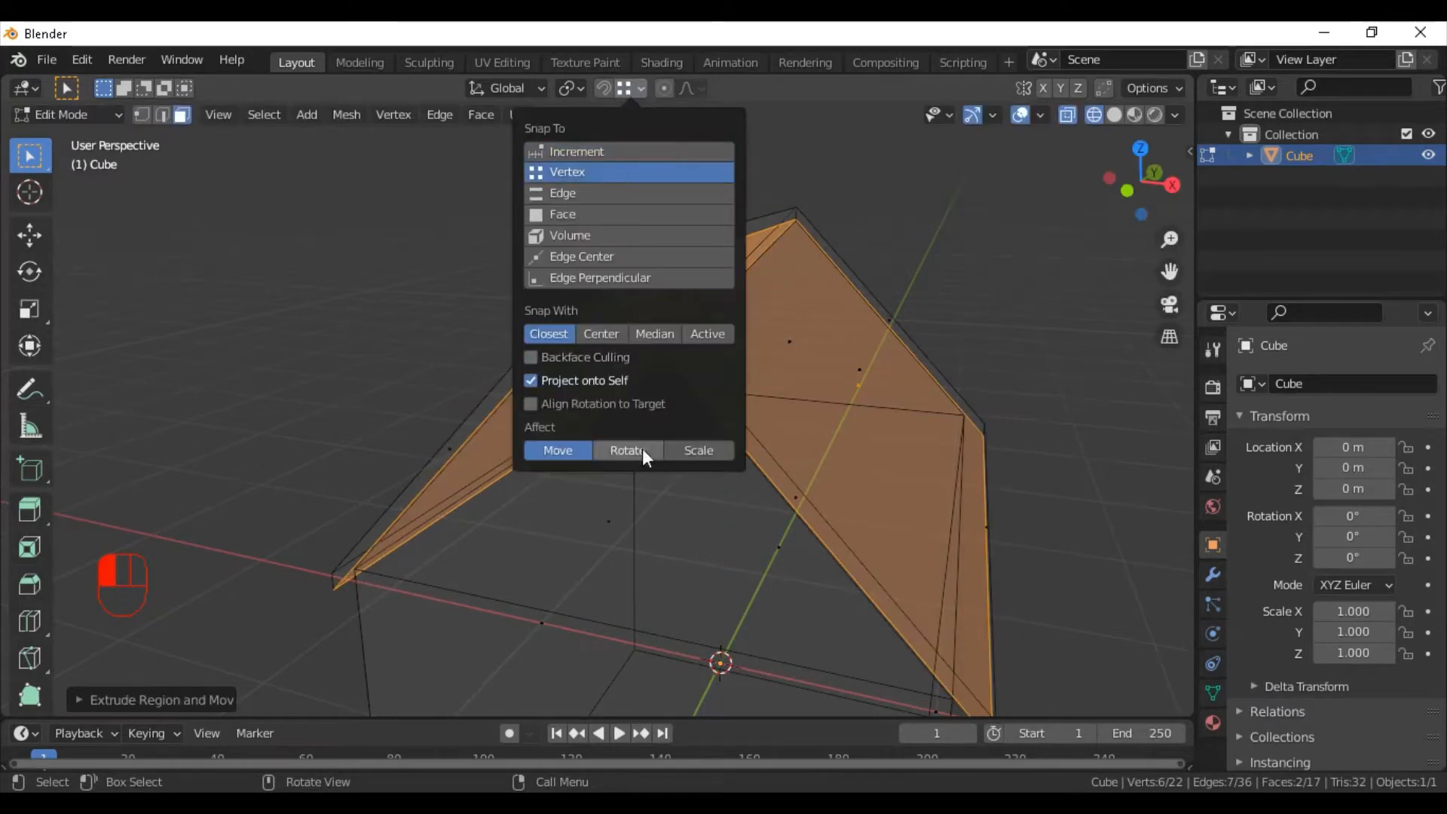
key("g")
left_click(600, 284, "ctrl")
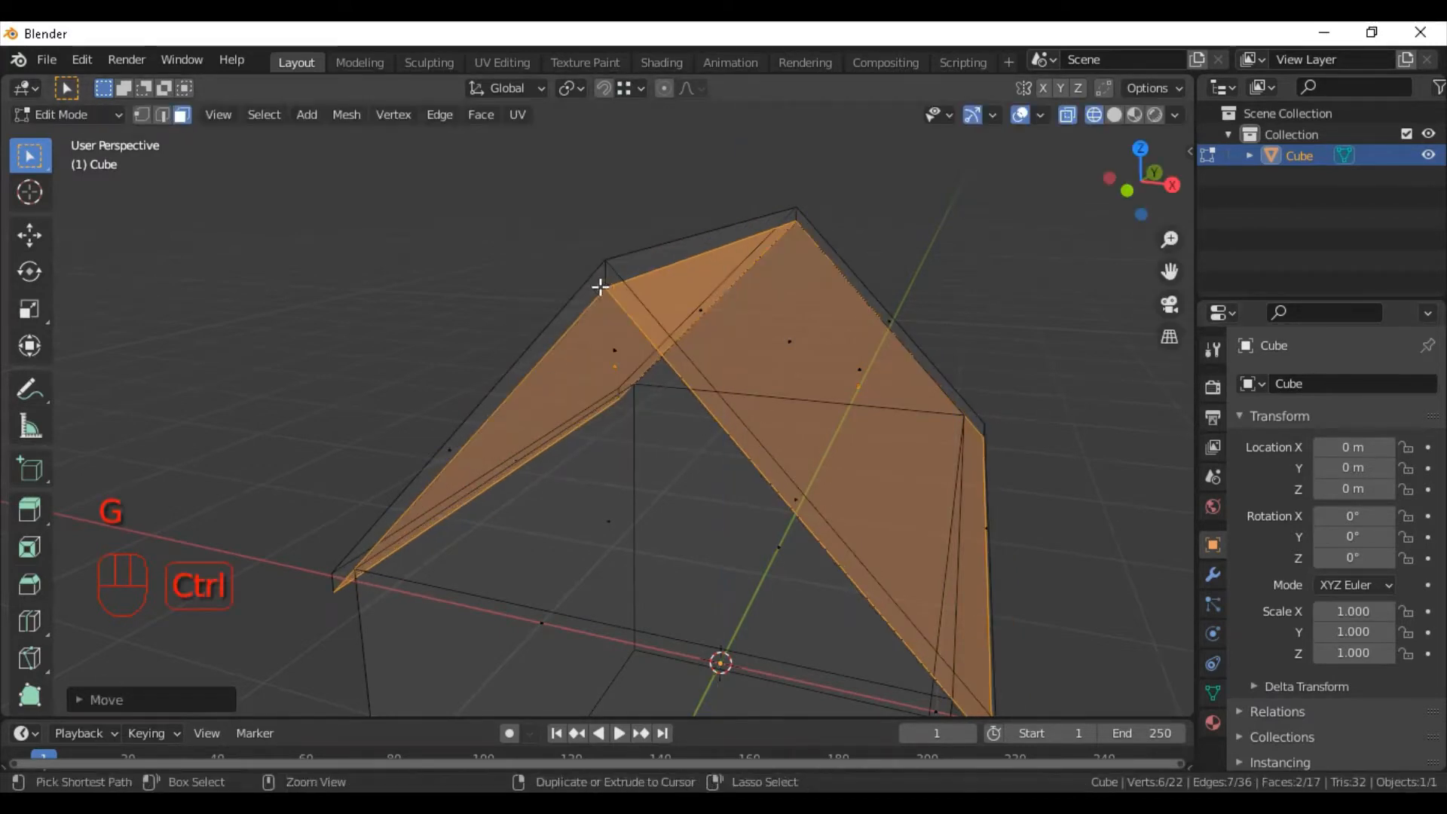
Hide the whole roof piece so only the walls and gable ends remain displayed.
scroll(648, 331, "down", 3)
middle_click_drag(745, 440, 705, 324, "shift")
left_click(935, 434)
middle_click_drag(935, 434, 860, 416)
scroll(860, 416, "up", 3)
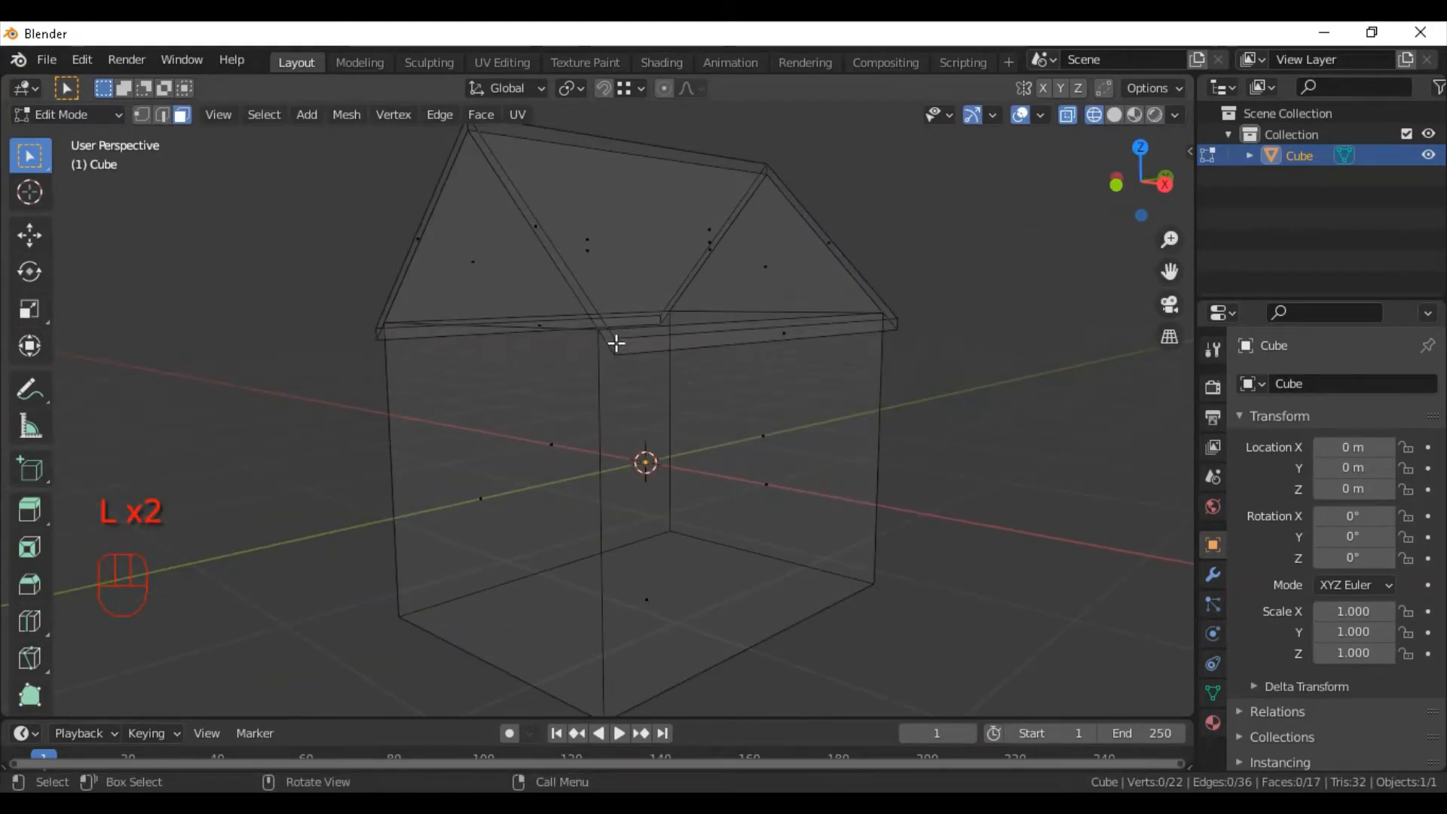
key("l")
key("h")
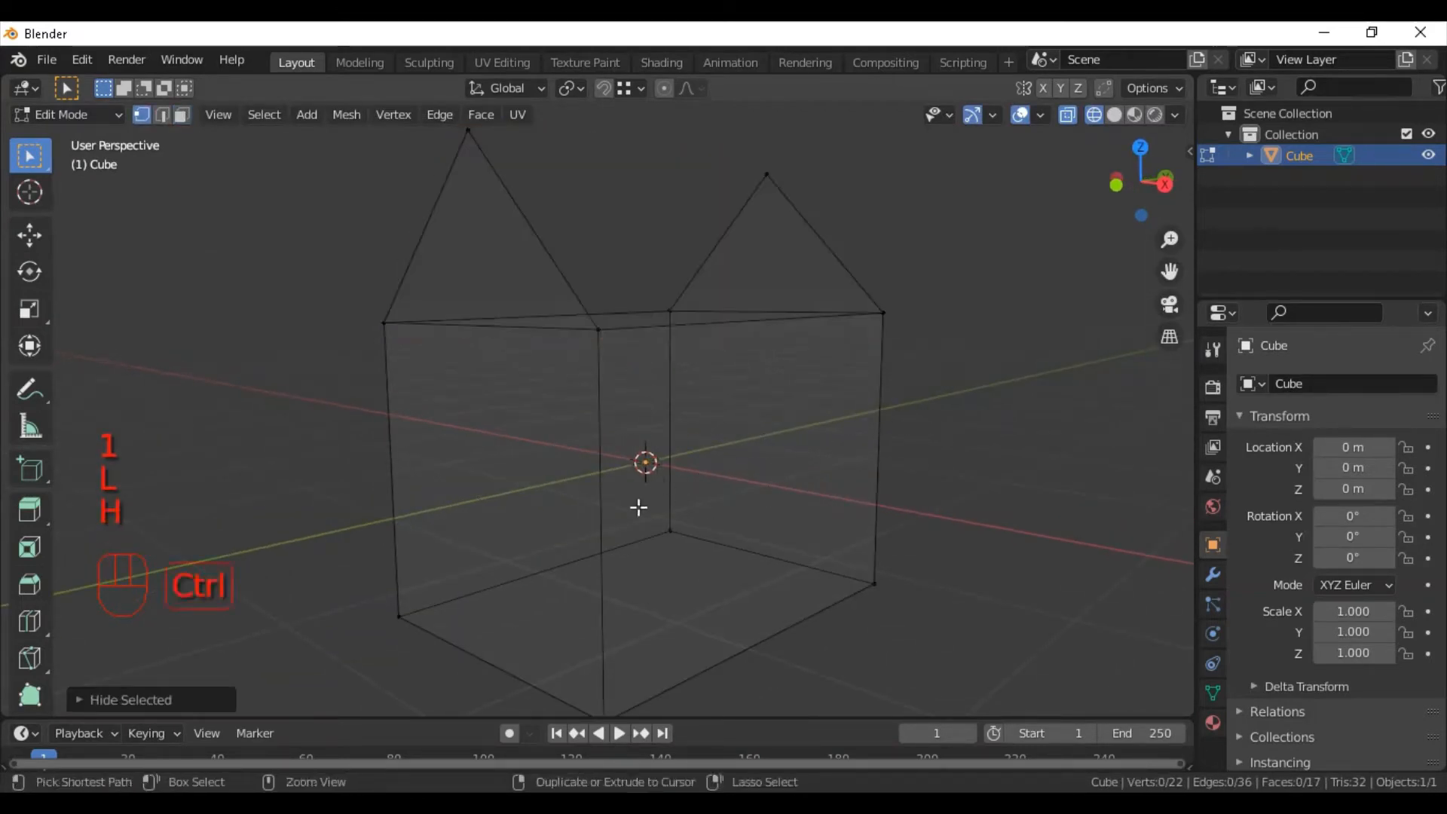
Add two evenly spaced horizontal loop cuts around the house walls.
key("ctrl+r")
scroll(581, 512, "up", 1)
left_click(608, 496)
scroll(727, 412, "down", 1)
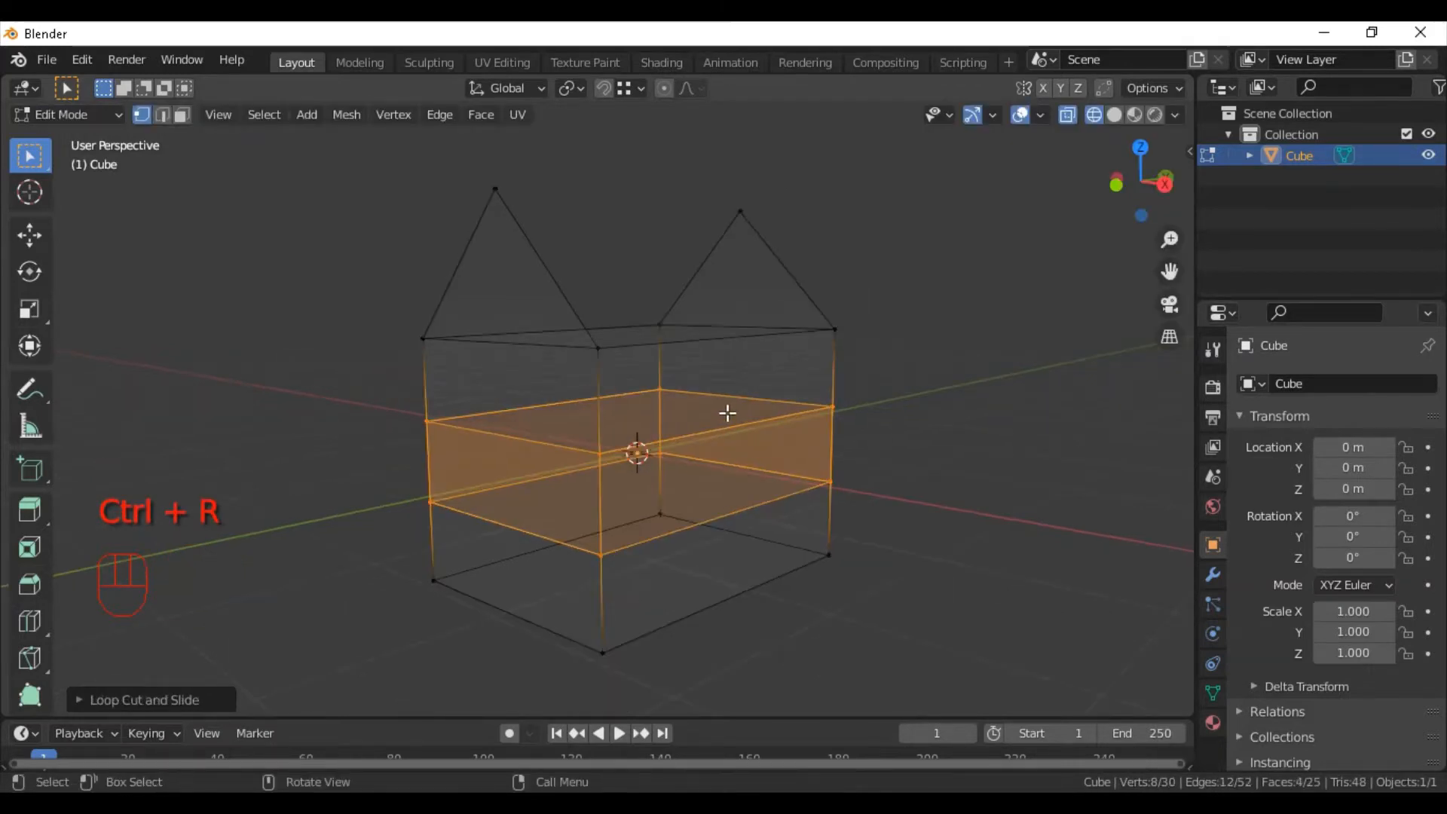
middle_click_drag(727, 413, 782, 400)
scroll(790, 410, "down", 1)
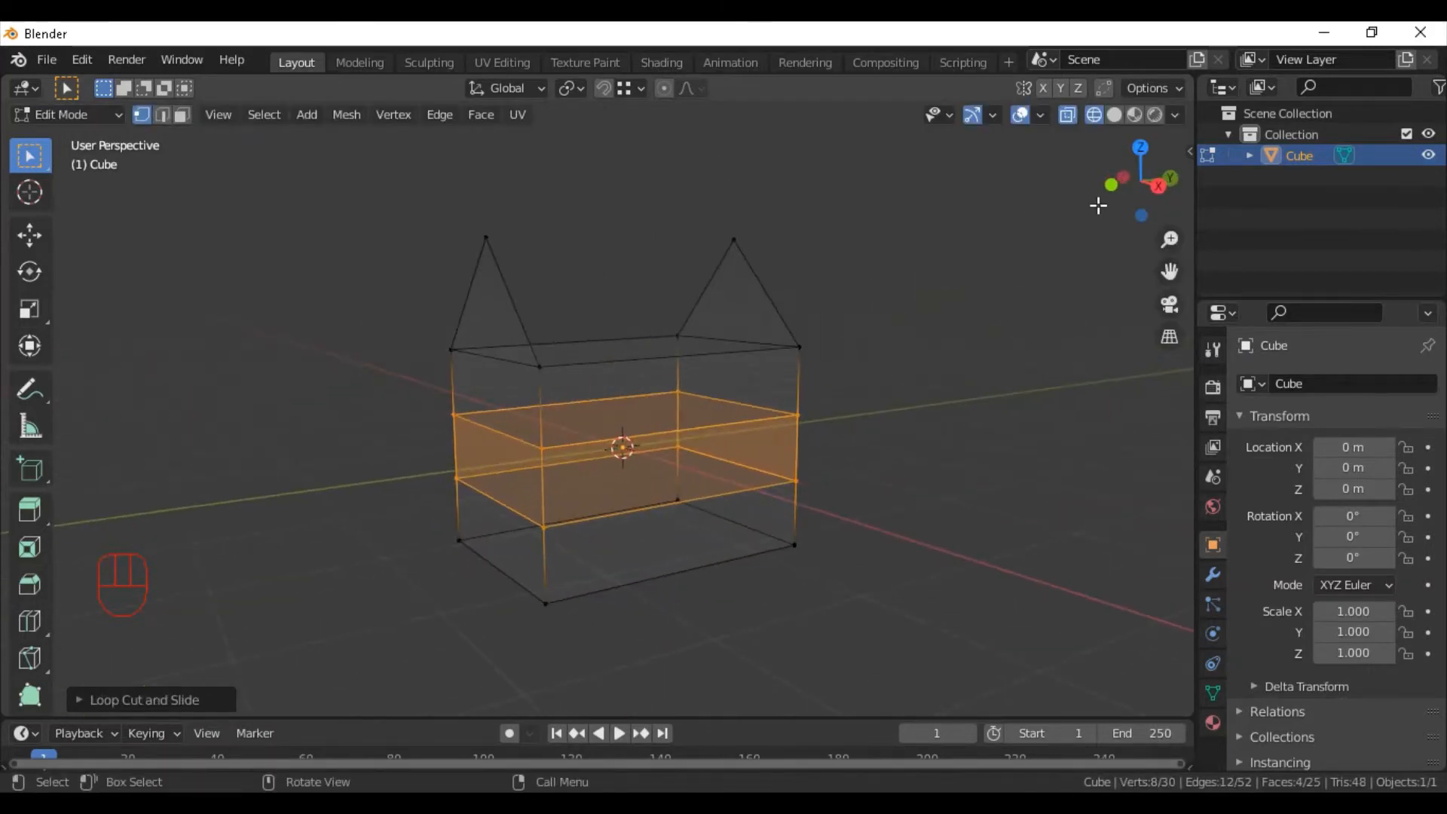
Select all wall vertices below the gable peaks, shrink them along Z and raise them about 0.1 m.
left_click(1158, 186)
left_click_drag(417, 592, 778, 325)
key("s")
key("z")
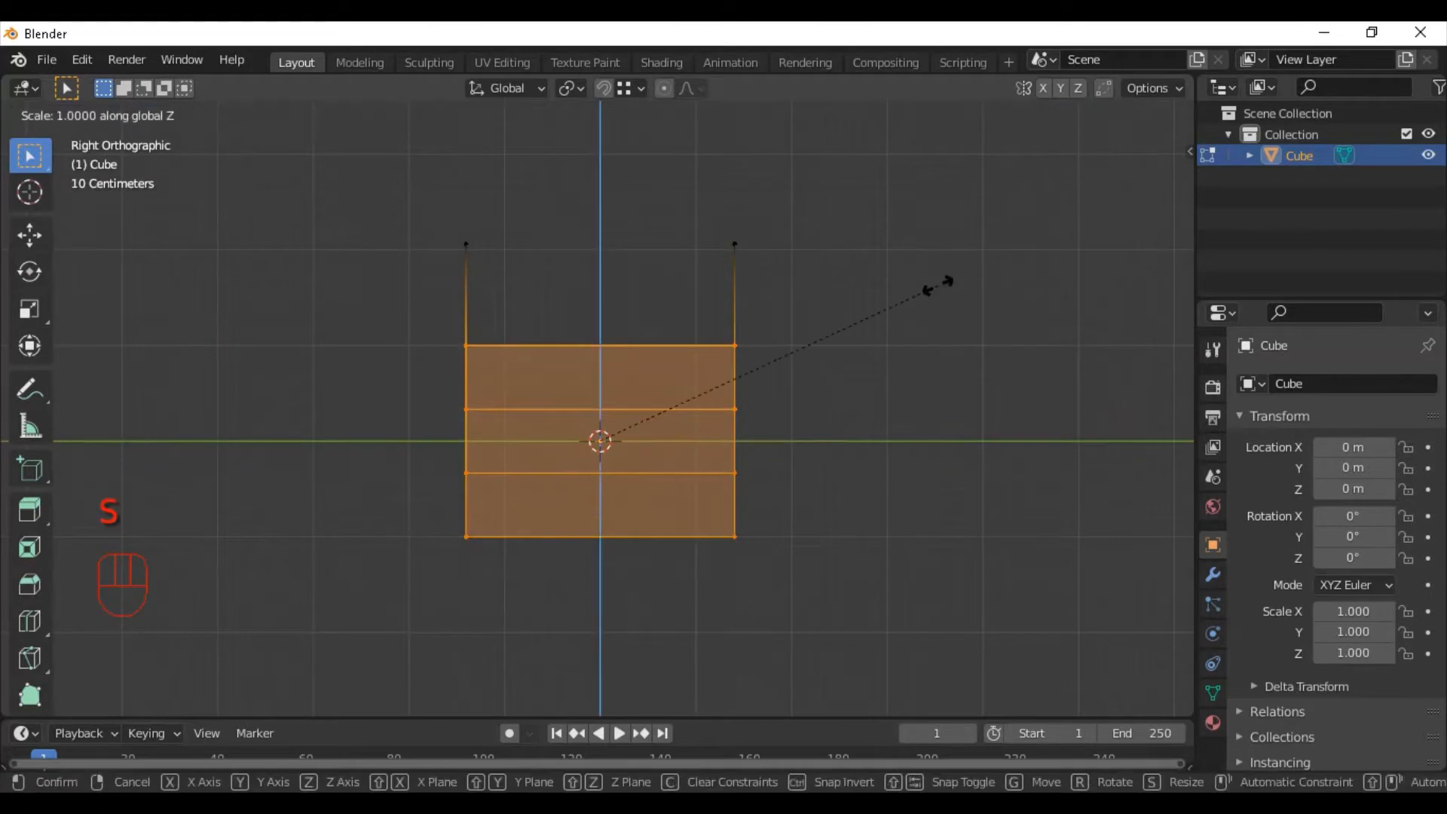
left_click(878, 291)
key("g")
key("z")
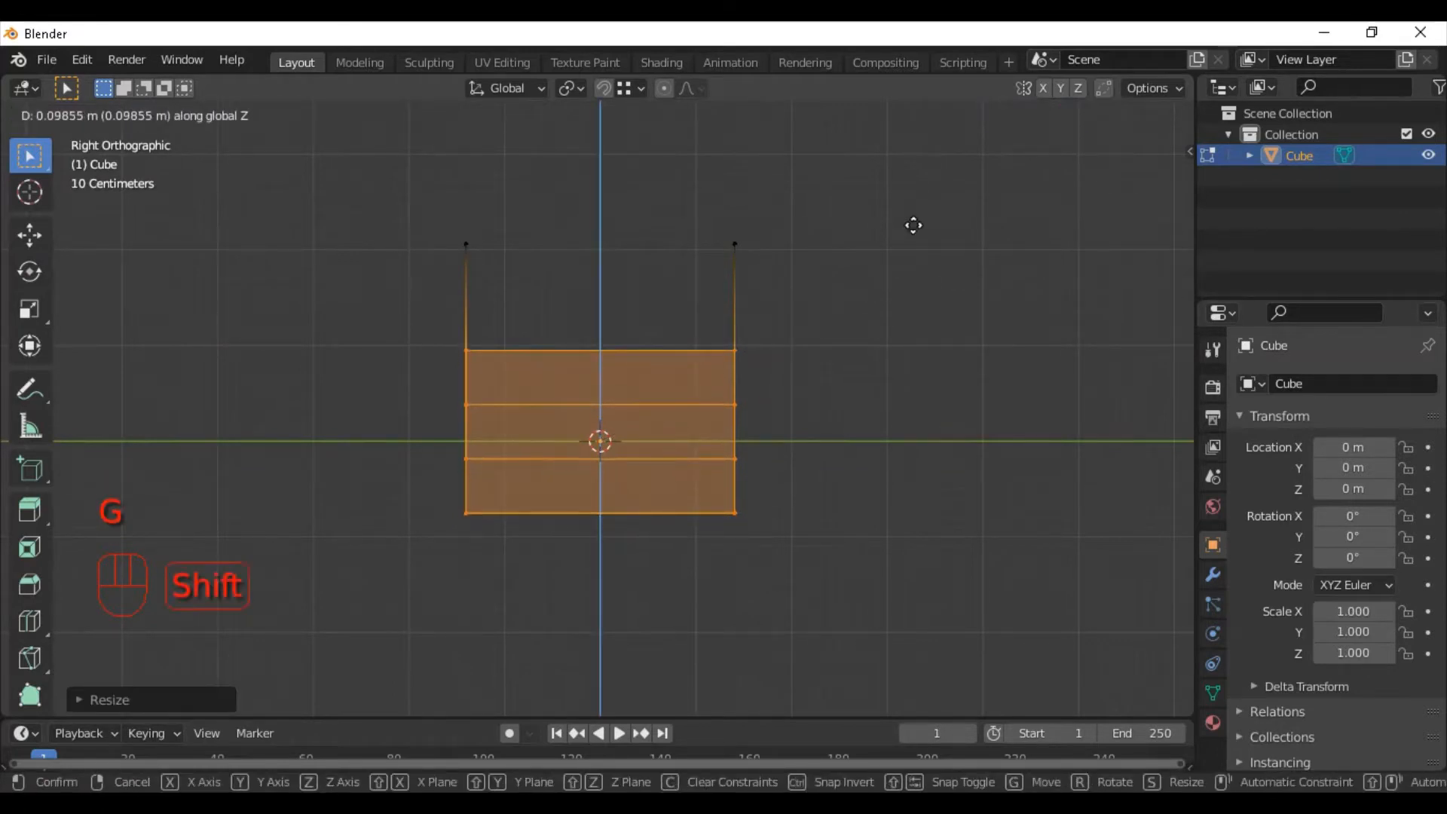
left_click(914, 224)
Shrink the selected wall block a little further along Z.
middle_click_drag(837, 256, 913, 284)
scroll(918, 287, "up", 2)
key("s")
key("z")
left_click(816, 436)
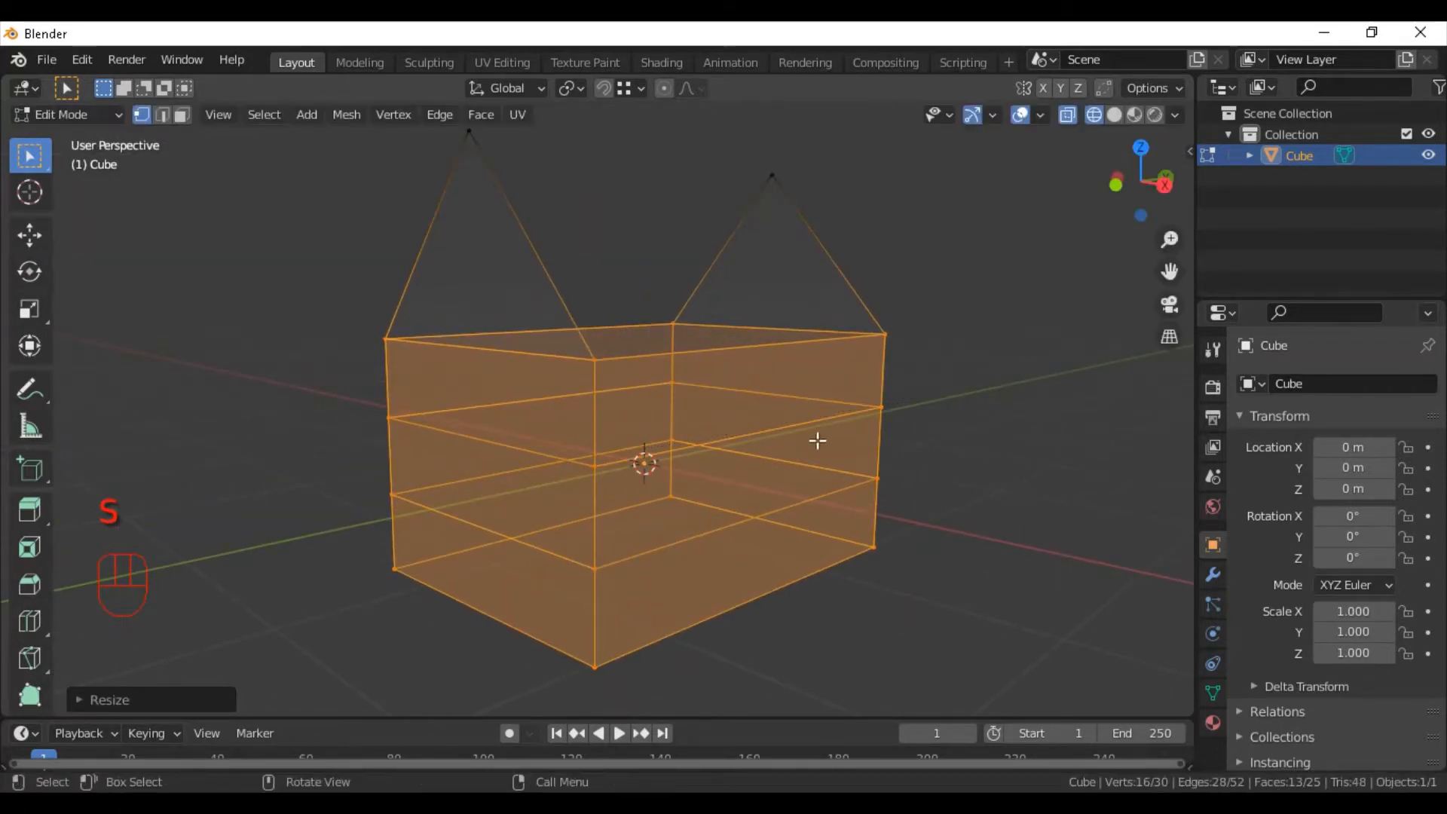
Raise the wall block along Z and scale it to about 0.95 in that direction.
key("g")
key("z")
left_click(900, 238)
key("s")
key("z")
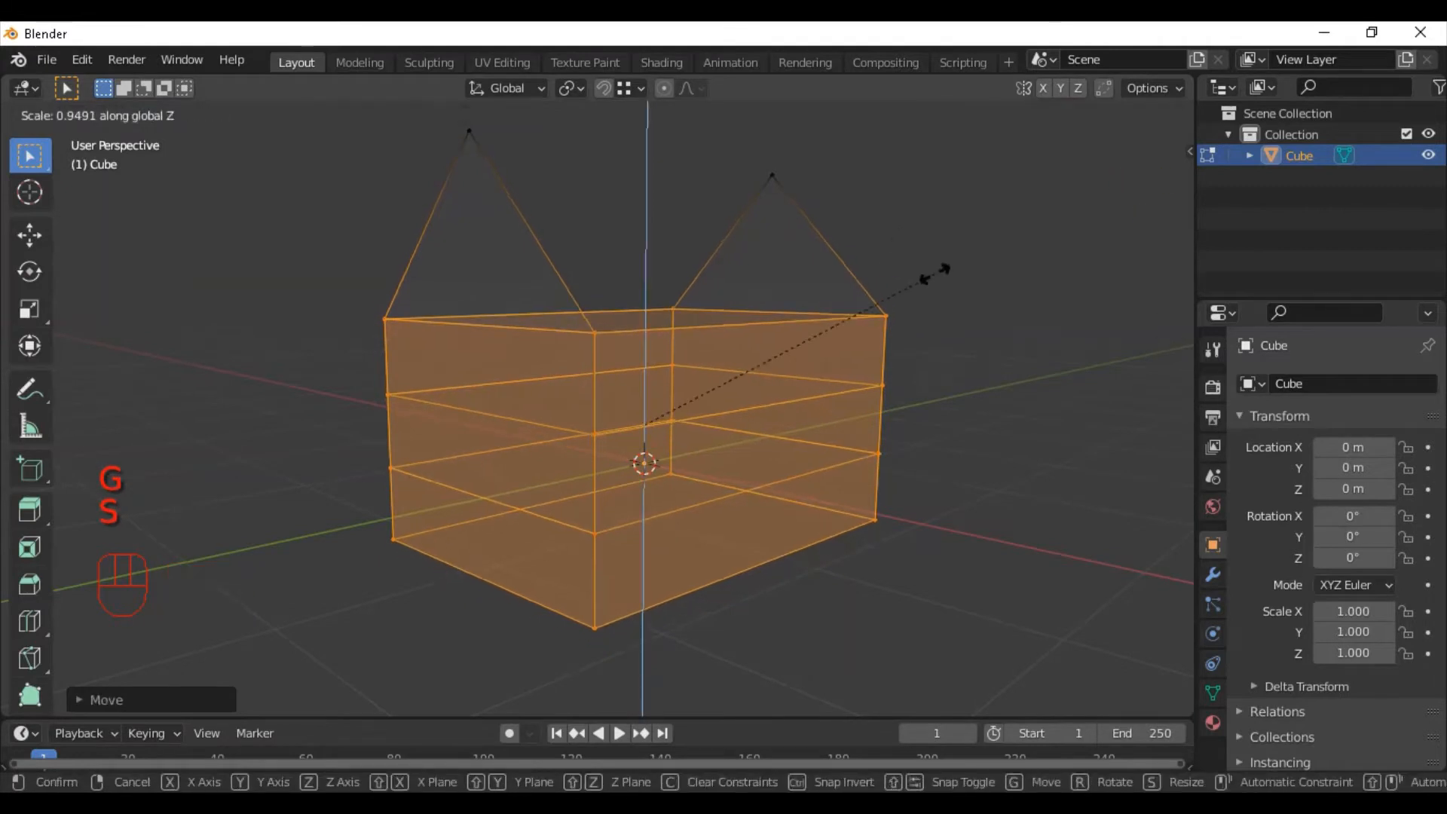
left_click(921, 294)
Select the two horizontal edge loops around the walls and scale them apart along Z to about 1.24.
left_click(667, 446)
middle_click_drag(666, 446, 640, 418)
key("2")
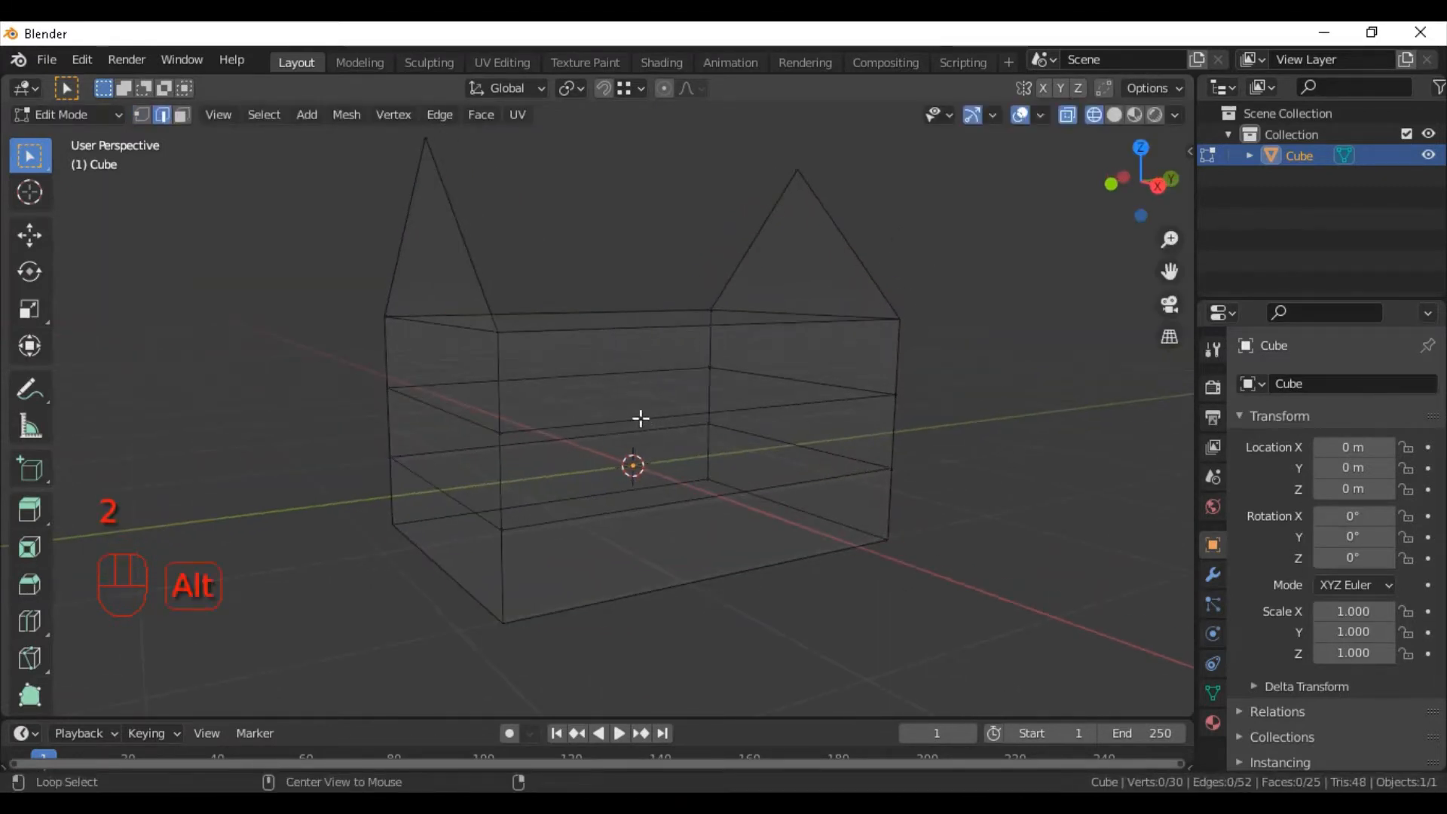
middle_click_drag(658, 494, 766, 485)
key("s")
key("z")
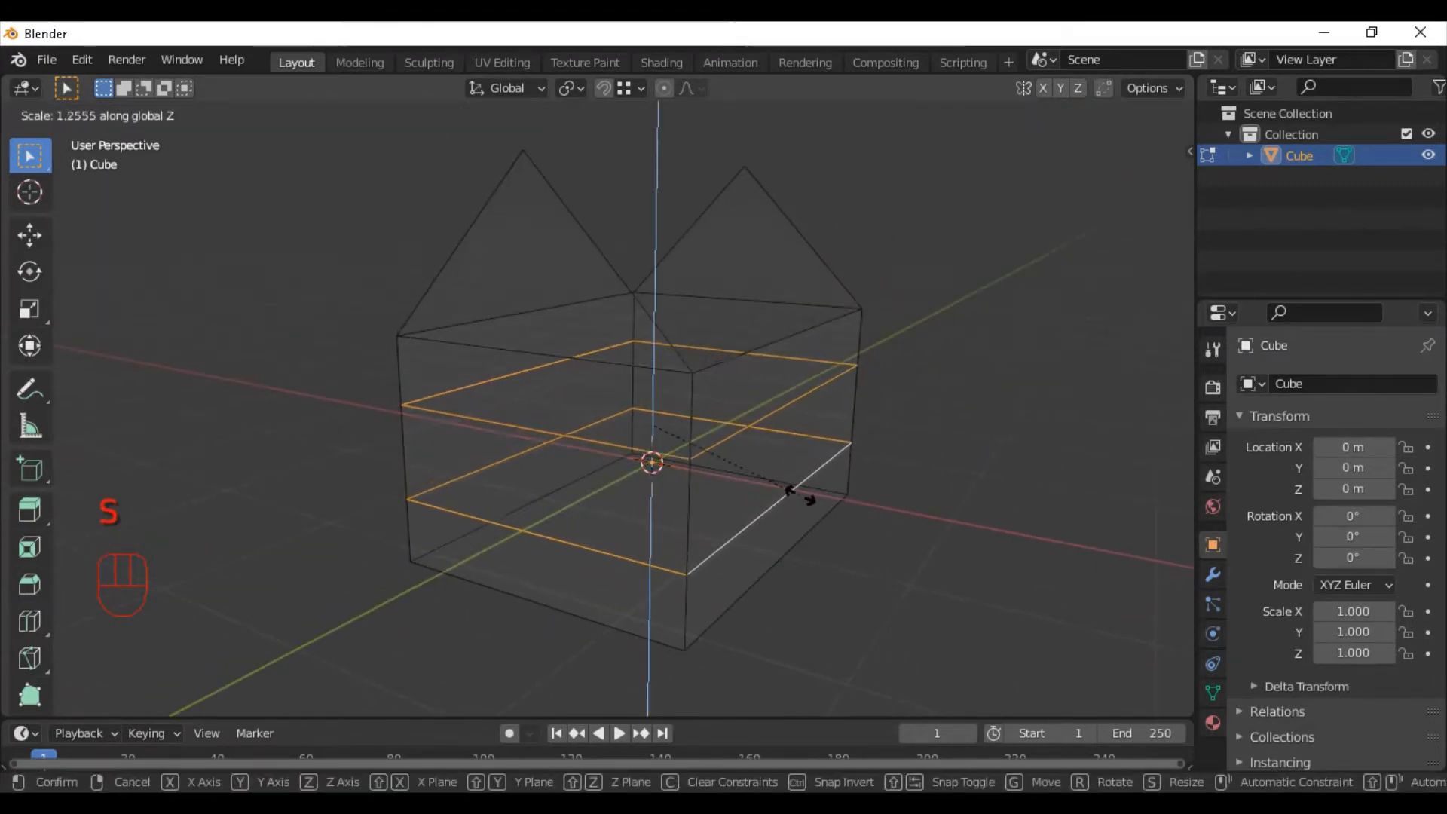
right_click(824, 494)
key("s")
key("z")
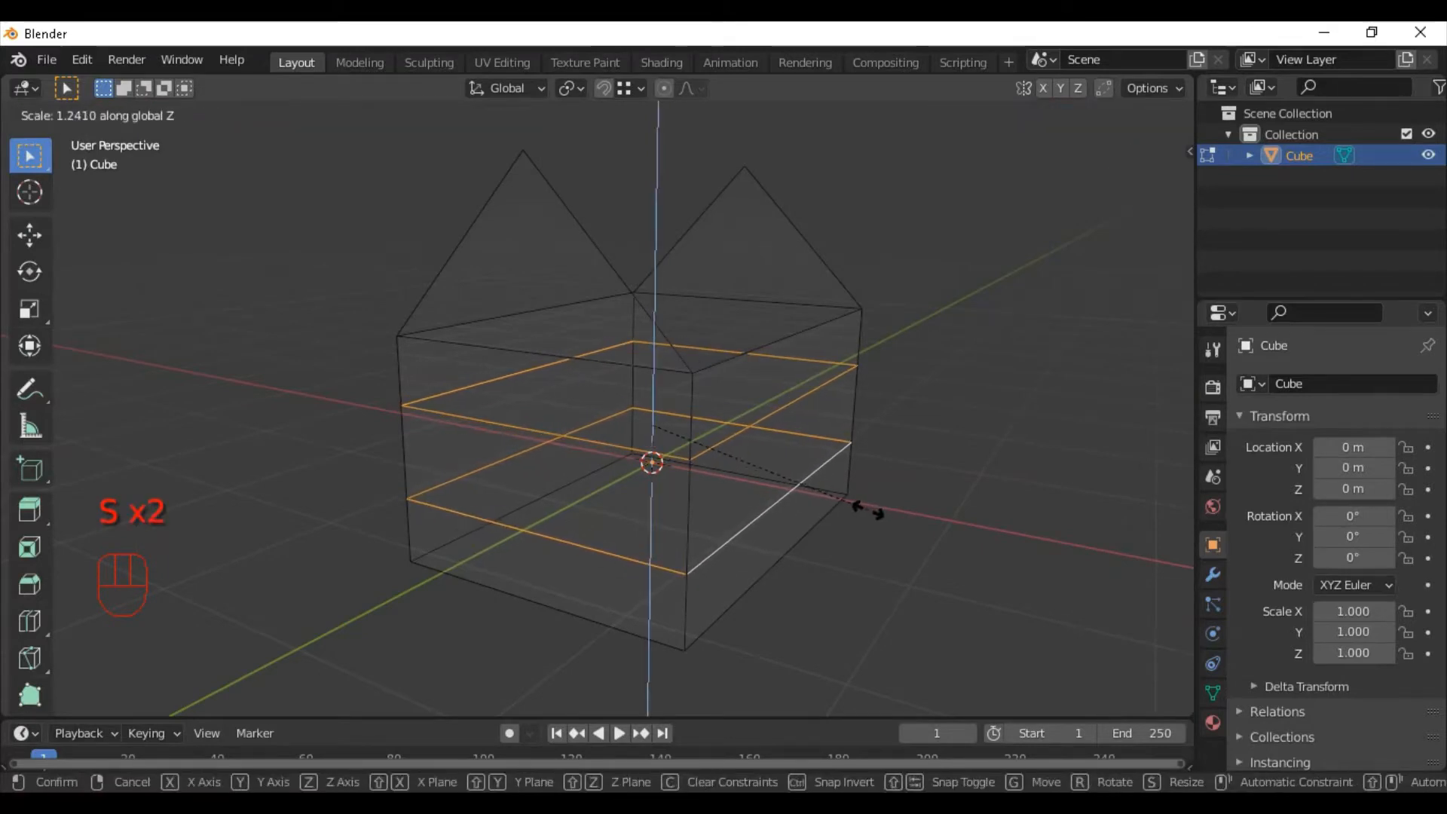
left_click(866, 509)
Adjust the vertical spacing of the two selected edge loops with another scale along Z.
key("s")
key("z")
left_click(900, 468)
Add two evenly spaced vertical loop cuts through the long walls and two through the gable walls.
middle_click_drag(901, 468, 784, 459)
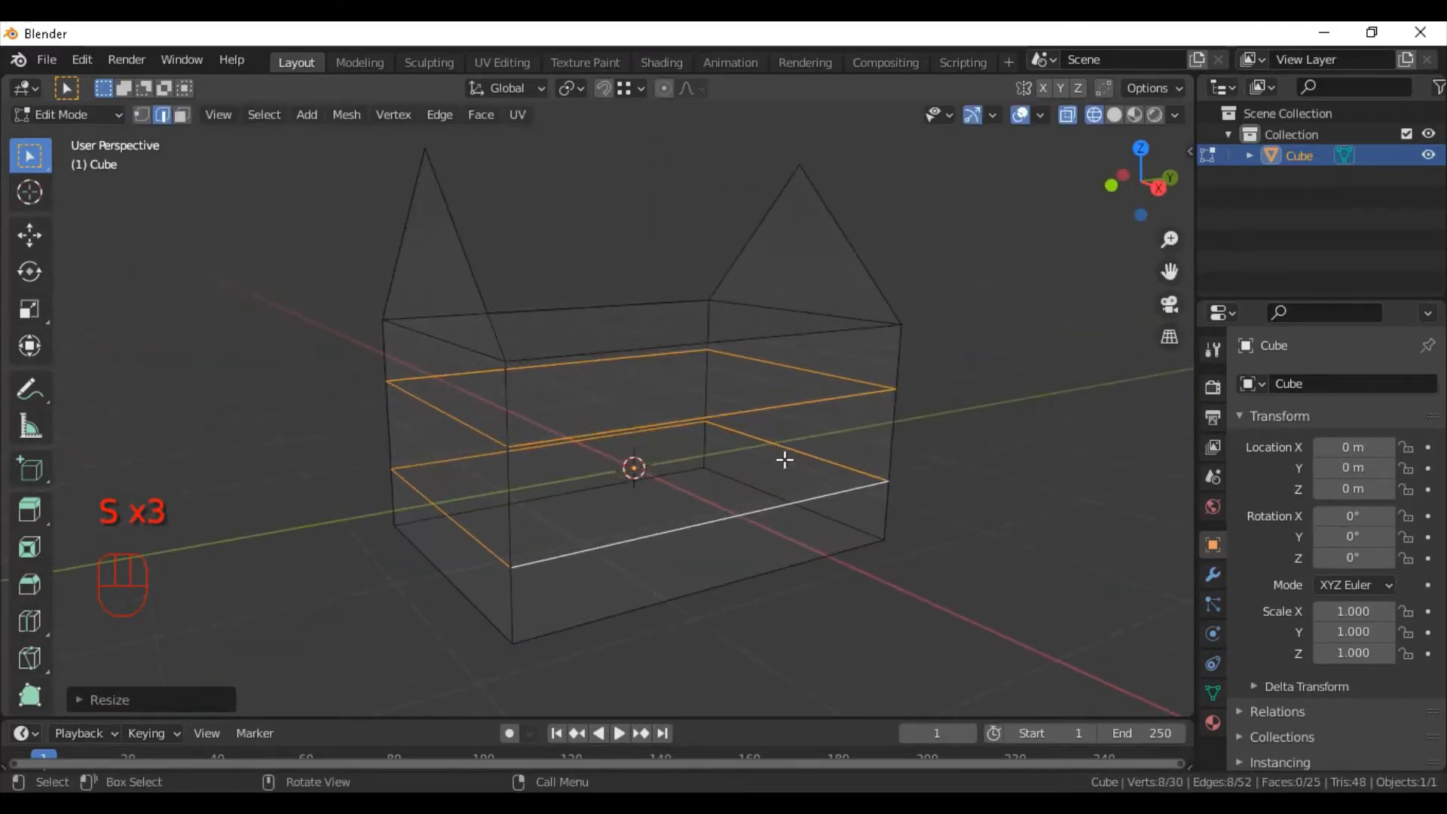
key("ctrl+r")
left_click(684, 408)
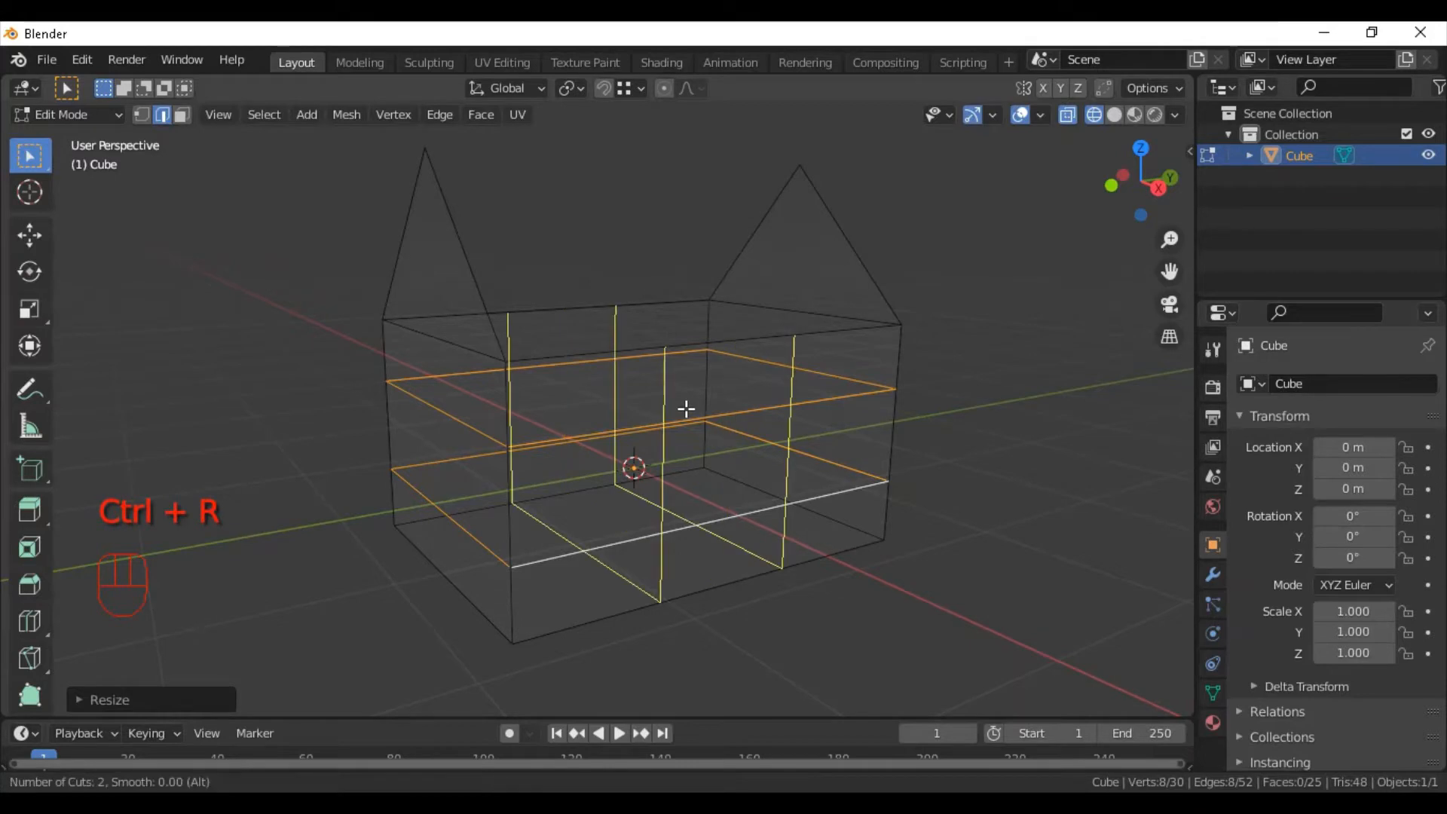
right_click(685, 407)
middle_click_drag(806, 439, 603, 404)
key("ctrl+r")
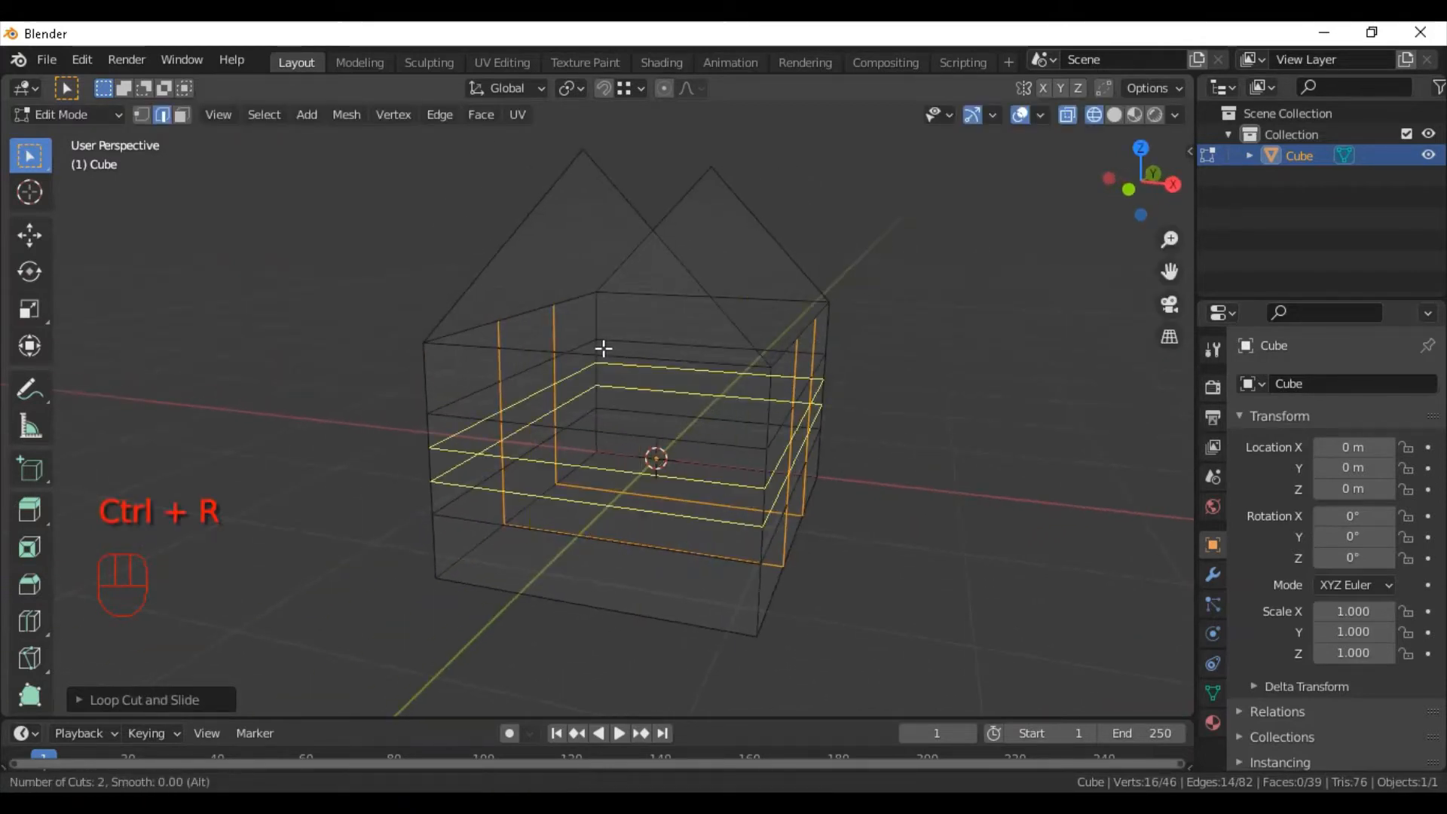
left_click(609, 356)
right_click(632, 358)
Select the upper horizontal edge loop around the walls and raise it along Z.
middle_click_drag(633, 358, 665, 473)
left_click(534, 445, "alt")
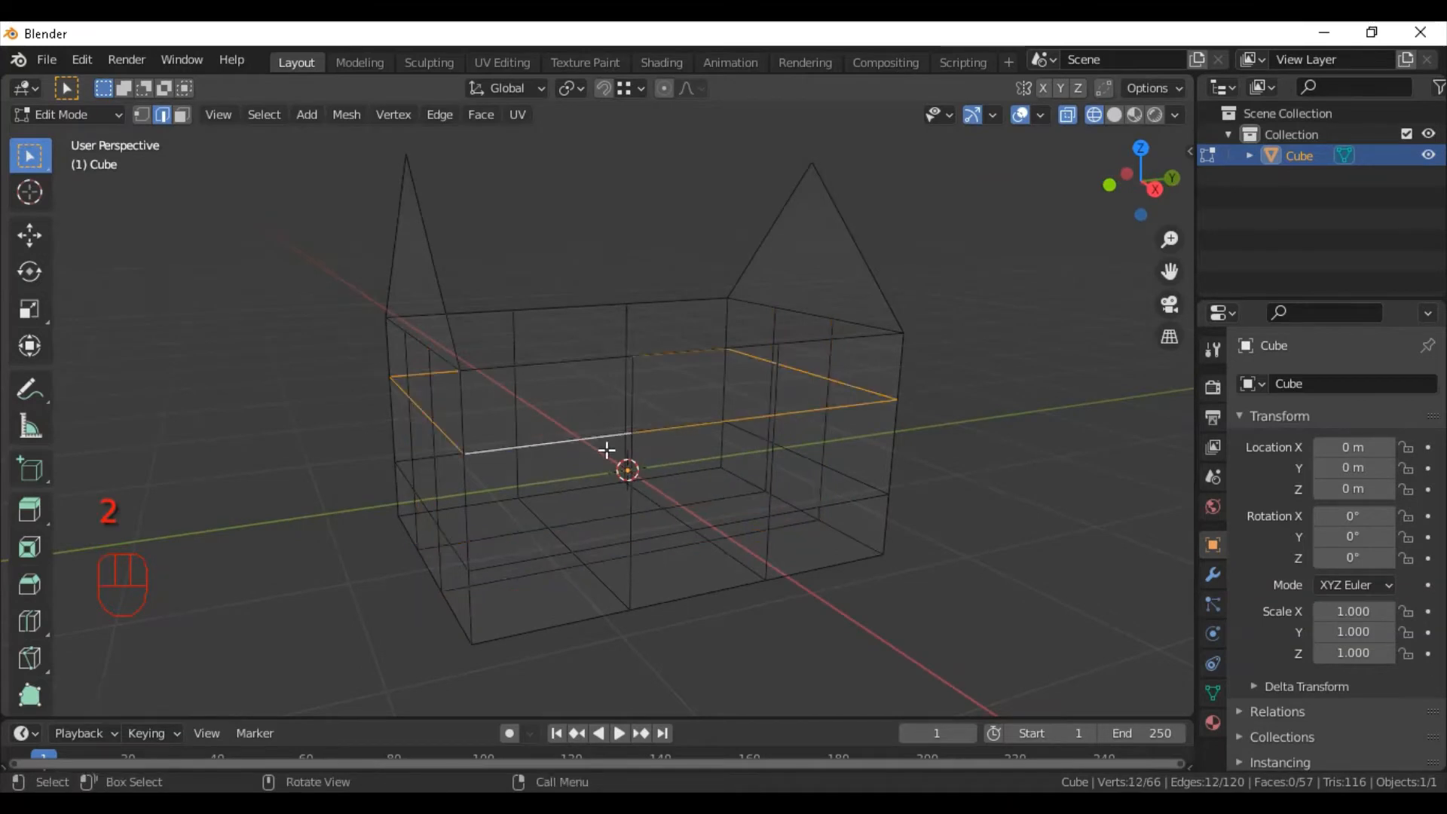
key("g")
key("z")
left_click(612, 427)
Switch the viewport to solid shading and raise the upper edge loop about 0.02 m more along Z.
scroll(614, 427, "down", 2)
mouse_move(614, 427)
middle_mouse_down()
mouse_move(636, 419)
mouse_move(687, 449)
mouse_move(668, 449)
mouse_move(726, 455)
mouse_move(1072, 165)
middle_mouse_up()
key("shift+z")
middle_click_drag(965, 266, 894, 259)
key("g")
key("z")
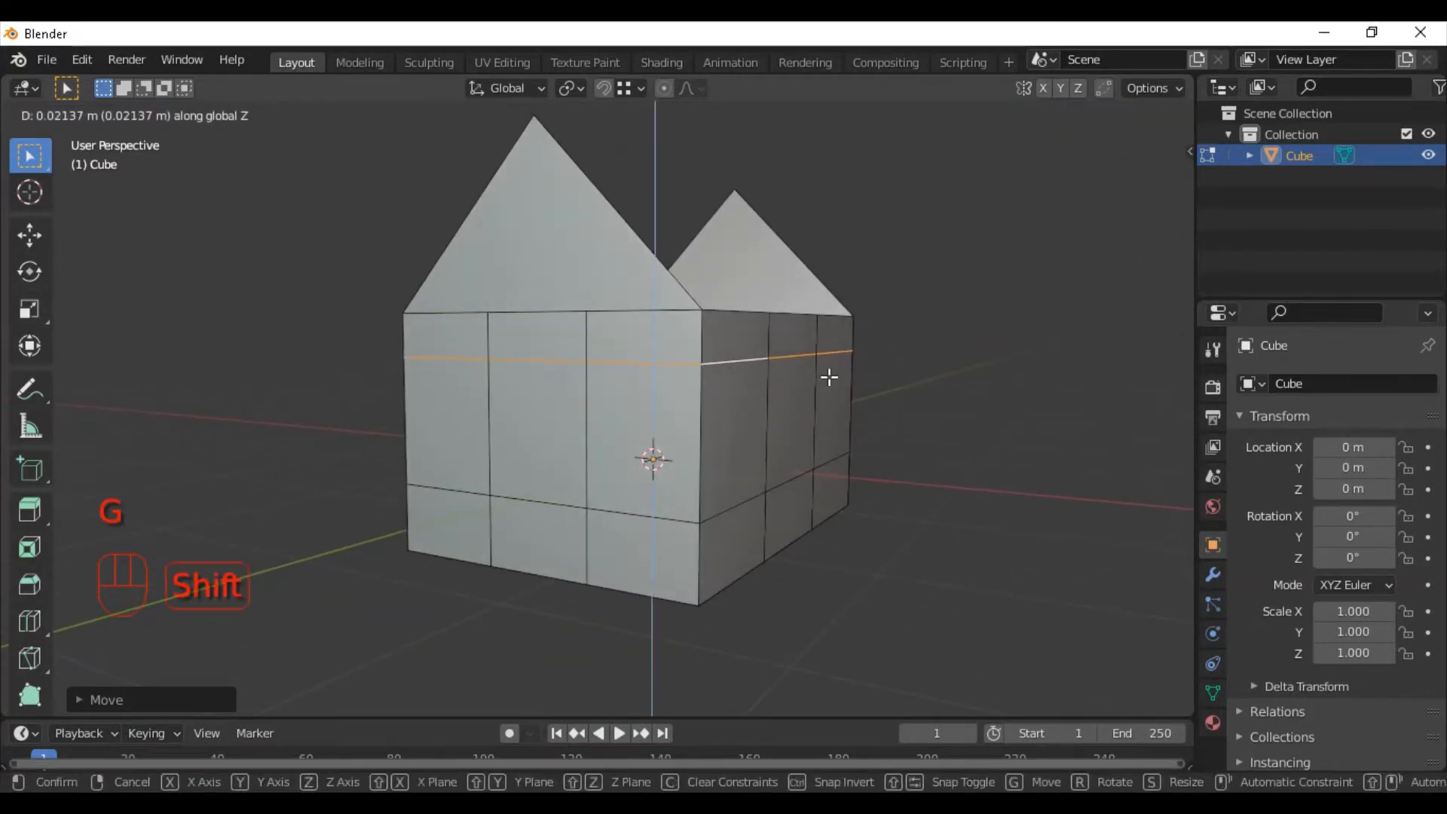
left_click(829, 377)
Add one centred vertical loop cut in each outer bay of the long wall.
middle_click_drag(829, 377, 687, 394)
key("ctrl+r")
left_click(541, 380)
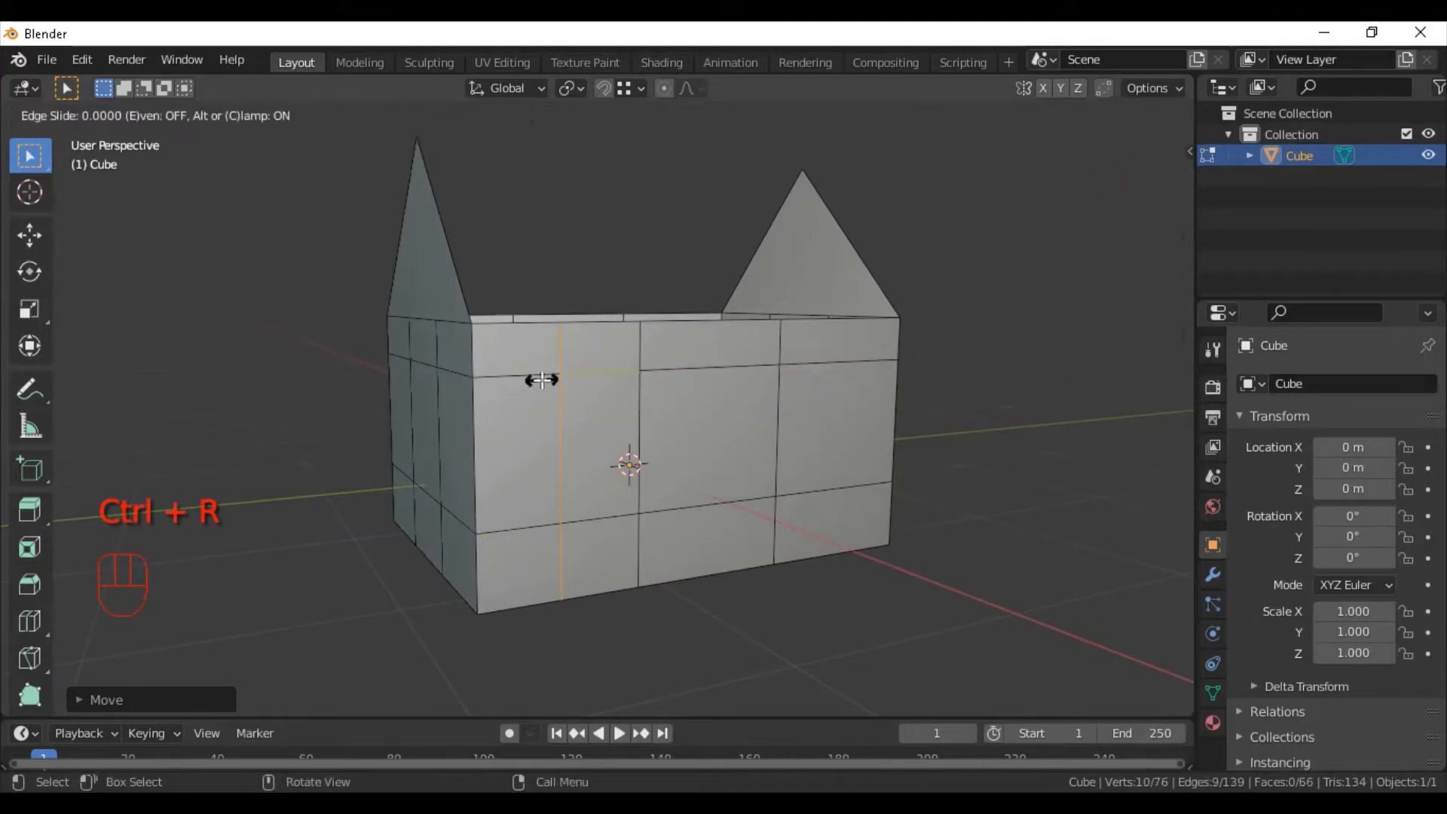
right_click(541, 380)
key("ctrl+r")
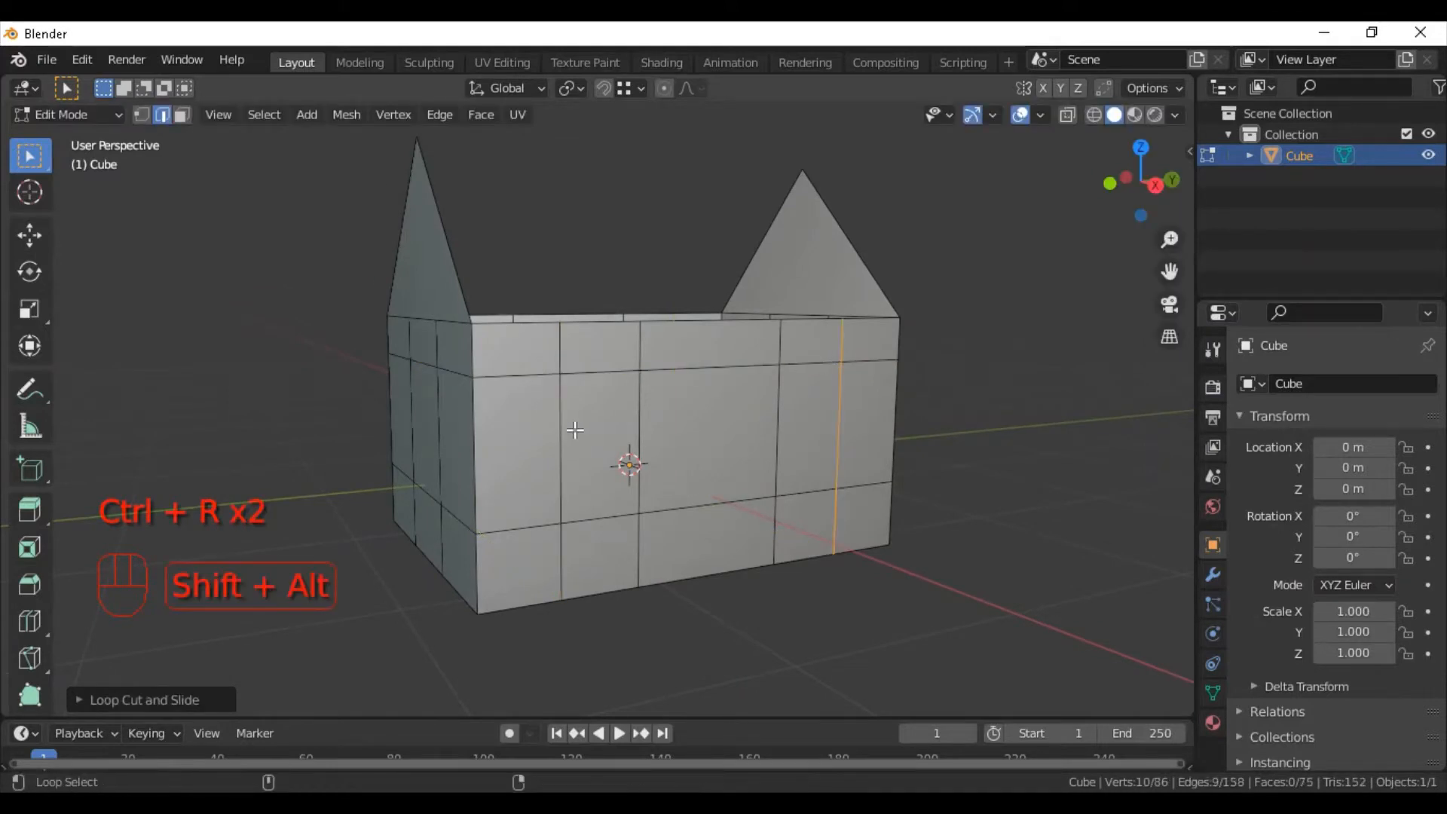
Select both outer vertical loops of the long wall and scale them apart along Y toward the house corners.
left_click(568, 429, "alt+shift")
key("s")
key("y")
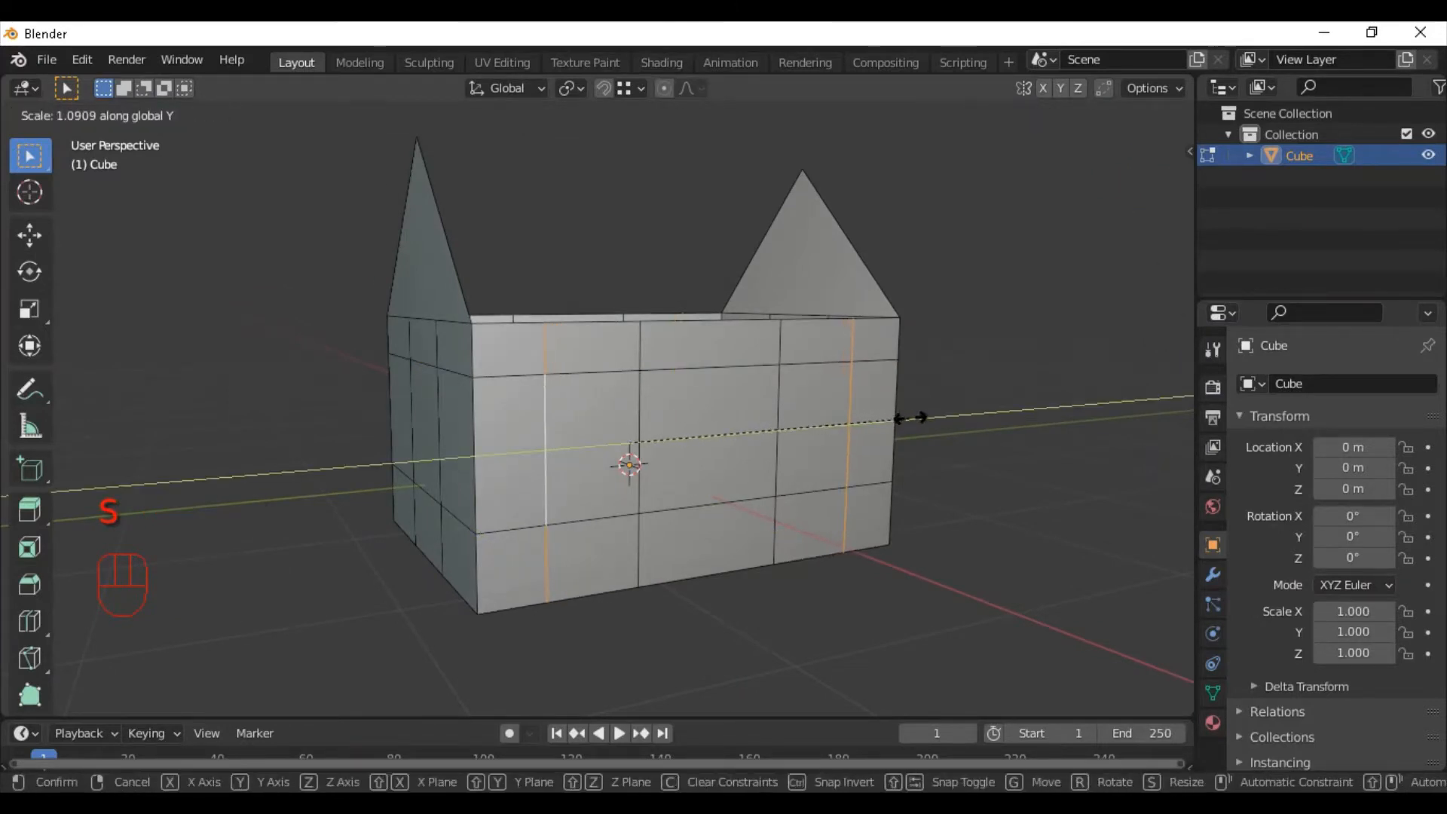
left_click(907, 418)
middle_click_drag(898, 419, 948, 389)
key("s")
key("y")
left_click(926, 413)
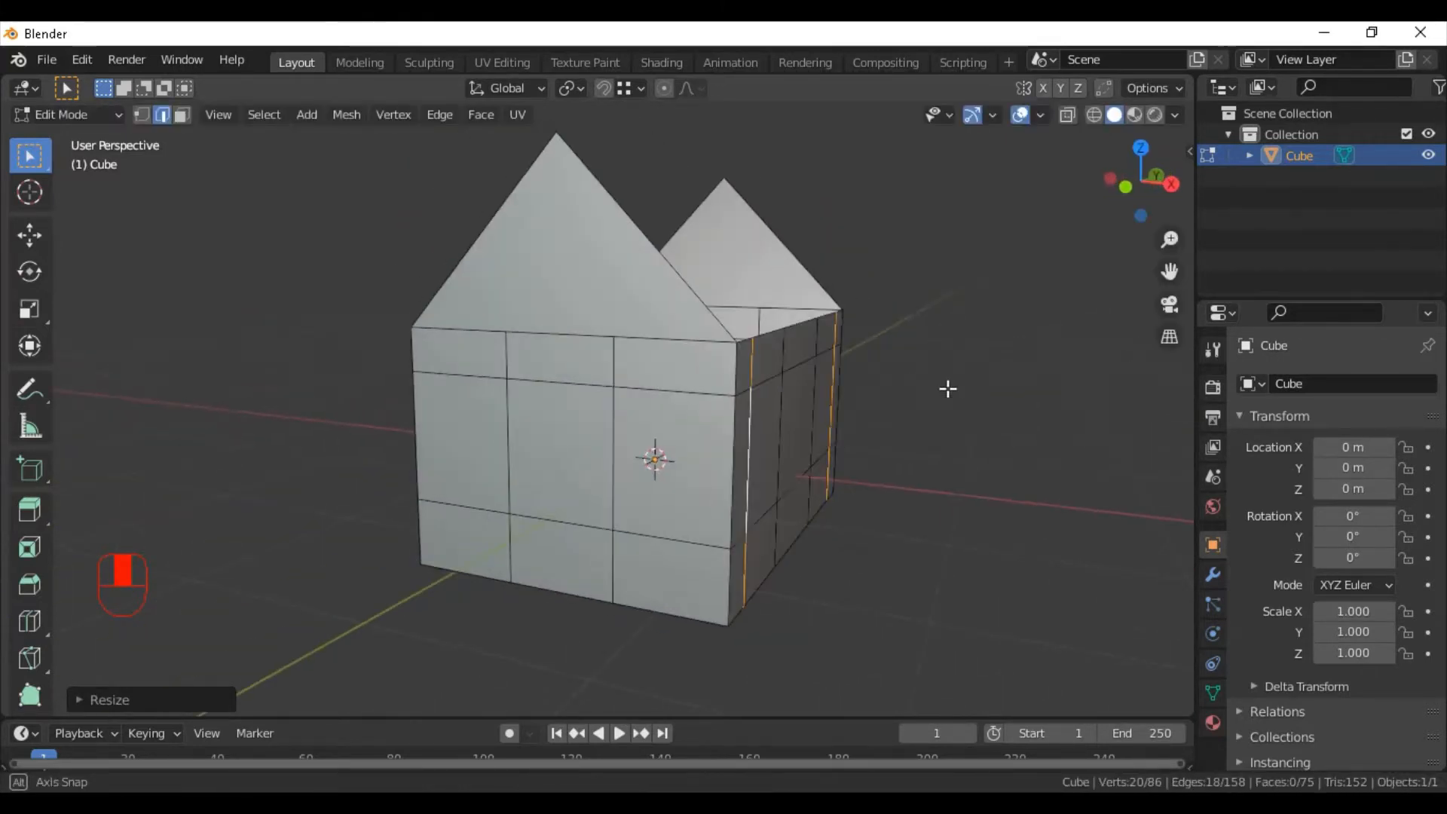
middle_click_drag(692, 434, 975, 509)
left_click(974, 510)
Select the outer window faces on both long walls and the middle face of each gable wall, and extrude all six inward along normals.
middle_click_drag(815, 477, 844, 474)
scroll(698, 476, "up", 1)
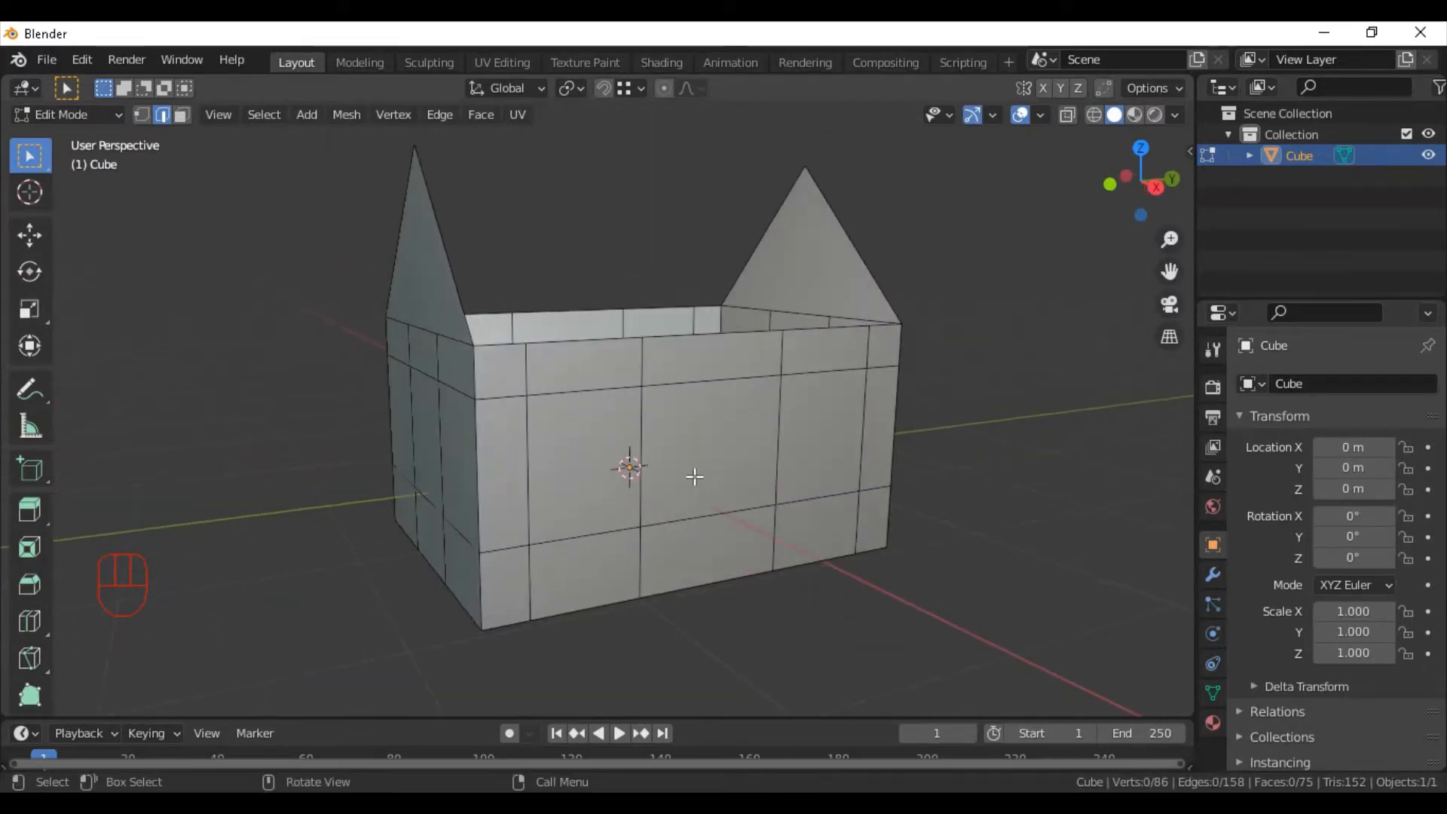
key("3")
left_click(616, 458)
left_click(838, 426, "shift")
left_click(414, 443, "shift")
middle_click_drag(413, 442, 522, 440)
left_click(707, 429, "shift")
left_click(521, 440, "shift")
left_click(717, 416, "shift")
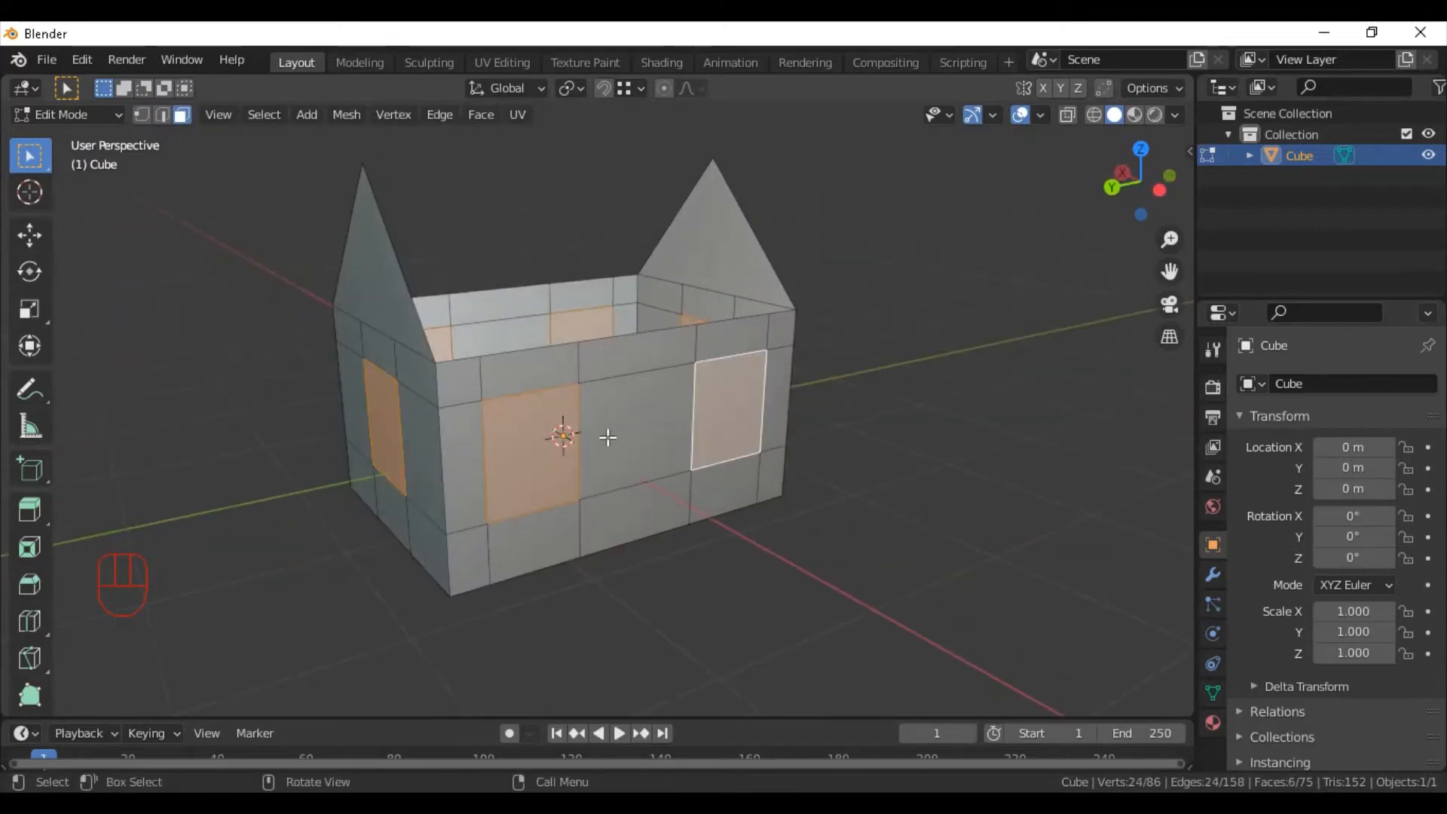
middle_click_drag(608, 432, 894, 445)
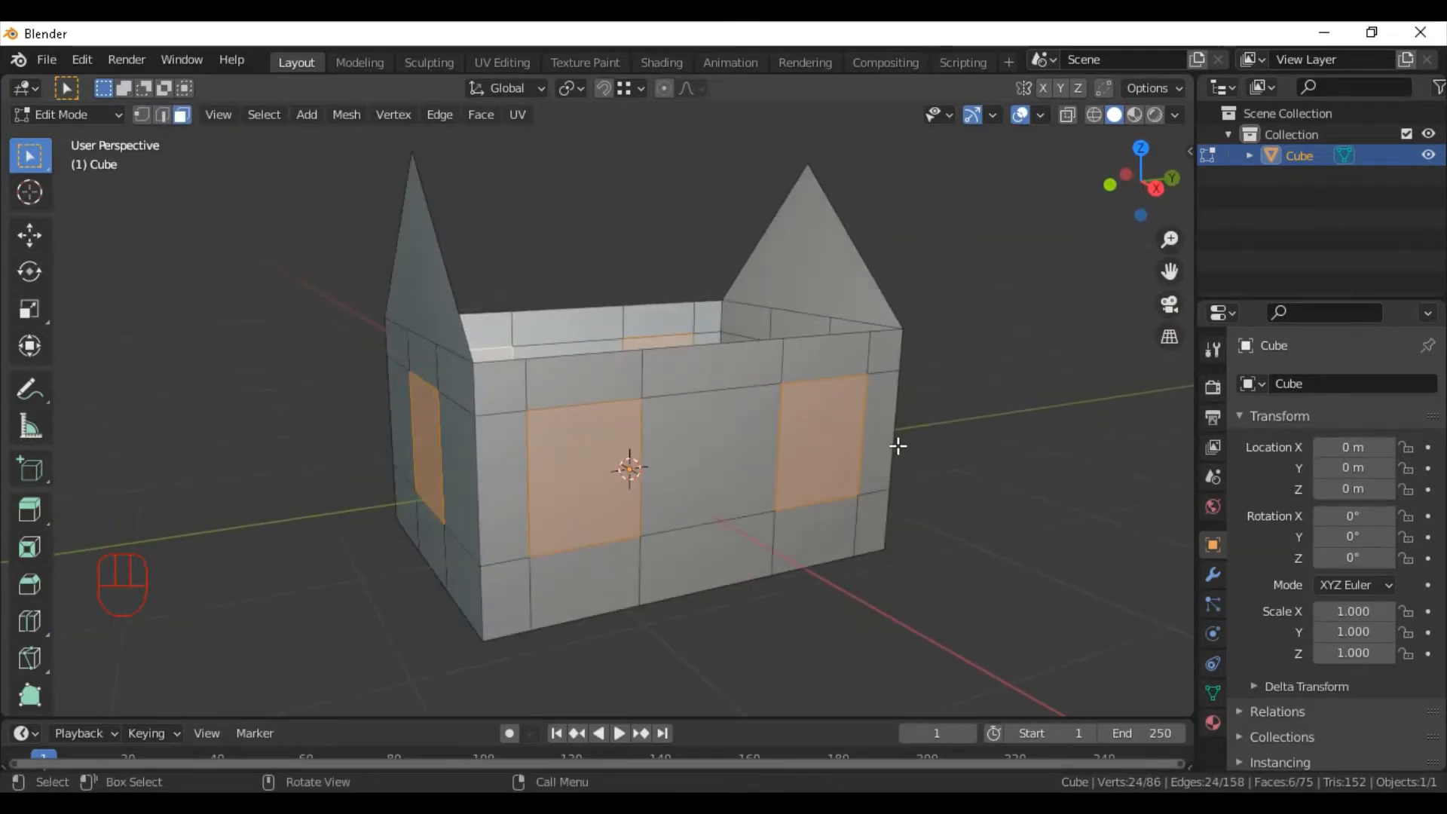
key("alt+e")
left_click(899, 449)
left_click(886, 513)
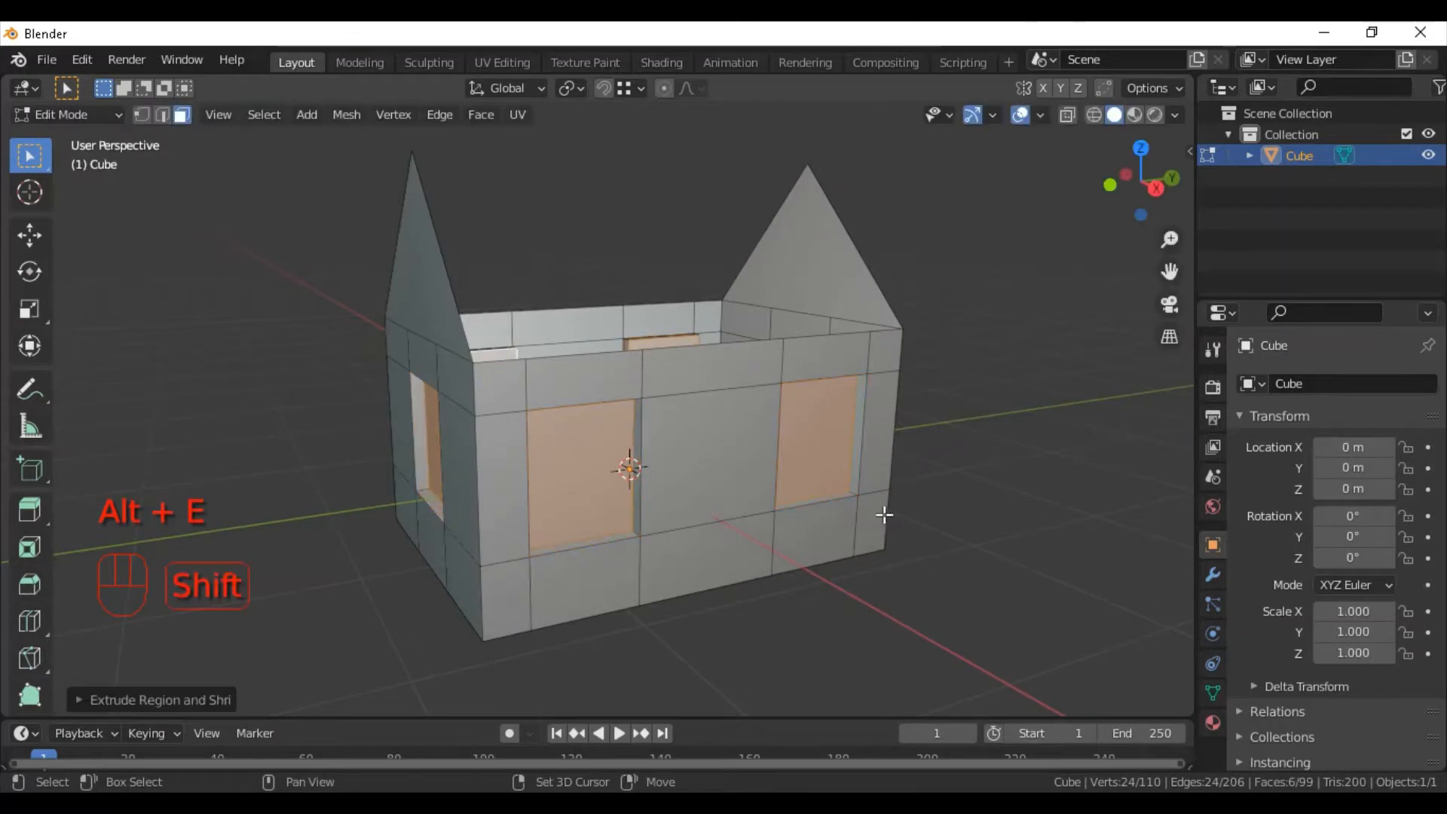
mouse_move(885, 510)
middle_mouse_down()
mouse_move(842, 436)
mouse_move(933, 455)
mouse_move(891, 500)
mouse_move(877, 490)
middle_mouse_up()
left_click(877, 488)
Add two vertical loop cuts in the long wall's middle bay and spread them apart along Y.
key("ctrl+r")
scroll(710, 379, "up", 1)
double_click(709, 379)
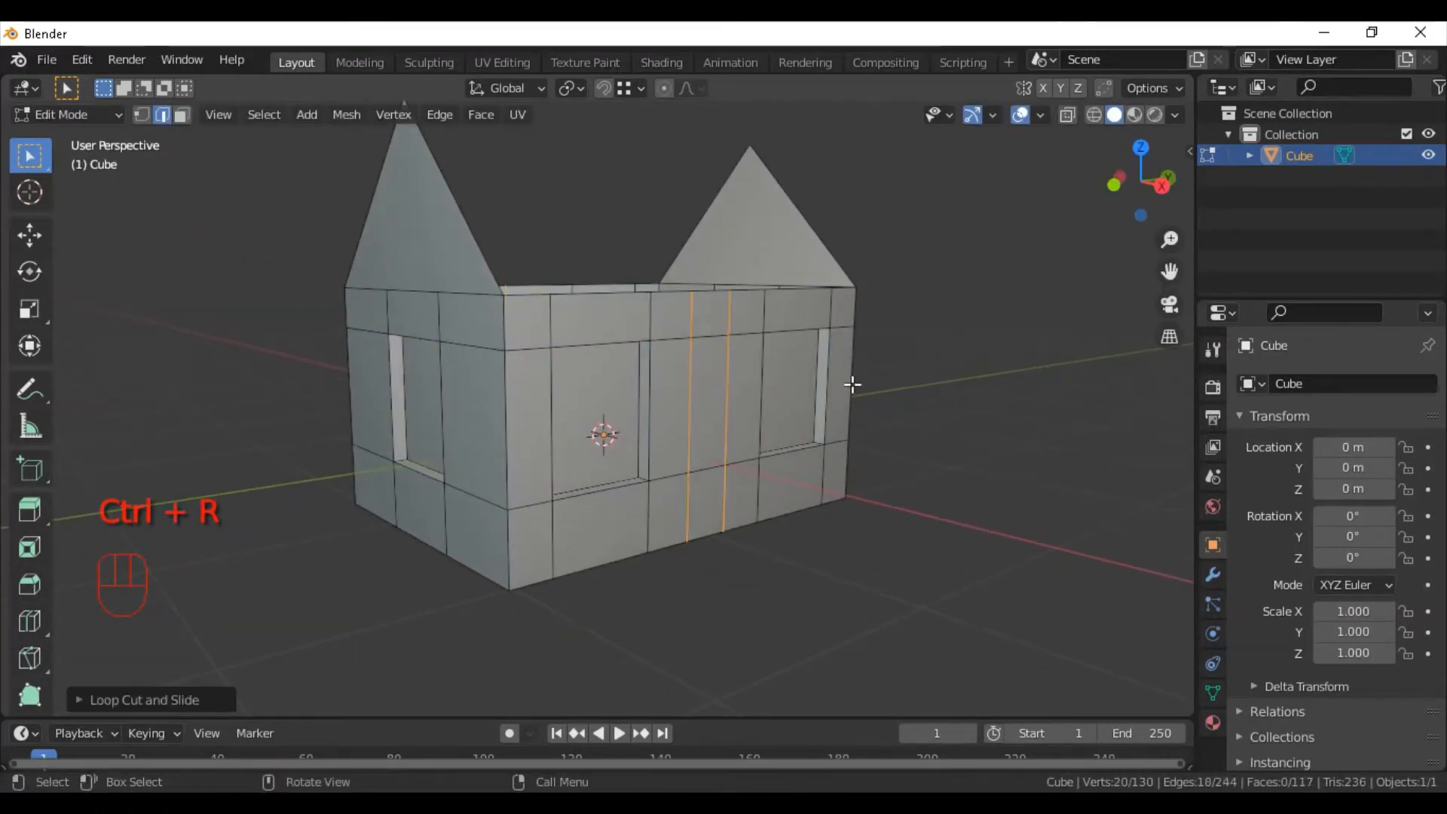
key("s")
key("y")
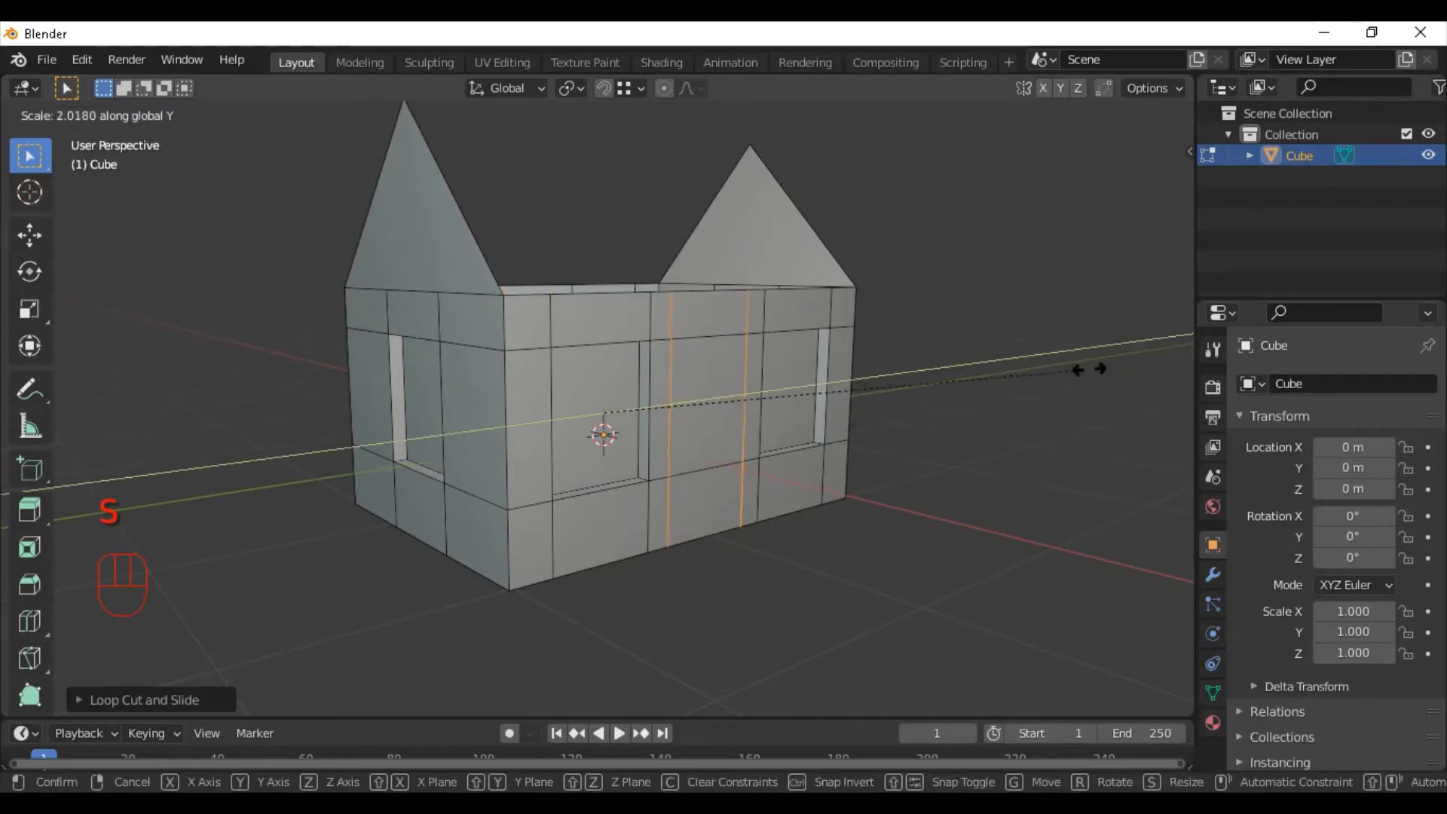
left_click(955, 394)
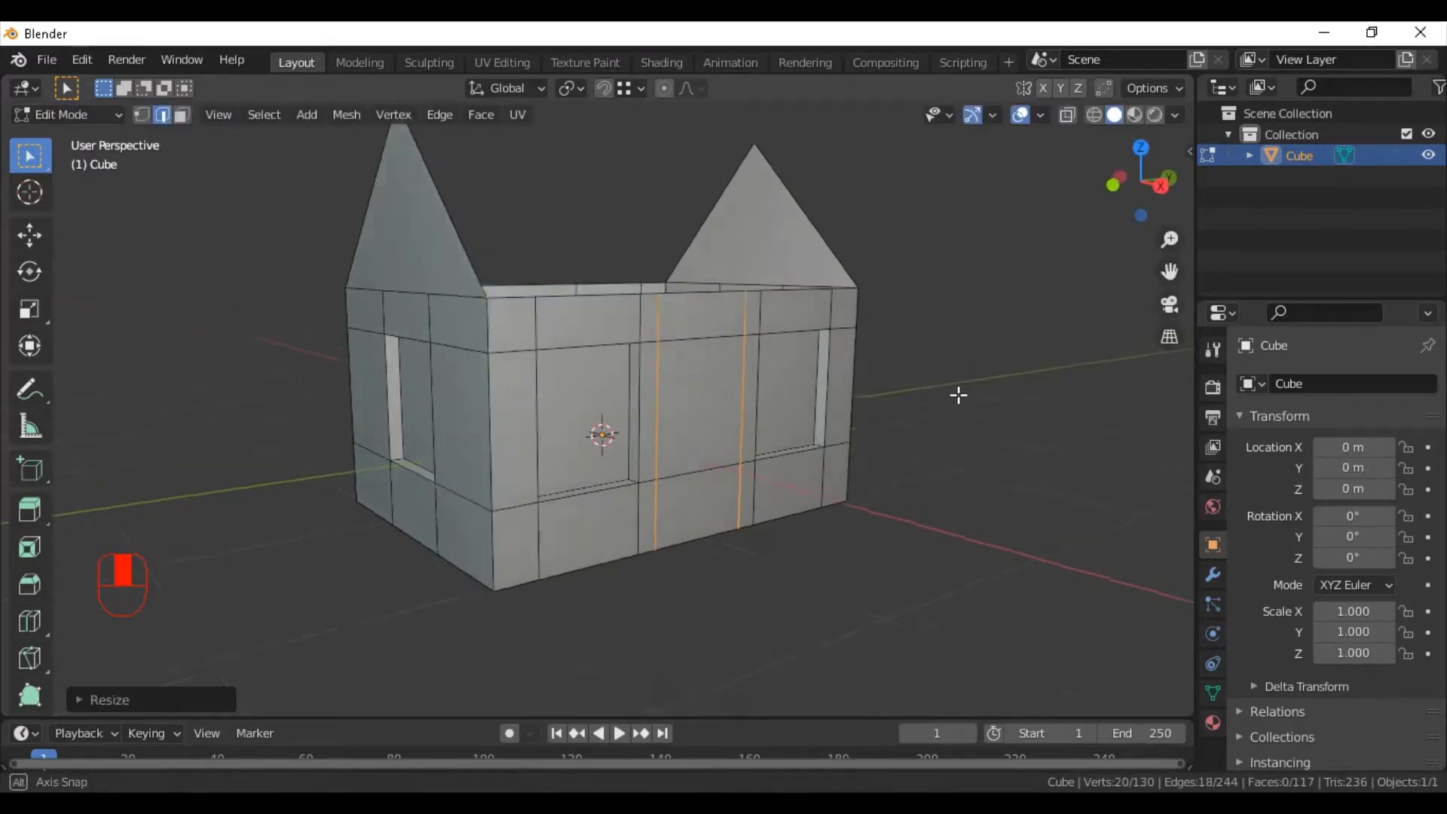
Select the two door faces in the long wall's middle bay and try extruding them inward.
middle_click_drag(956, 394, 879, 427)
key("3")
left_click(575, 432)
key("e")
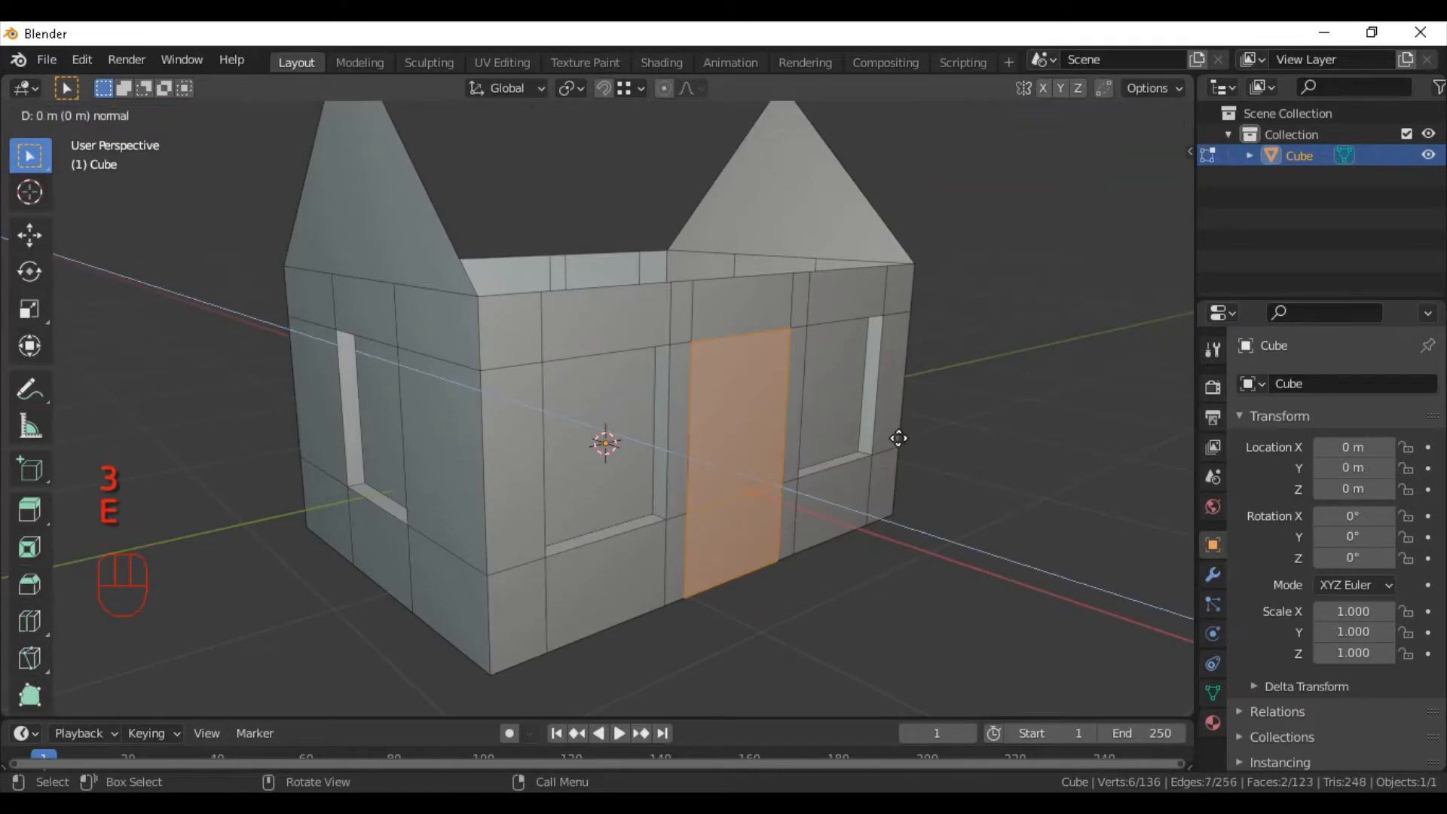
left_click(893, 438)
key("ctrl+z")
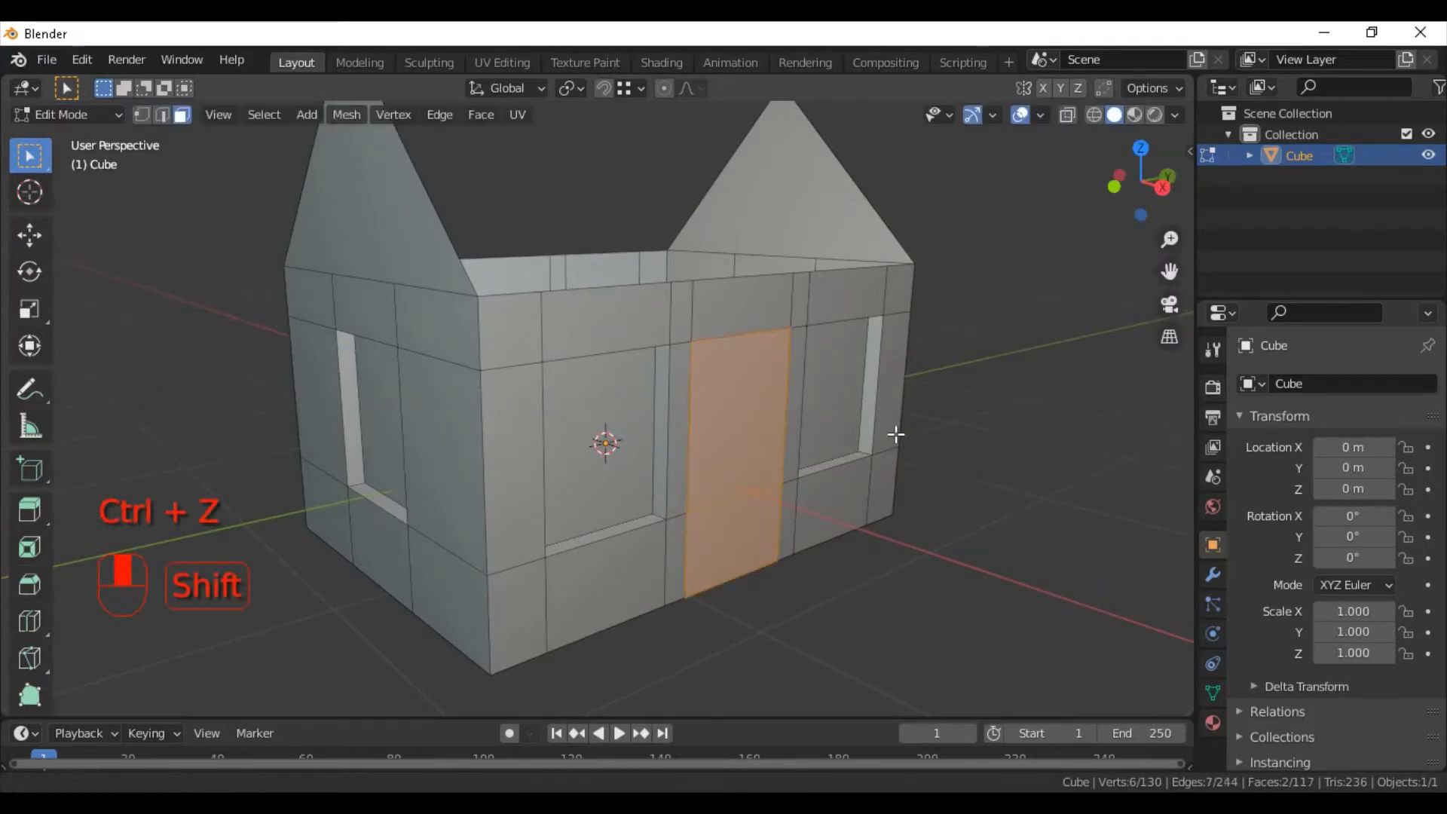
Try opening the doorway by deleting the two door faces.
scroll(834, 403, "up", 4)
key("x")
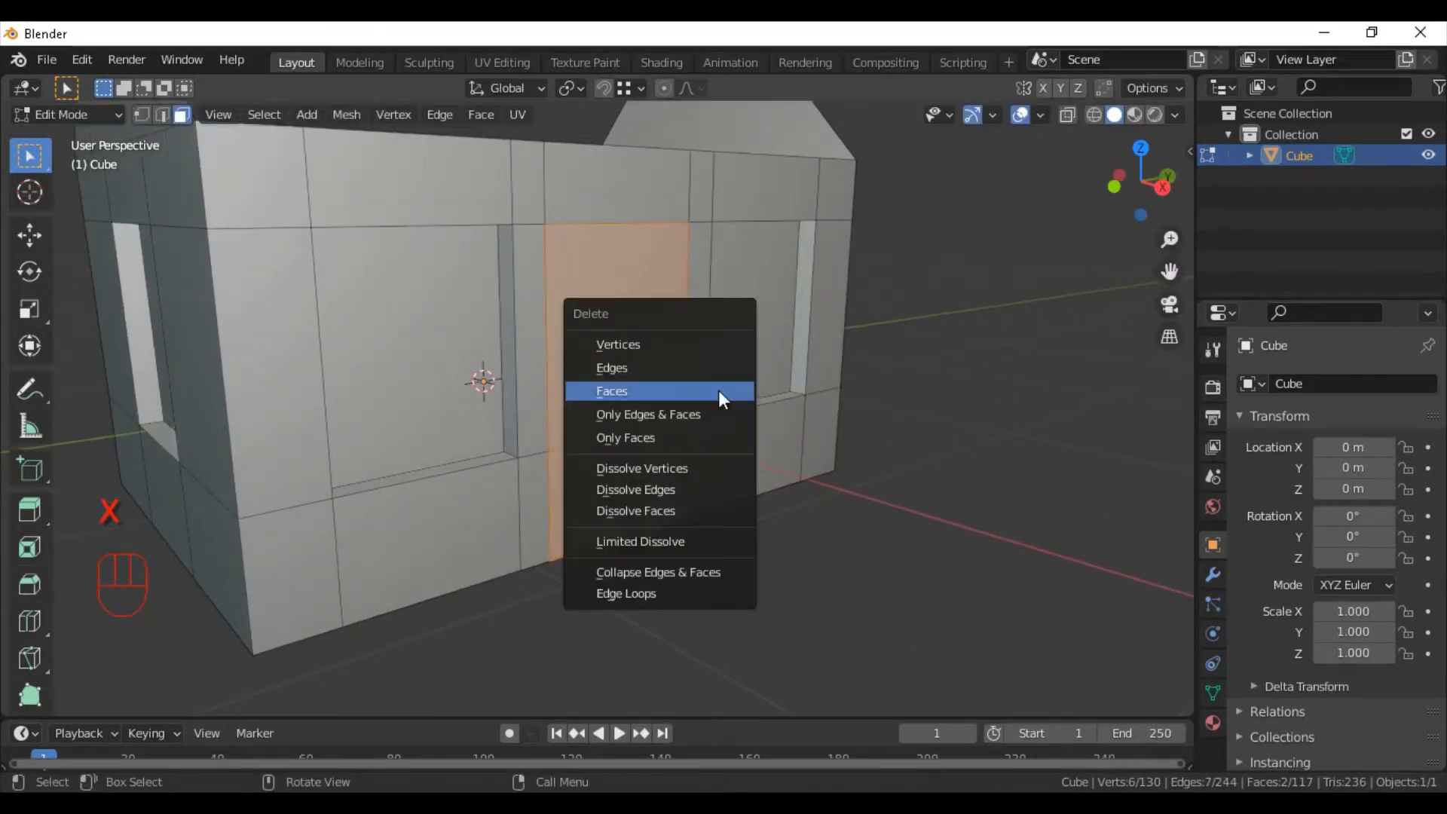
left_click(717, 390)
middle_click_drag(717, 390, 710, 397)
left_click(603, 545)
key("x")
left_click(699, 564)
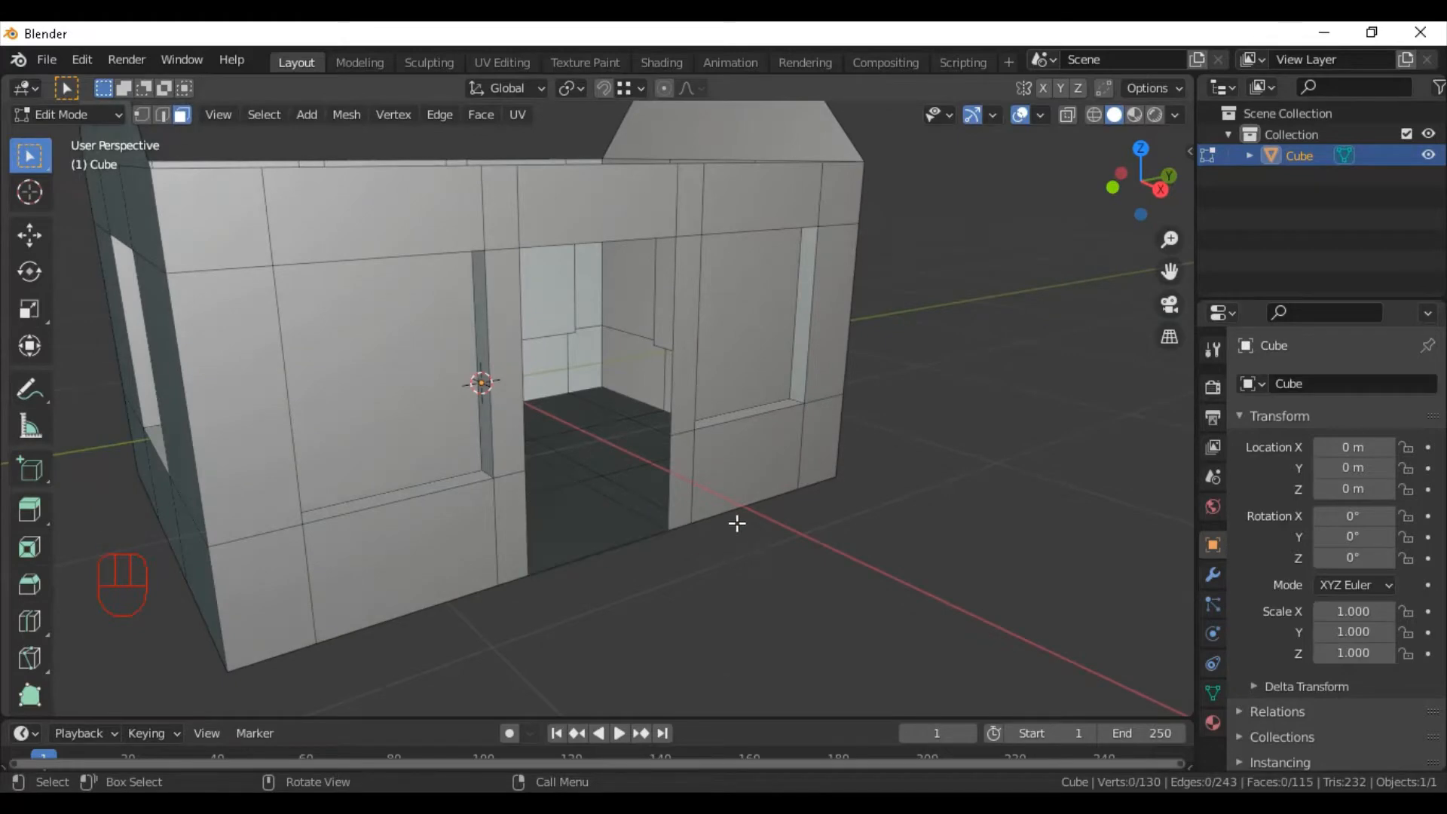
scroll(736, 523, "up", 4)
middle_click_drag(714, 482, 754, 443)
key("ctrl+z")
key("ctrl+z")
key("ctrl+z")
Try extruding the two door faces slightly inward again and check them from below.
scroll(632, 507, "down", 4)
key("e")
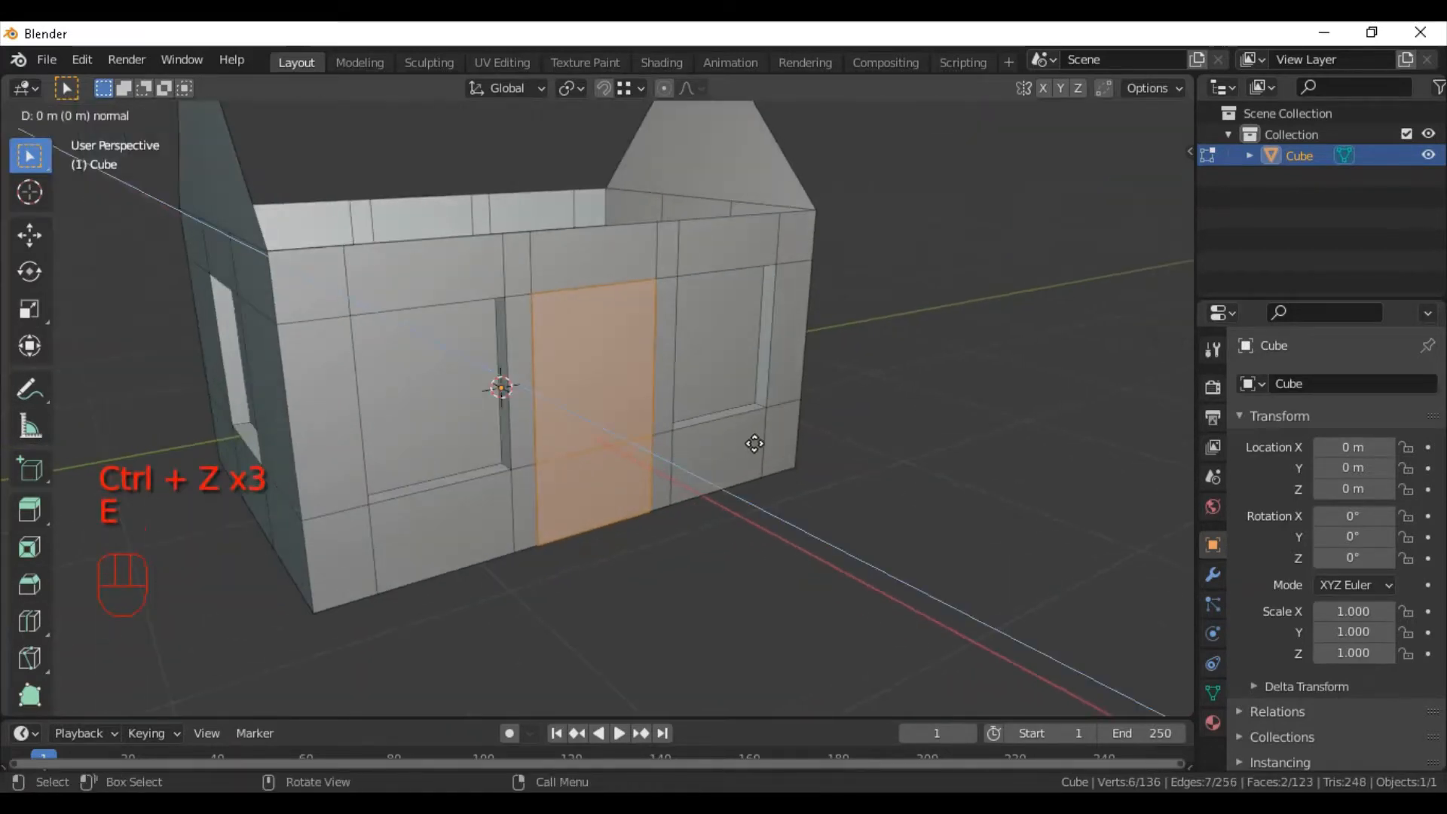
left_click(736, 437)
scroll(727, 440, "up", 2)
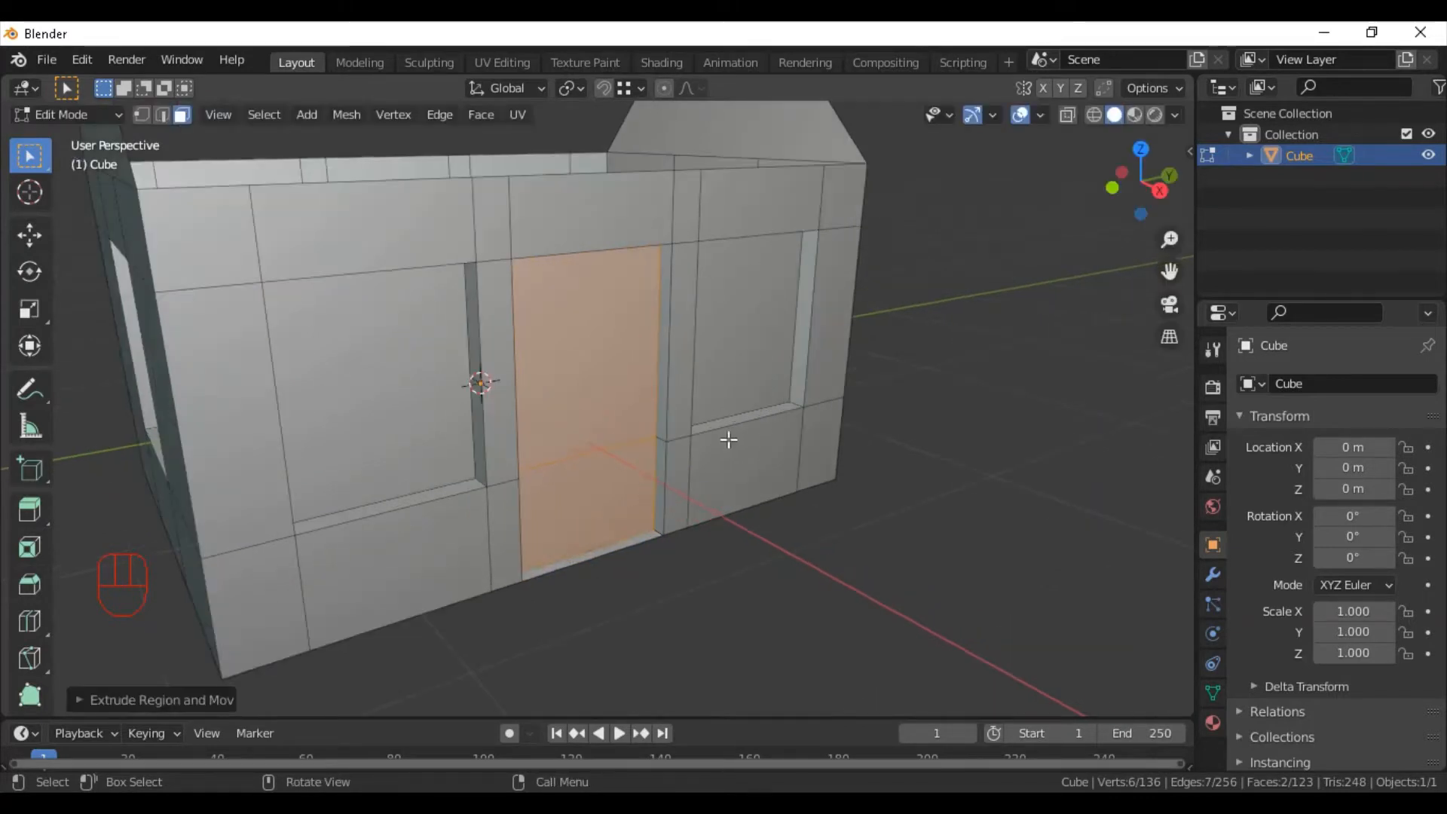
middle_click_drag(666, 514, 871, 271)
key("ctrl+z")
key("ctrl+z")
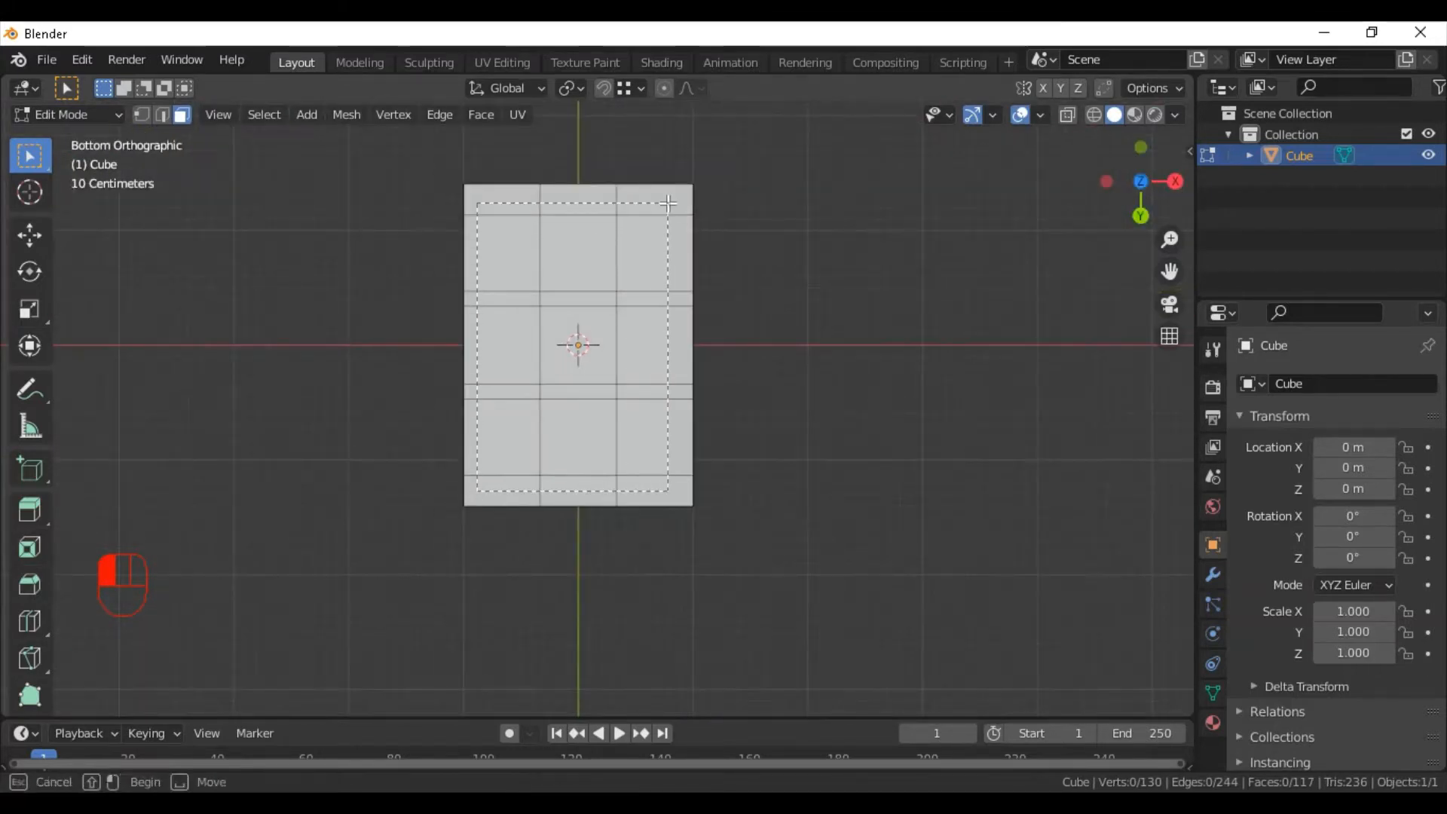
left_click_drag(668, 203, 676, 198)
middle_click_drag(831, 250, 775, 410)
left_click(865, 449)
Select the upper and lower door faces in the front wall's middle bay and extrude them slightly inward.
scroll(776, 410, "up", 1)
left_click_drag(599, 461, 623, 363)
scroll(681, 423, "up", 1)
middle_click_drag(623, 363, 779, 520)
key("e")
left_click(769, 420)
scroll(765, 420, "down", 4)
scroll(814, 490, "up", 3)
scroll(819, 494, "down", 1)
left_click(791, 538)
middle_click_drag(556, 517, 697, 418)
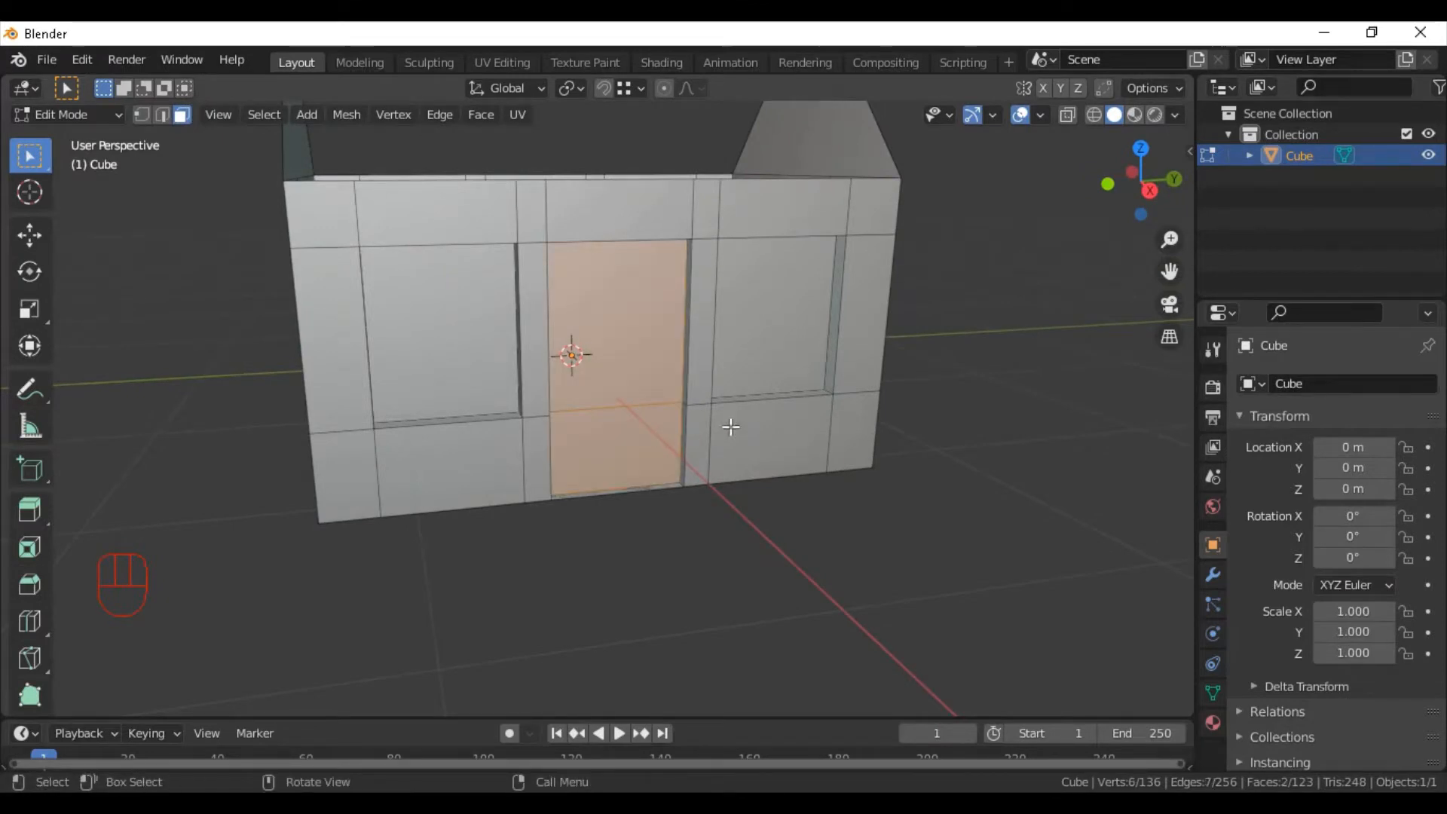
Duplicate the recessed door faces in place and hide the copy.
scroll(565, 339, "up", 3)
middle_click_drag(565, 339, 756, 452, "shift")
key("shift+d")
right_click(745, 470)
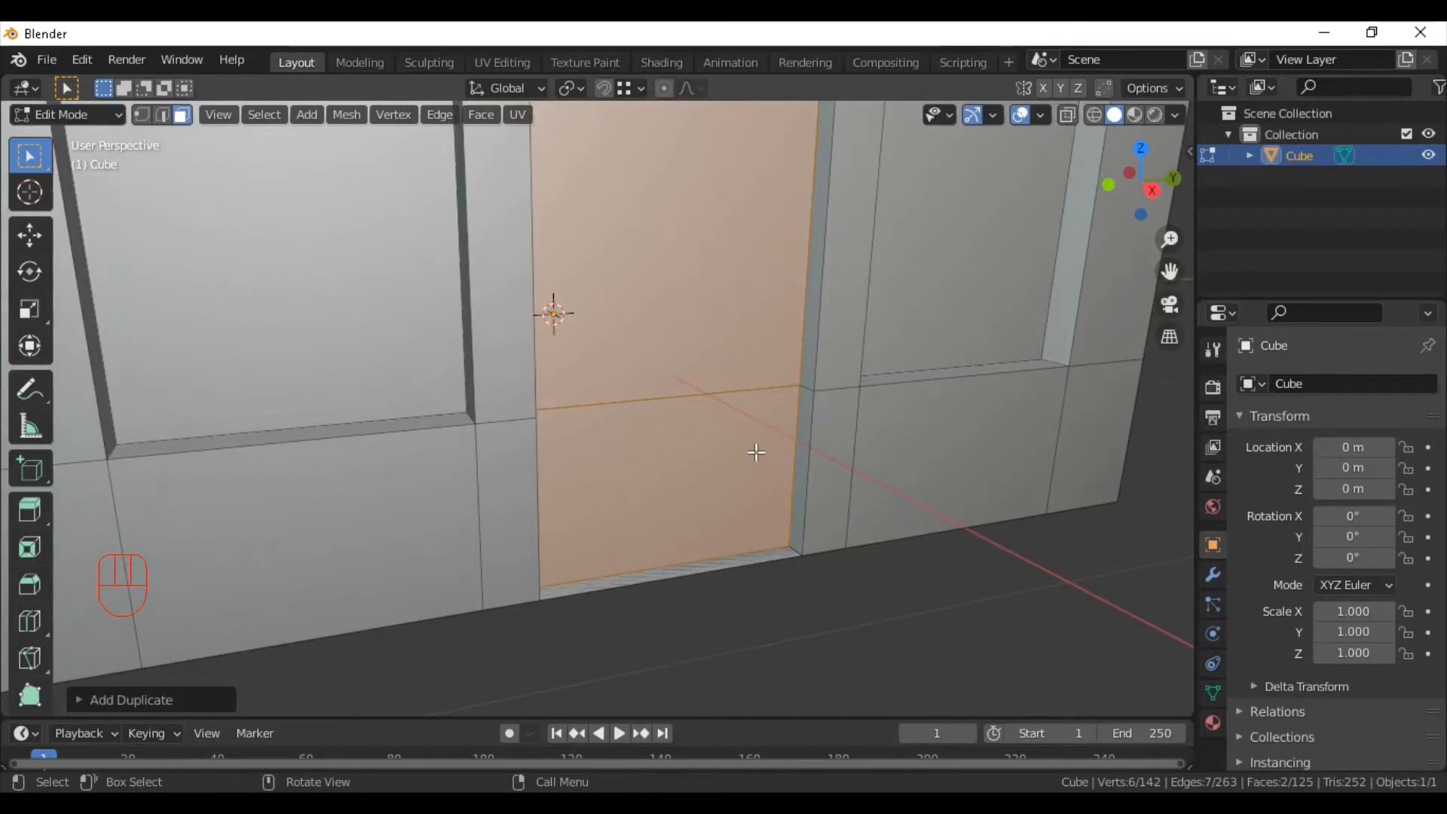
key("h")
Delete the original door faces to open the doorway.
left_click(694, 373)
key("x")
left_click(694, 377)
scroll(644, 436, "down", 4)
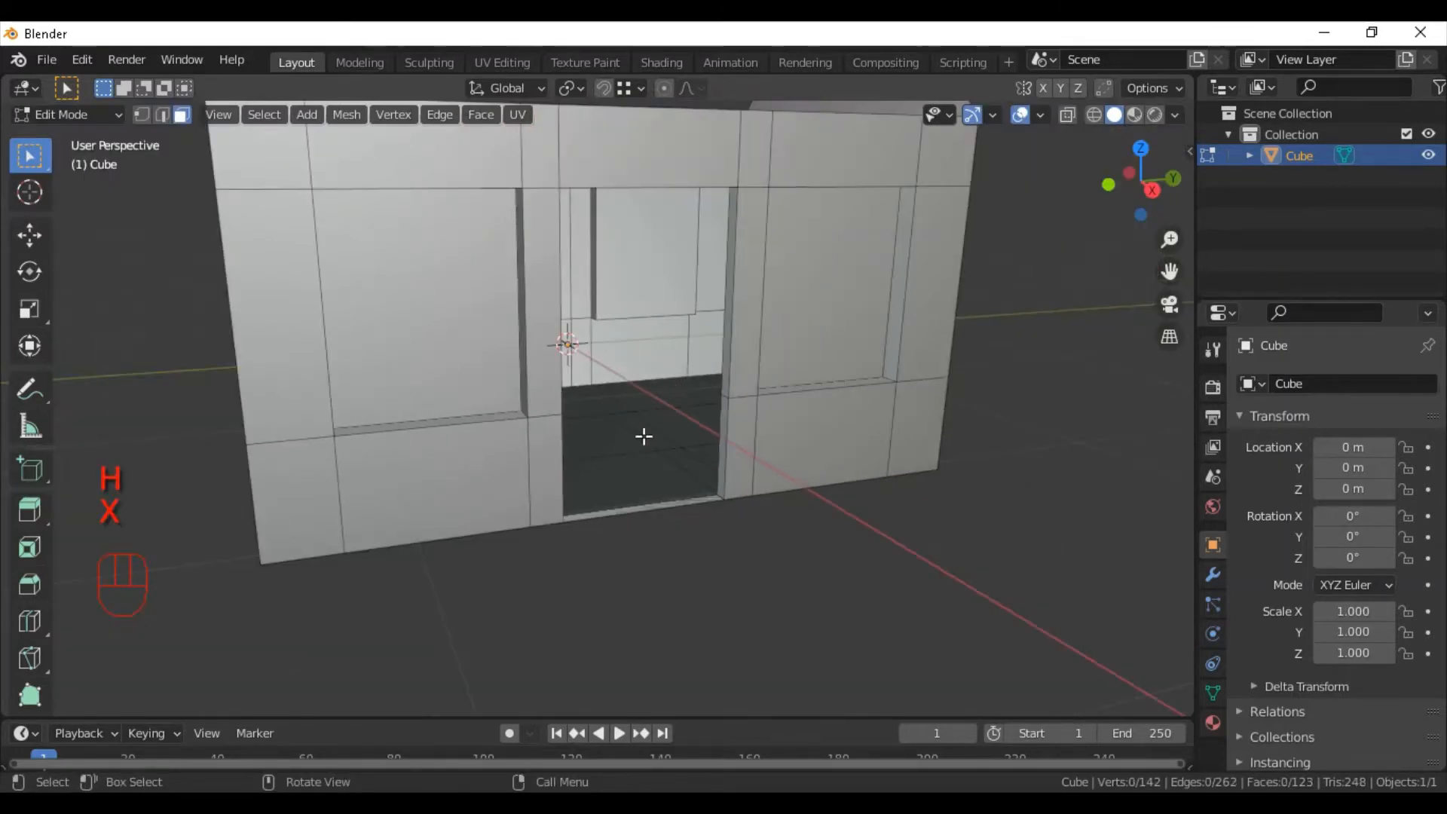
Try deleting and moving the narrow threshold face at the base of the doorway.
left_click(648, 509)
key("x")
left_click(649, 494)
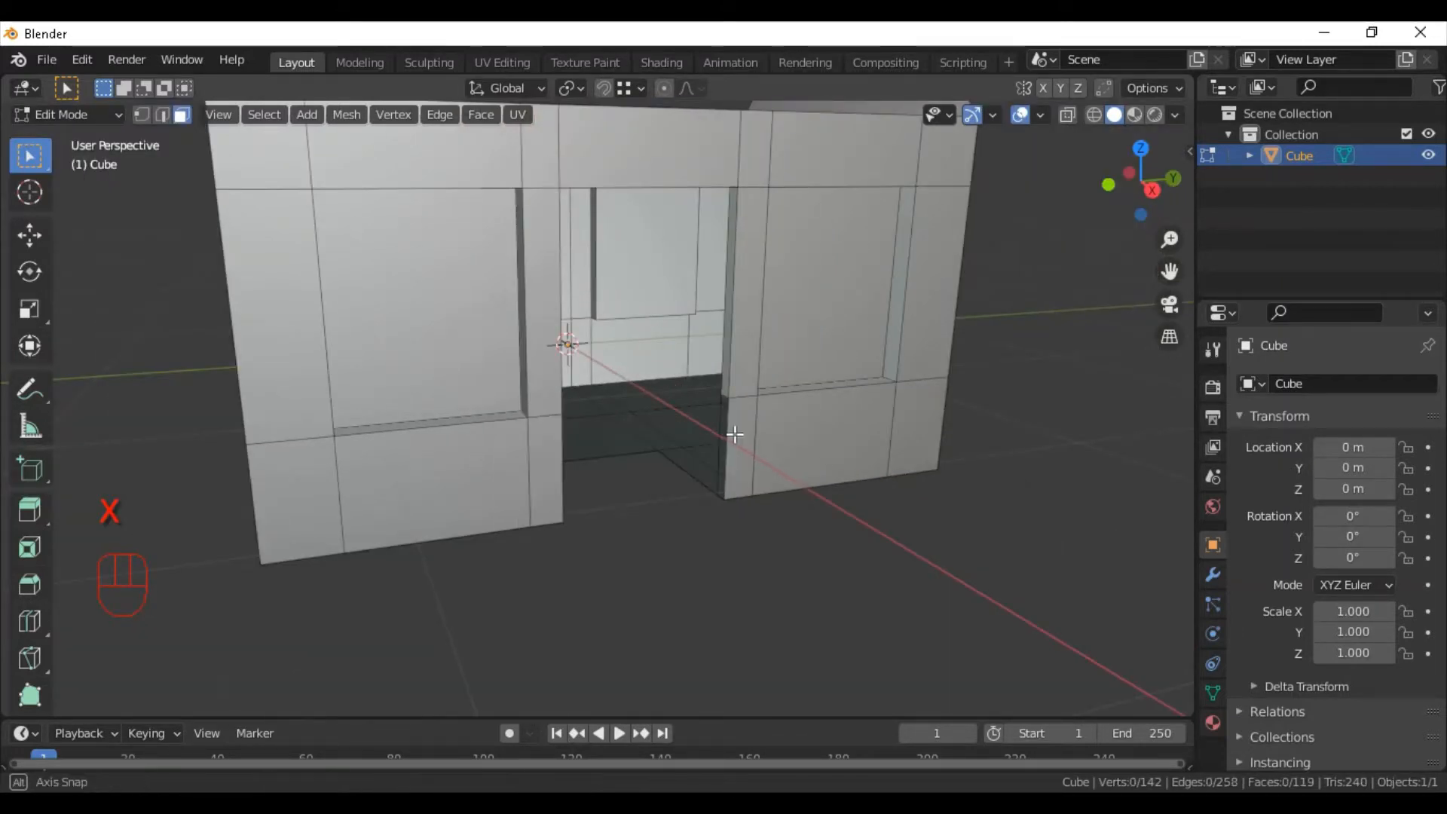
middle_click_drag(736, 430, 601, 550)
key("ctrl+z")
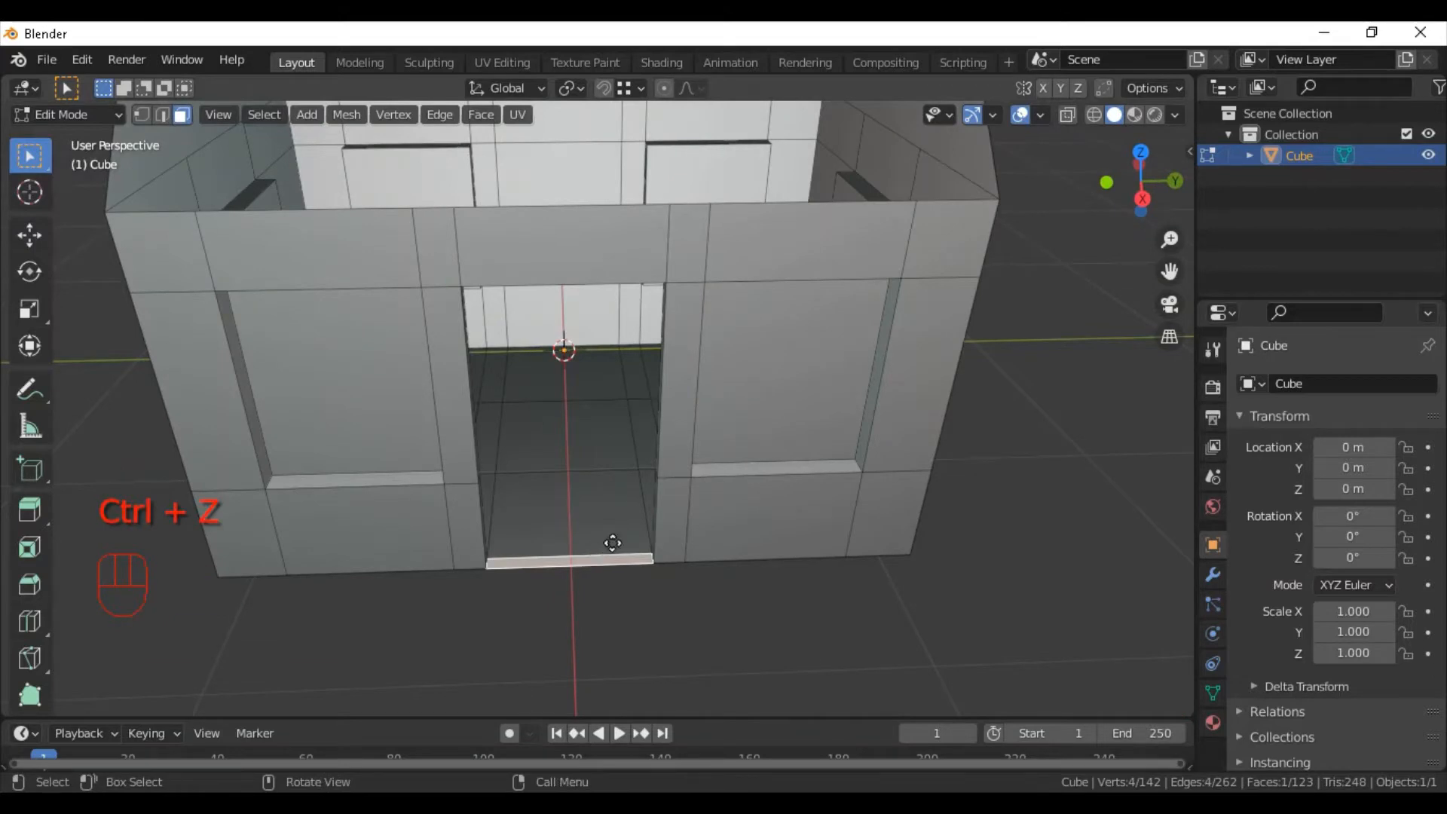
key("g")
right_click(580, 589)
left_click(610, 604)
Add a horizontal loop cut close to the base of the walls and select the strip of faces below it.
middle_click_drag(610, 604, 666, 452)
key("ctrl+r")
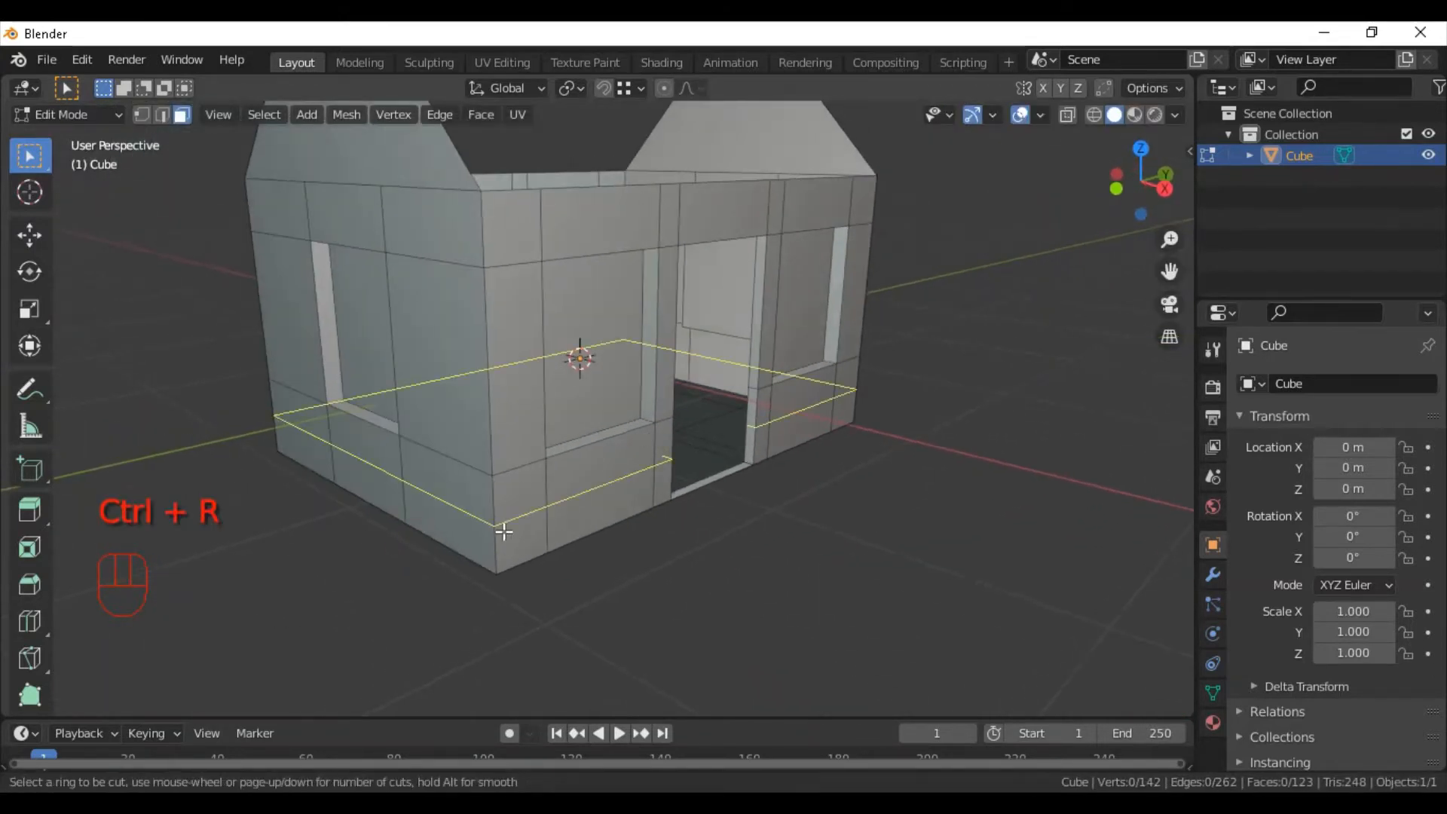
left_click(502, 531)
left_click(532, 119)
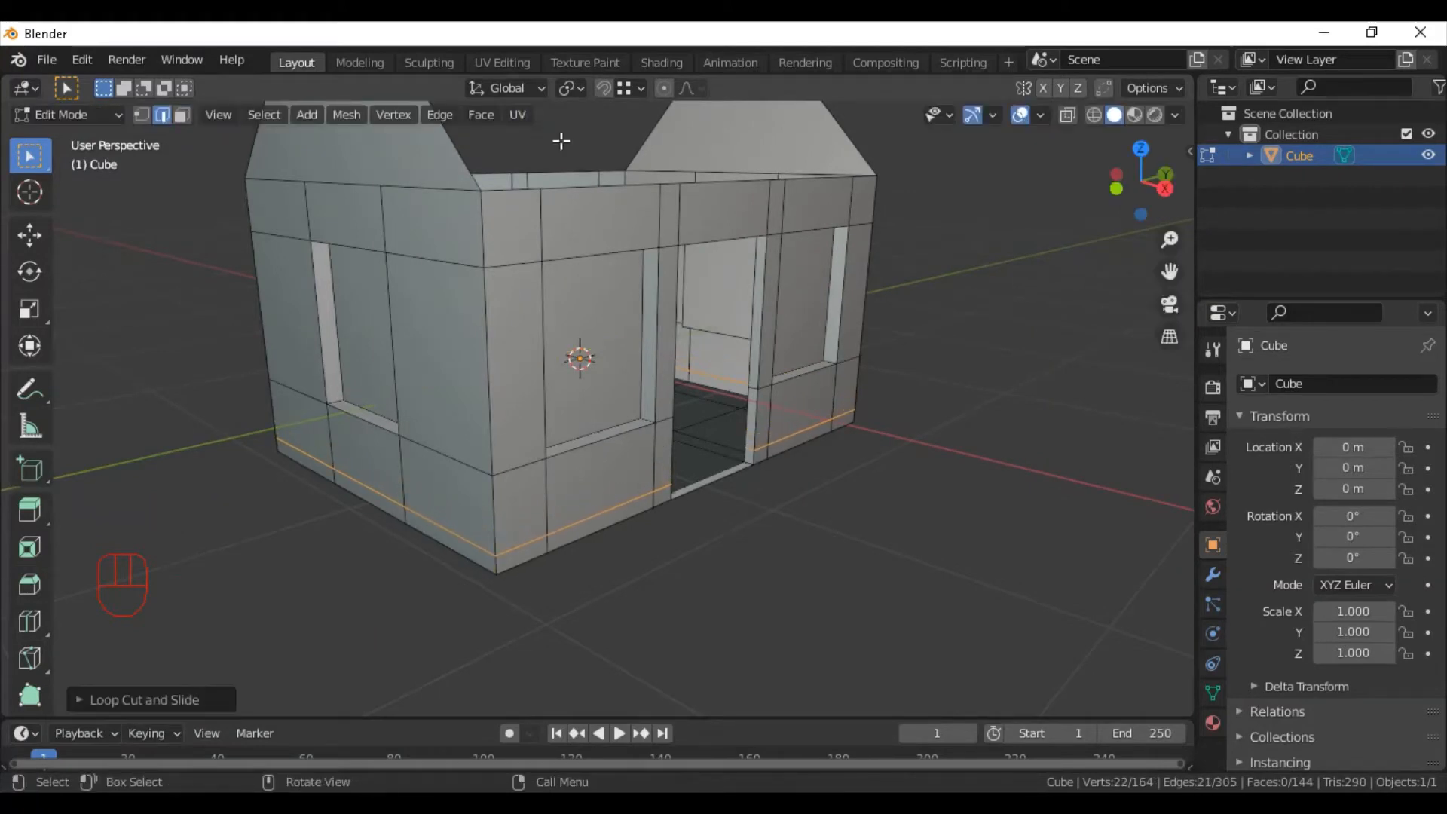
key("3")
left_click(507, 520, "alt")
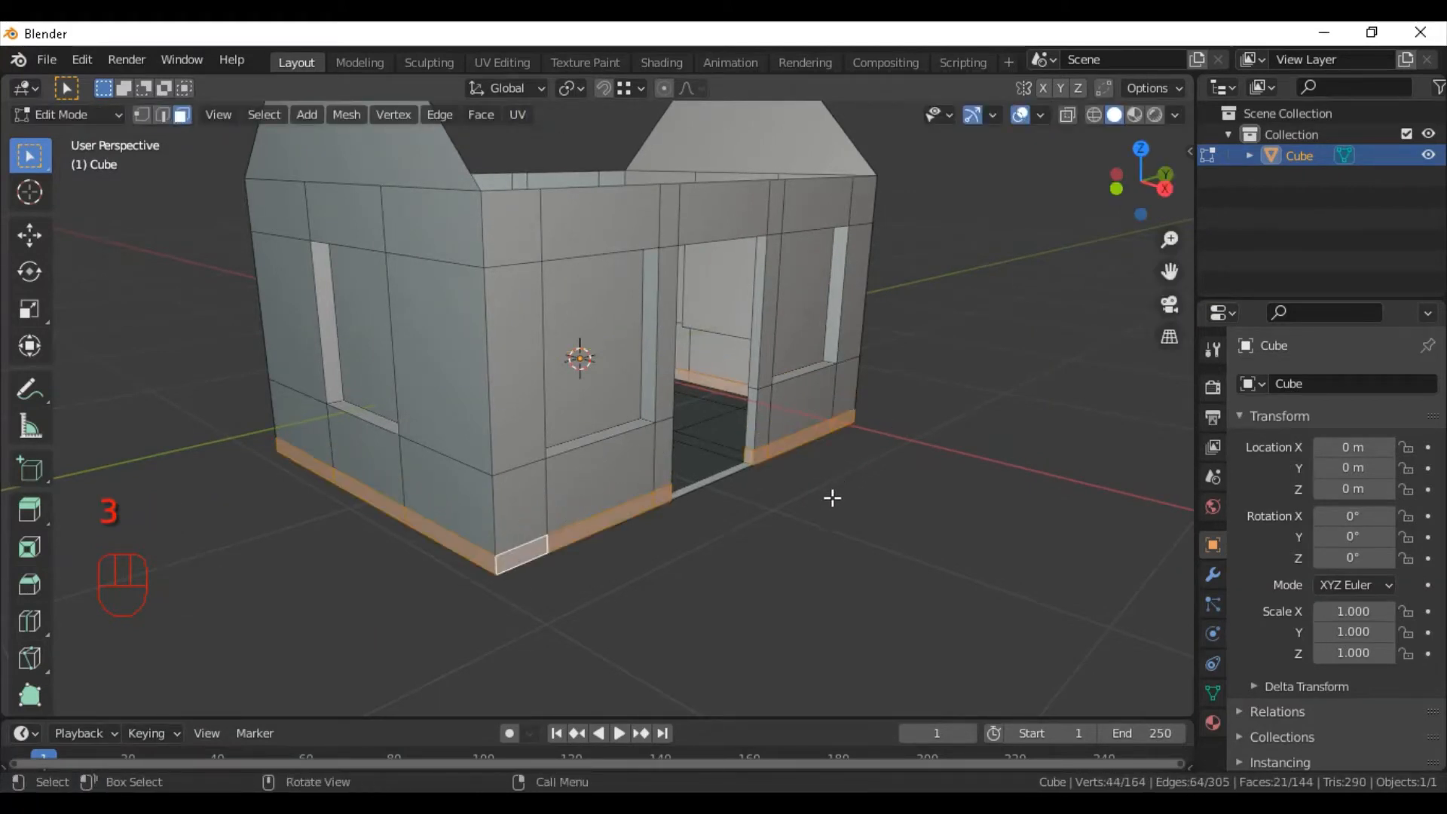
Try extruding the selected strip of faces along the base of the walls.
key("alt+e")
left_click(798, 525)
left_click(806, 503)
key("ctrl+z")
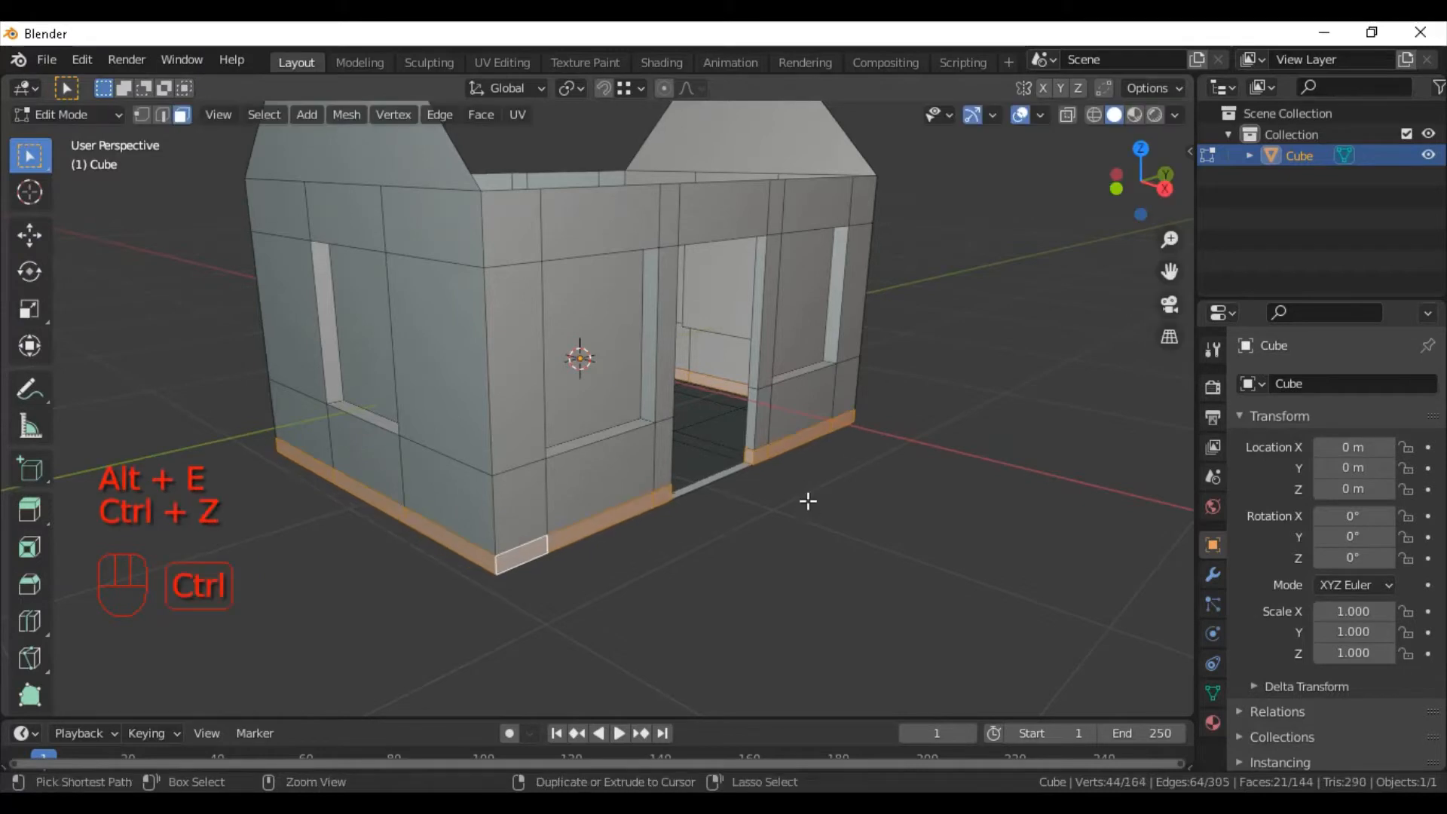
Extrude the base strip in place, scale it slightly outward along Y and X into a protruding trim, and save the file.
key("e")
right_click(796, 460)
key("s")
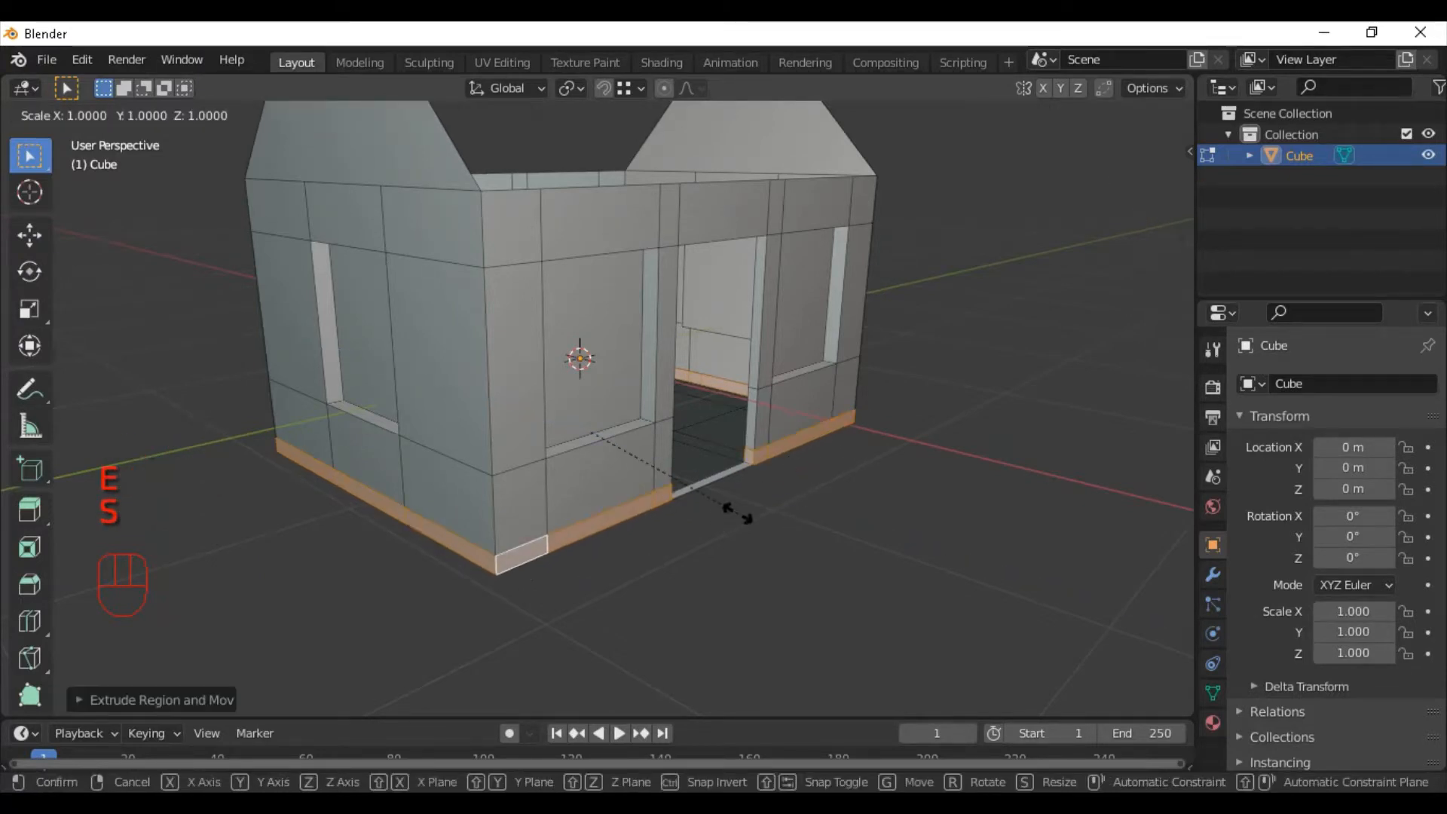
key("y")
left_click(712, 487)
key("s")
key("x")
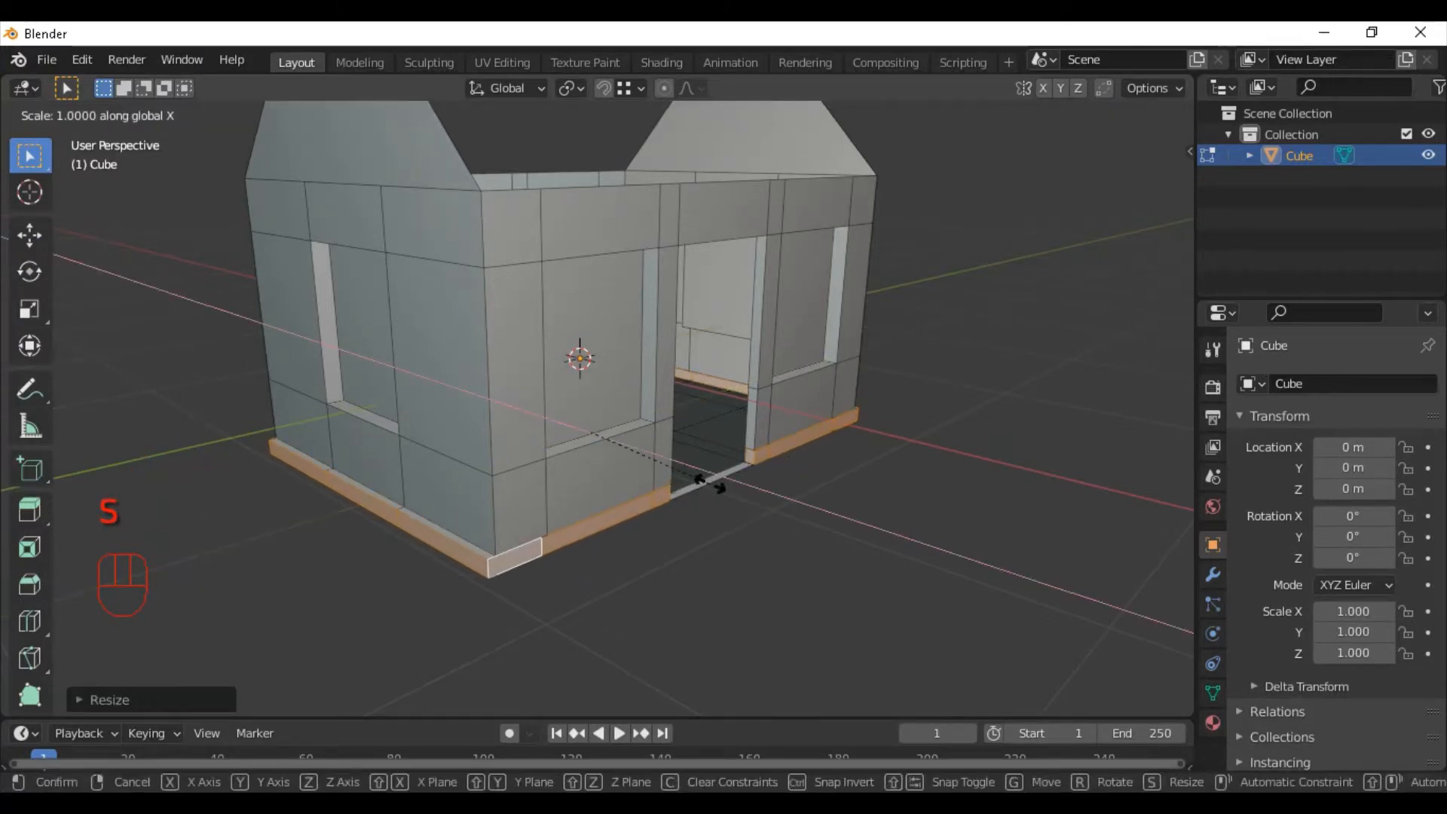
left_click(716, 518)
scroll(707, 523, "up", 2)
middle_click_drag(640, 608, 653, 559, "shift")
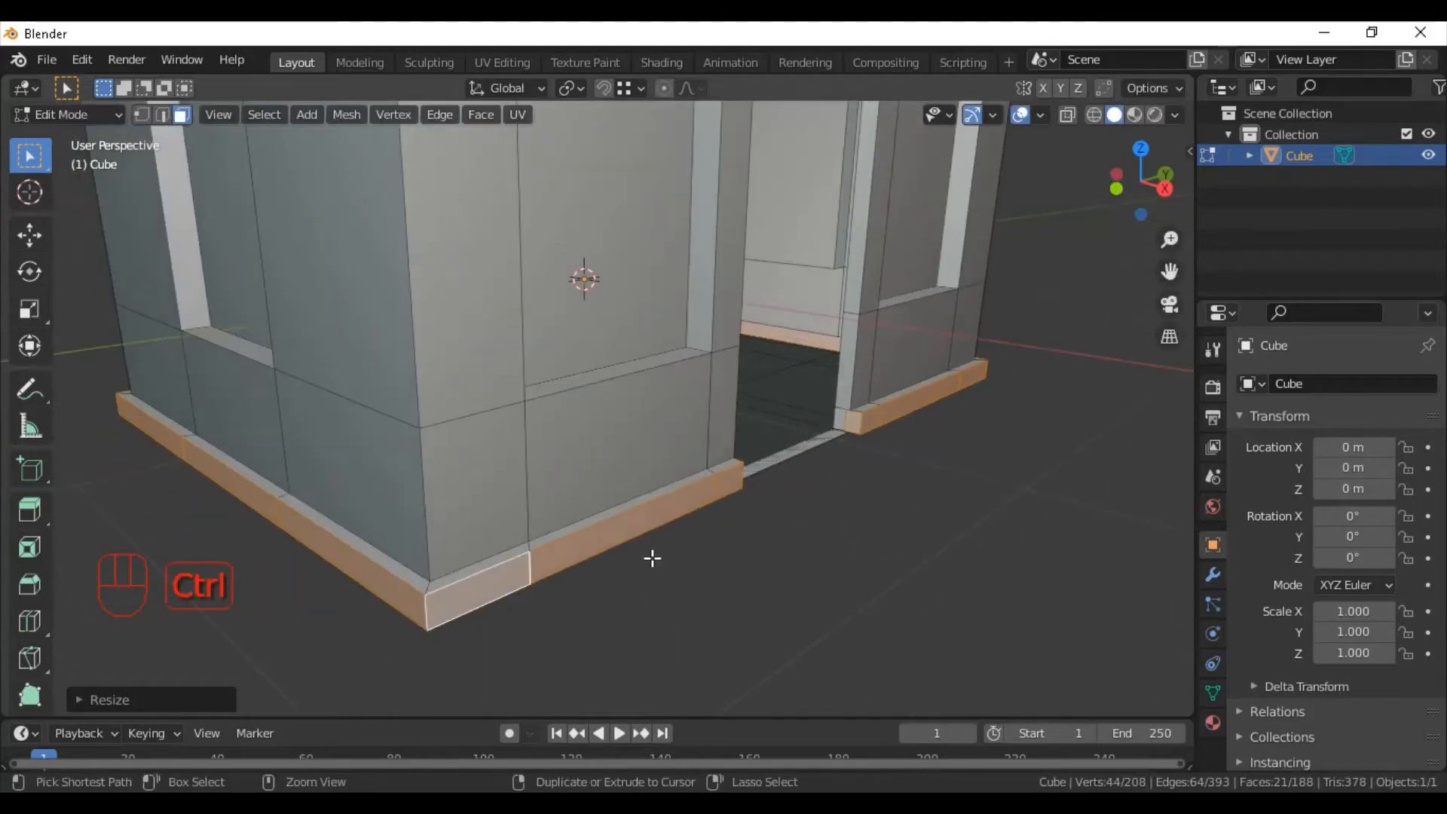
key("ctrl+s")
left_click(1190, 747)
Add two vertical loop cuts through the first front window and scale them together along Y to about 0.229.
middle_click_drag(897, 520, 817, 478)
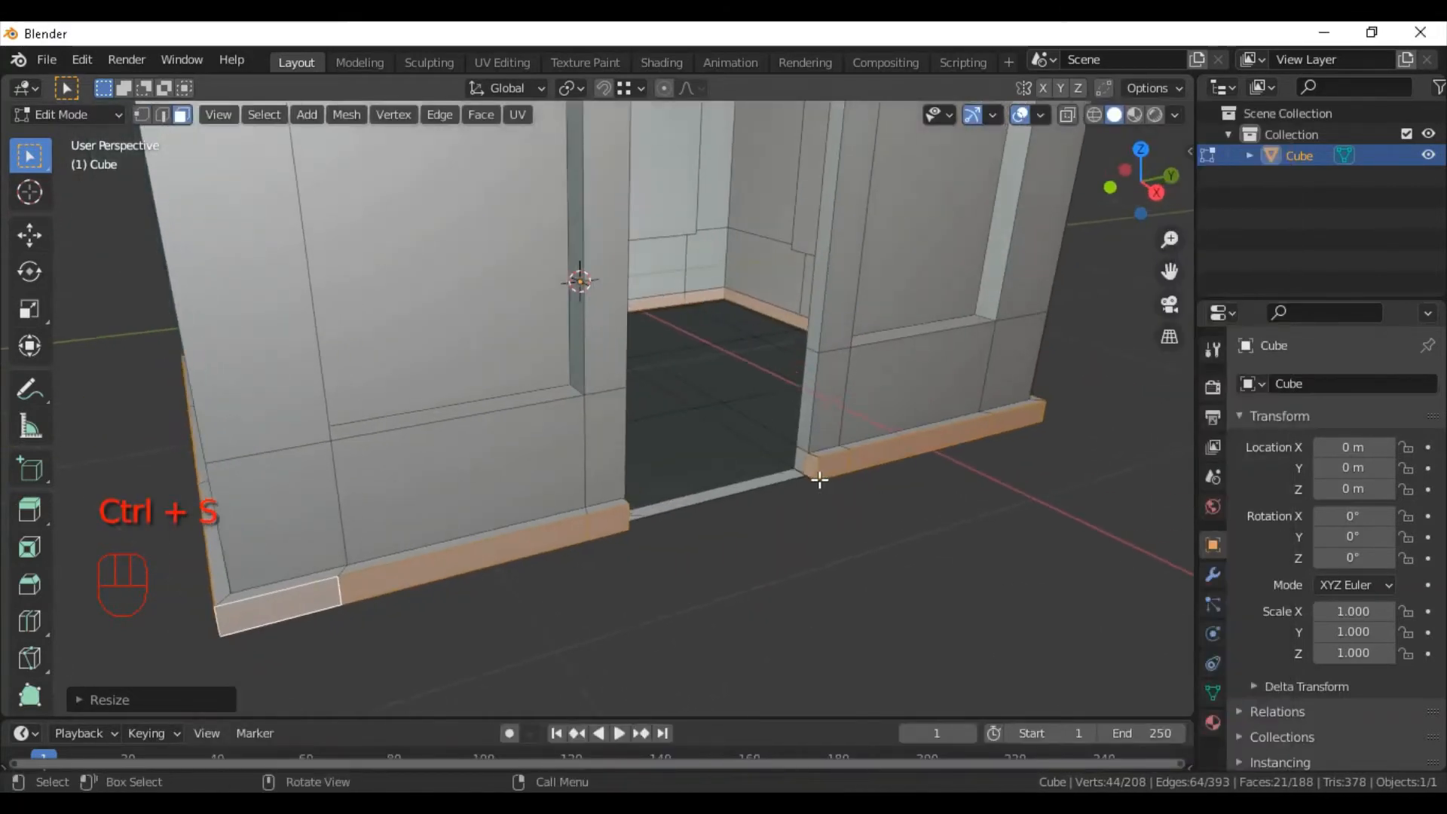
scroll(765, 465, "down", 3)
middle_click_drag(703, 345, 727, 443, "shift")
scroll(855, 376, "down", 1)
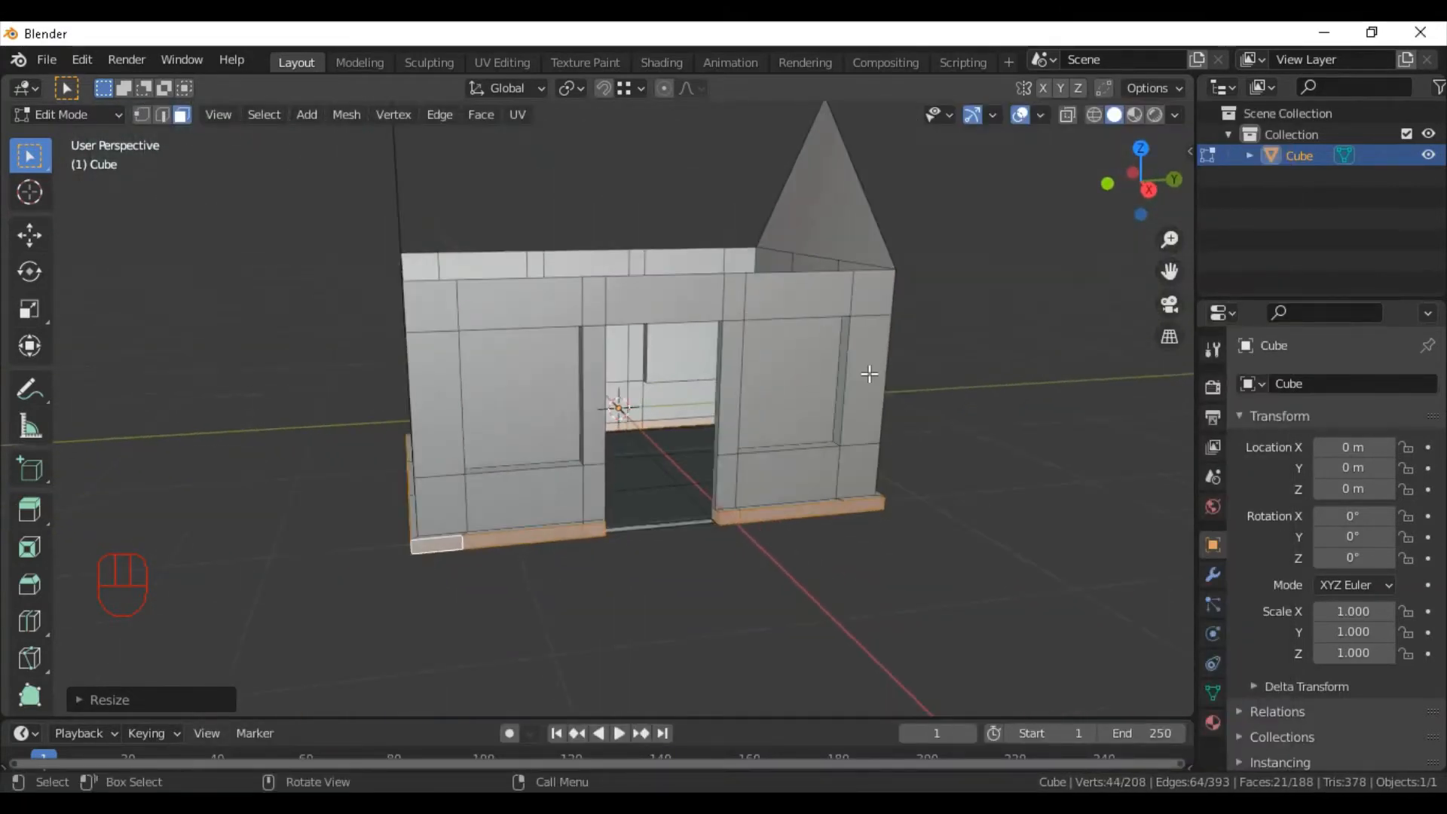
middle_click_drag(866, 372, 826, 371)
middle_click_drag(619, 375, 758, 414, "shift")
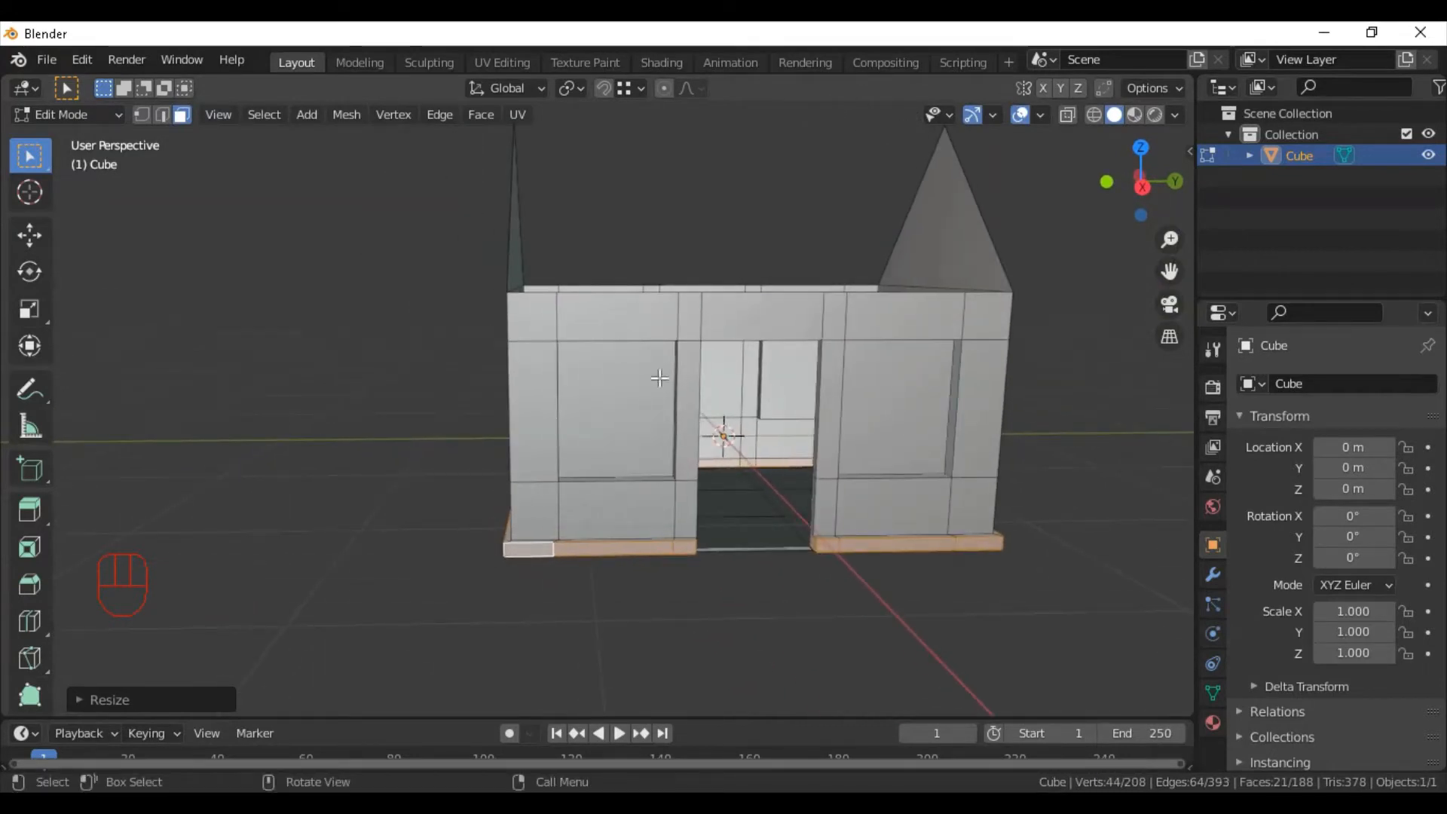
scroll(660, 378, "up", 1)
key("ctrl+r")
scroll(624, 369, "up", 1)
left_click(624, 369)
right_click(623, 369)
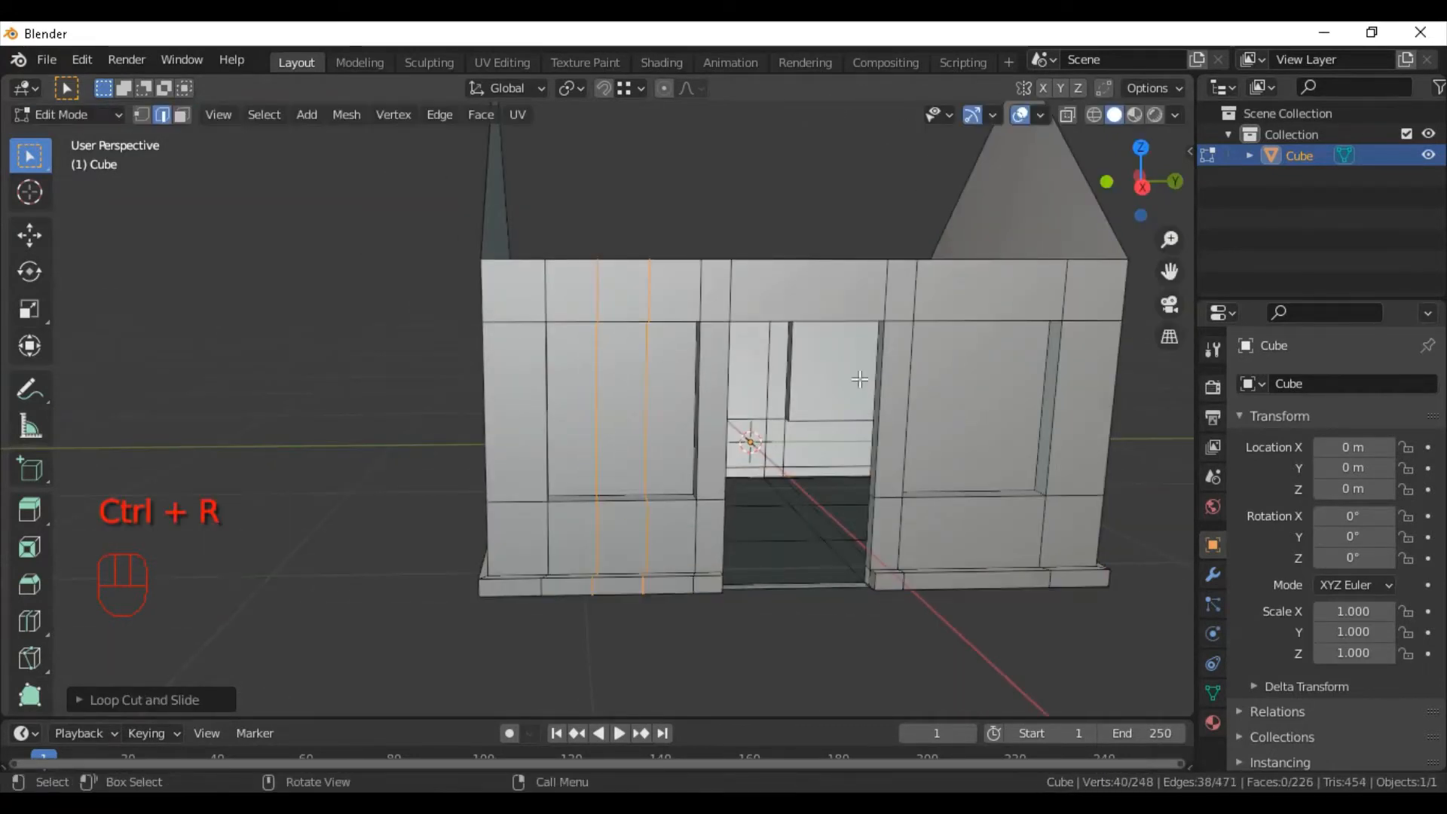
key("s")
key("y")
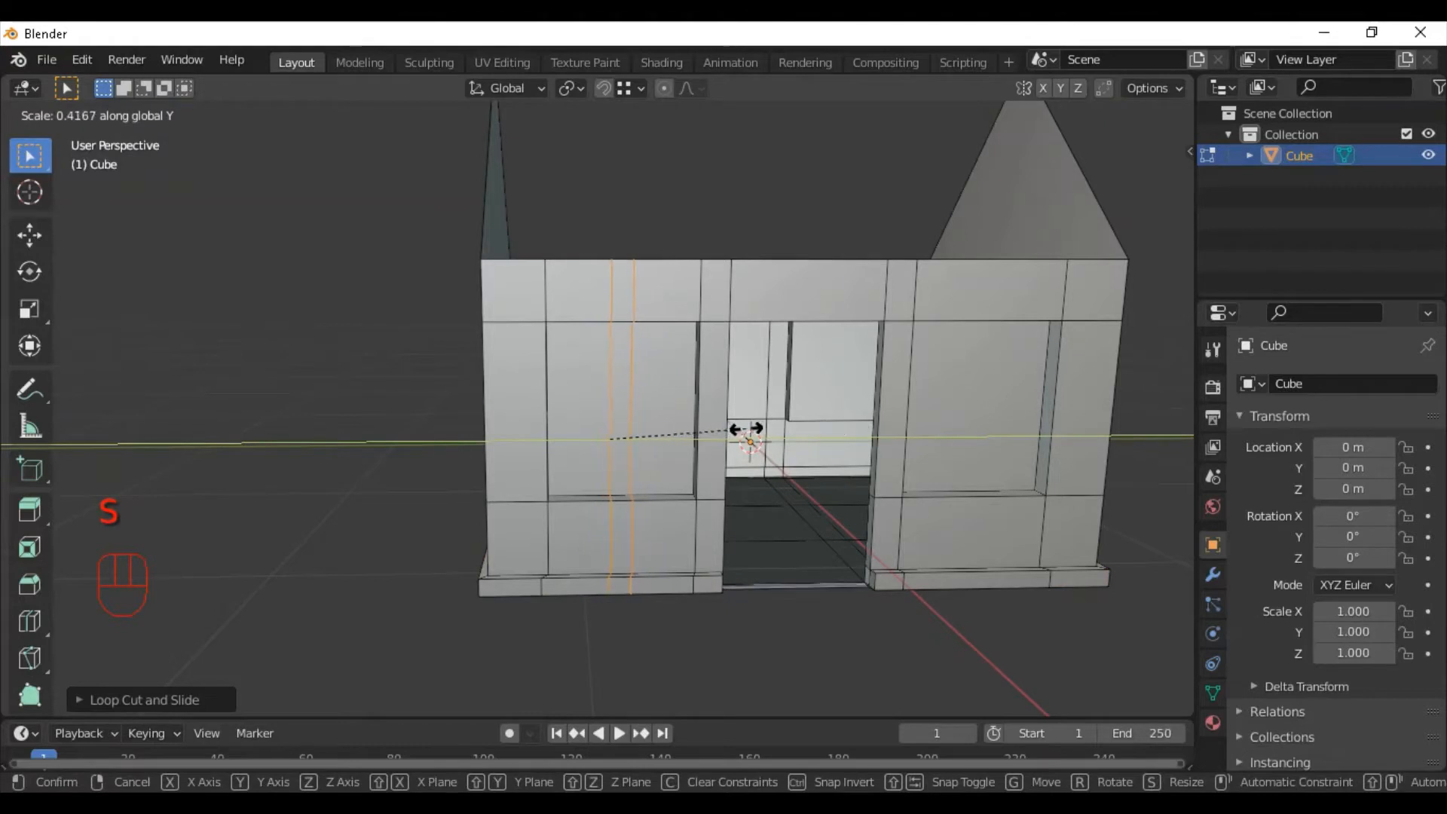
left_click(684, 435)
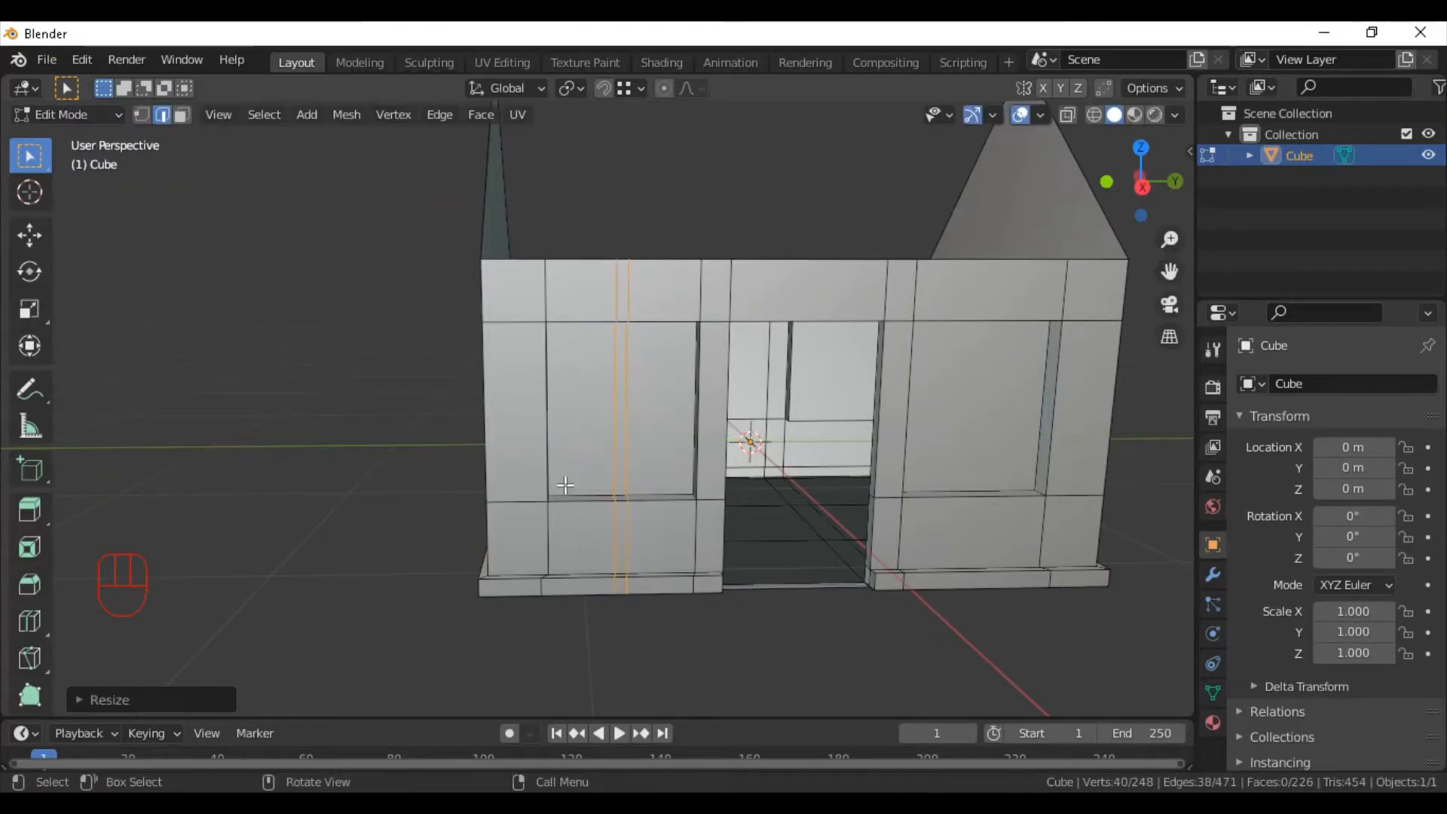
left_click(138, 699)
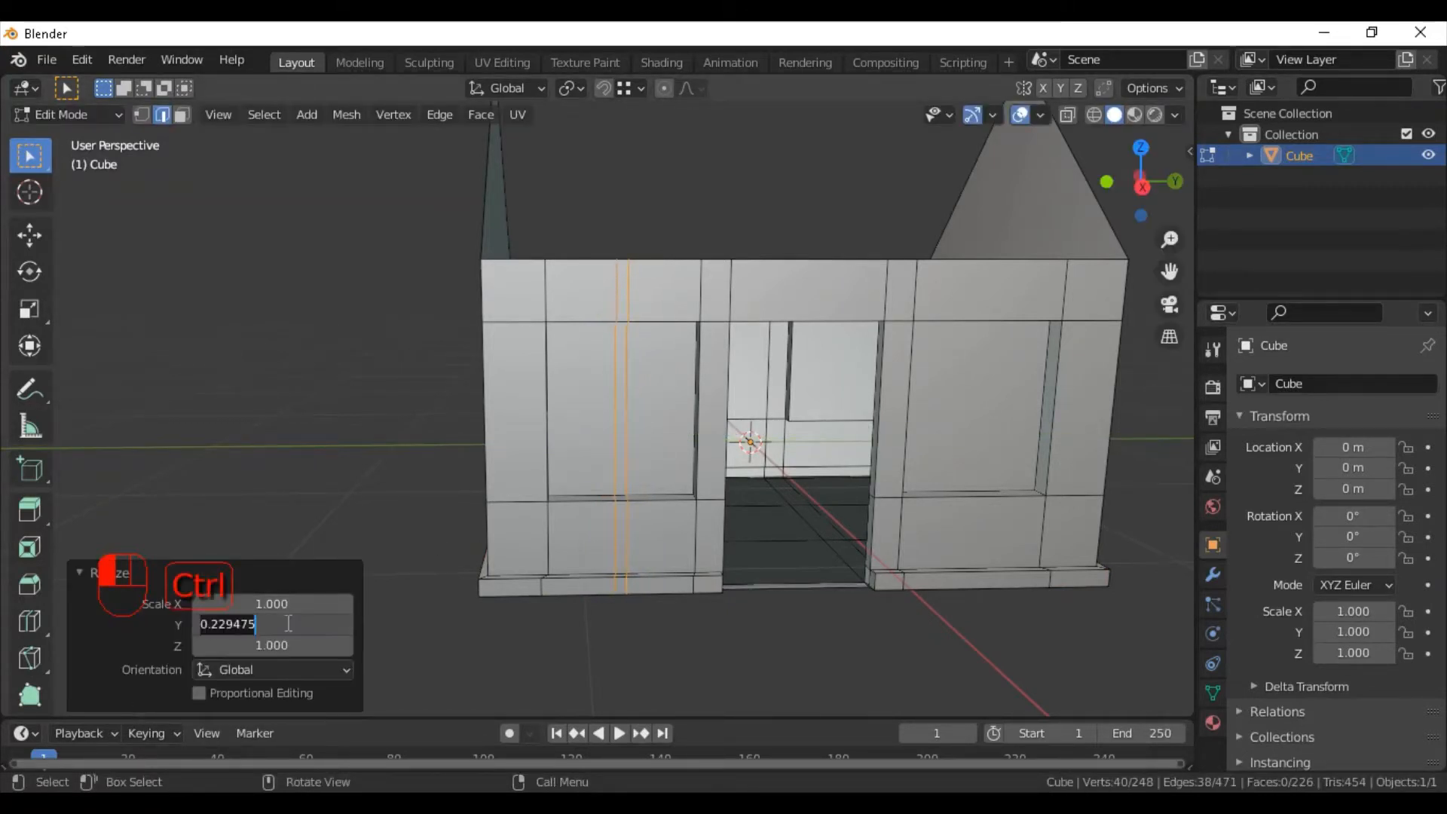
left_click(96, 577)
Add two vertical loop cuts through the front window on the other side of the doorway and scale them along Y to 0.229.
key("ctrl+r")
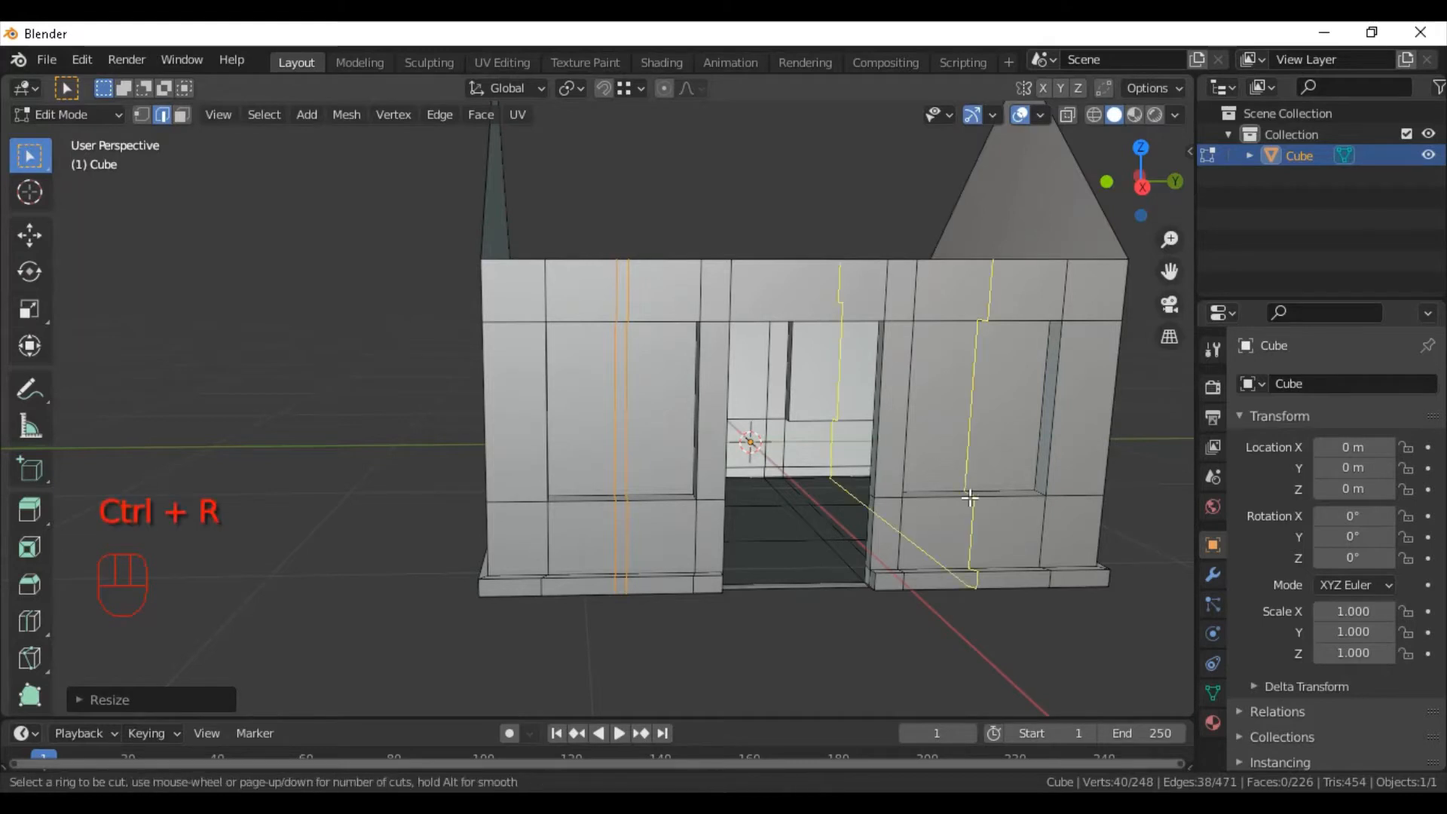
left_click(971, 495)
right_click(971, 497)
key("s")
left_click(513, 527)
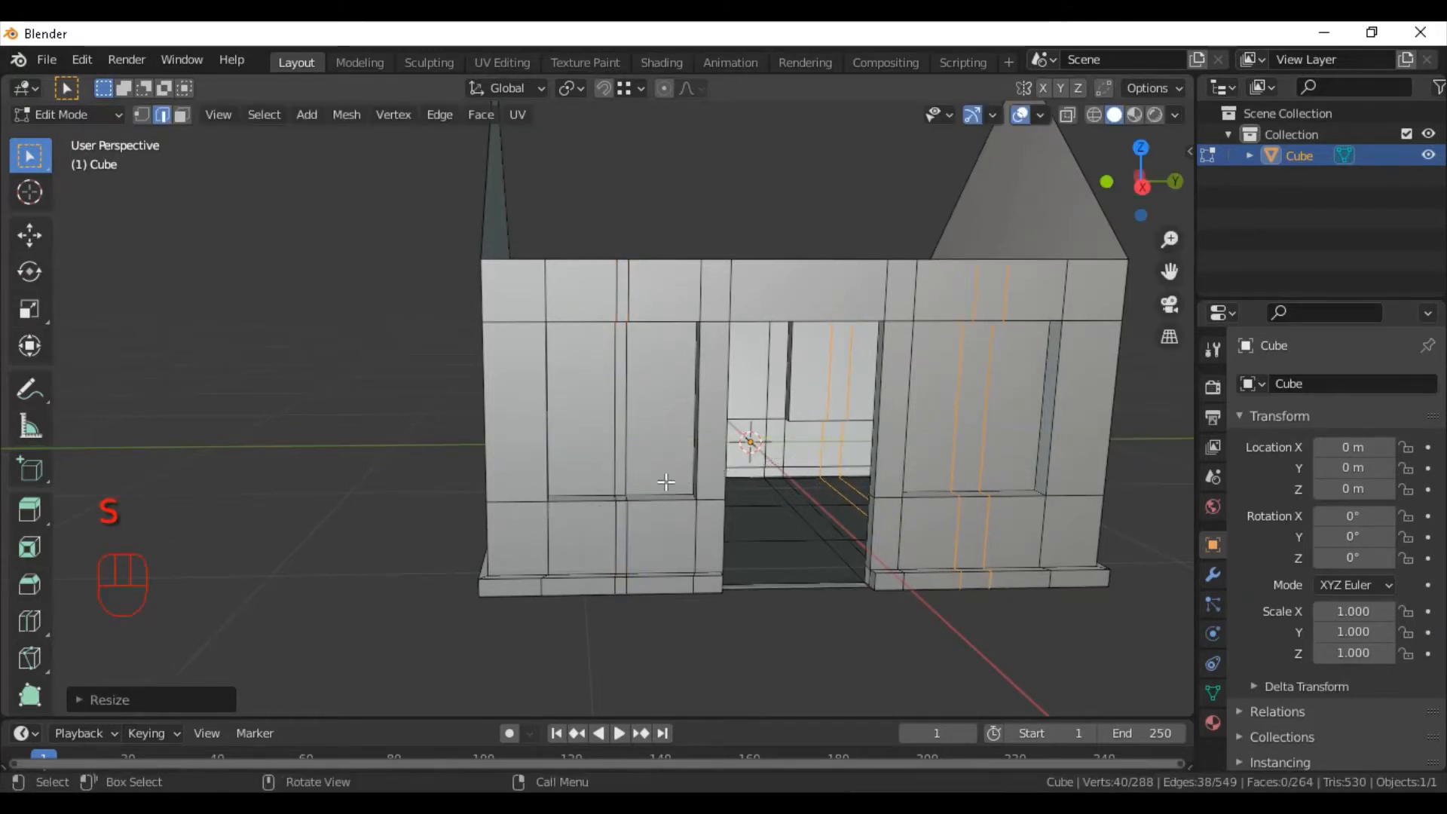
left_click(121, 700)
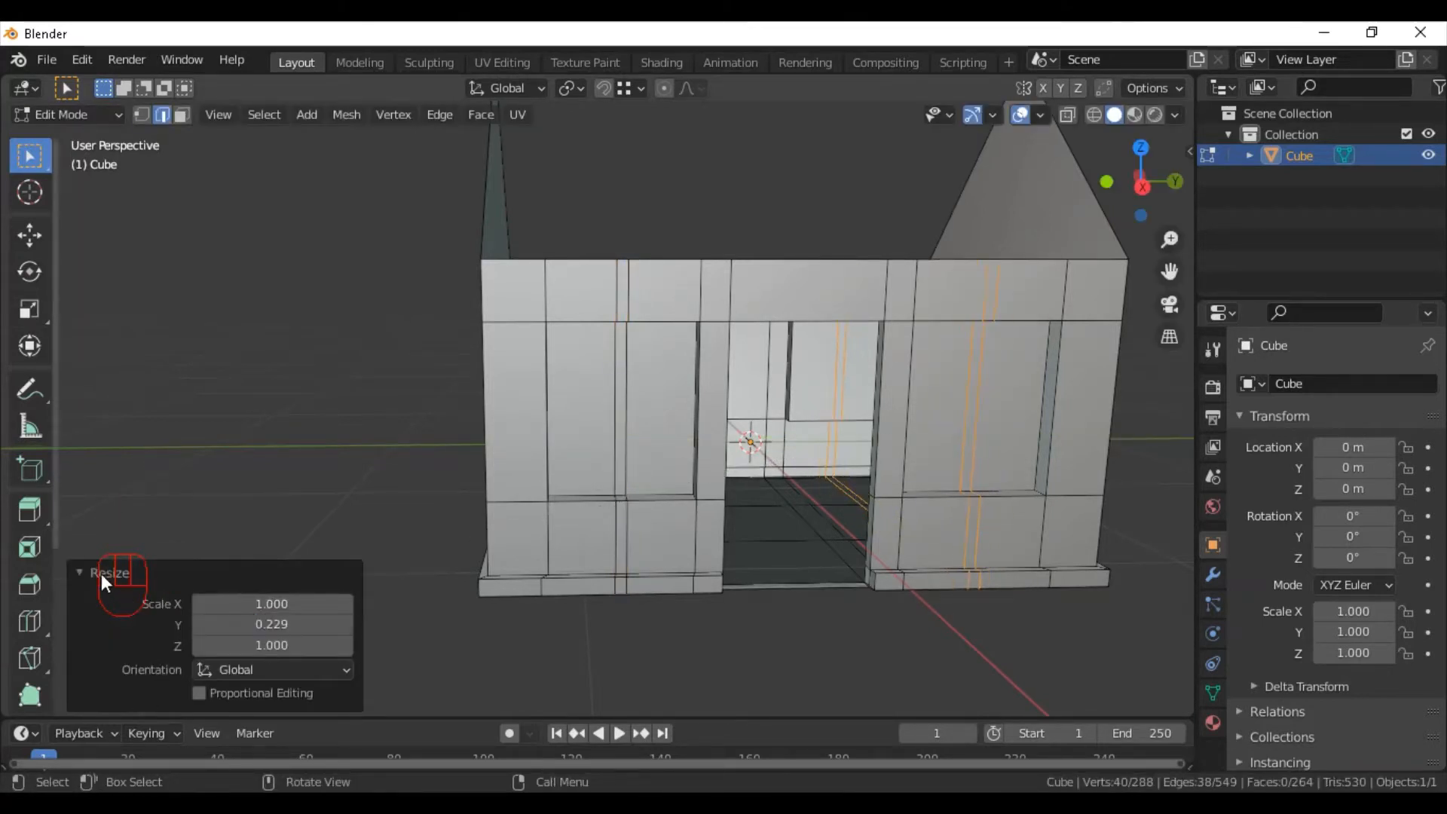
left_click(101, 574)
Add two vertical loop cuts through the end wall's window and scale them together along X by the same factor as the front cuts.
middle_click_drag(501, 467, 623, 495)
scroll(700, 462, "up", 2)
middle_click_drag(701, 461, 780, 444)
key("ctrl+r")
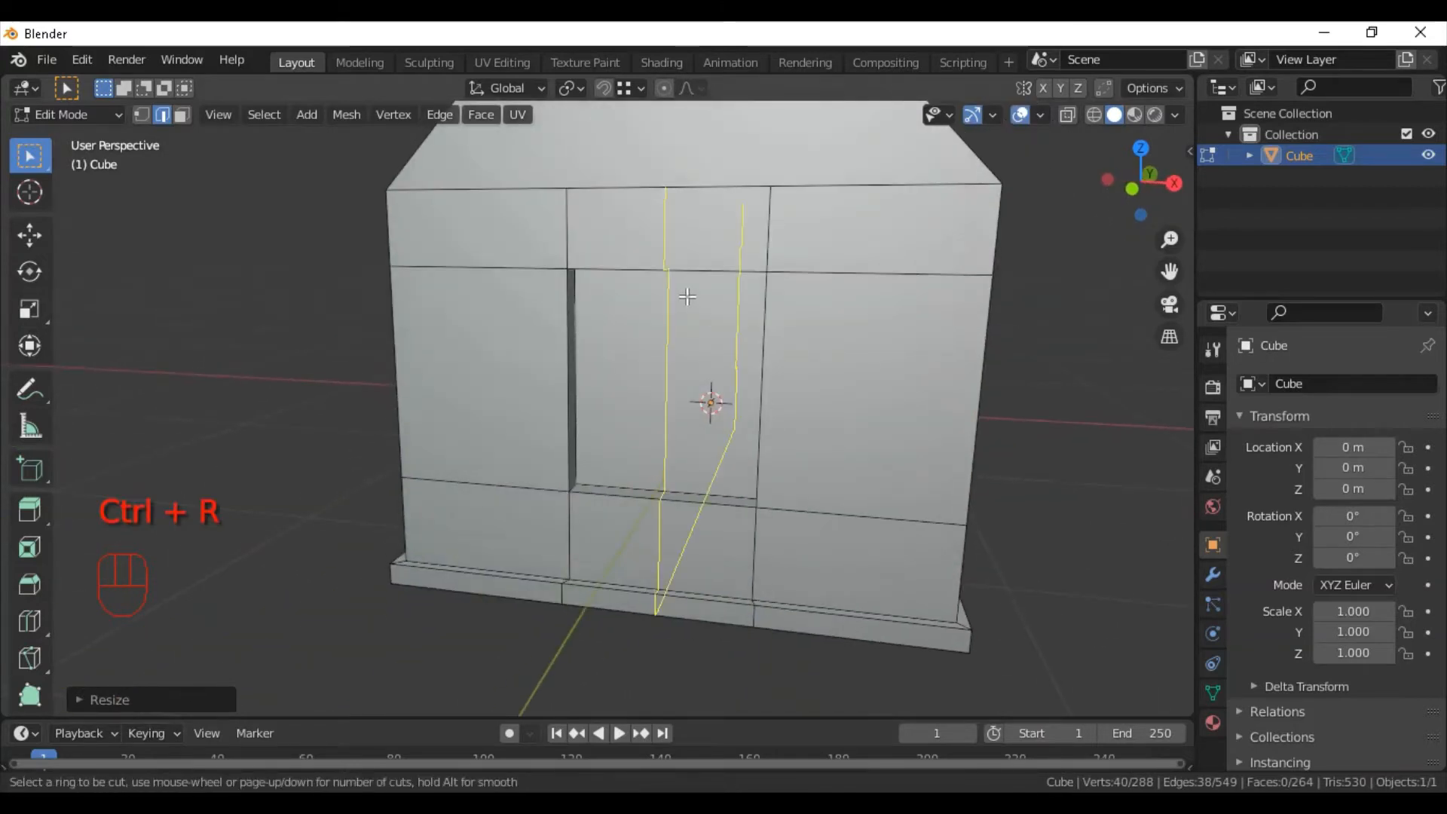
scroll(687, 296, "up", 1)
left_click(687, 296)
right_click(687, 296)
key("s")
key("y")
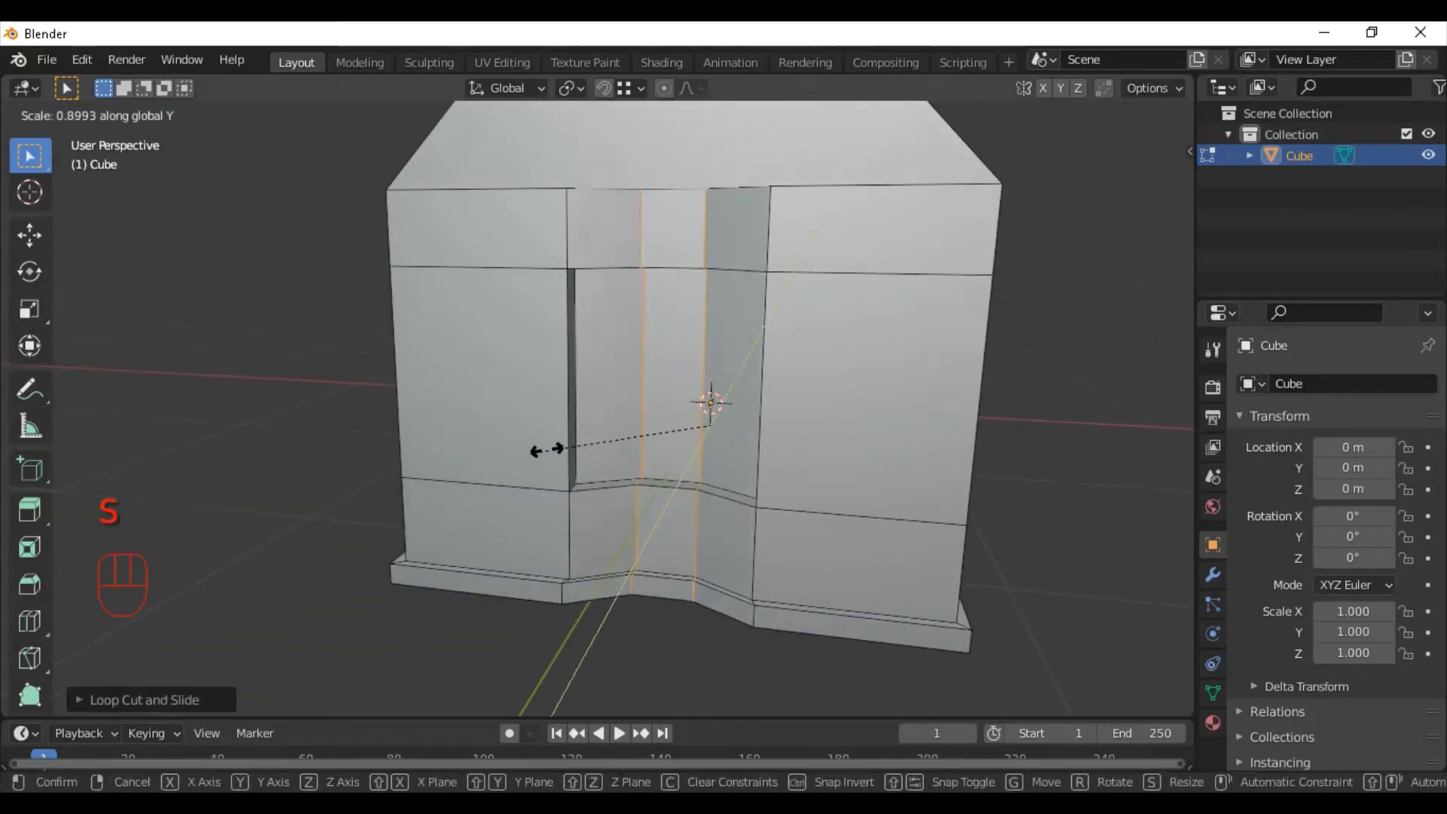
key("x")
left_click(546, 452)
left_click(113, 699)
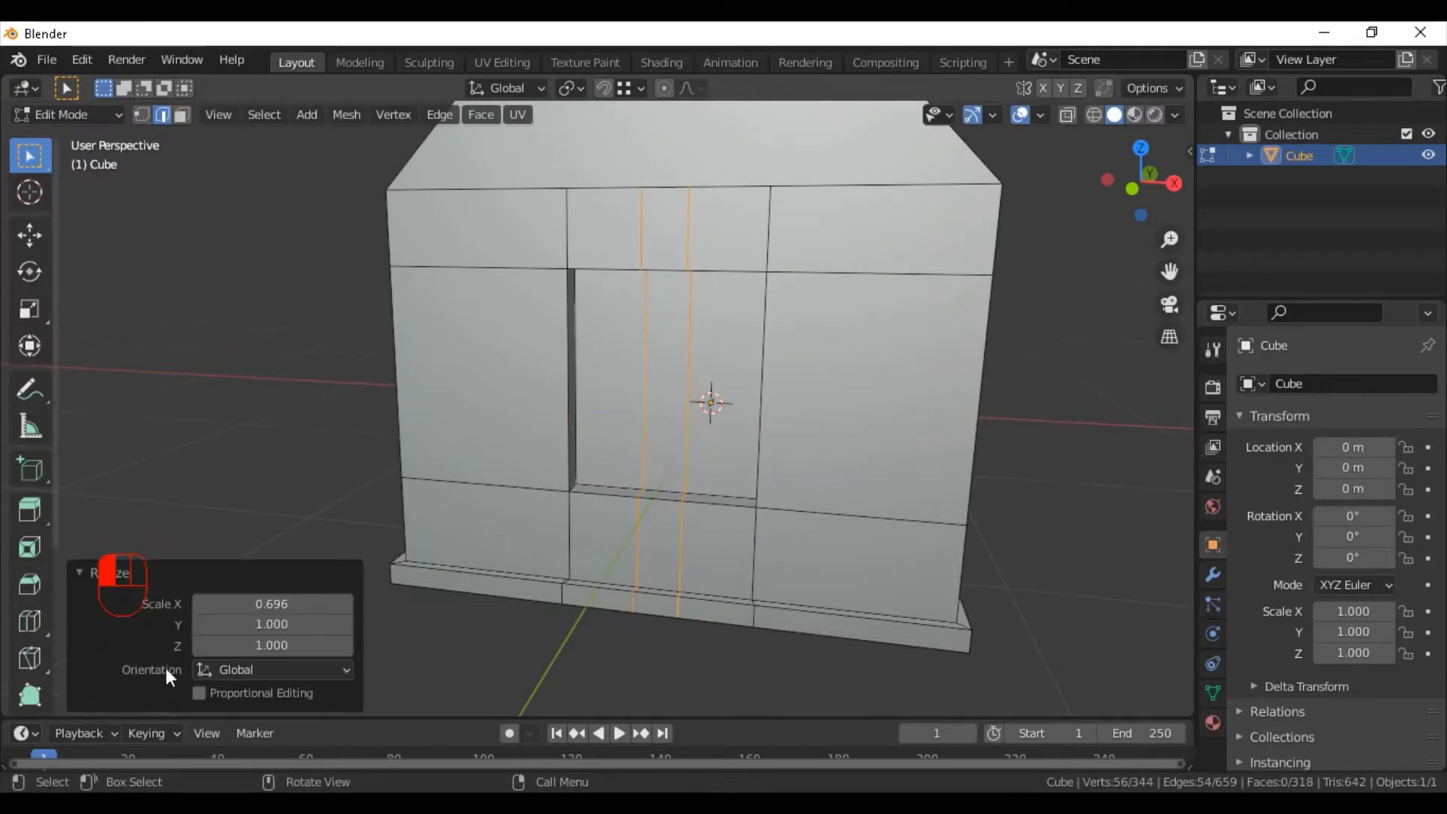
left_click(152, 613)
left_click(118, 580)
Add two horizontal loop cuts around the walls at mid-window height and scale them close together along Z by the same factor.
scroll(782, 440, "down", 4)
mouse_move(781, 440)
middle_mouse_down()
mouse_move(645, 427)
mouse_move(782, 433)
middle_mouse_up()
scroll(782, 433, "up", 4)
scroll(781, 433, "down", 4)
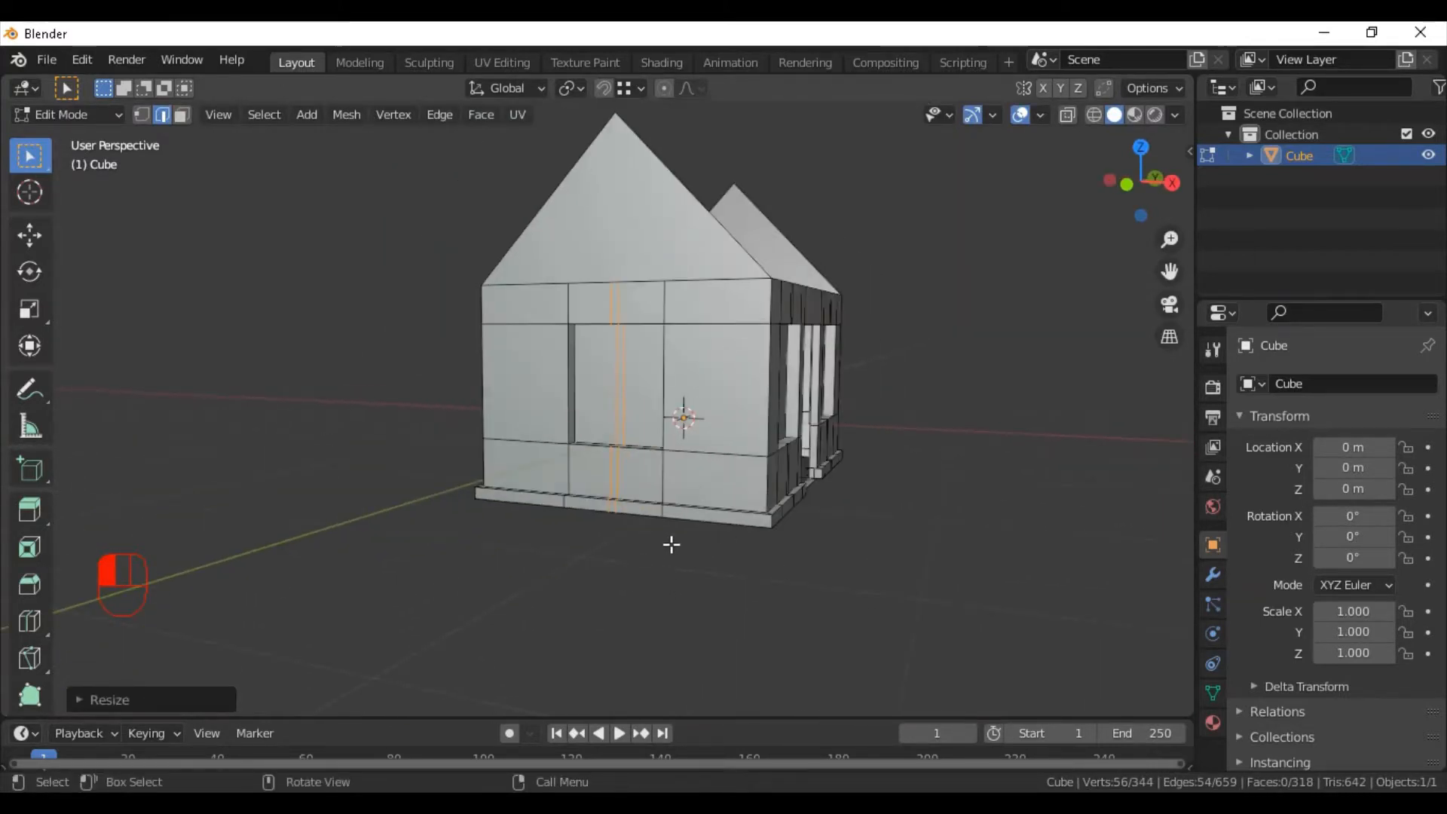
key("ctrl+r")
left_click(672, 404)
right_click(671, 404)
scroll(885, 395, "up", 4)
key("s")
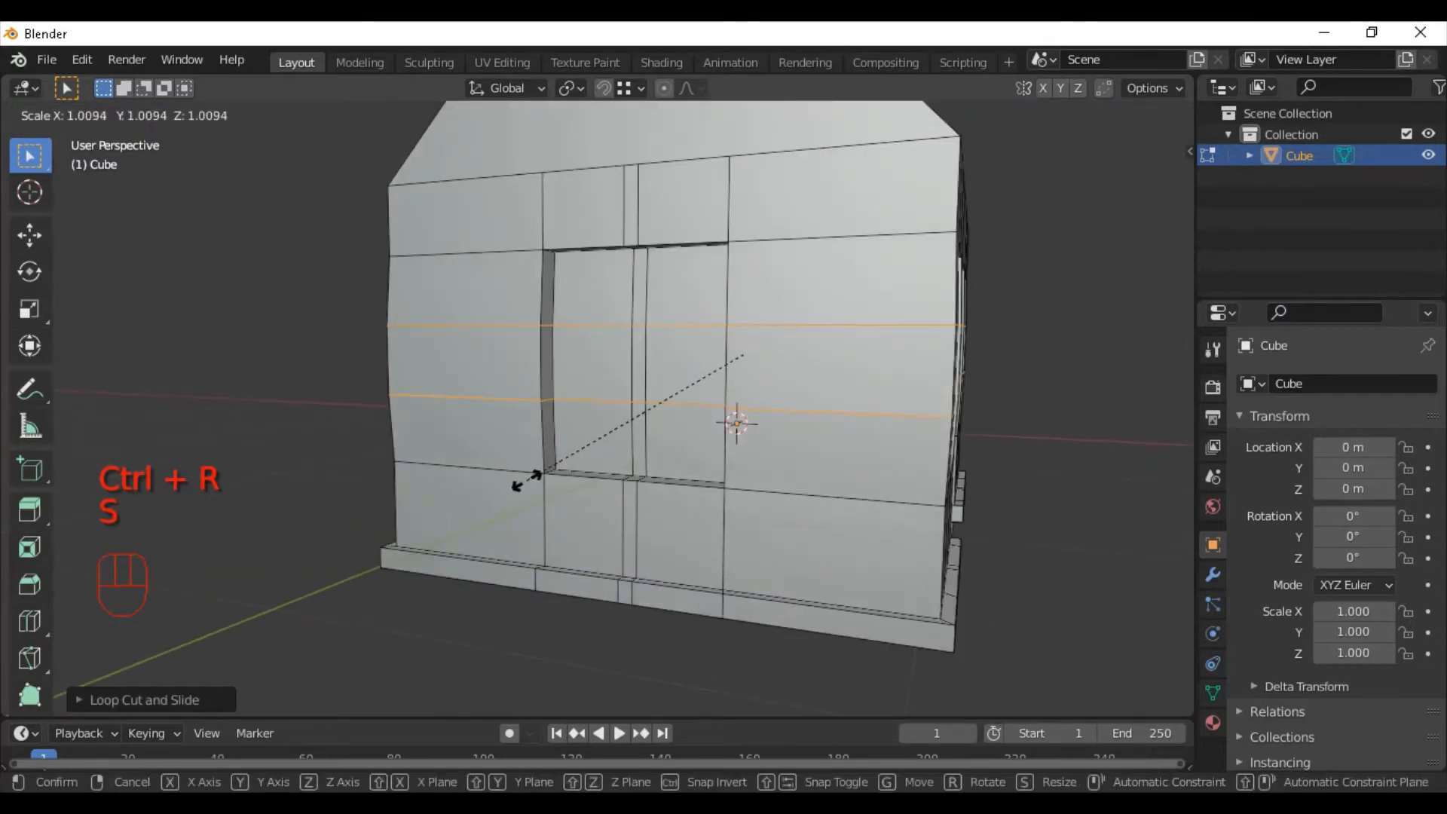
left_click(532, 500)
left_click(116, 699)
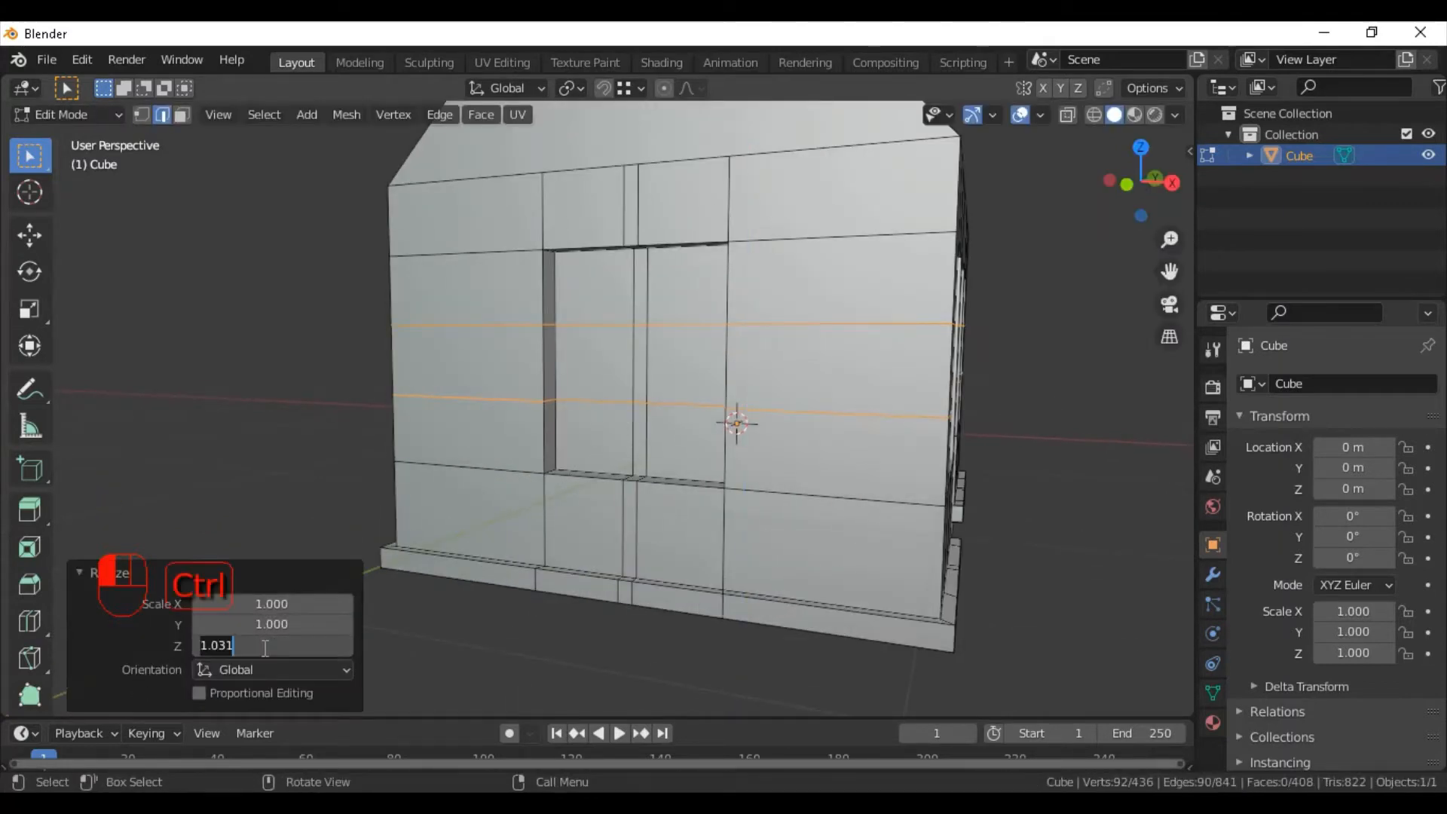
left_click(114, 580)
scroll(636, 436, "down", 1)
In a front see-through view, select the cross-shaped faces of the end wall windows with circle select.
middle_click_drag(636, 436, 742, 446)
scroll(742, 447, "up", 1)
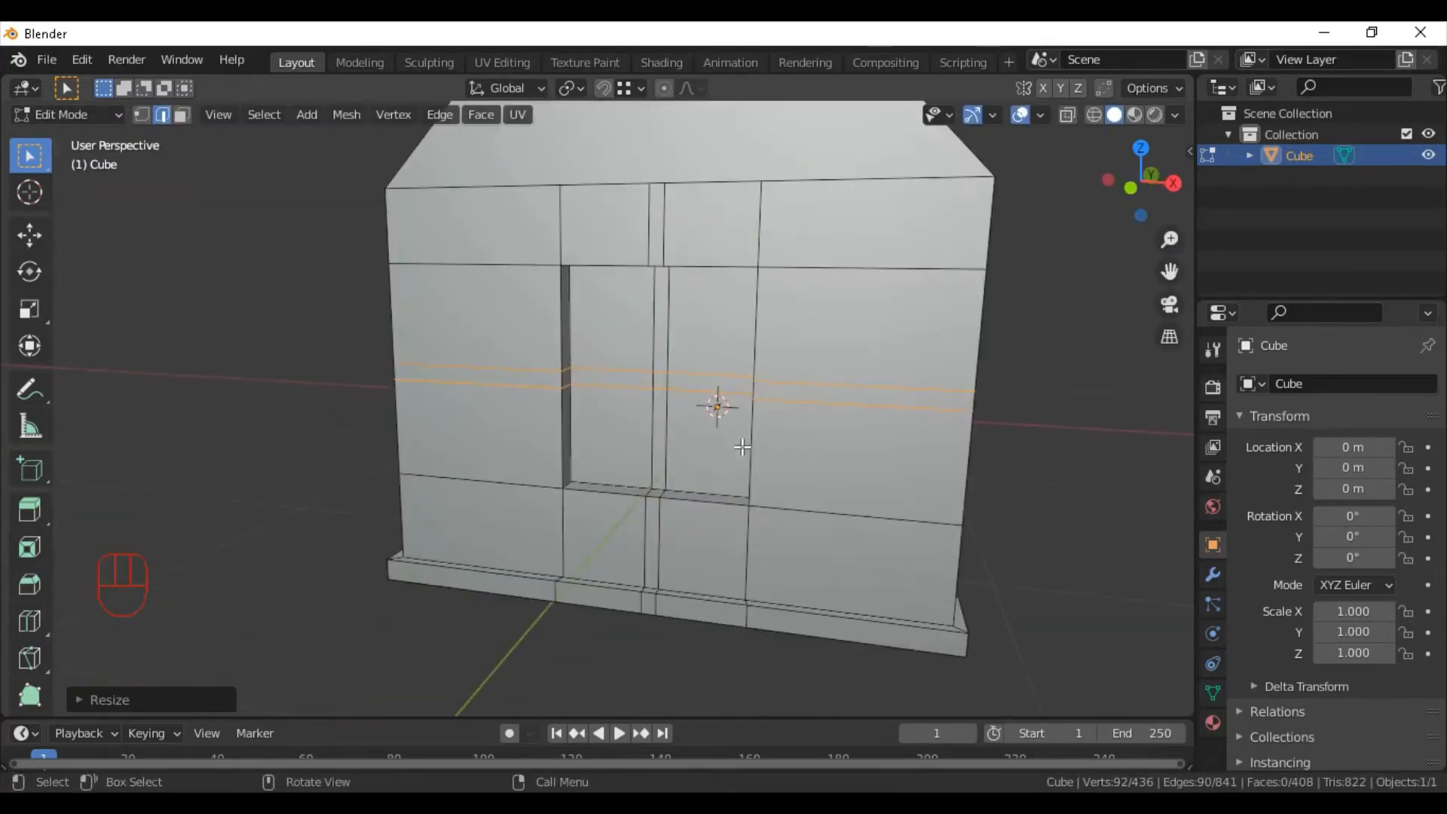
left_click(1143, 213)
key("alt+z")
key("3")
left_click(1068, 530)
key("c")
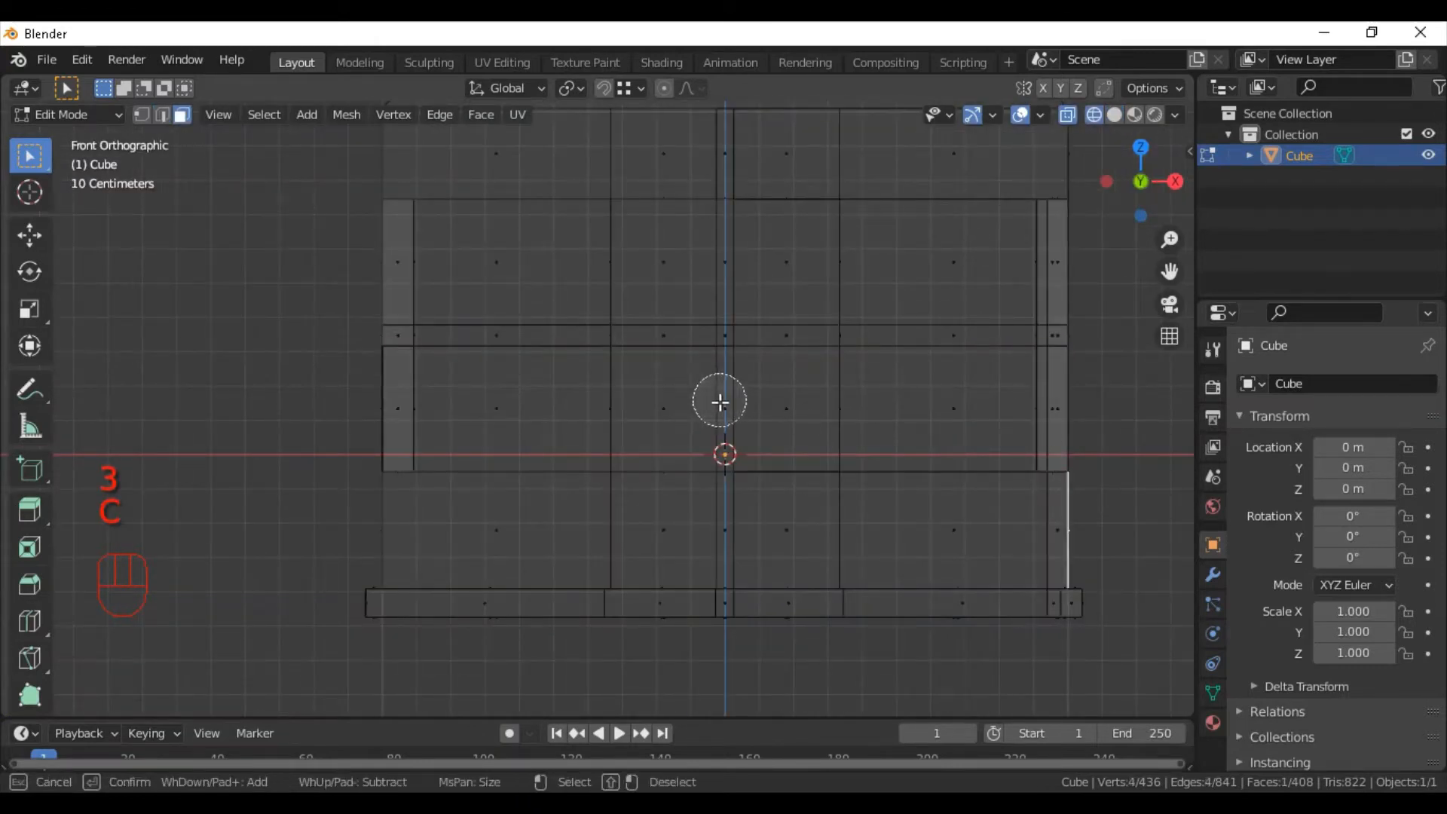
left_click(773, 340)
left_click(715, 252)
right_click(716, 253)
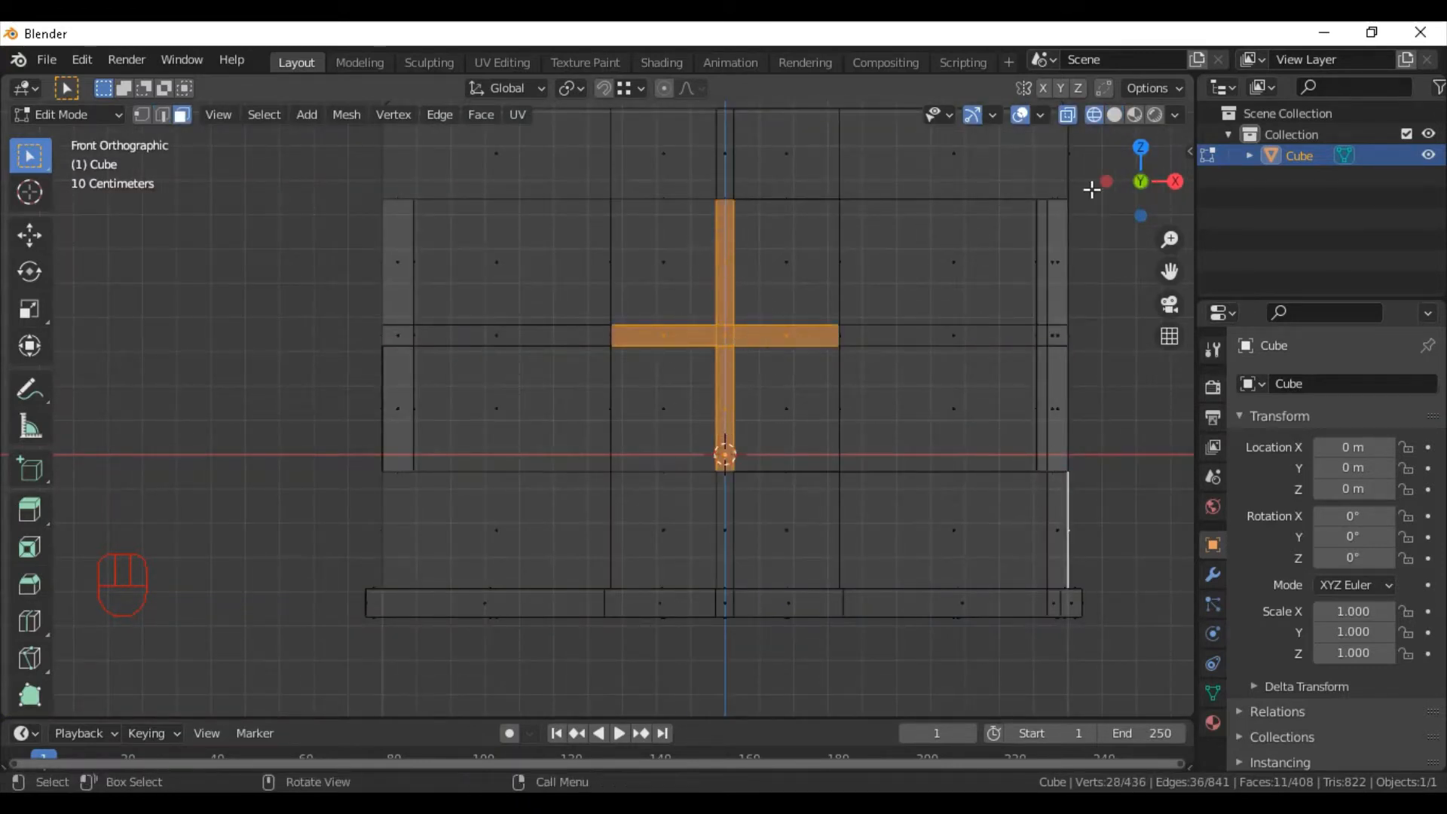
In a right-side see-through view, add the cross-shaped faces of both windows beside the doorway to the selection.
left_click(1094, 188)
key("ctrl+z")
left_click(1166, 183)
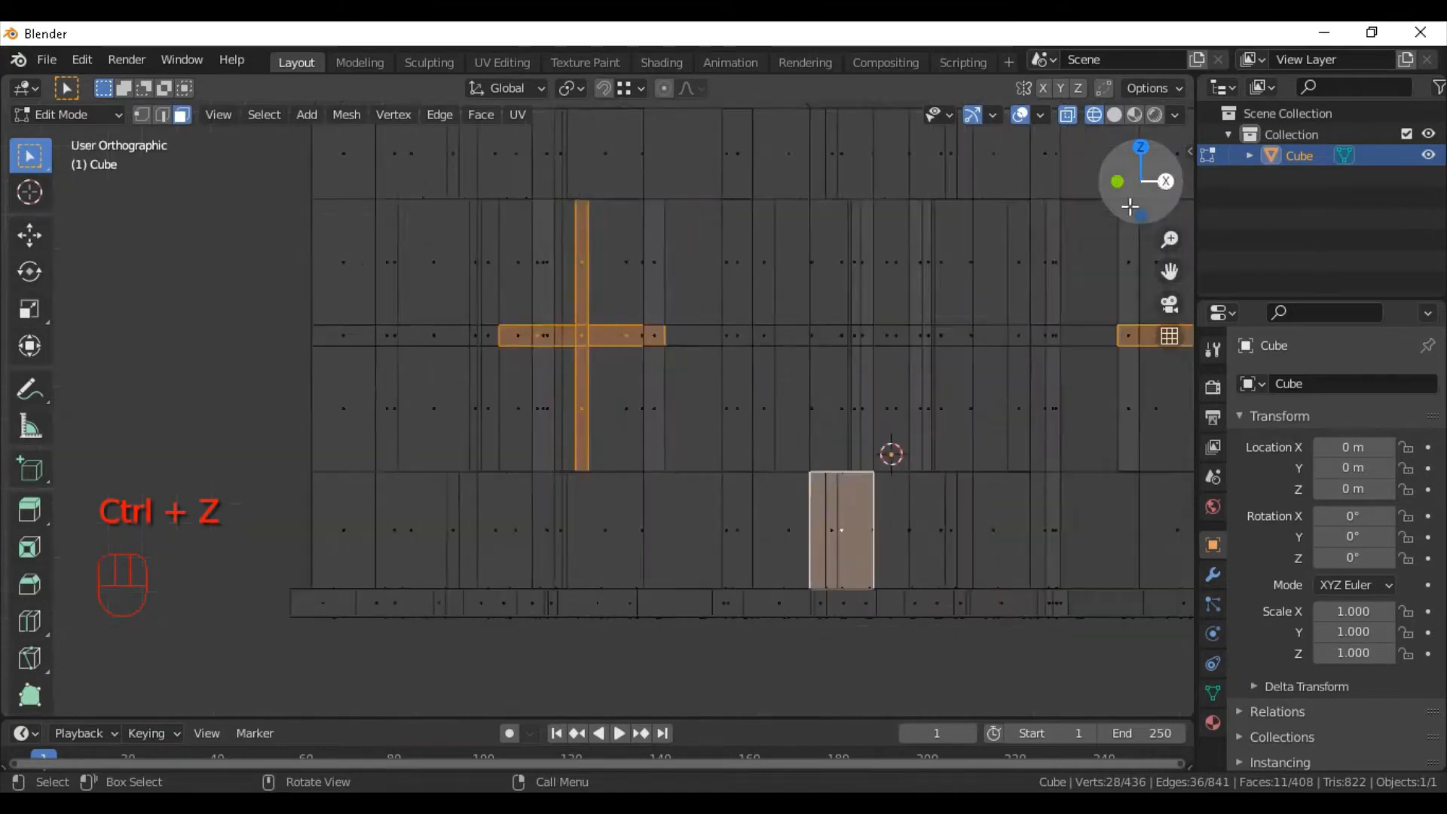
key("c")
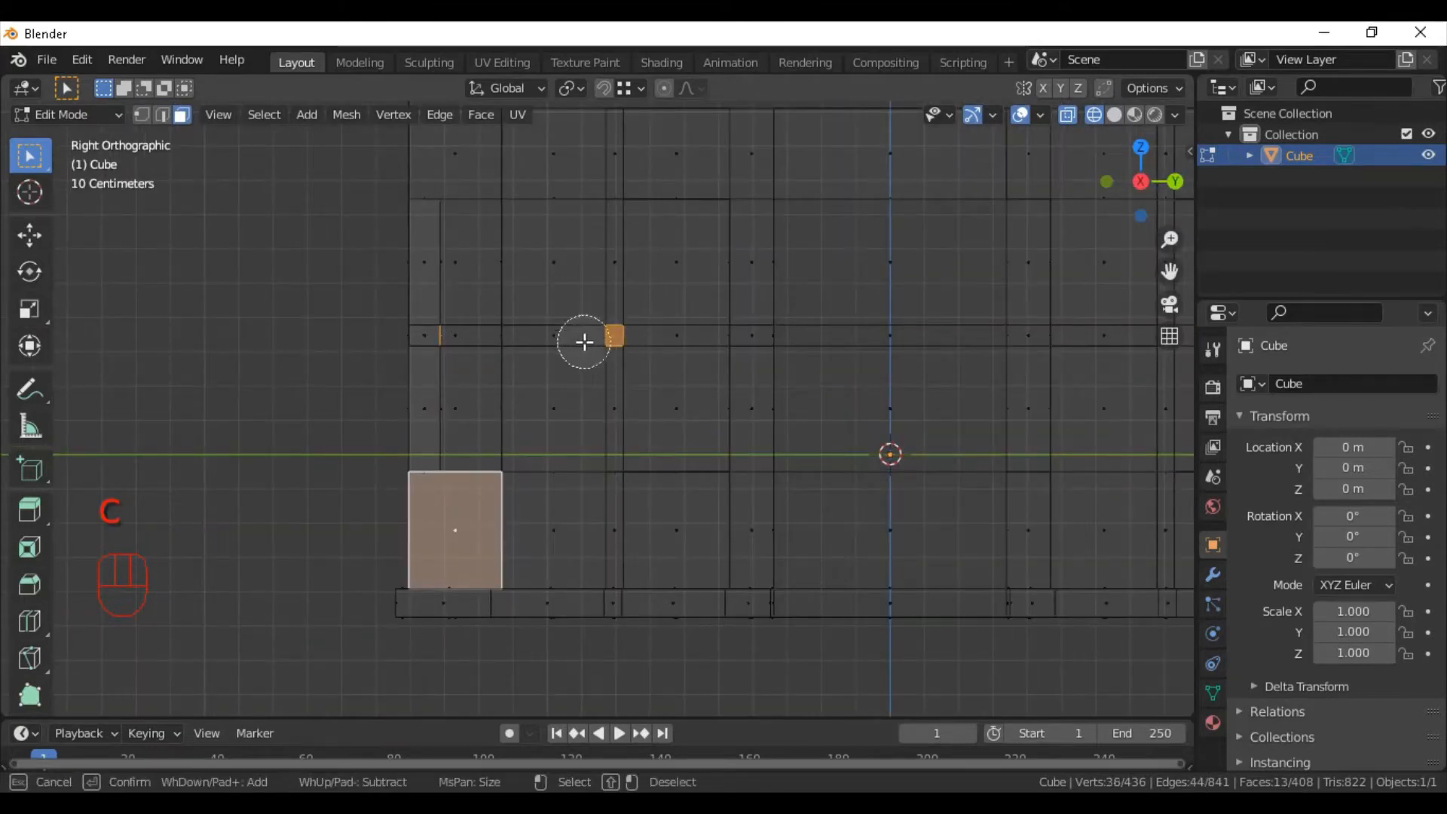
right_click(623, 394)
scroll(678, 399, "down", 3)
middle_click_drag(695, 399, 473, 403, "shift")
scroll(684, 400, "up", 2)
key("c")
left_click(753, 412)
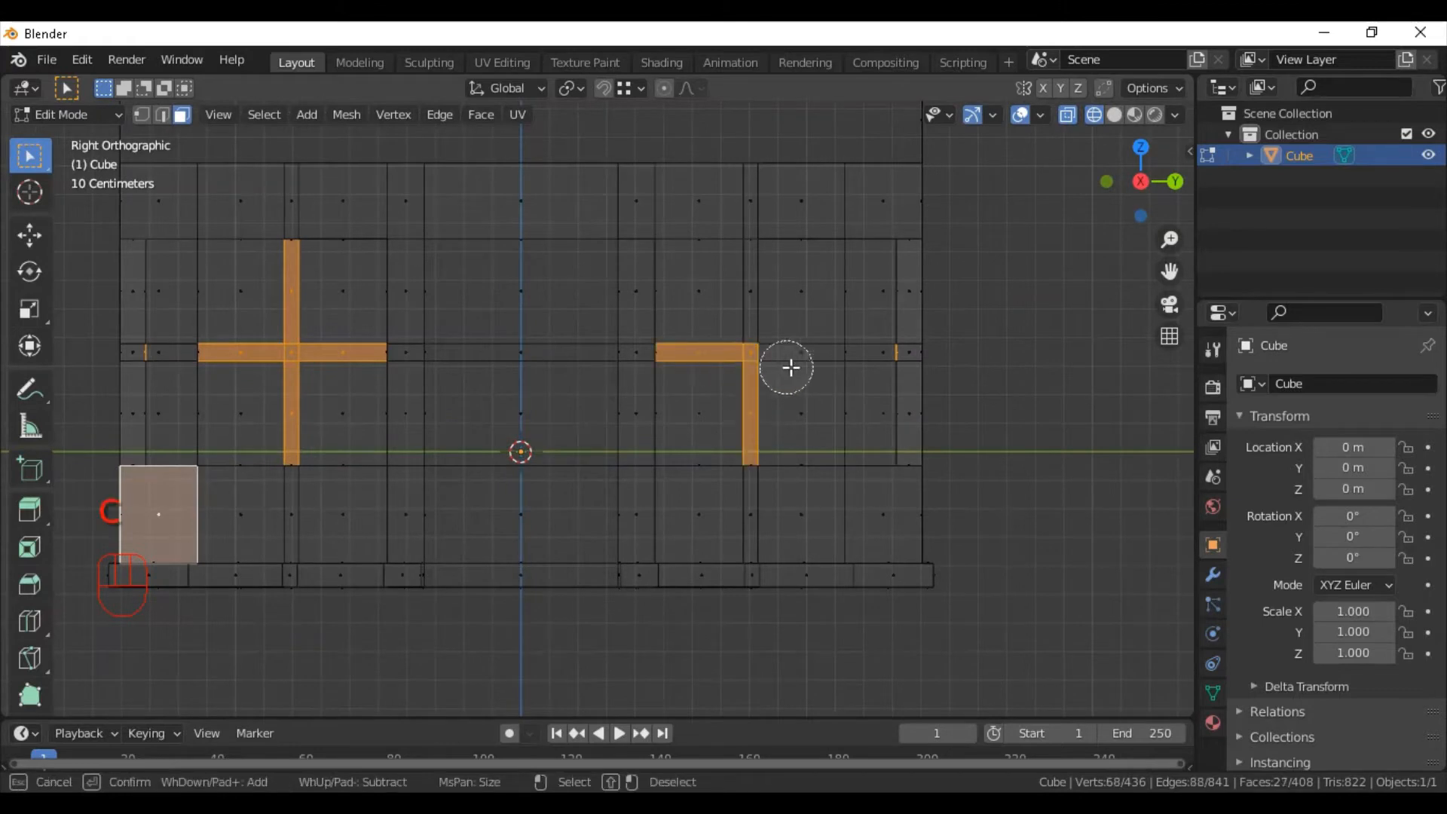
right_click(752, 303)
Return to solid shading and extrude the selected window crosses outward along their normals by about 0.08 m.
scroll(752, 303, "down", 3)
middle_click_drag(972, 240, 1058, 256)
left_click(1114, 115)
scroll(872, 319, "up", 3)
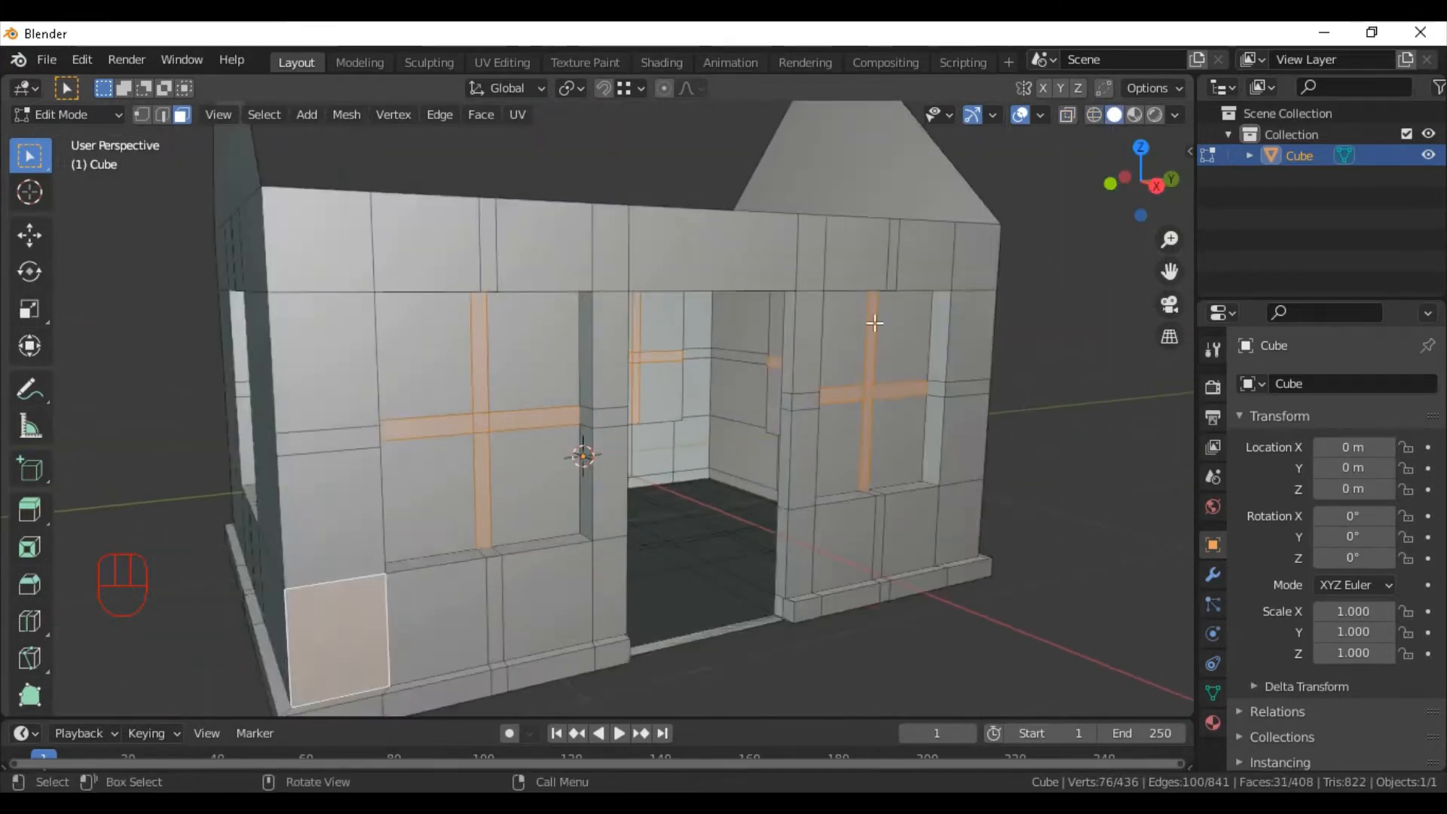
middle_click_drag(483, 431, 546, 445)
key("alt+e")
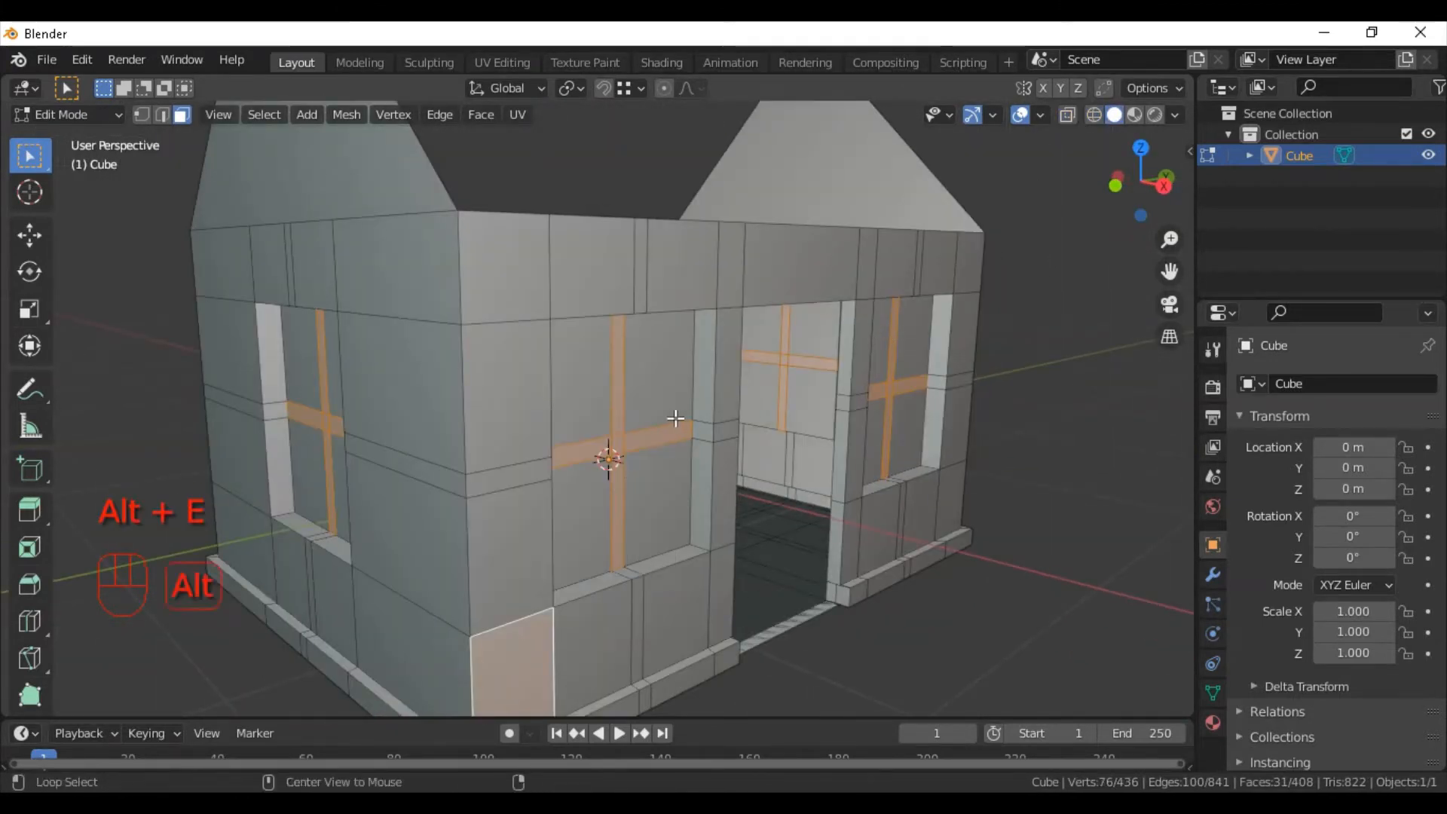
key("alt+e")
left_click(663, 416)
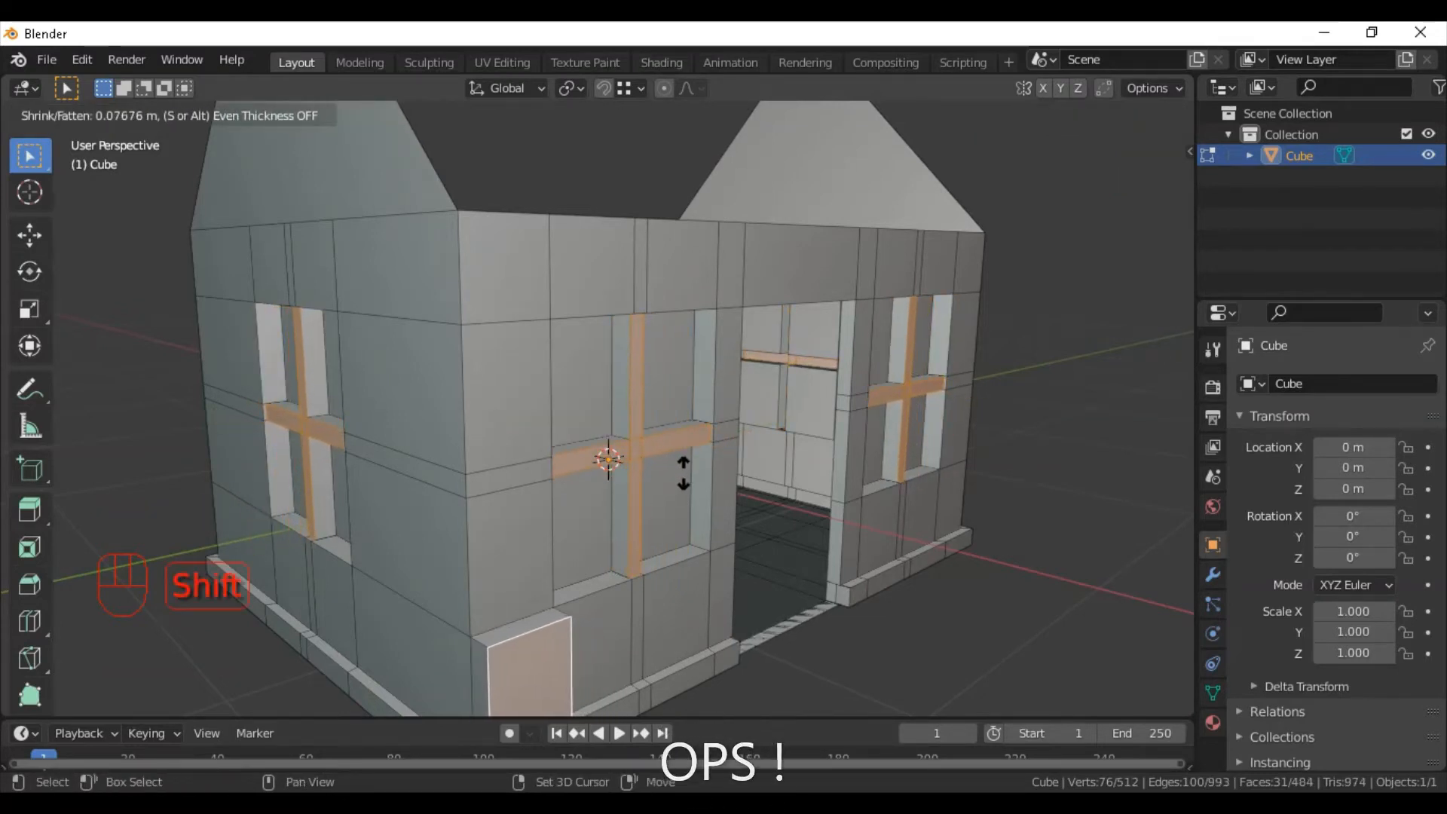
left_click(663, 488)
Check the window bars on the whole house in Object Mode, return to Edit Mode and save the file.
scroll(794, 400, "down", 4)
key("Tab")
middle_click_drag(853, 410, 779, 427)
scroll(779, 427, "up", 4)
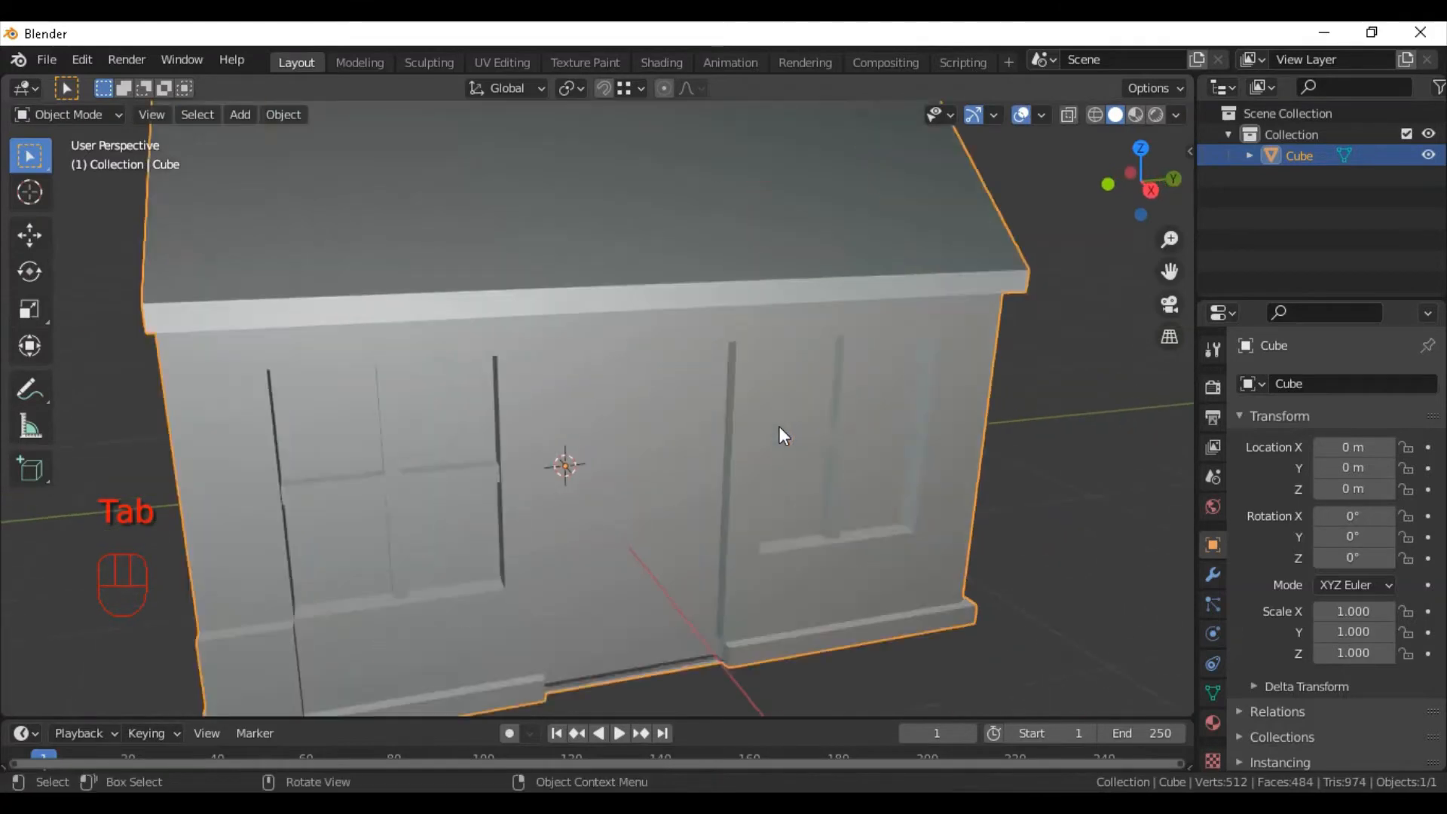
scroll(779, 427, "down", 4)
key("Tab")
key("ctrl+s")
key("Escape")
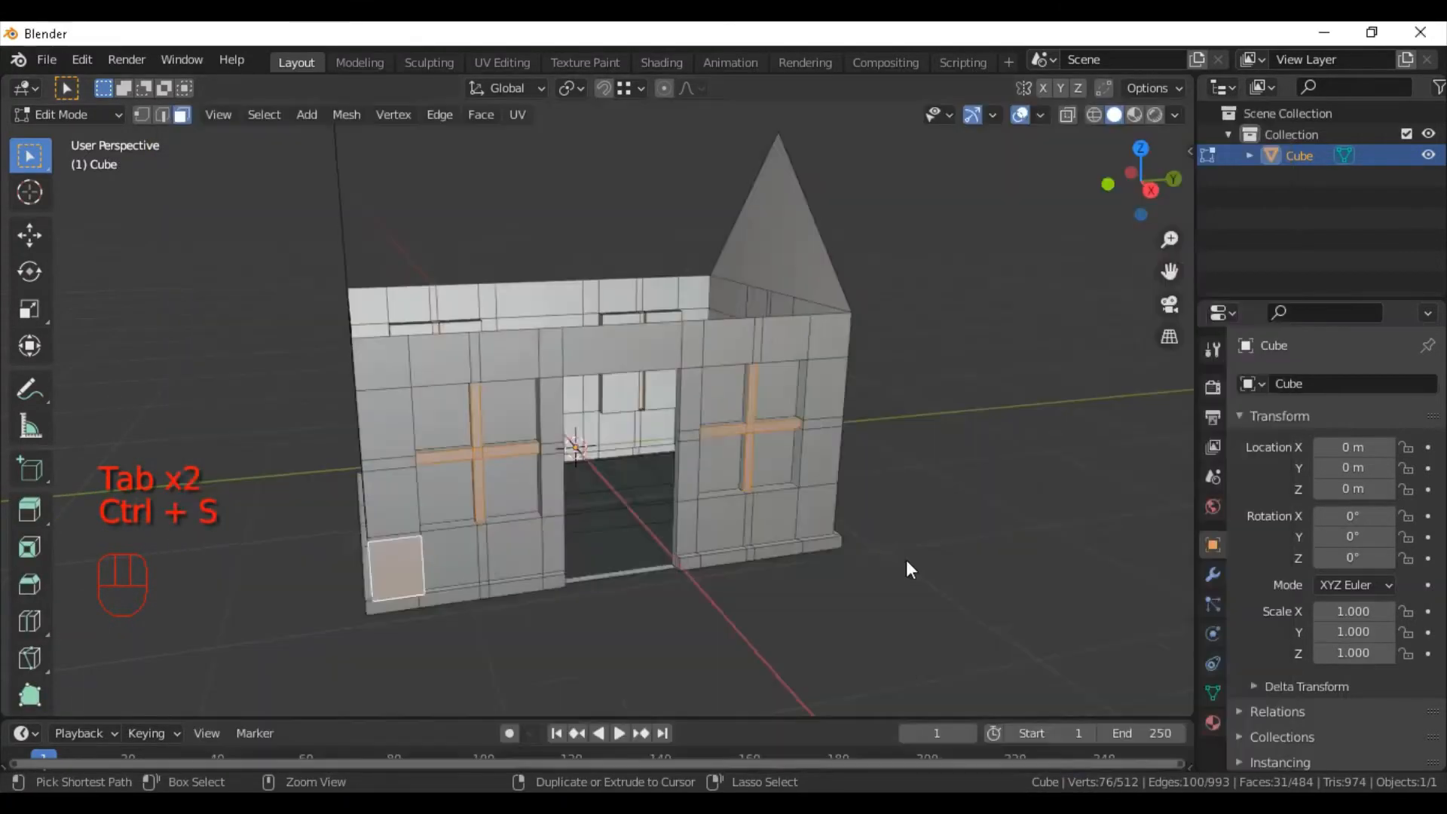
Deselect all faces and reveal the hidden roof and door parts of the house.
scroll(912, 561, "down", 1)
scroll(935, 540, "up", 2)
scroll(941, 537, "down", 2)
left_click(974, 524)
middle_click_drag(974, 524, 855, 538)
scroll(843, 481, "up", 2)
middle_click_drag(813, 348, 905, 330, "shift")
middle_click_drag(691, 358, 918, 335)
scroll(882, 404, "down", 2)
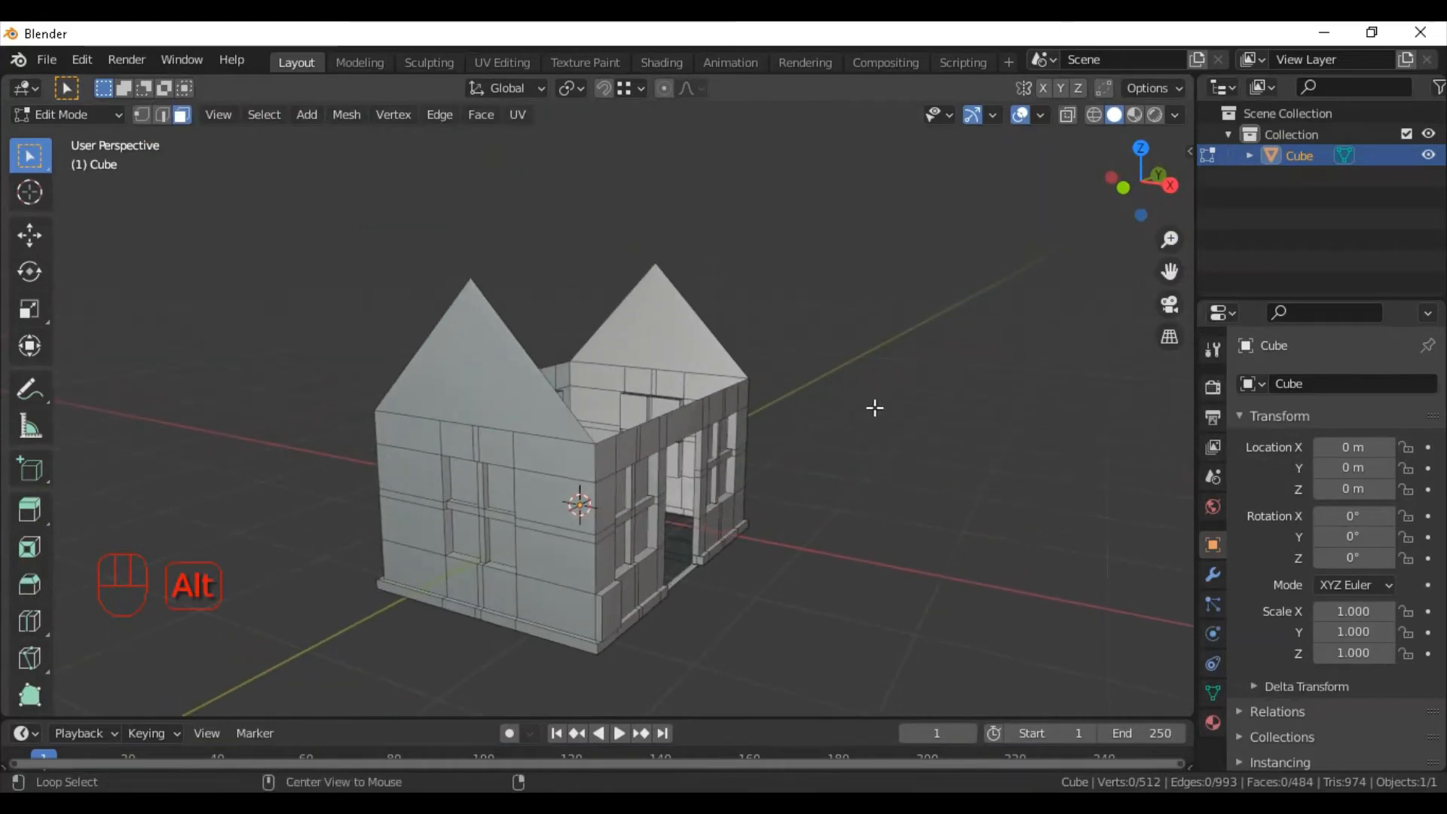
key("alt+h")
Select the door's upper face and snap the 3D cursor to its centre.
middle_click_drag(937, 427, 863, 418)
scroll(862, 452, "up", 1)
middle_click_drag(857, 599, 829, 469, "shift")
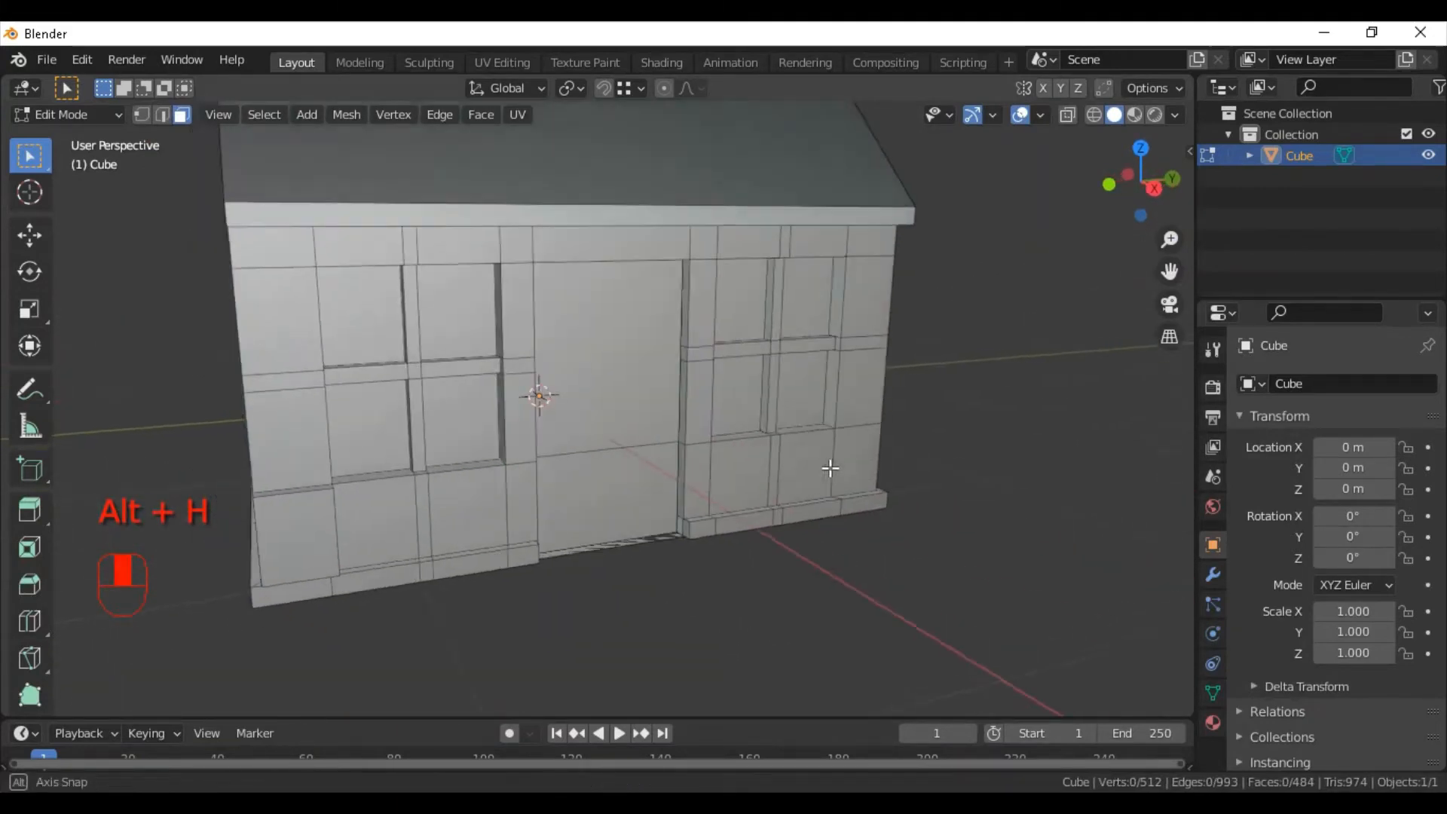
scroll(820, 471, "up", 1)
scroll(767, 475, "up", 1)
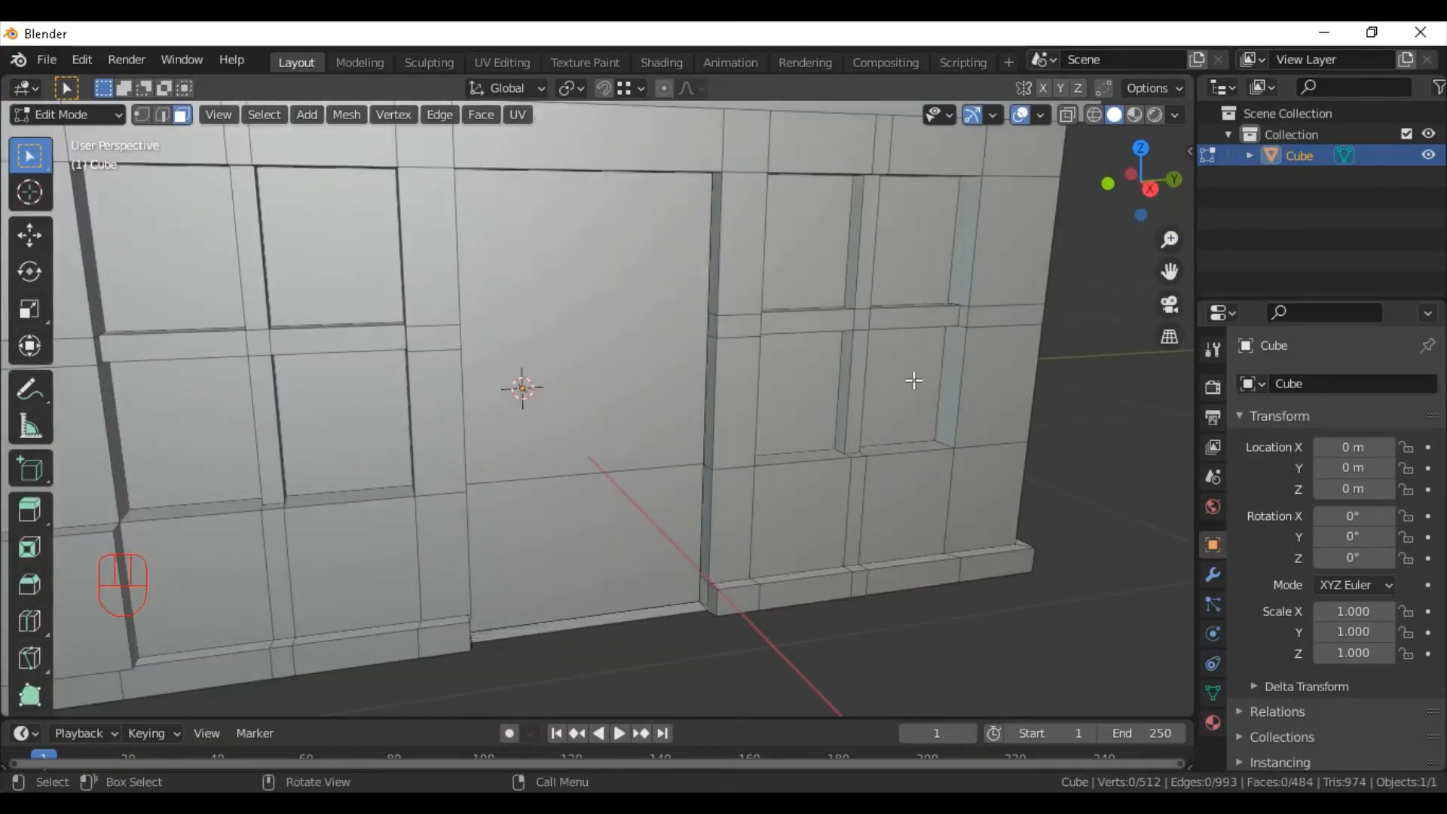
left_click(603, 392)
key("shift+s")
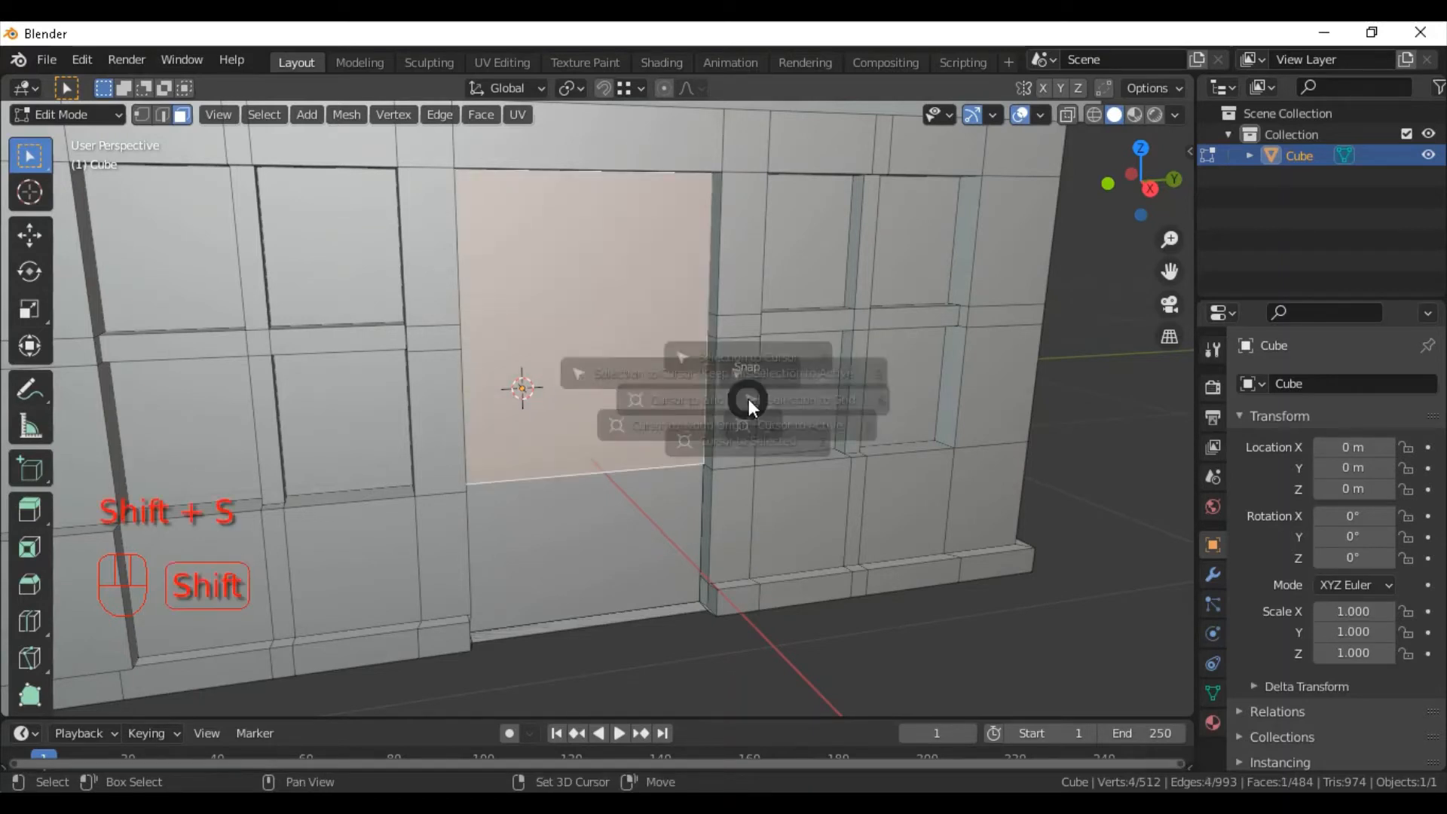
left_click(721, 503)
Add a UV sphere at the 3D cursor with 16 segments and 8 rings.
key("shift+a")
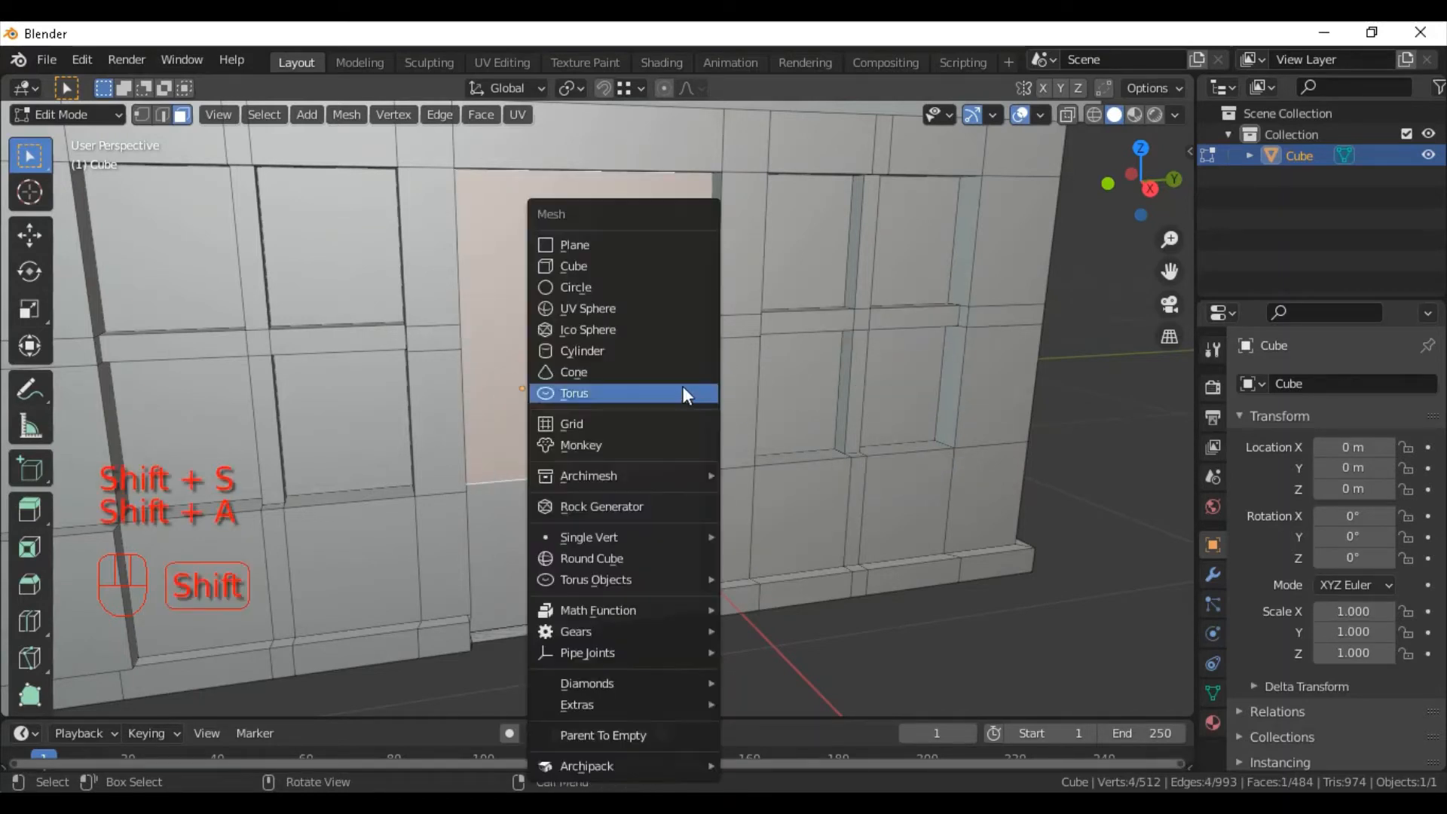
left_click(654, 301)
left_click(138, 701)
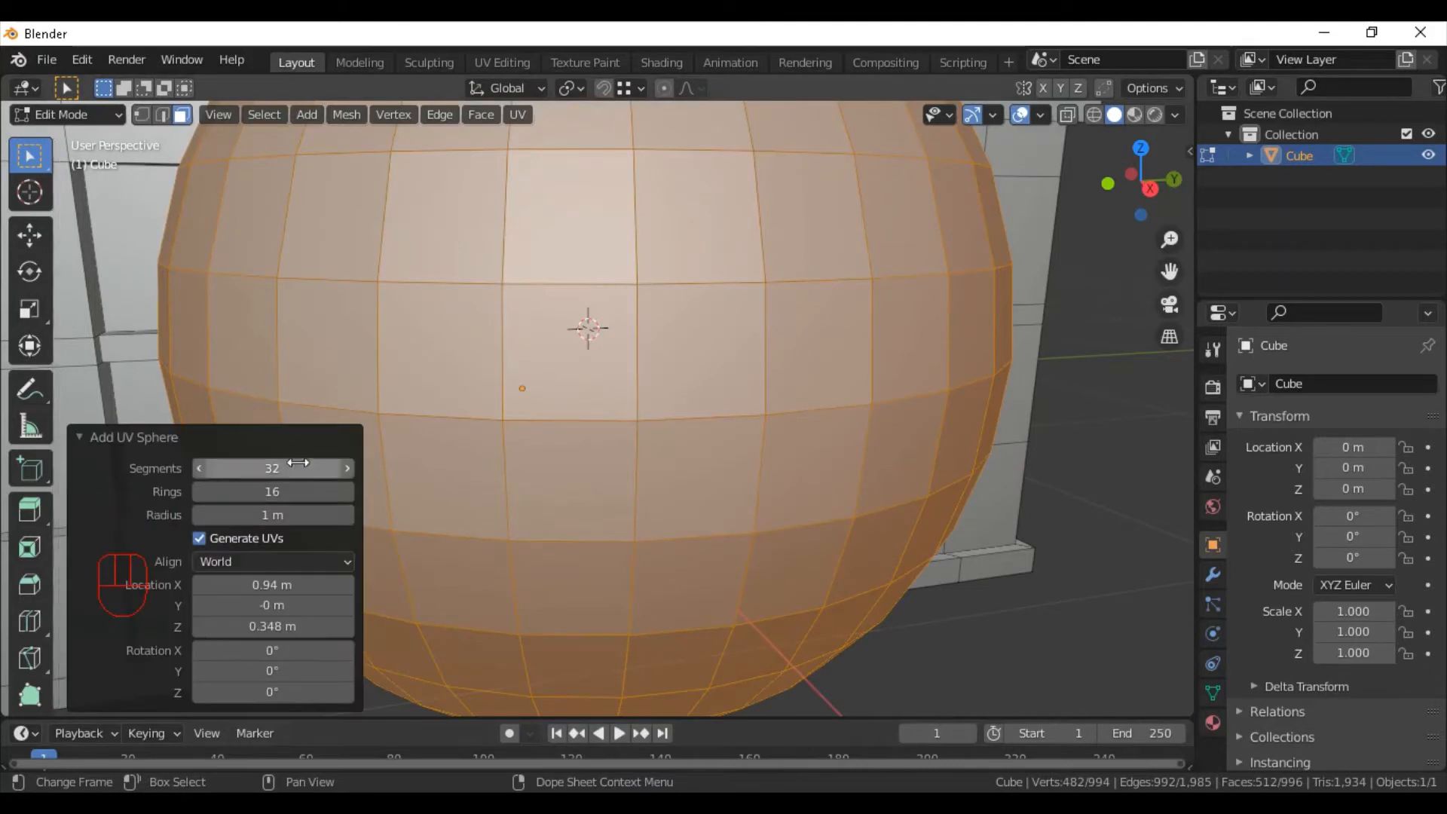
left_click(259, 492)
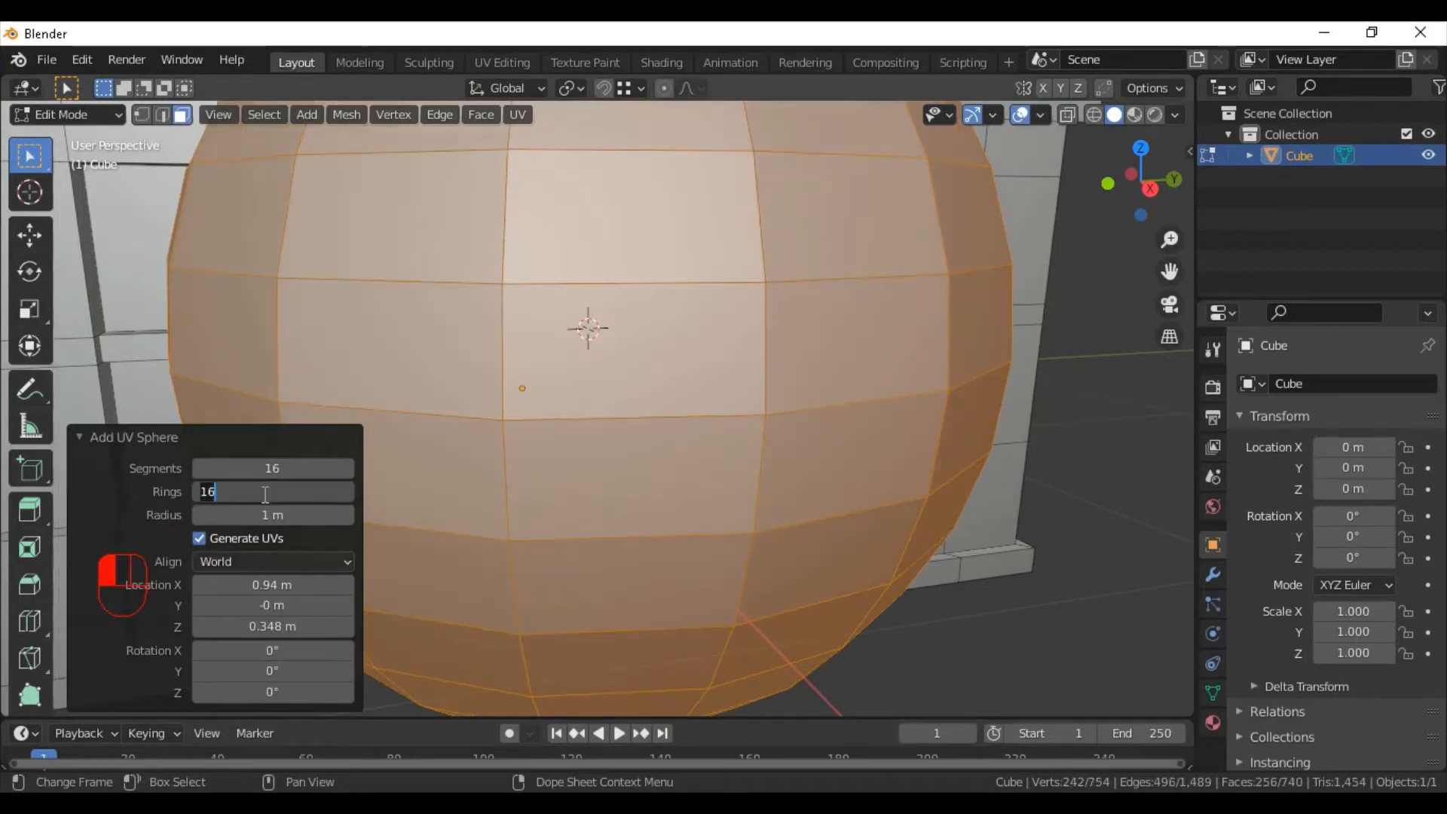
type("8")
key("Return")
Shrink the sphere to doorknob size and, in right view, move it about 0.25 m along negative Y and 0.20 m down.
key("s")
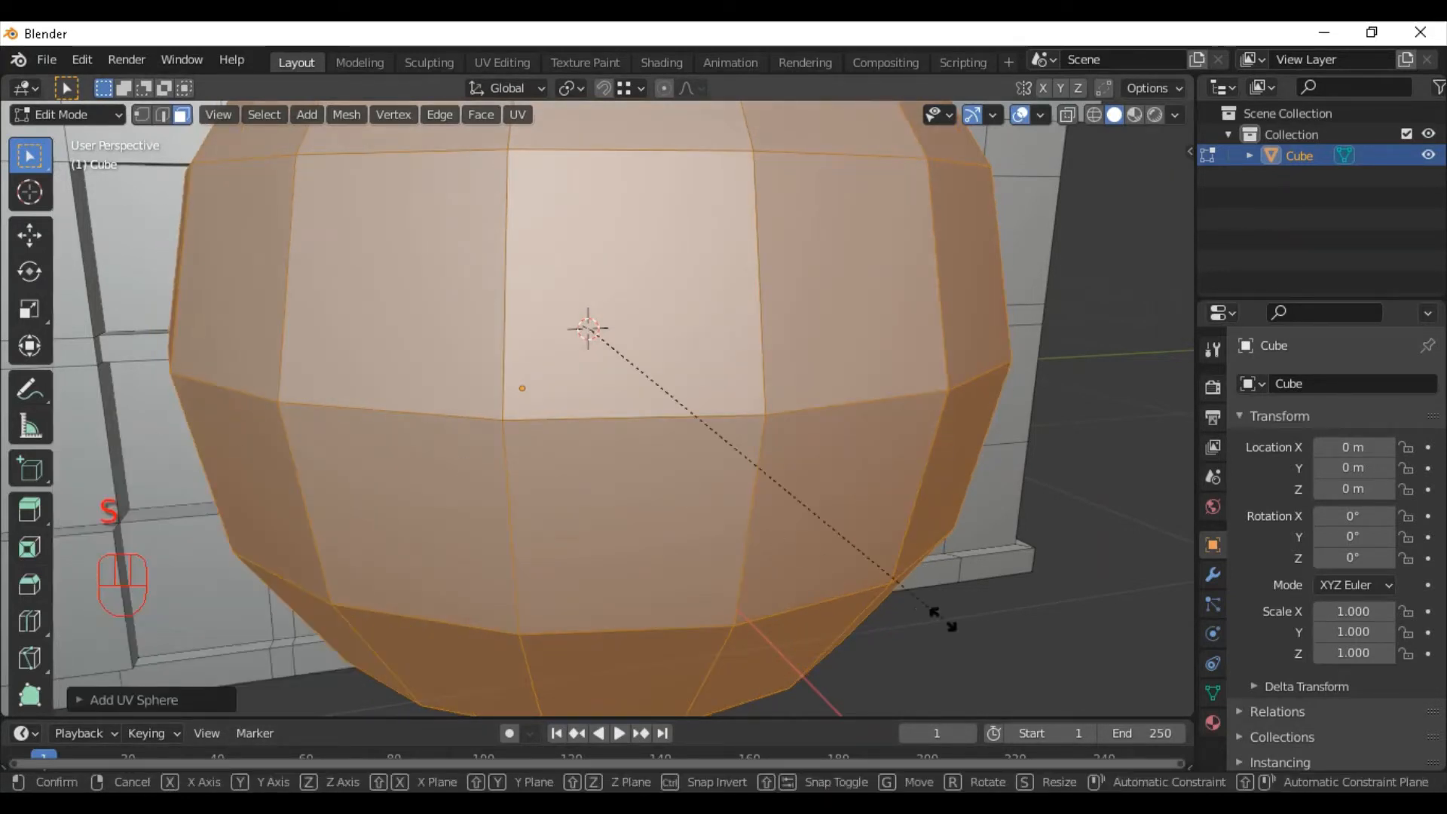
left_click(604, 343)
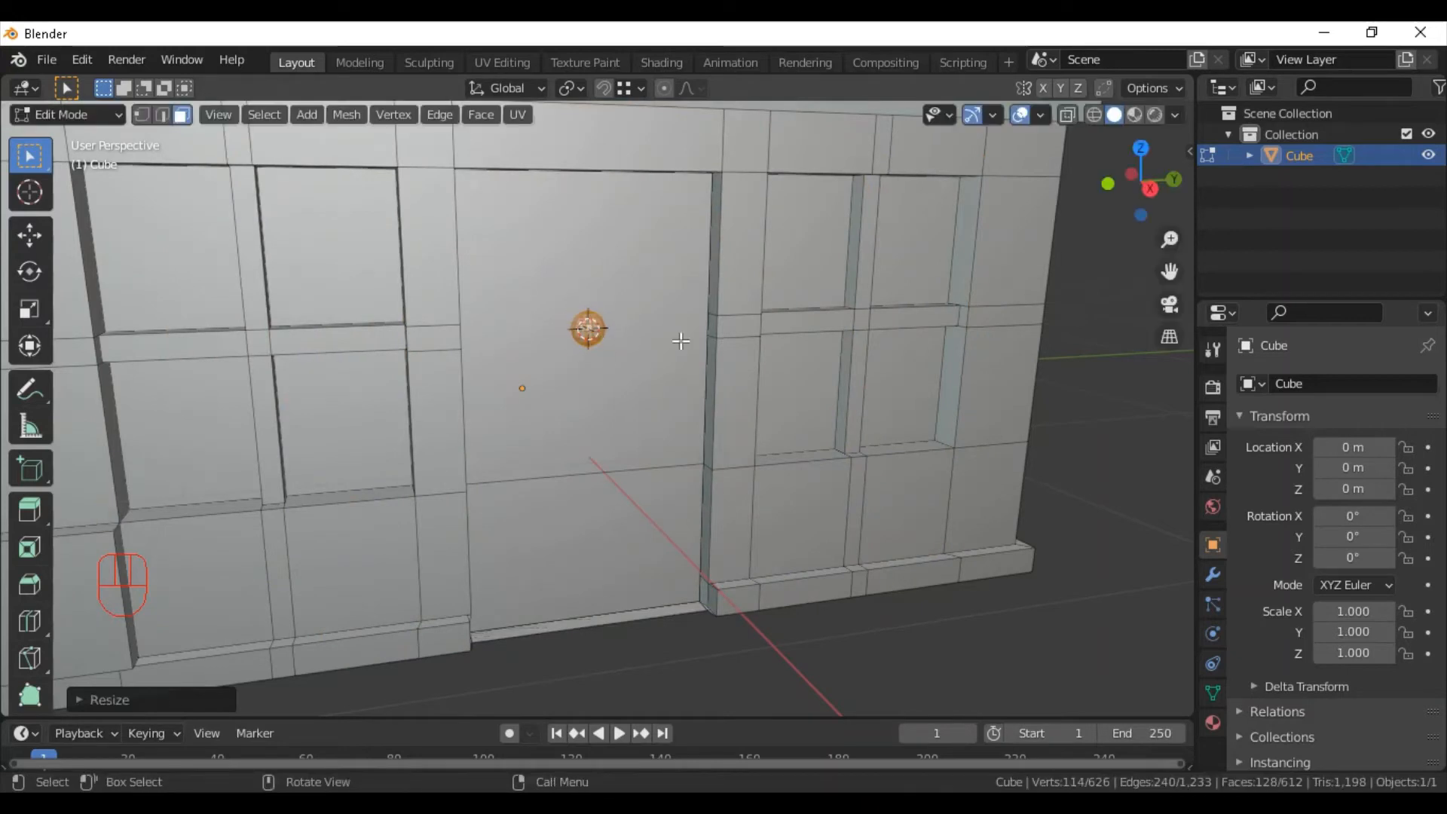
left_click(1151, 190)
key("g")
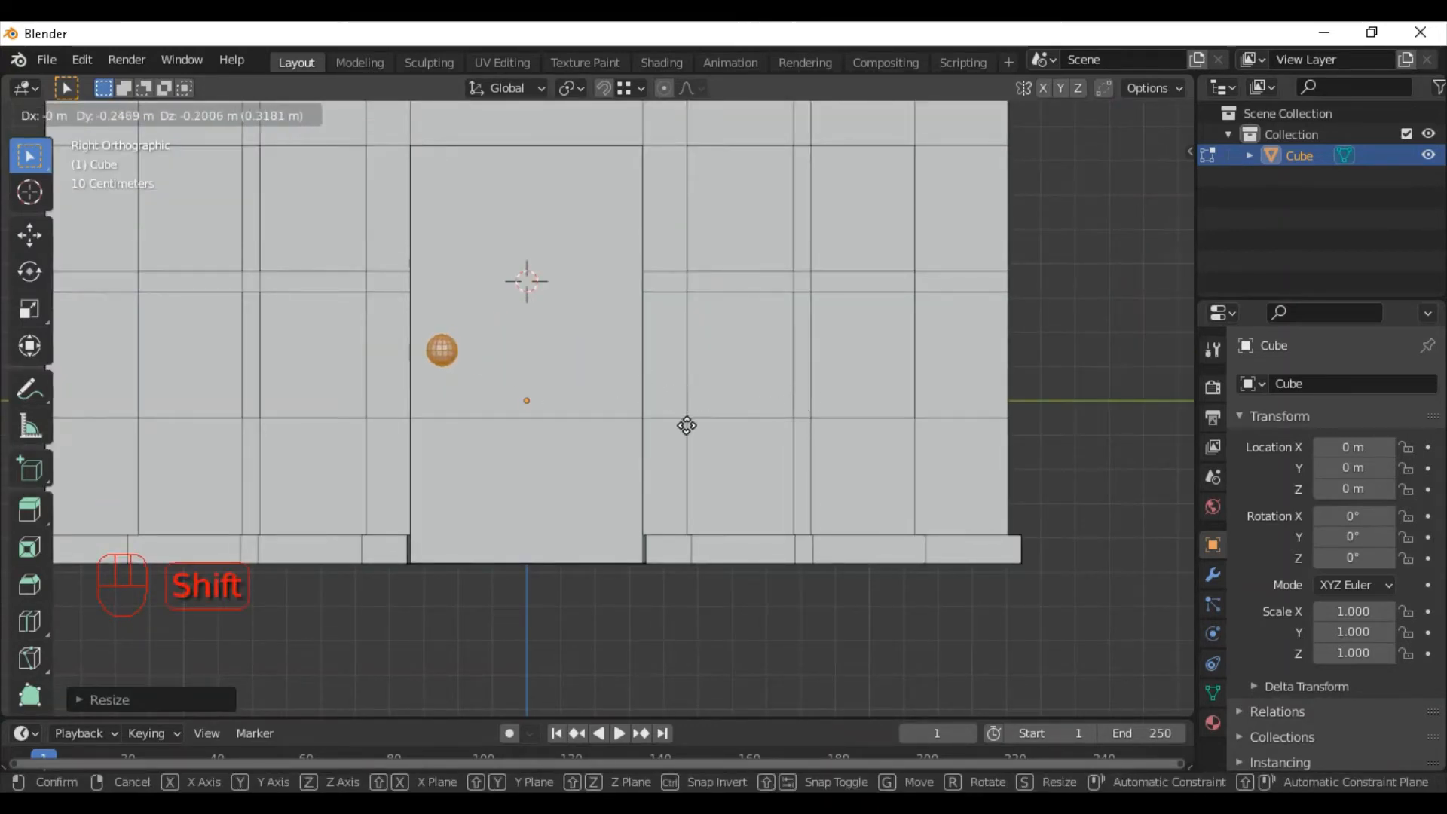
key("s")
left_click(716, 397)
Switch to vertex selection in wireframe and select the vertices on the knob's side facing the door's centre.
scroll(556, 463, "up", 6)
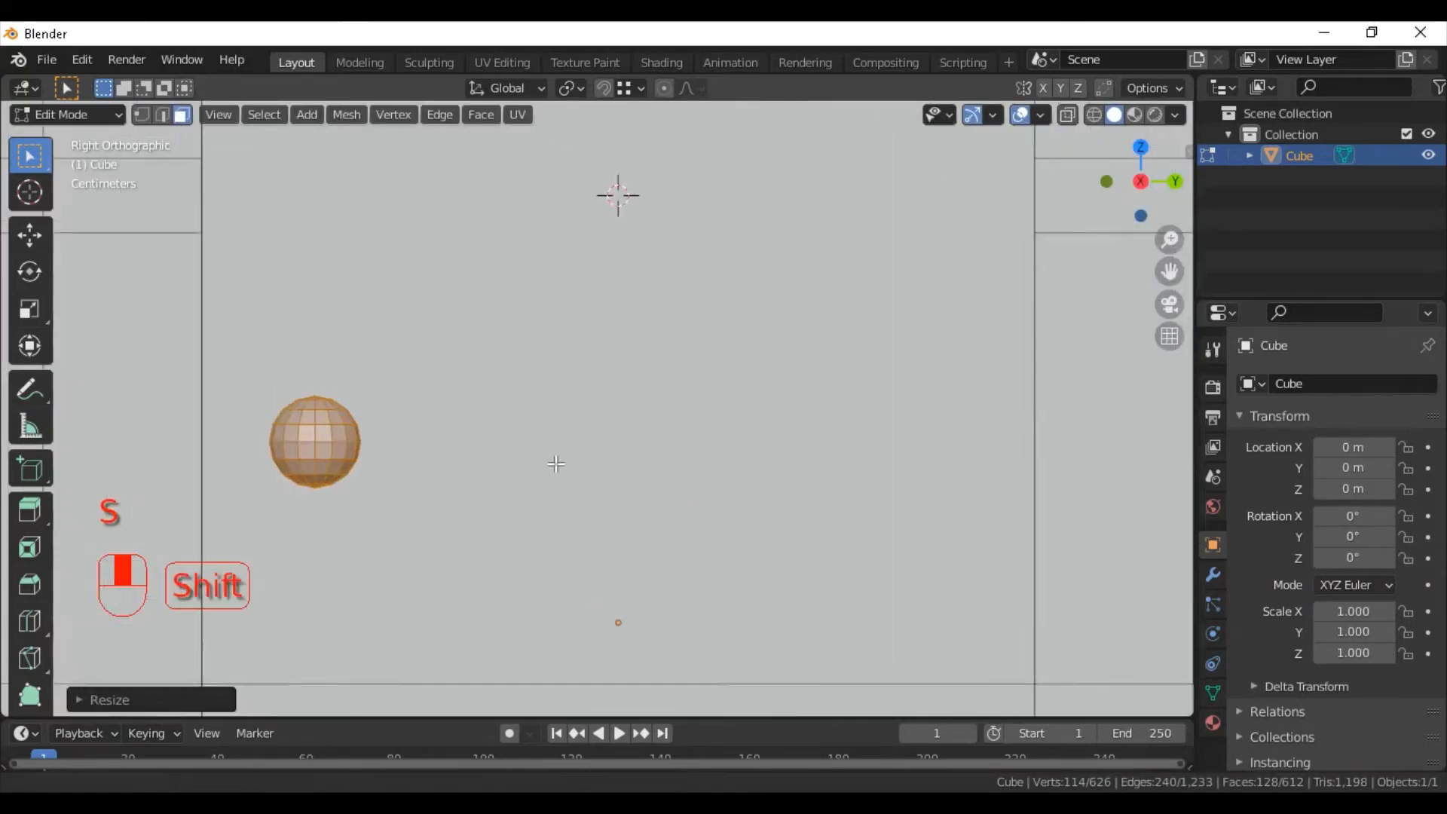
middle_click_drag(556, 464, 664, 469, "shift")
scroll(581, 442, "up", 2)
middle_click_drag(469, 488, 532, 464, "shift")
key("1")
left_click(1092, 115)
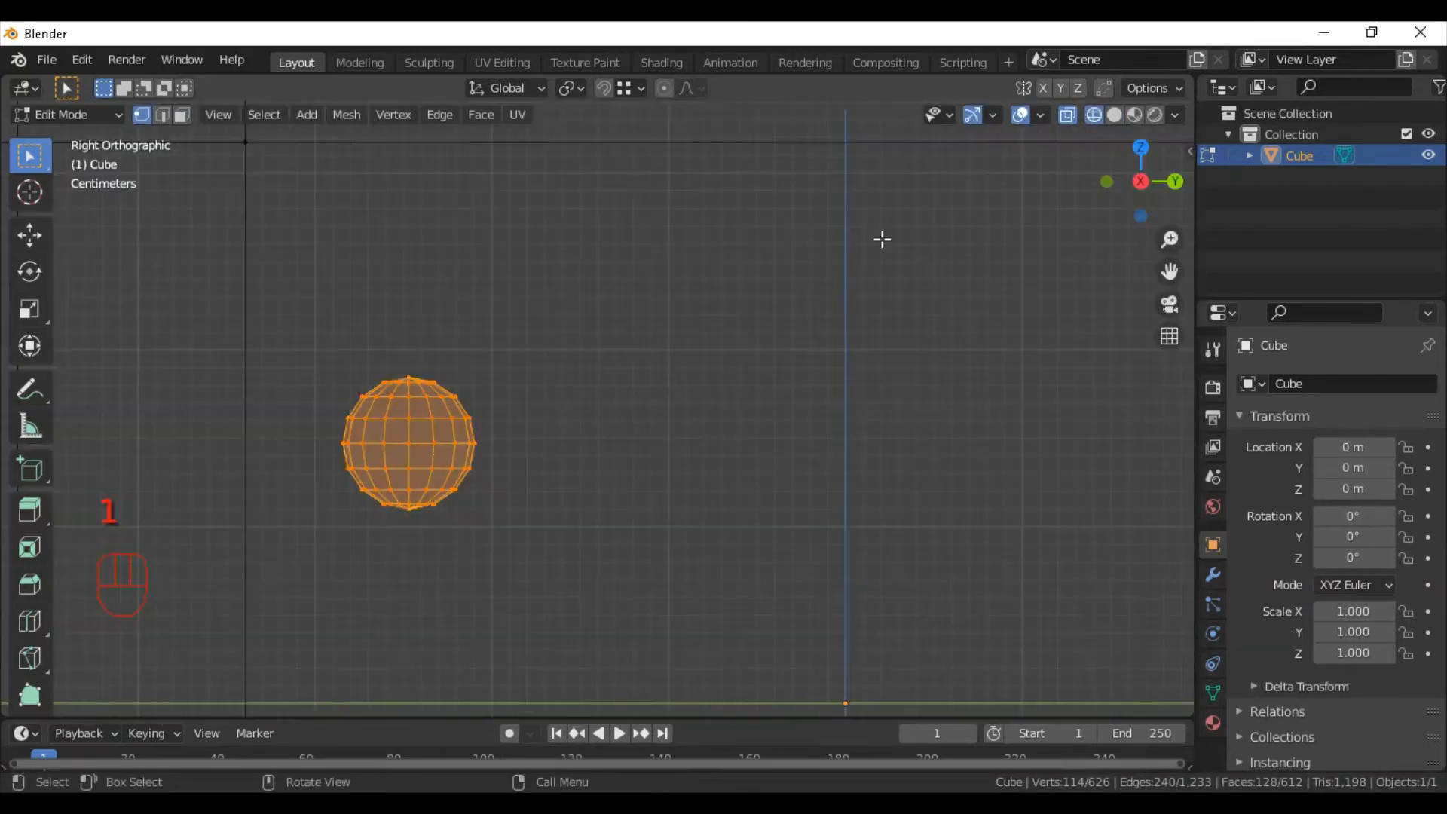
left_click_drag(490, 428, 491, 411)
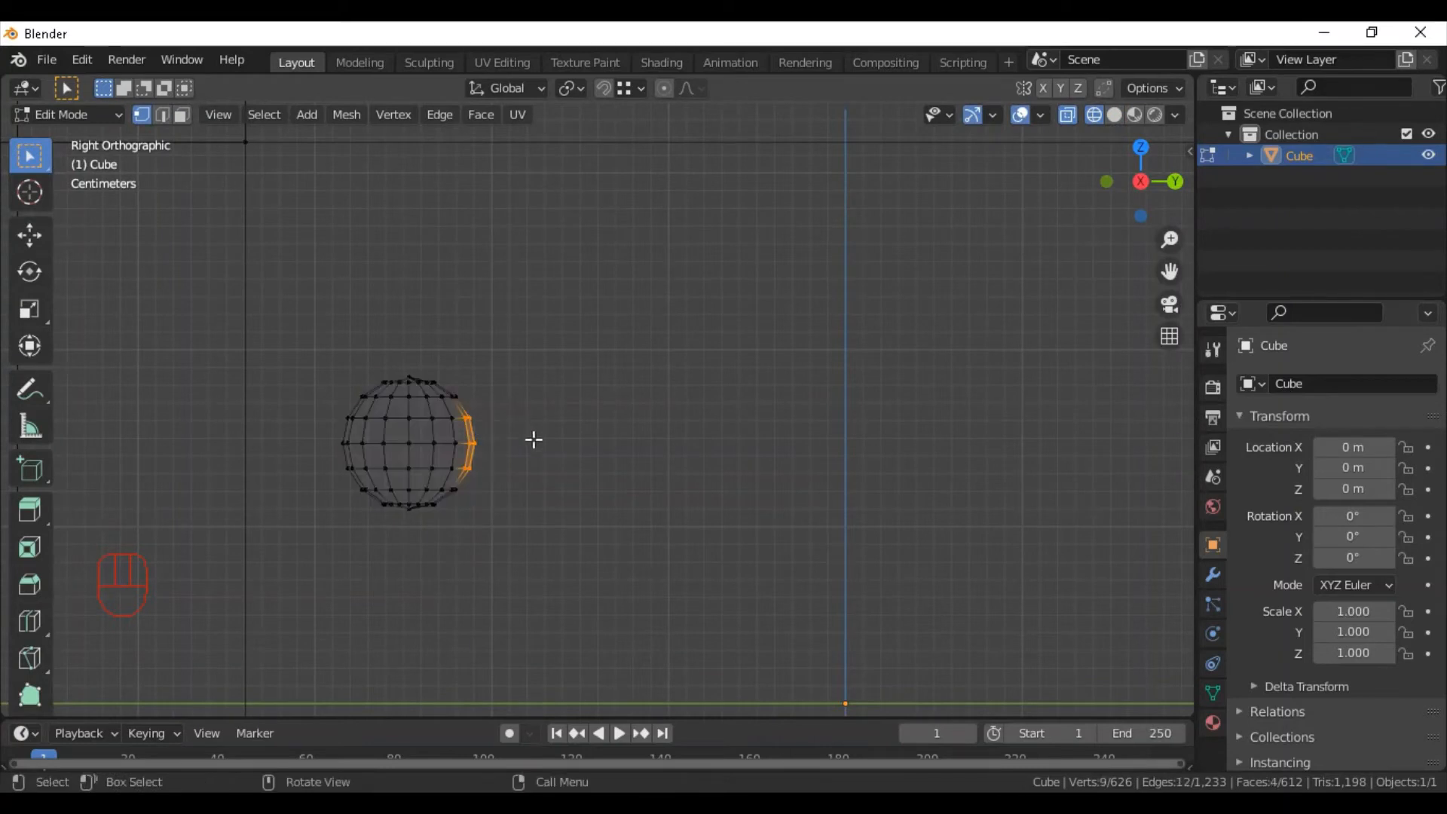
Try extruding the selected knob vertices toward the door's centre and scaling their end, and undo the attempt.
key("e")
left_click(663, 491)
key("s")
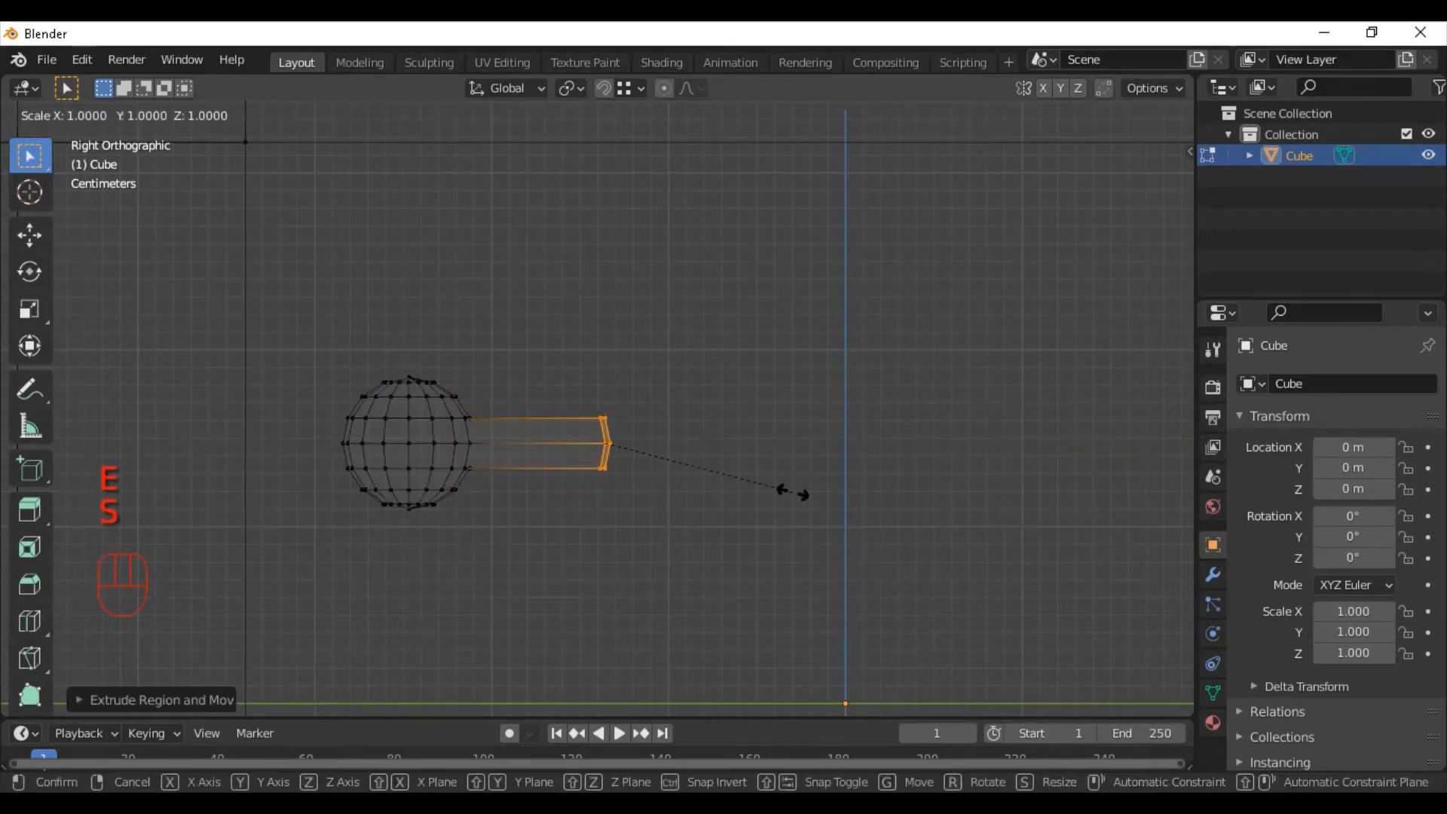
left_click(793, 492)
middle_click_drag(792, 492, 912, 414)
key("ctrl+z")
scroll(774, 454, "down", 3)
key("ctrl+z")
Reselect the three-by-three group of vertices on the knob's side facing the door's centre.
left_click(1133, 184)
scroll(924, 326, "up", 8)
middle_click_drag(928, 328, 688, 419, "shift")
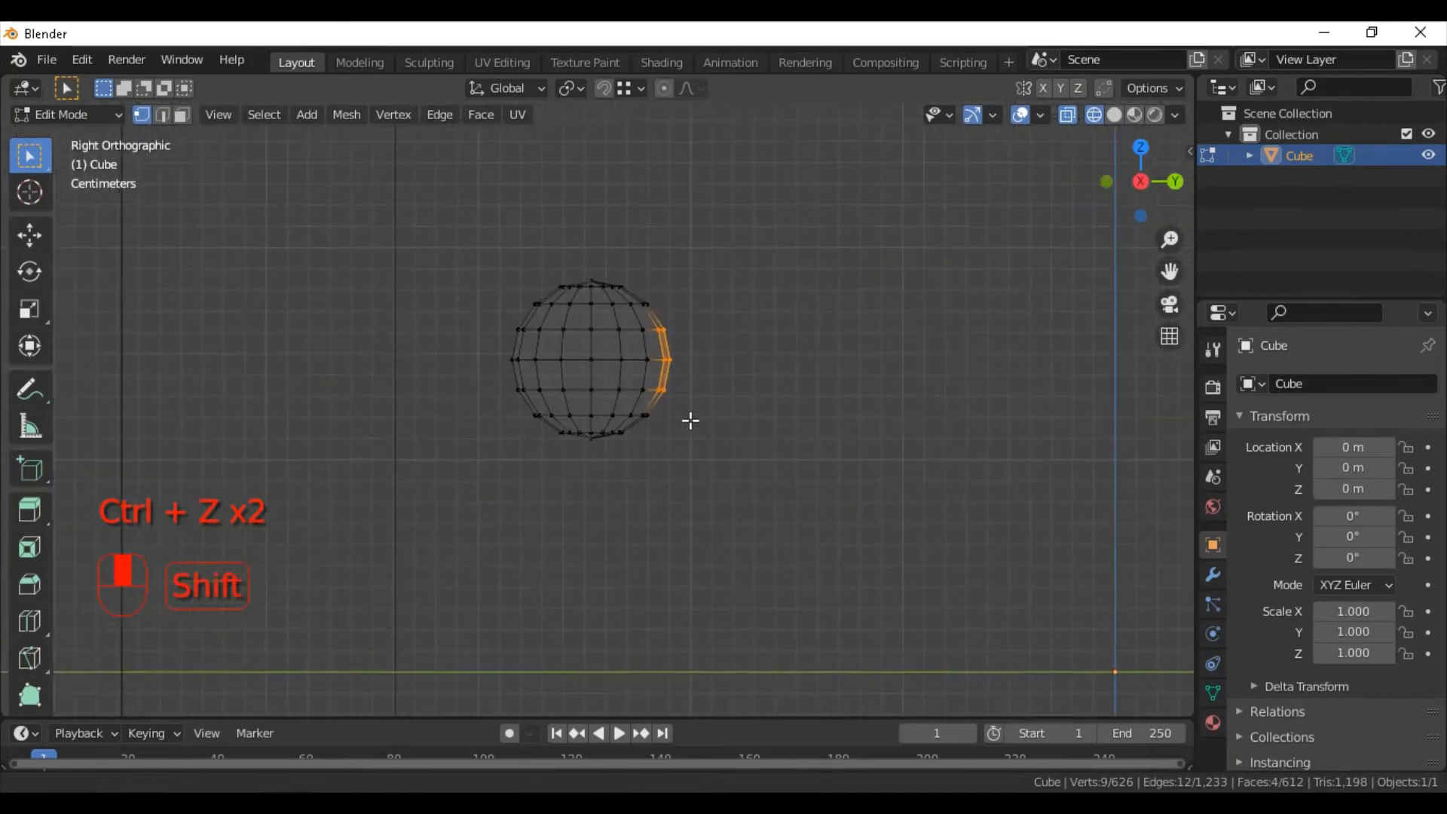
scroll(658, 387, "up", 2)
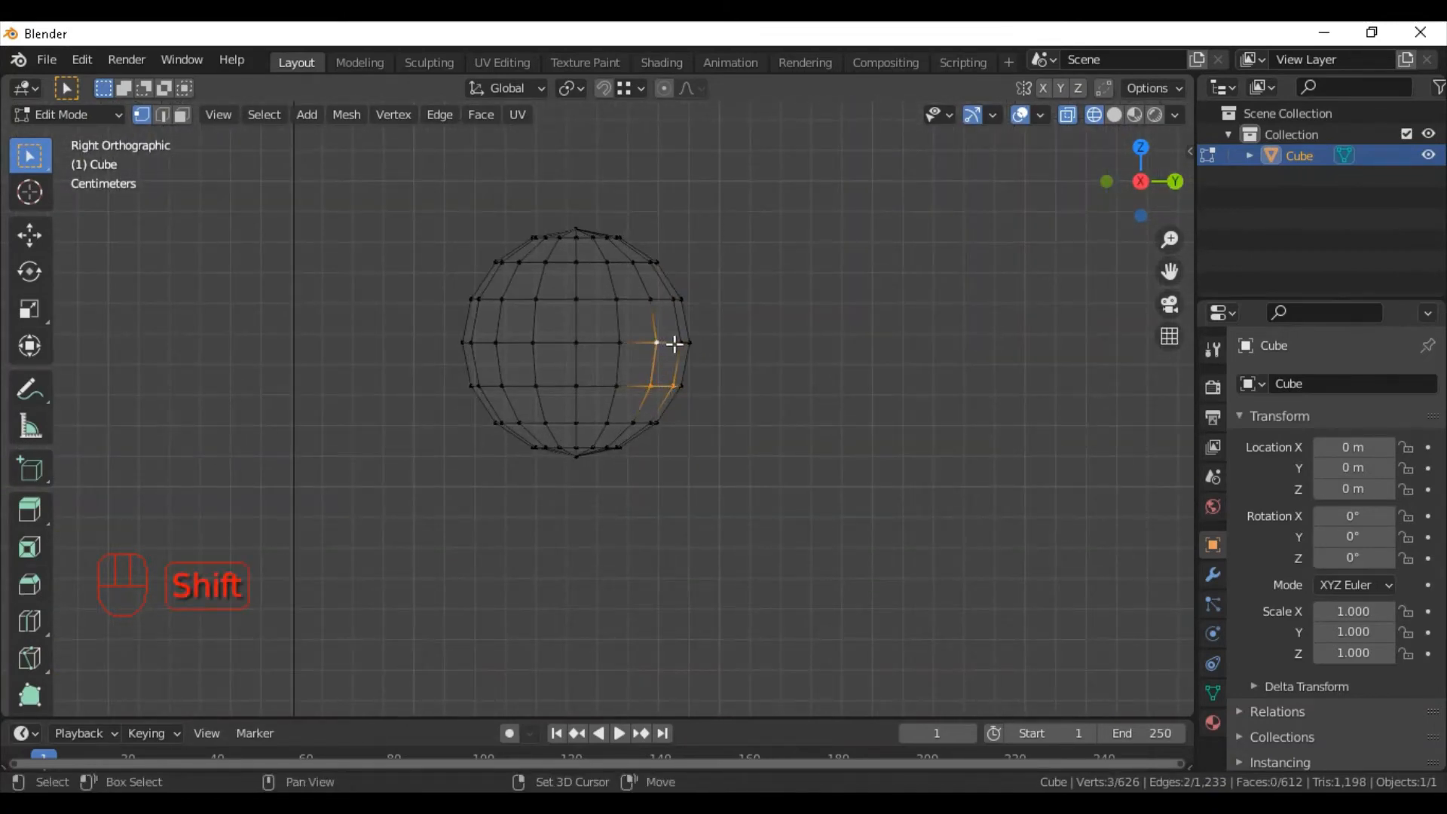
scroll(842, 287, "down", 2)
middle_click_drag(843, 287, 694, 462)
key("KP_Decimal")
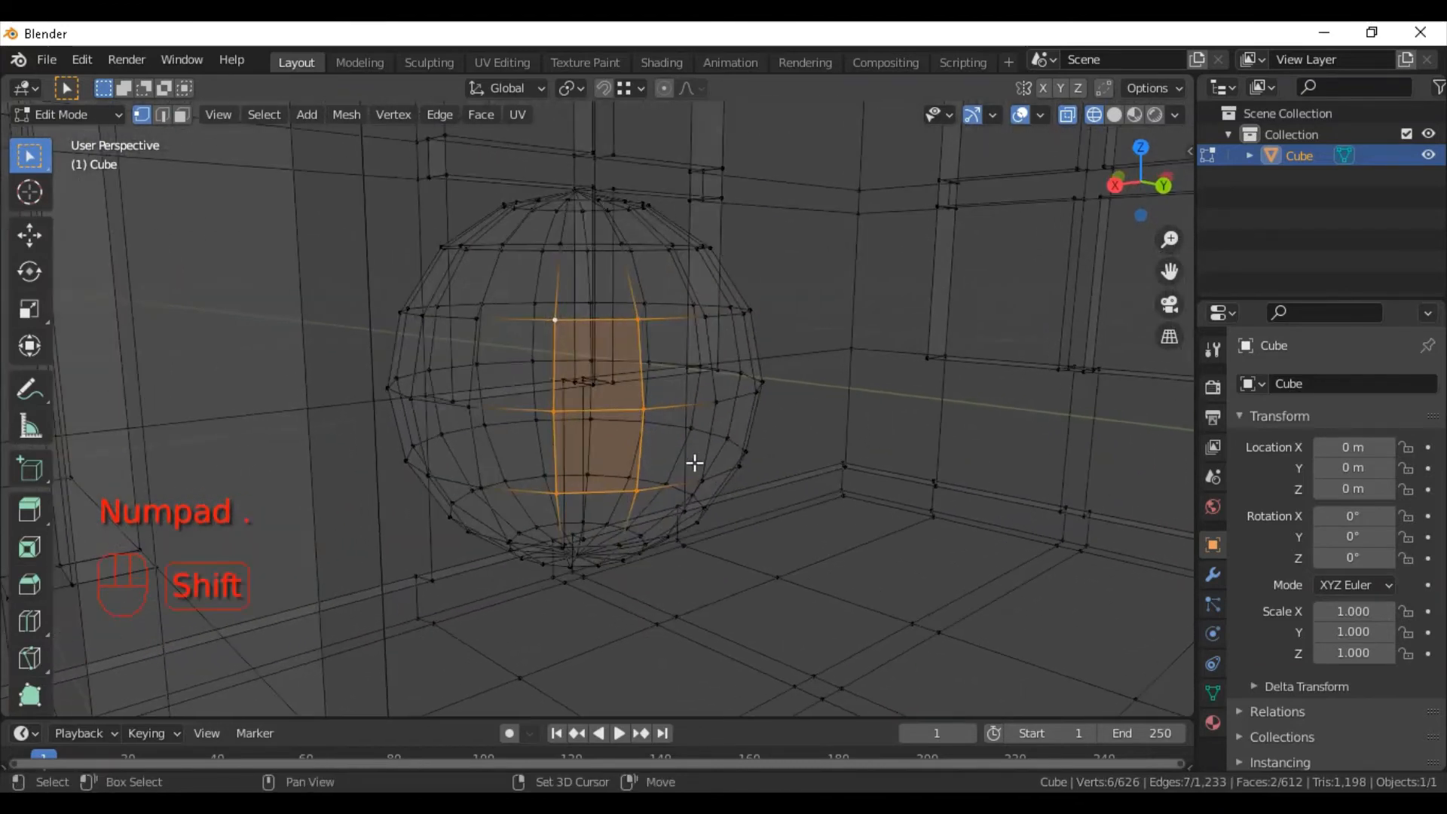
left_click(704, 402, "shift")
left_click(697, 317, "shift")
middle_click_drag(698, 316, 782, 409)
Extrude the selected knob faces sideways toward the door's centre to form a handle bar.
key("e")
left_click(1023, 471)
scroll(891, 487, "down", 3)
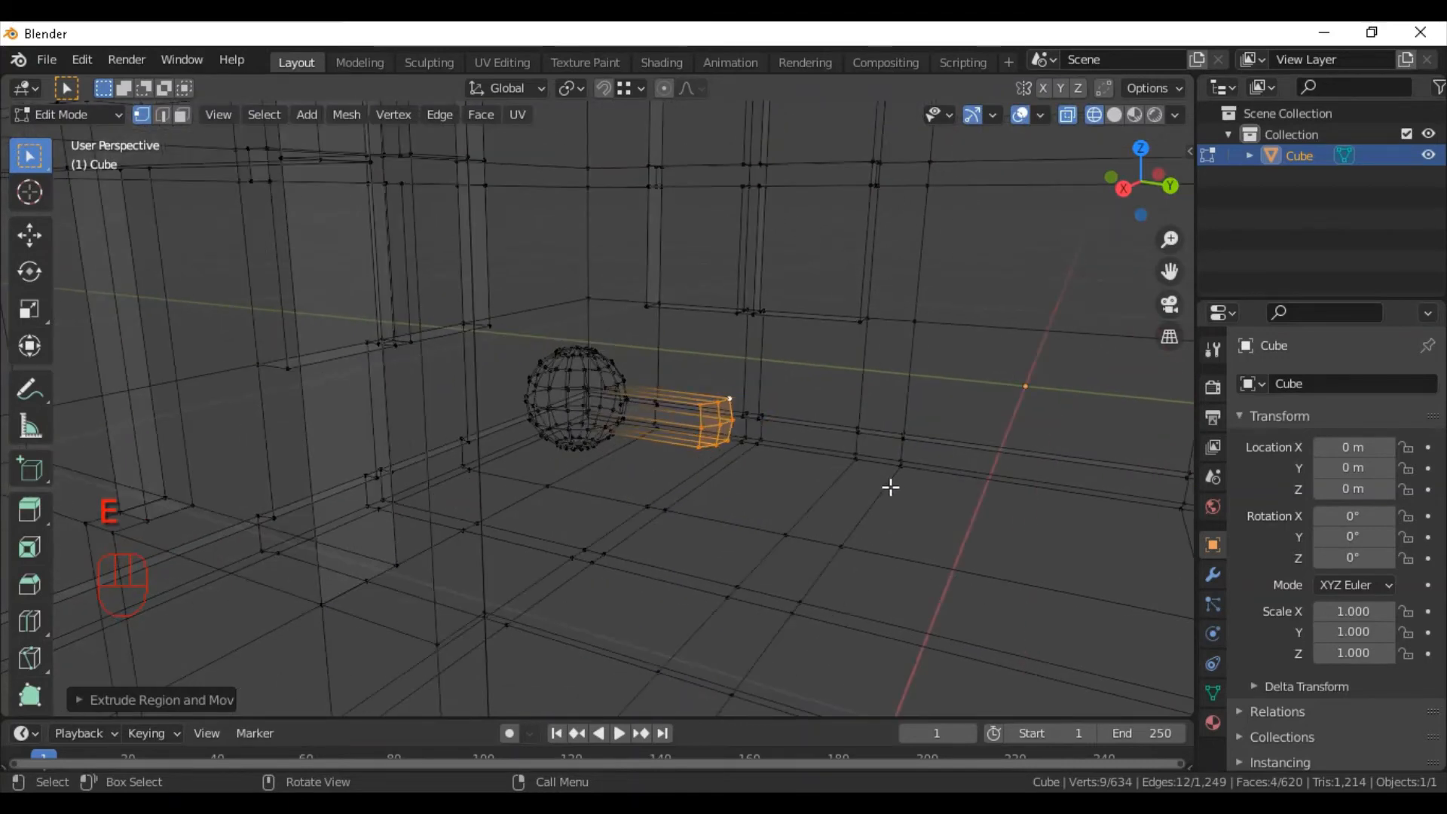
Adjust the handle bar's end along Y and flatten that end by scaling it along Y.
key("g")
key("y")
left_click(910, 462)
key("s")
key("y")
left_click(907, 456)
scroll(908, 455, "down", 5)
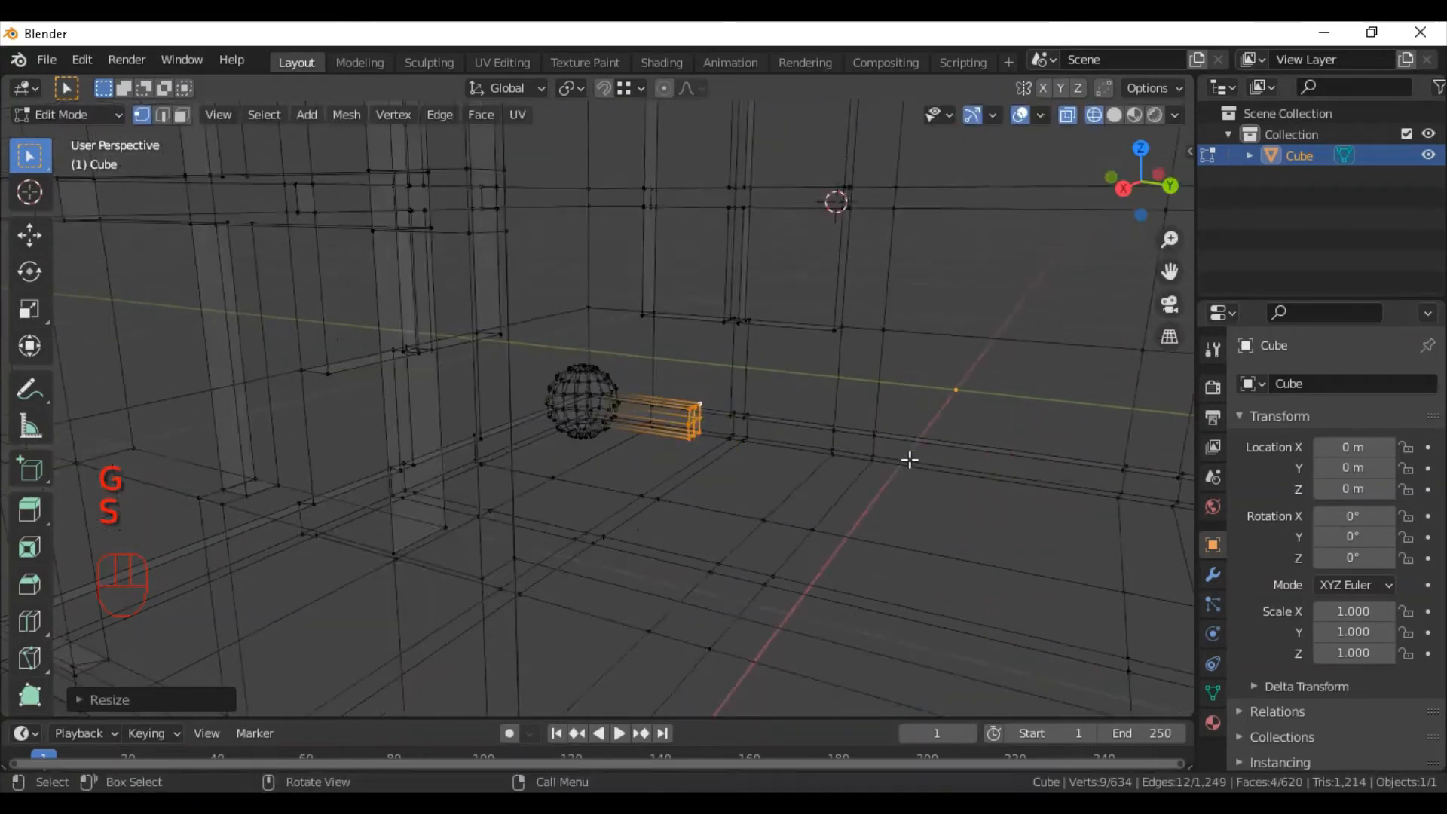
Return to solid shading and examine the door handle and the whole house in Object Mode.
left_click(1113, 114)
key("Tab")
scroll(689, 422, "down", 3)
middle_click_drag(688, 422, 794, 461)
scroll(830, 474, "down", 2)
scroll(830, 472, "up", 5)
scroll(830, 471, "down", 4)
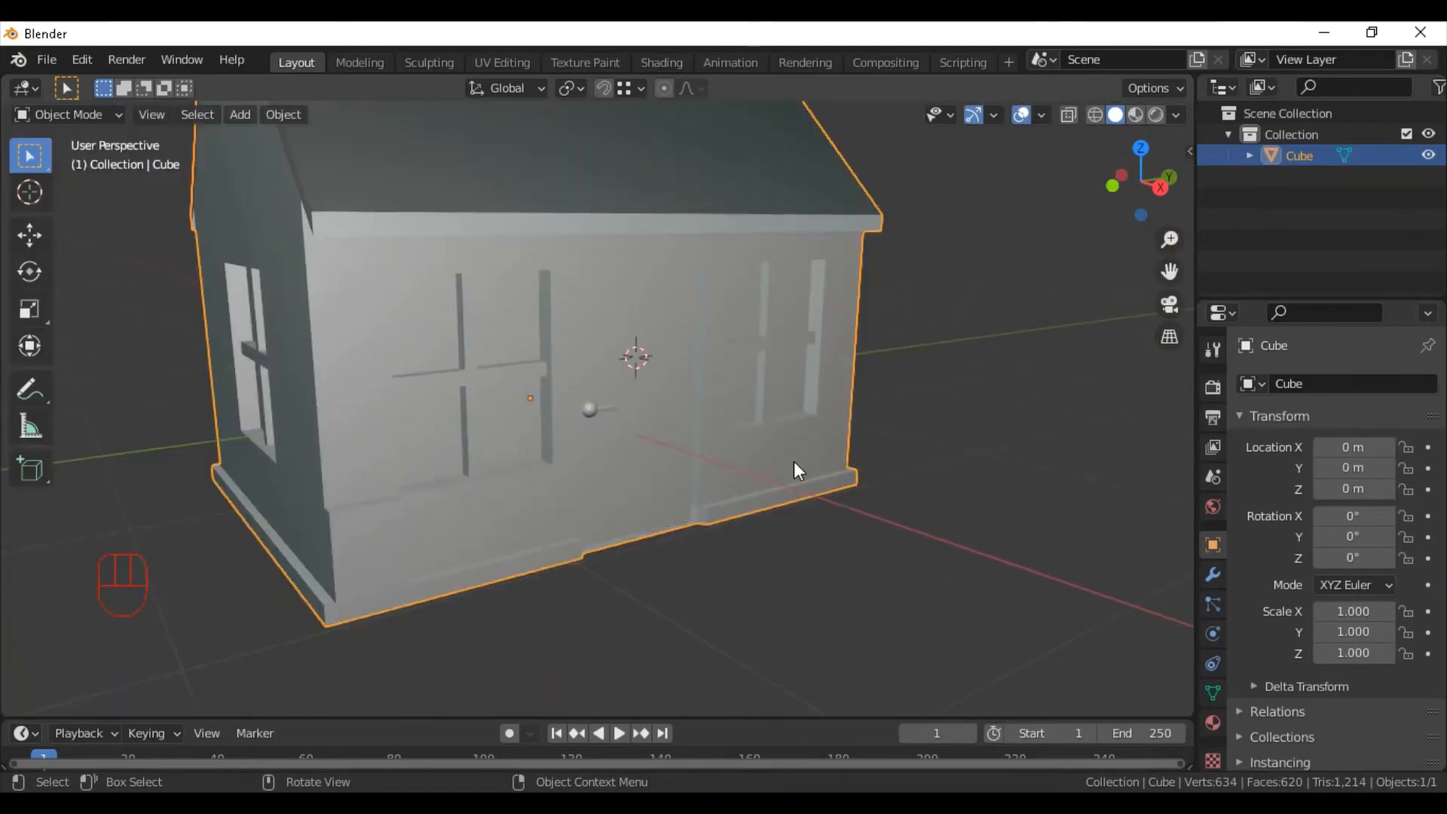
middle_click_drag(475, 403, 575, 410)
scroll(654, 350, "down", 5)
scroll(663, 350, "up", 3)
scroll(691, 350, "down", 1)
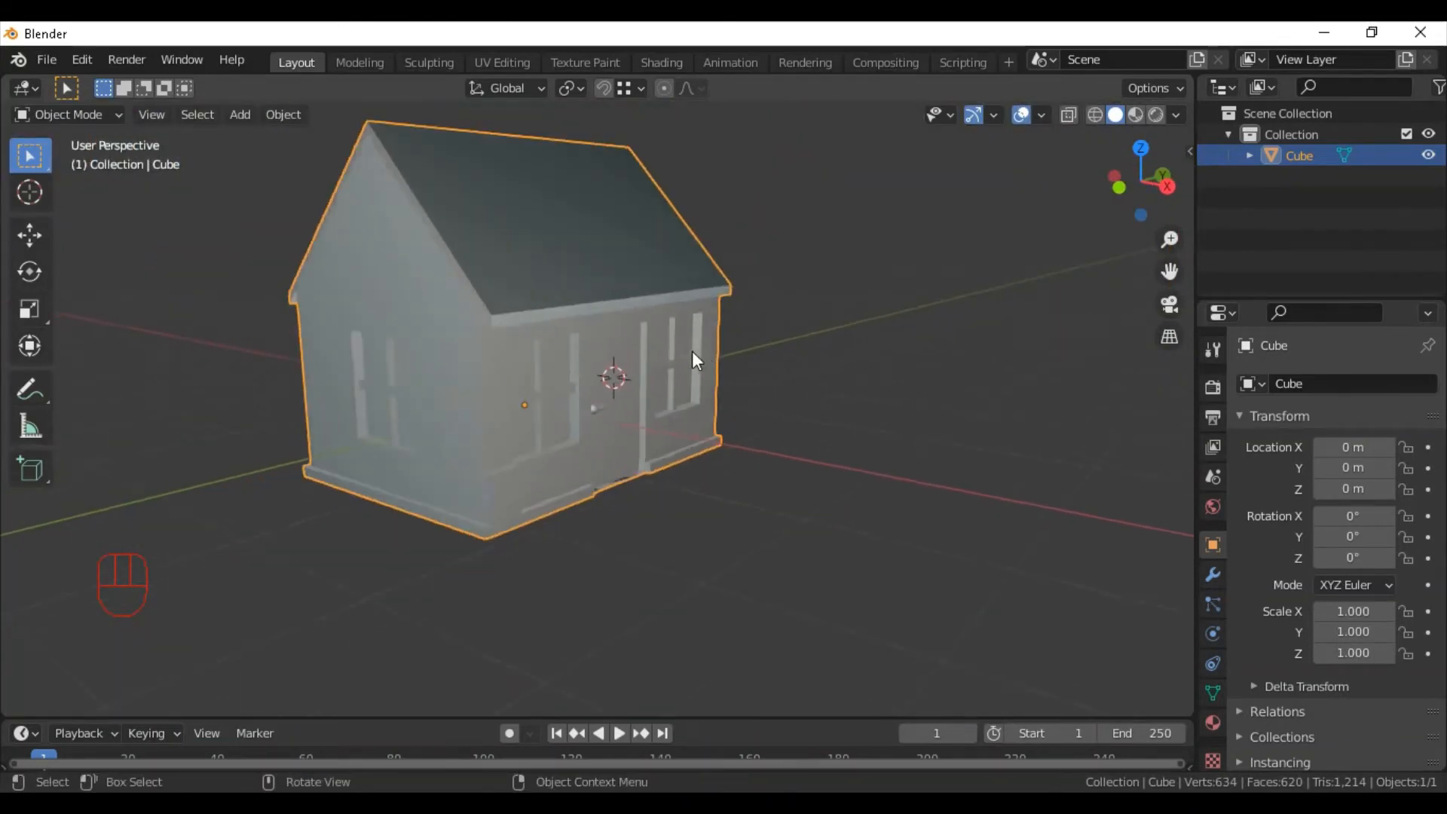
middle_click_drag(691, 350, 799, 347)
middle_click_drag(612, 428, 636, 450, "shift")
Return to Edit Mode, select the linked roof geometry in front view and hide it.
key("Tab")
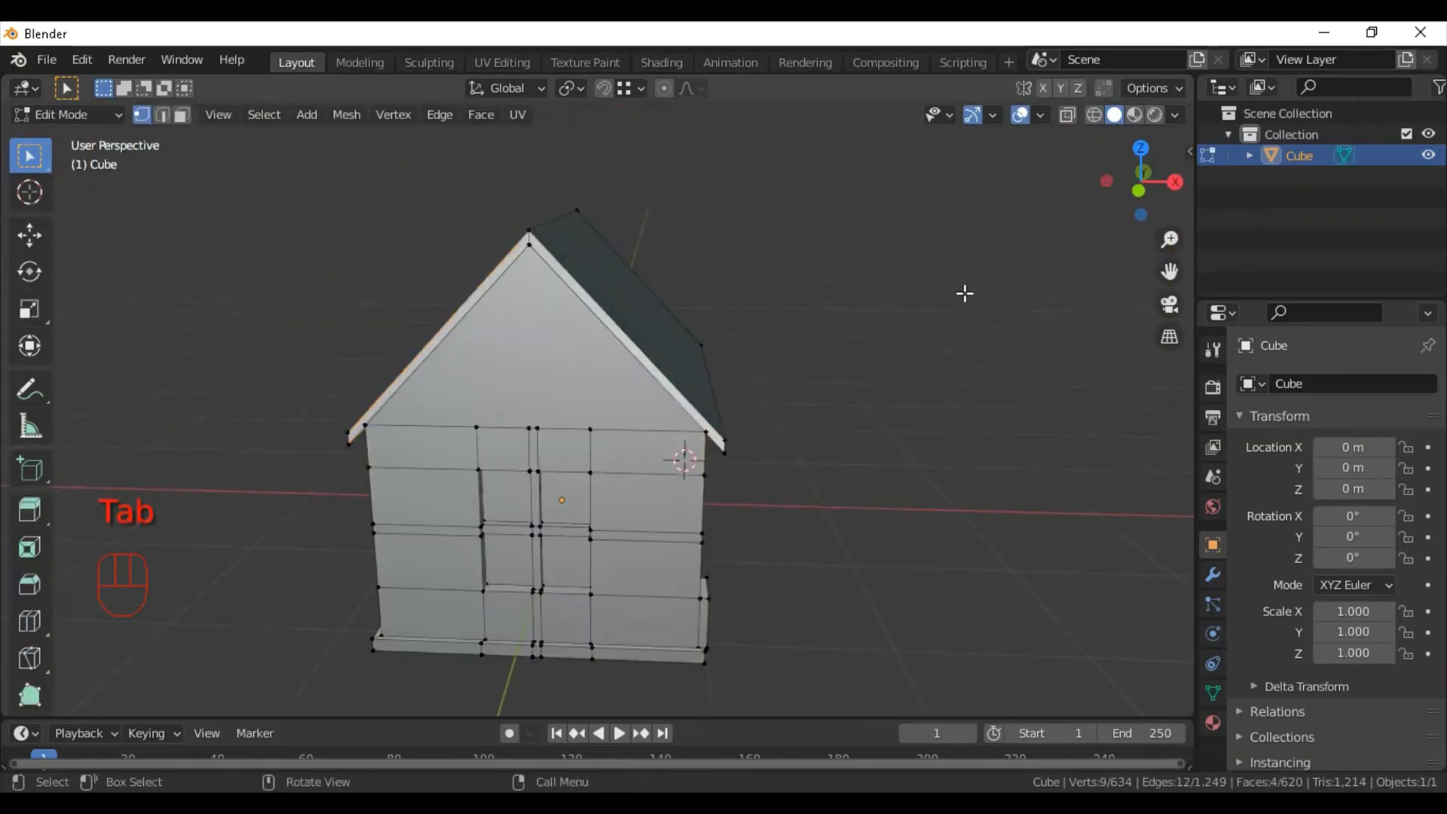
left_click(1144, 195)
middle_click_drag(782, 262, 857, 315, "shift")
key("l")
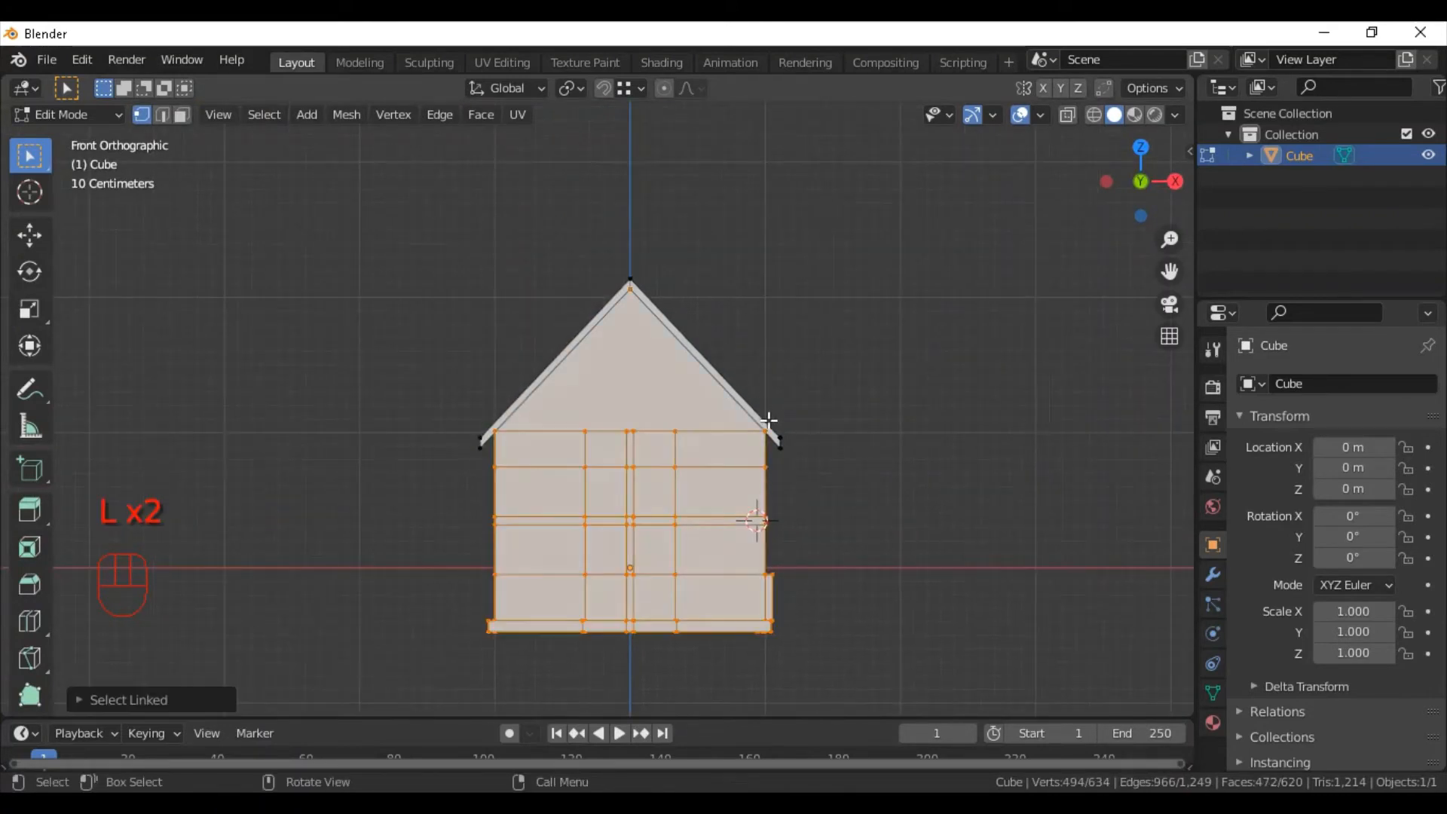
left_click(789, 439)
key("l")
key("h")
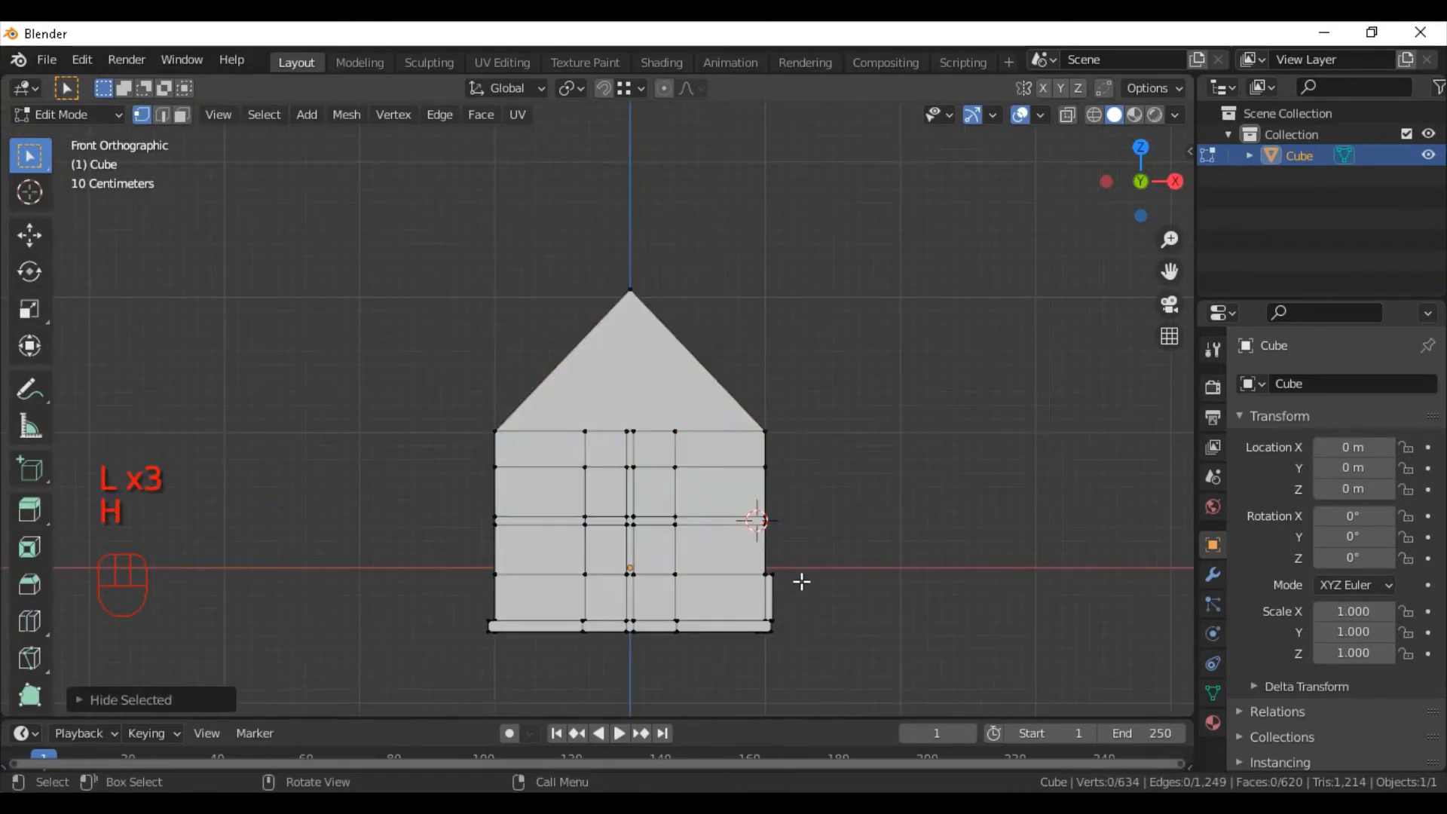
Select the linked door panel in the doorway and hide it.
middle_click_drag(801, 581, 748, 564)
key("l")
key("h")
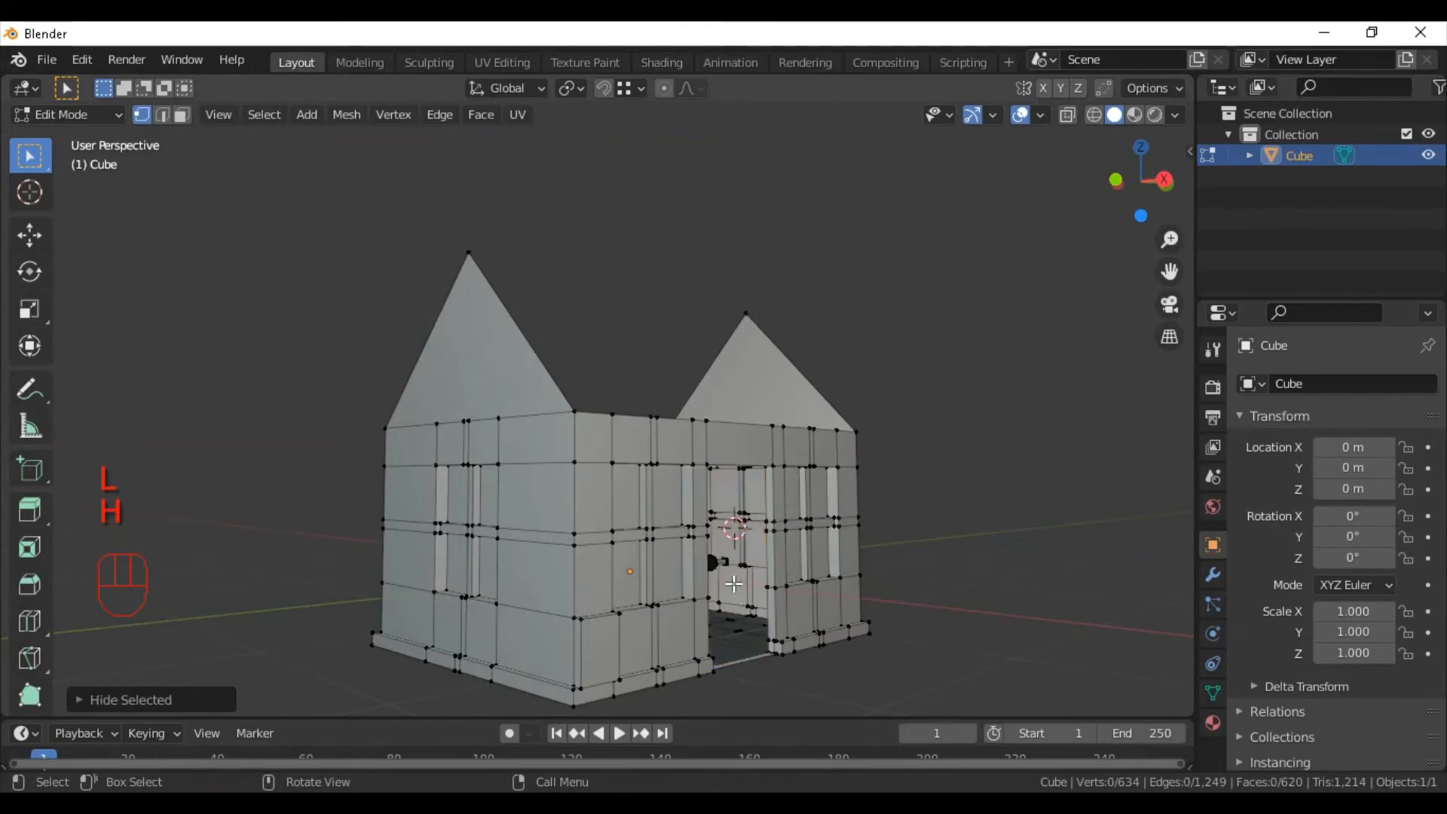
middle_click_drag(743, 500, 795, 515)
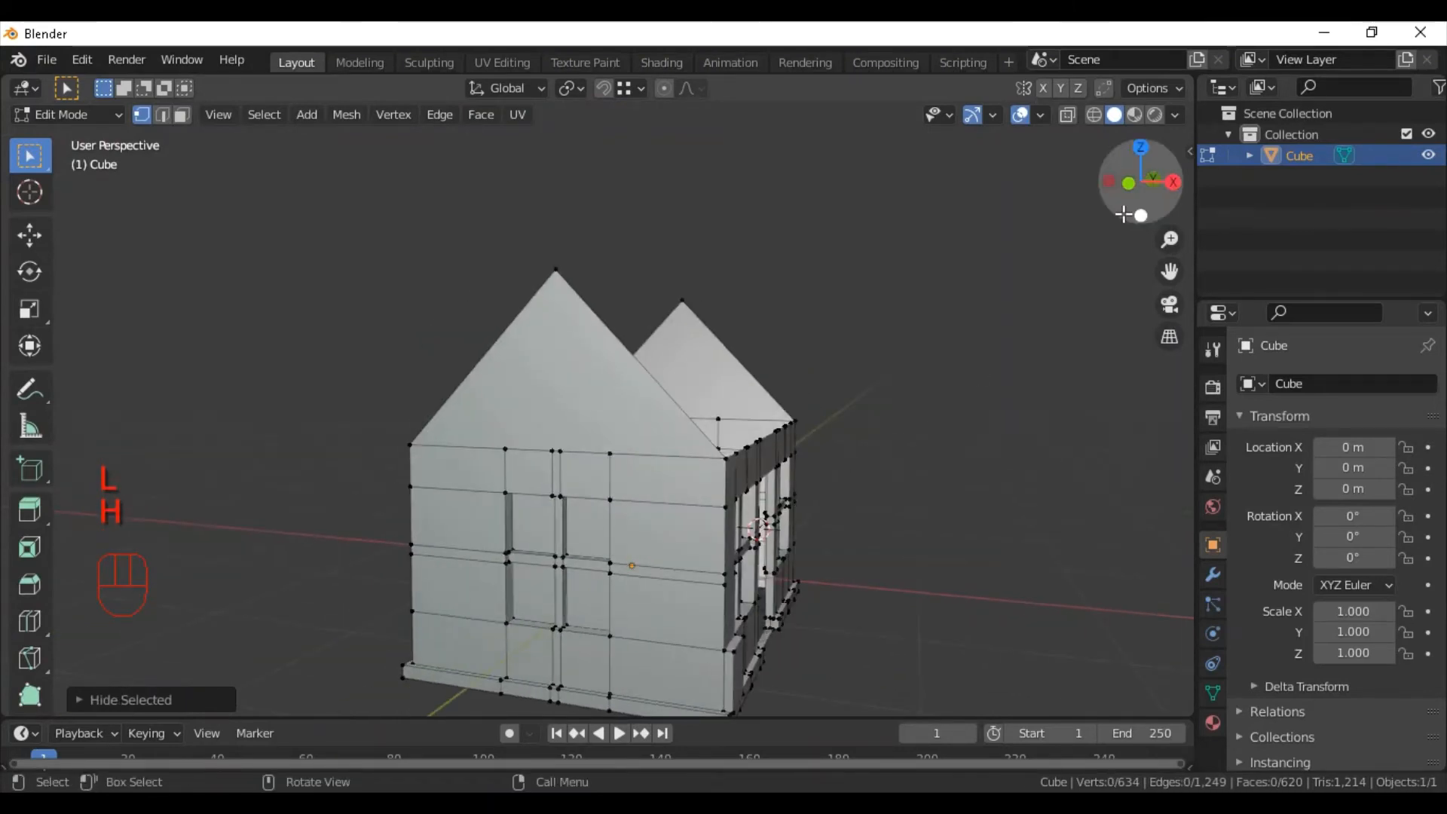
Add a loop cut at the midpoint of each sloping edge on both gables.
left_click(1128, 190)
middle_click_drag(881, 343, 844, 414, "shift")
scroll(815, 426, "up", 4)
key("ctrl+r")
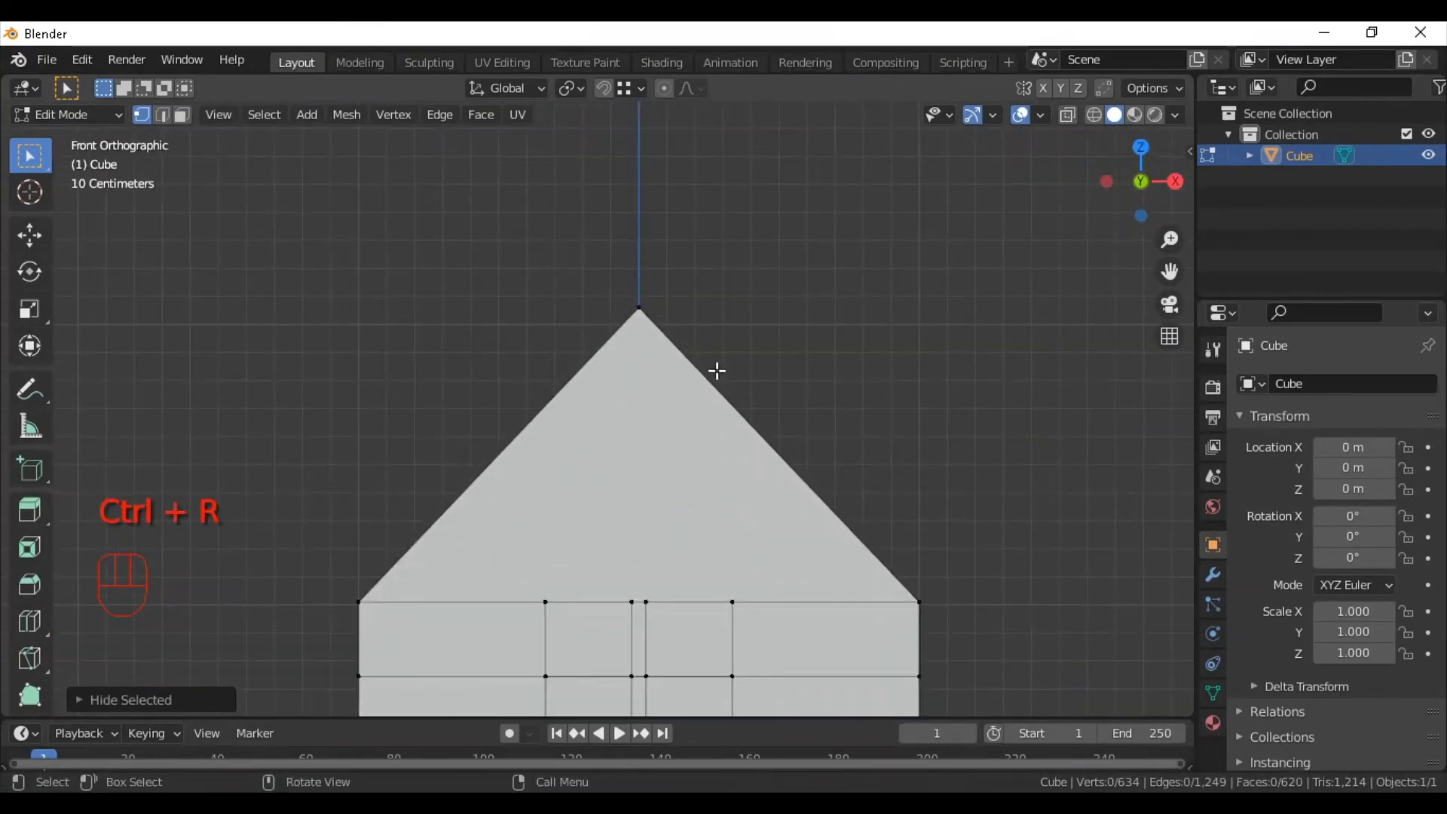
middle_click_drag(716, 369, 716, 438)
key("ctrl+r")
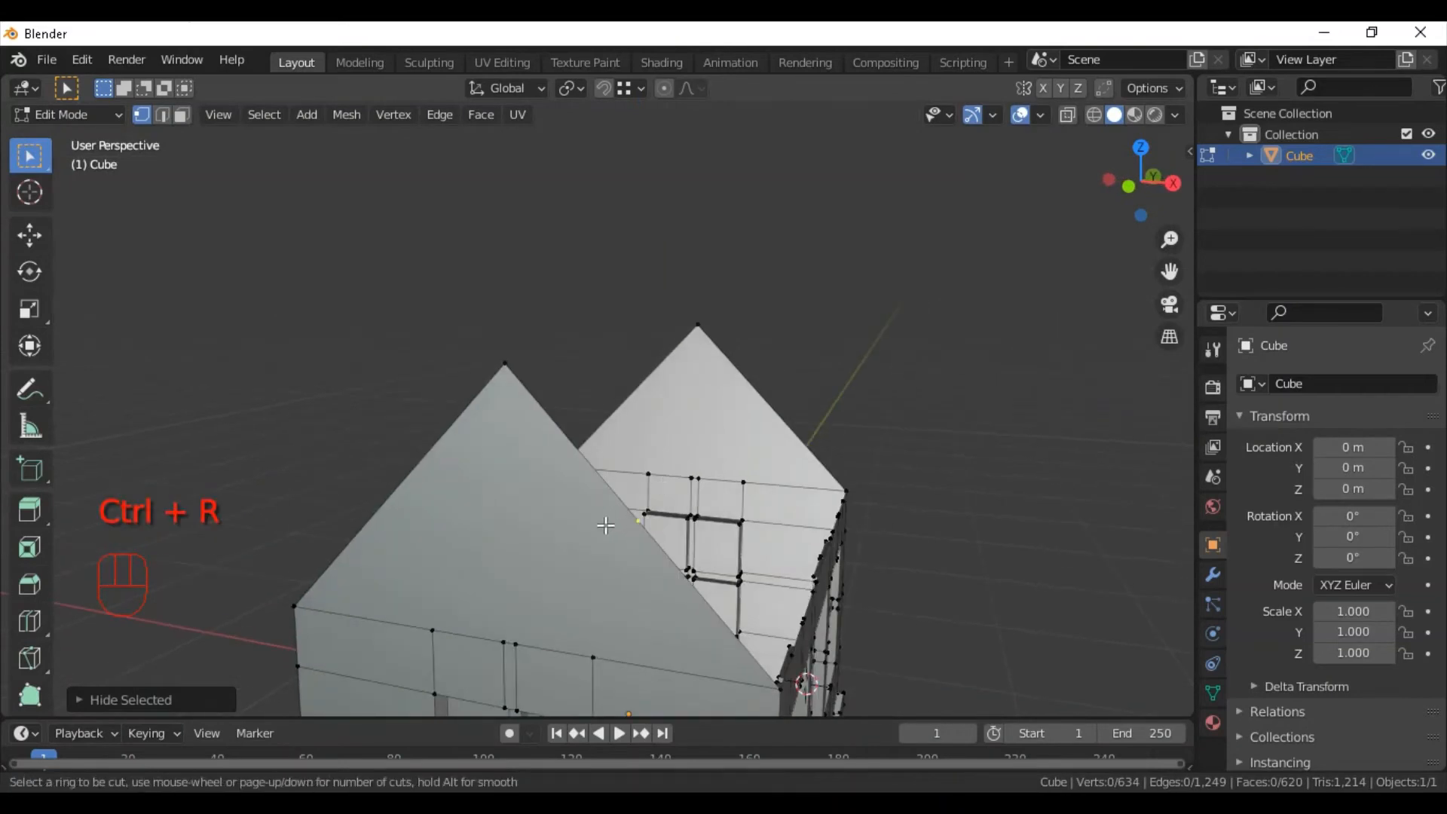
key("ctrl+r")
key("ctrl+r")
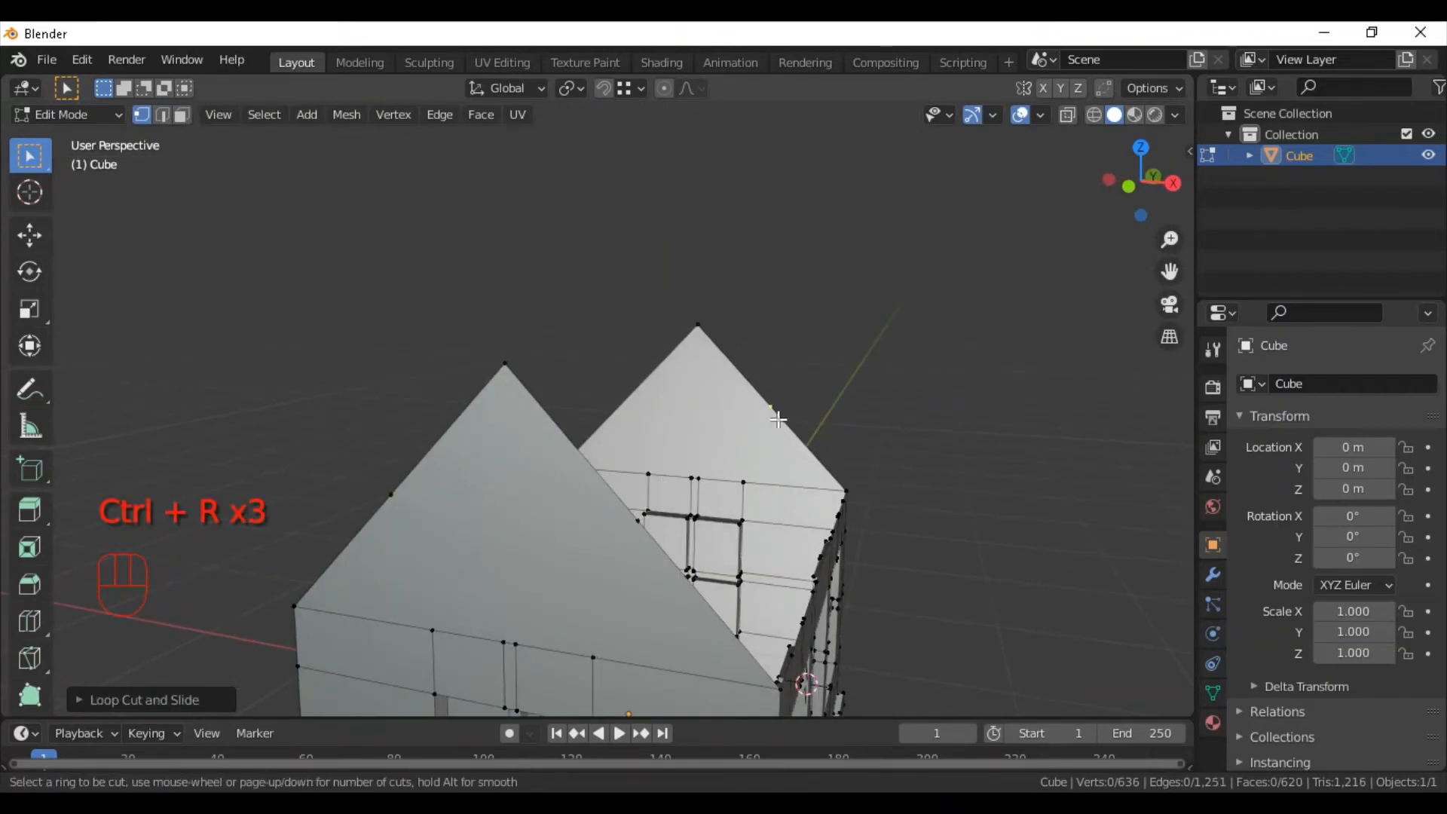
key("ctrl+r")
Switch to face selection and select both triangular gable faces in front wireframe view.
key("3")
key("KP_1")
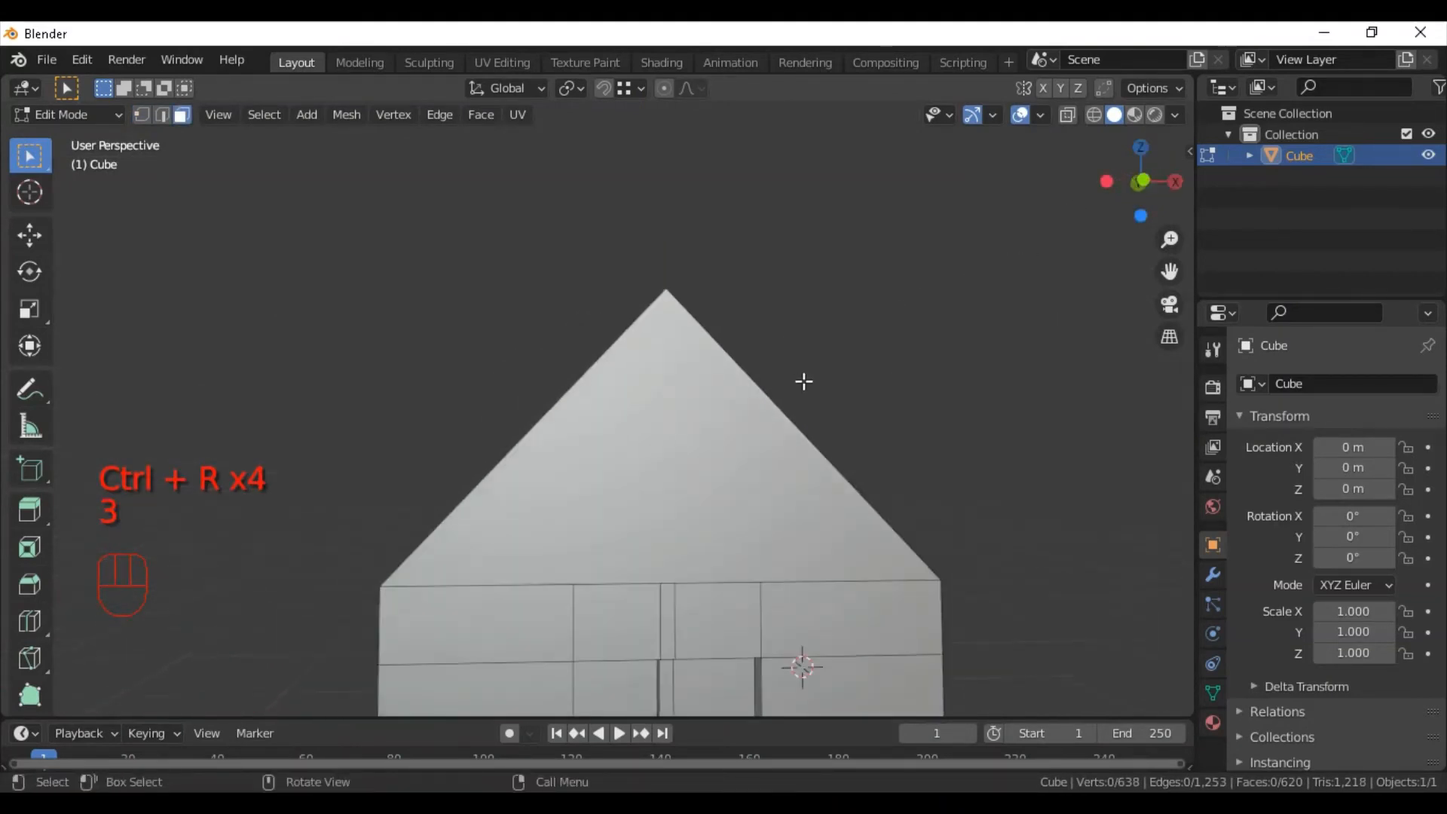
left_click(1096, 115)
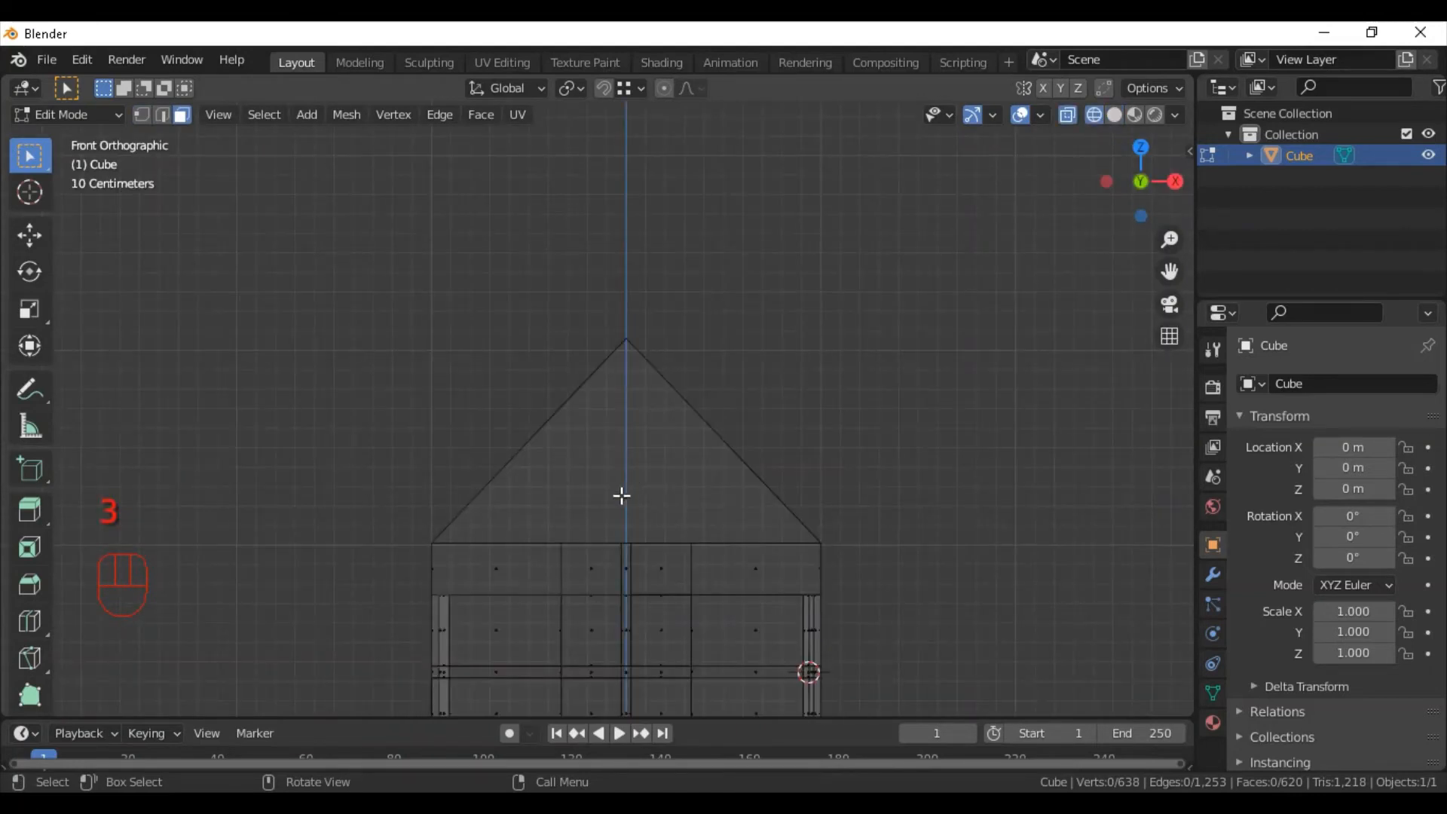
left_click(652, 472)
Try other delete options on the selected gables, starting with Edges, and undo each deletion.
key("x")
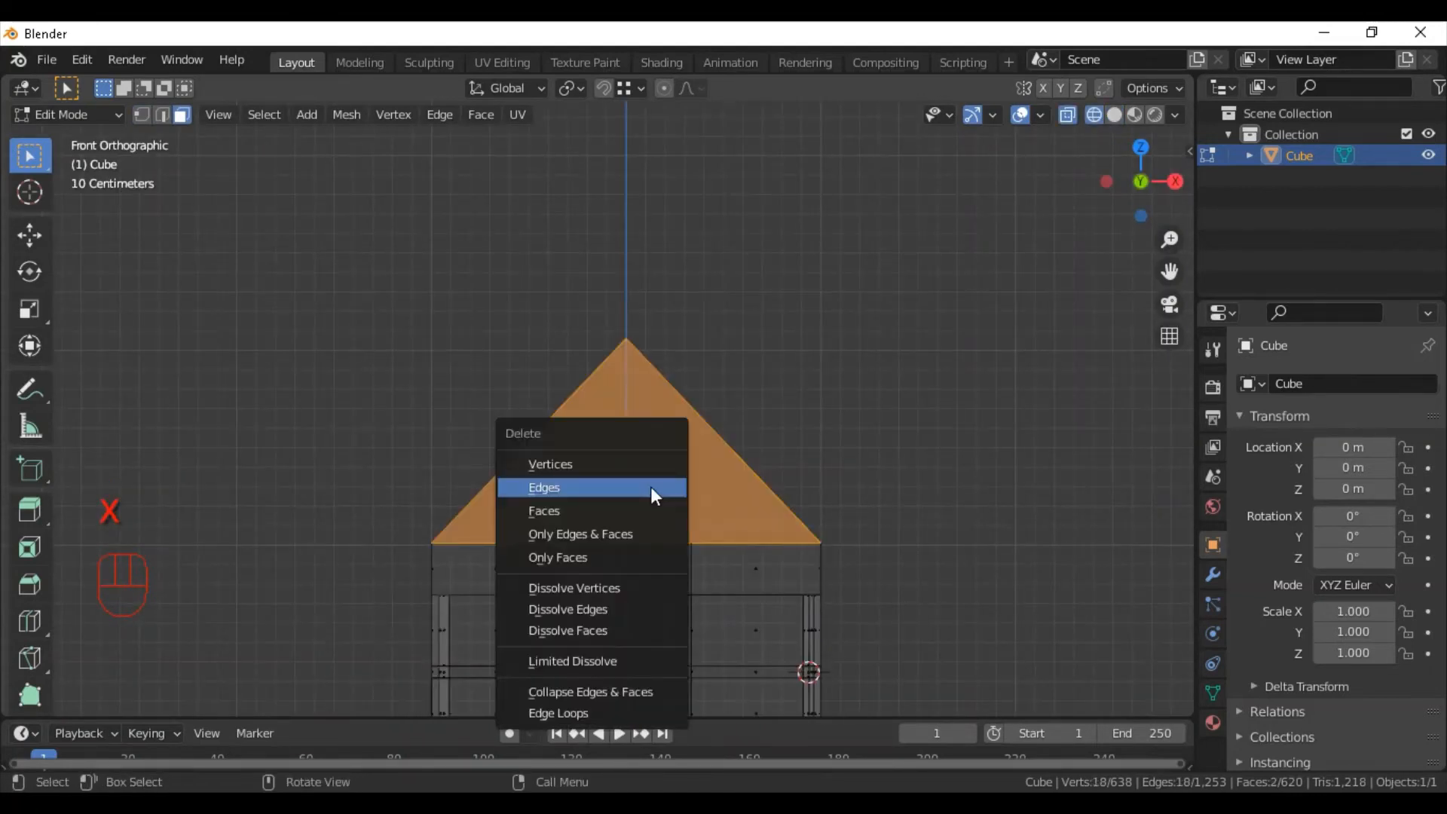
left_click(649, 488)
key("ctrl+z")
key("x")
left_click(645, 530)
mouse_move(764, 447)
middle_mouse_down()
mouse_move(714, 475)
mouse_move(788, 442)
middle_mouse_up()
key("ctrl+z")
Delete only the faces of the two selected gables, keeping their edges and vertices.
key("x")
left_click(725, 522)
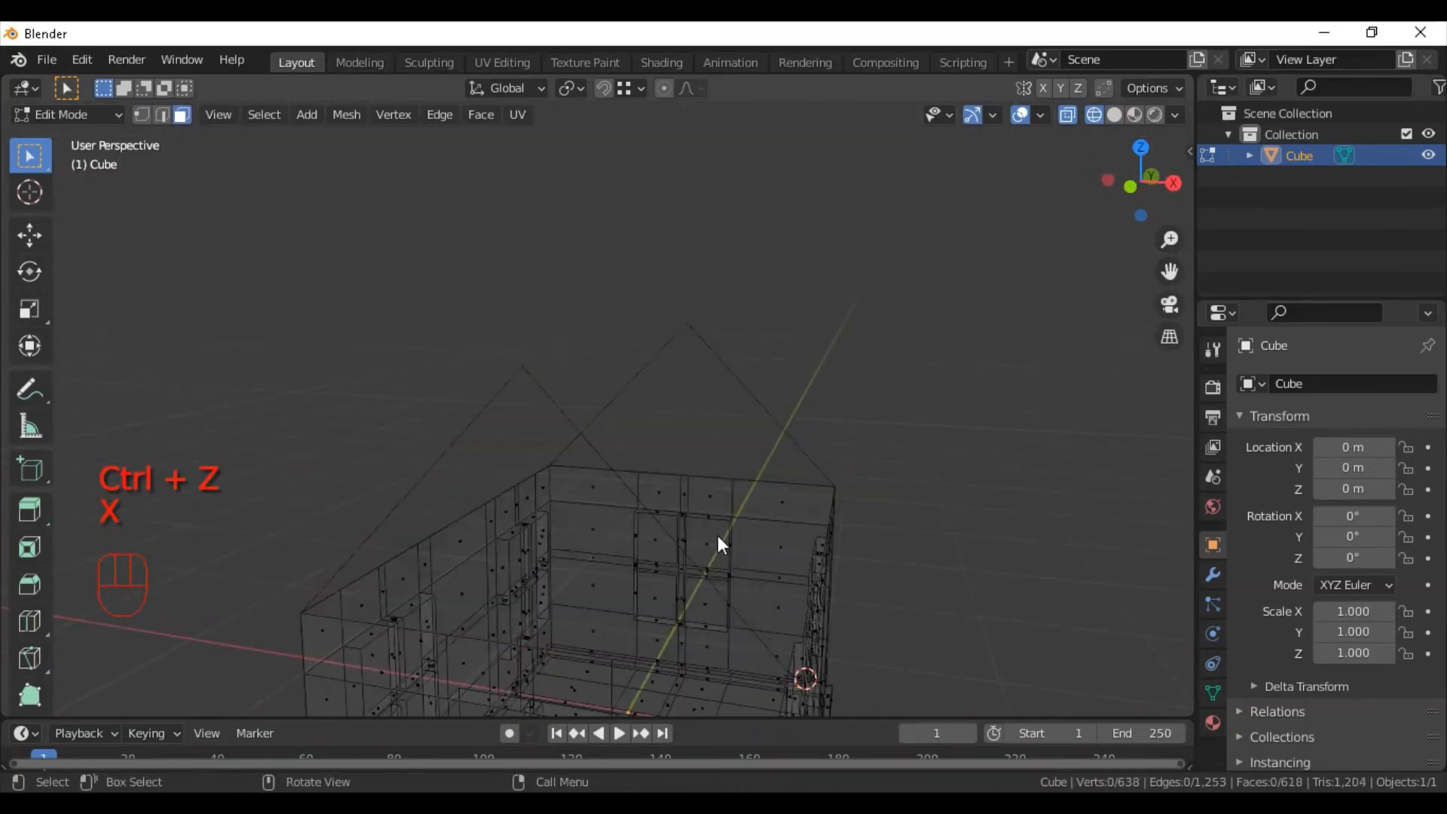
Fill the upper triangle of each gable with a face between the peak and the two sloping-edge midpoints.
middle_click_drag(717, 539, 832, 450)
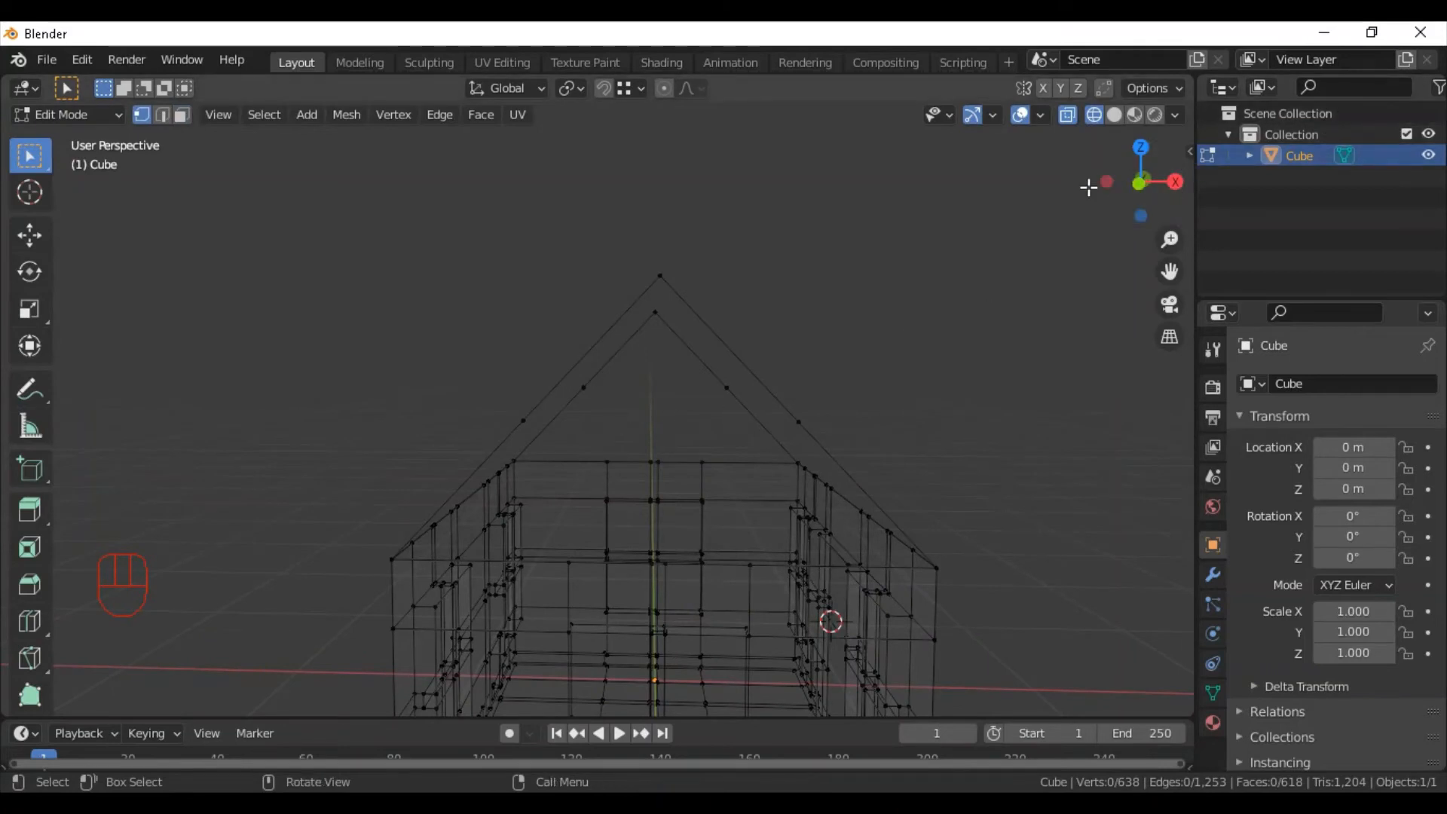
left_click(1105, 181)
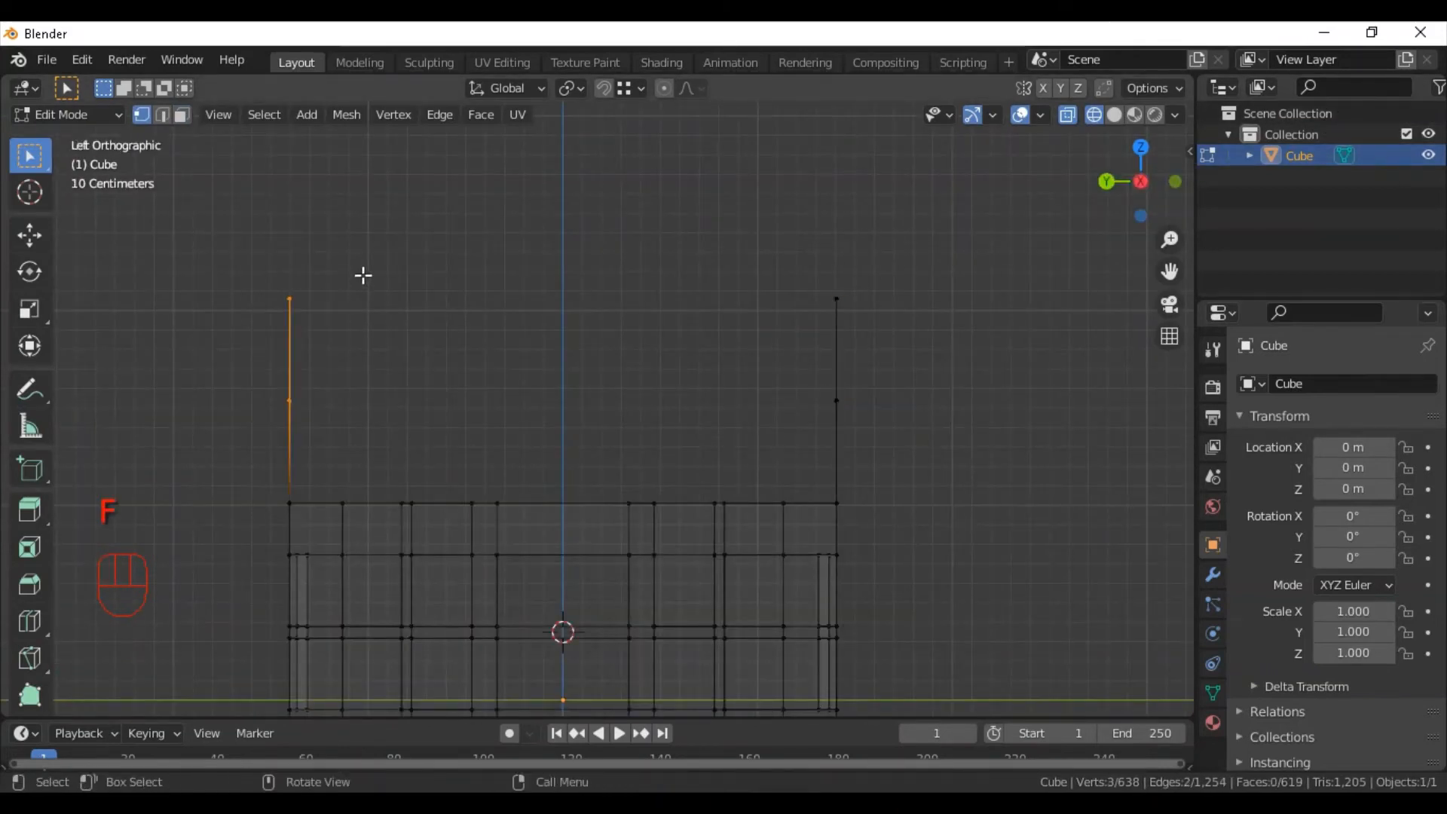
middle_click_drag(937, 416, 849, 410)
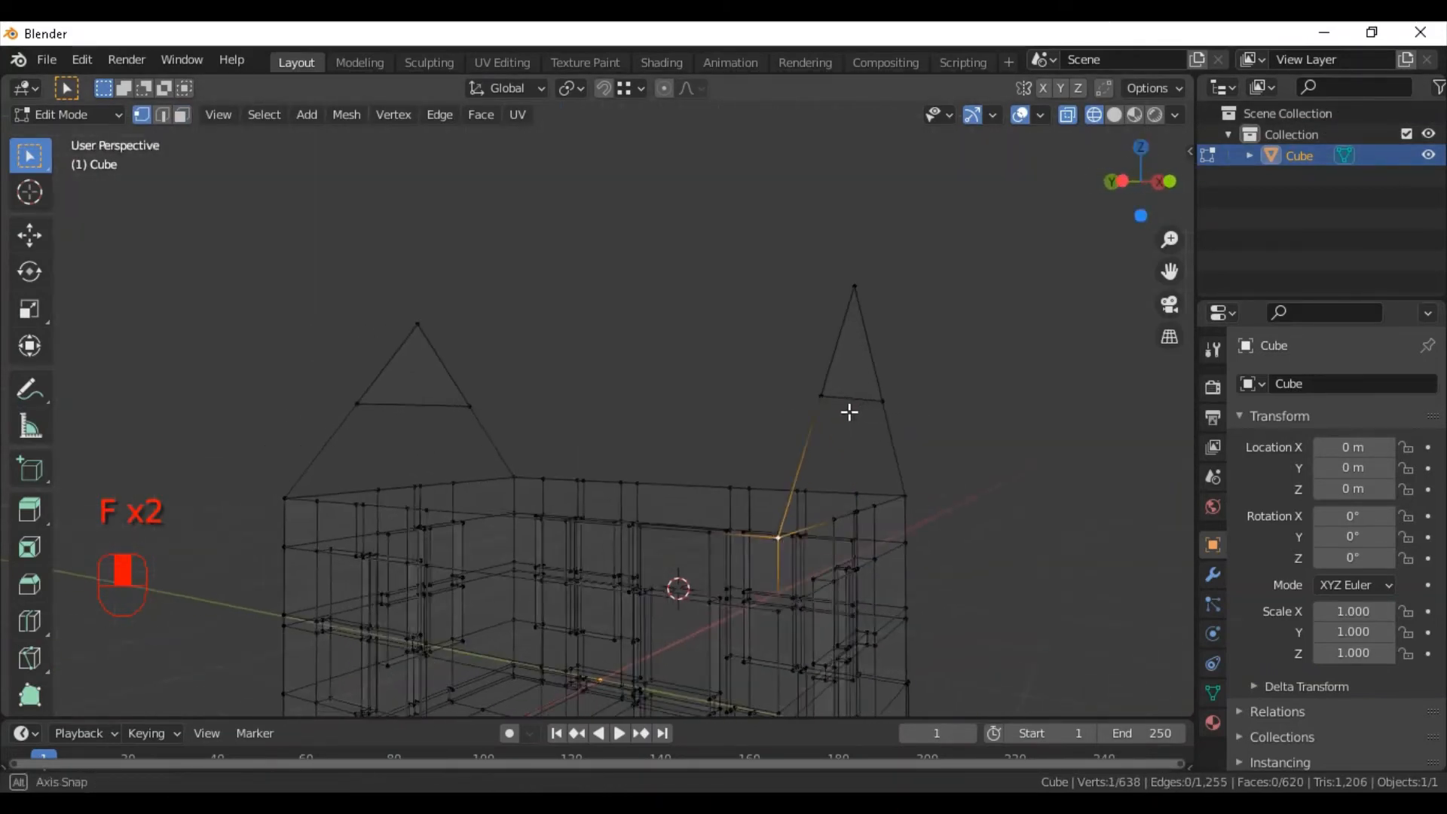
Fill the lower section of each gable with a four-sided face below its horizontal midline edge.
left_click(1110, 182)
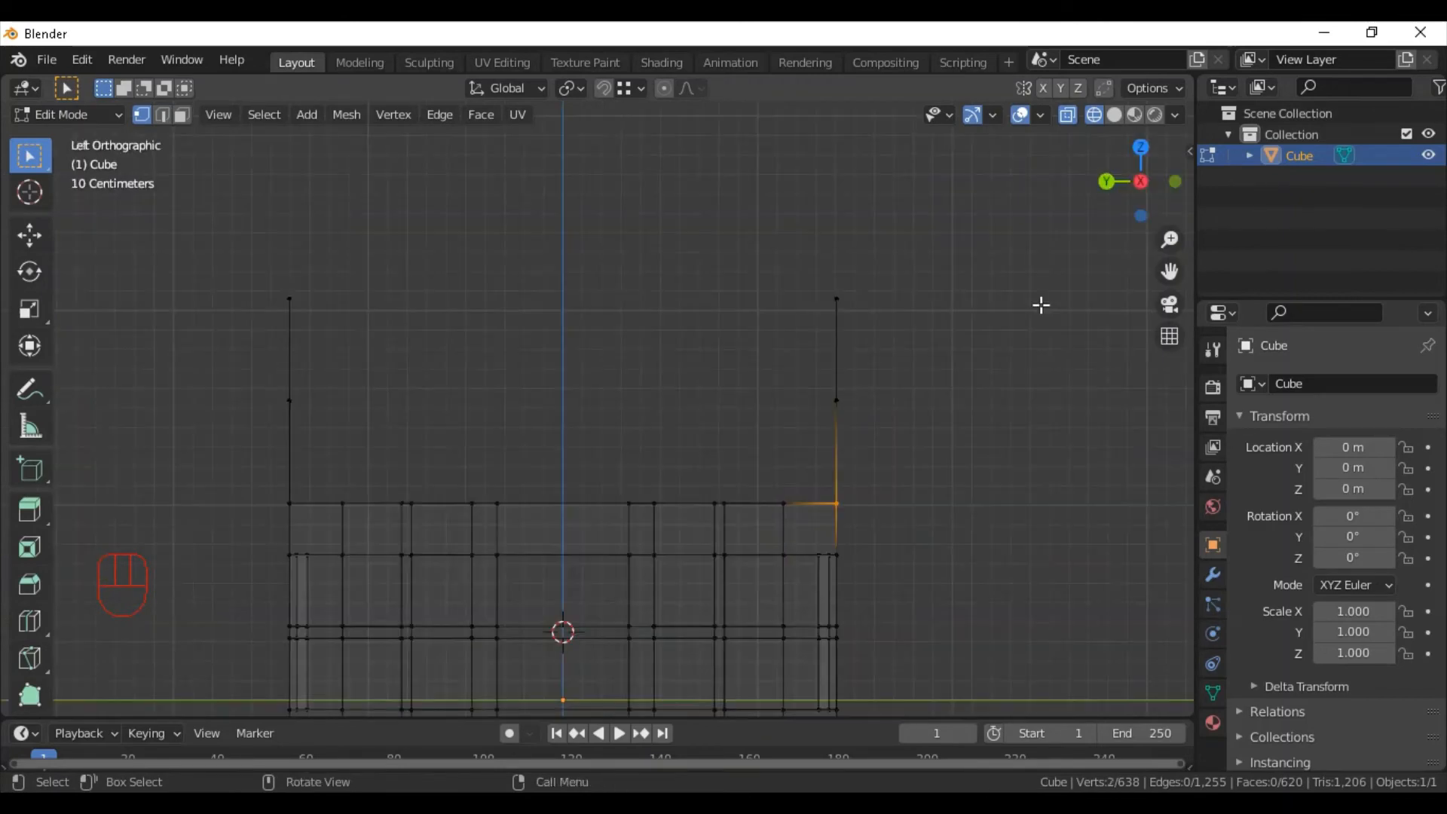
middle_click_drag(999, 392, 490, 489)
key("f")
left_click(486, 491)
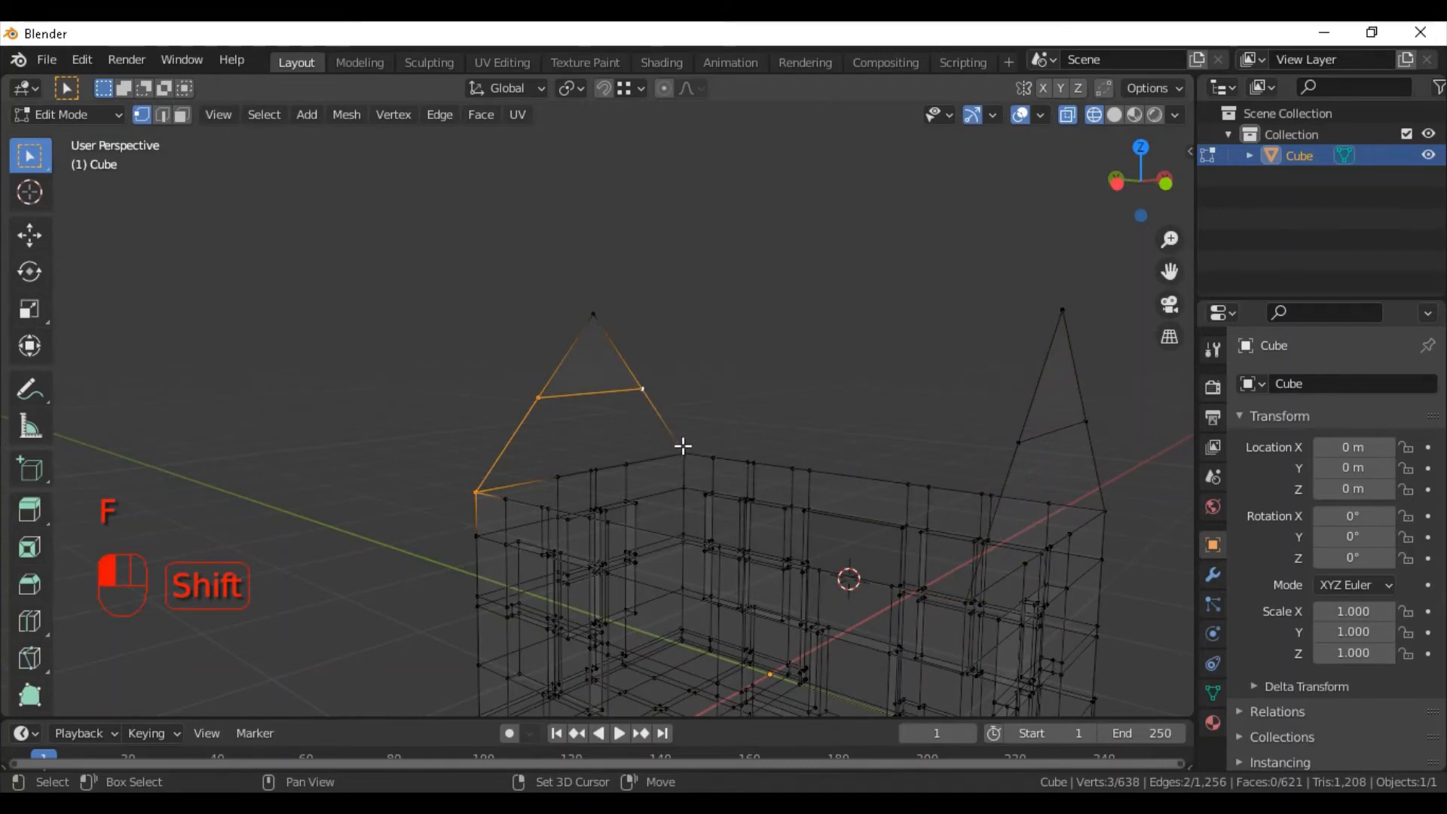
left_click(683, 446, "shift")
key("f")
middle_click_drag(840, 500, 698, 485)
scroll(698, 484, "down", 2)
In solid-shaded front view, add two evenly spaced loop cuts running up the front gable's lower section.
left_click(1140, 186)
left_click(1114, 115)
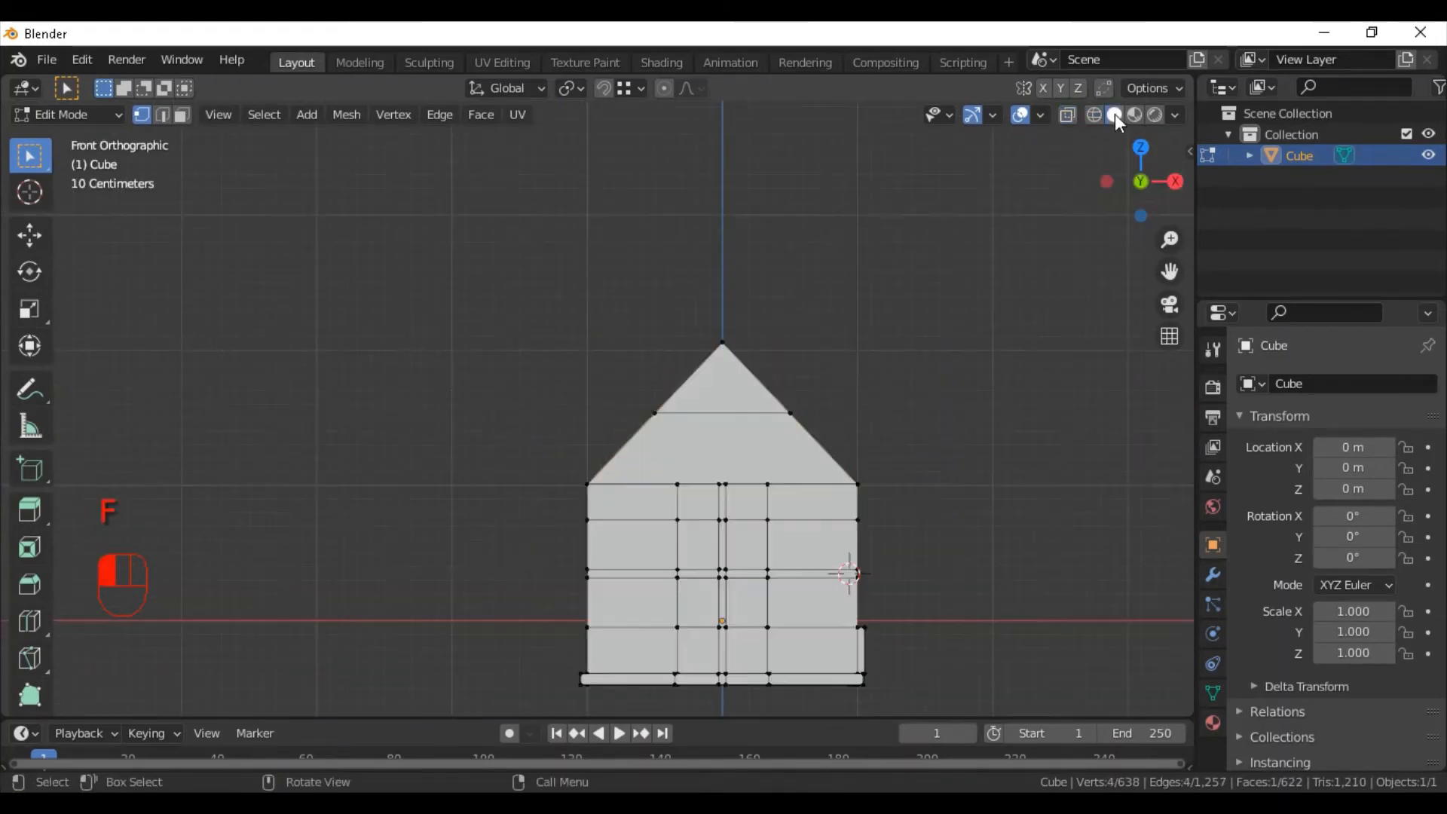
middle_click_drag(990, 372, 866, 313, "shift")
scroll(656, 346, "up", 4)
key("ctrl+r")
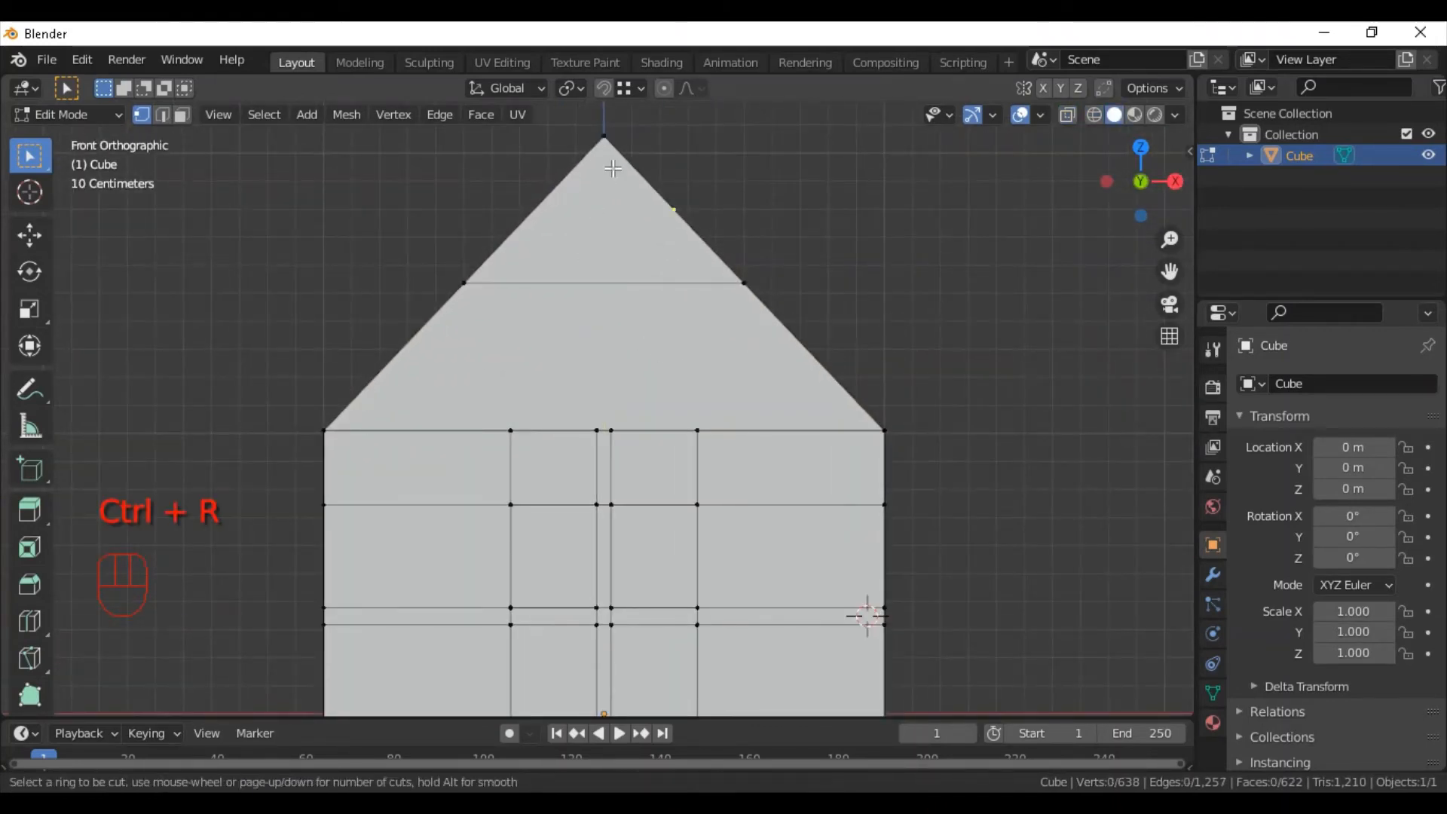
left_click(610, 275)
left_click(611, 273)
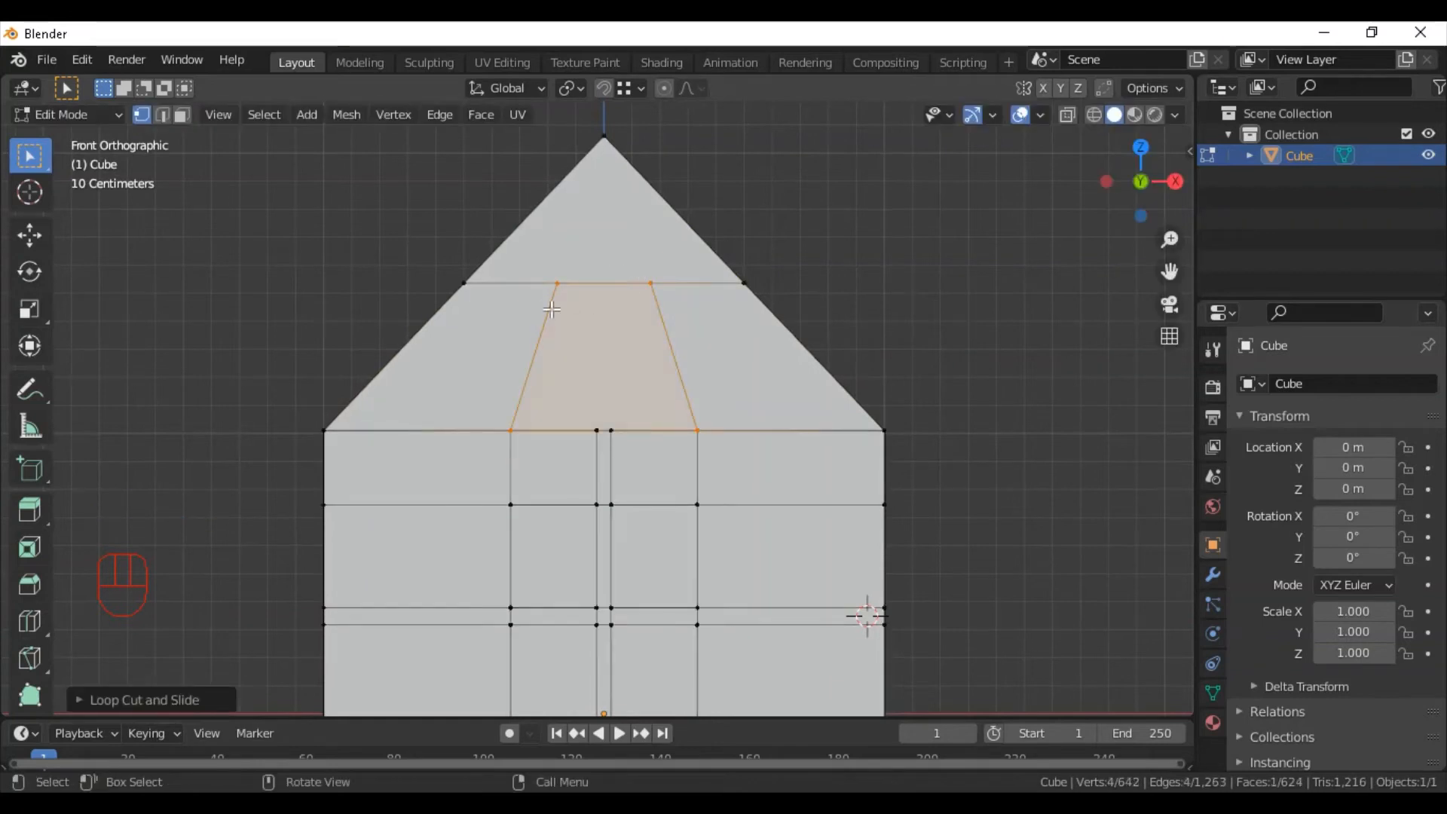
Scale the upper two vertices of the front gable's cuts apart along X until the cut edges are vertical.
left_click_drag(539, 312, 698, 253)
key("s")
key("x")
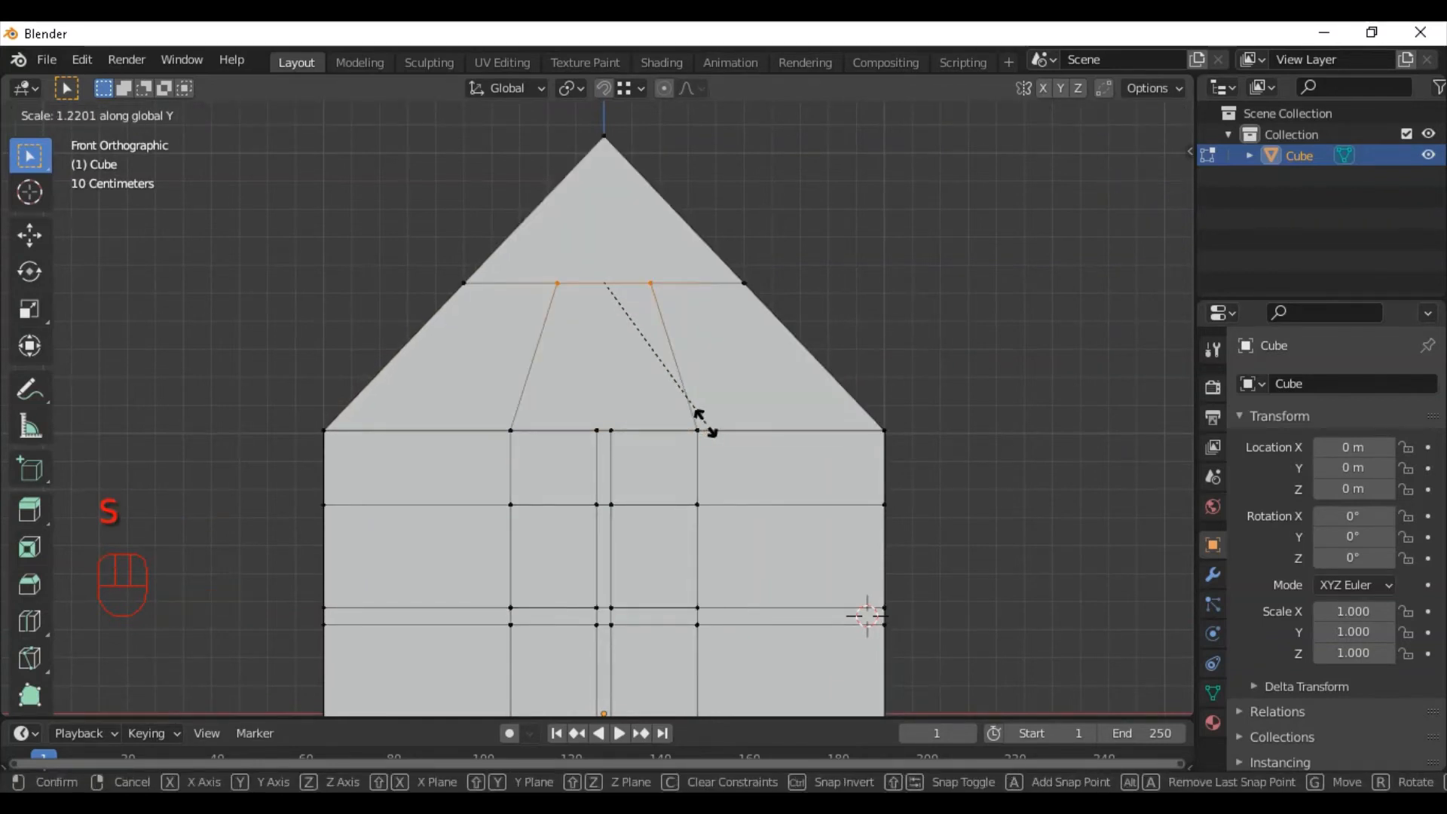
left_click(707, 424)
middle_click_drag(723, 404, 663, 422)
scroll(678, 387, "down", 3)
middle_click_drag(663, 422, 572, 422, "shift")
Extrude the front gable's middle panel inward as a window recess.
key("3")
left_click(489, 422)
scroll(528, 430, "up", 2)
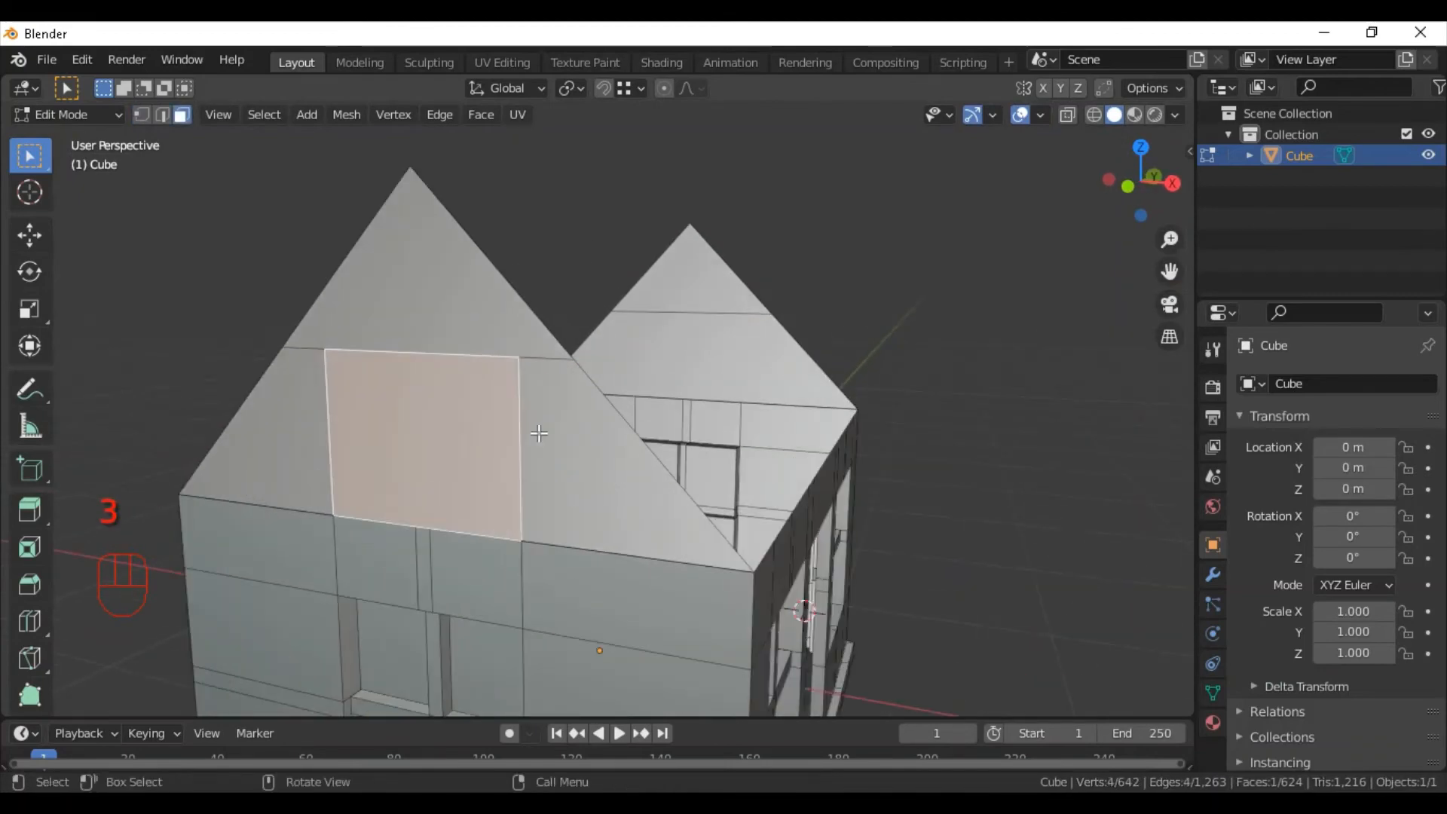
key("e")
left_click(363, 691, "ctrl")
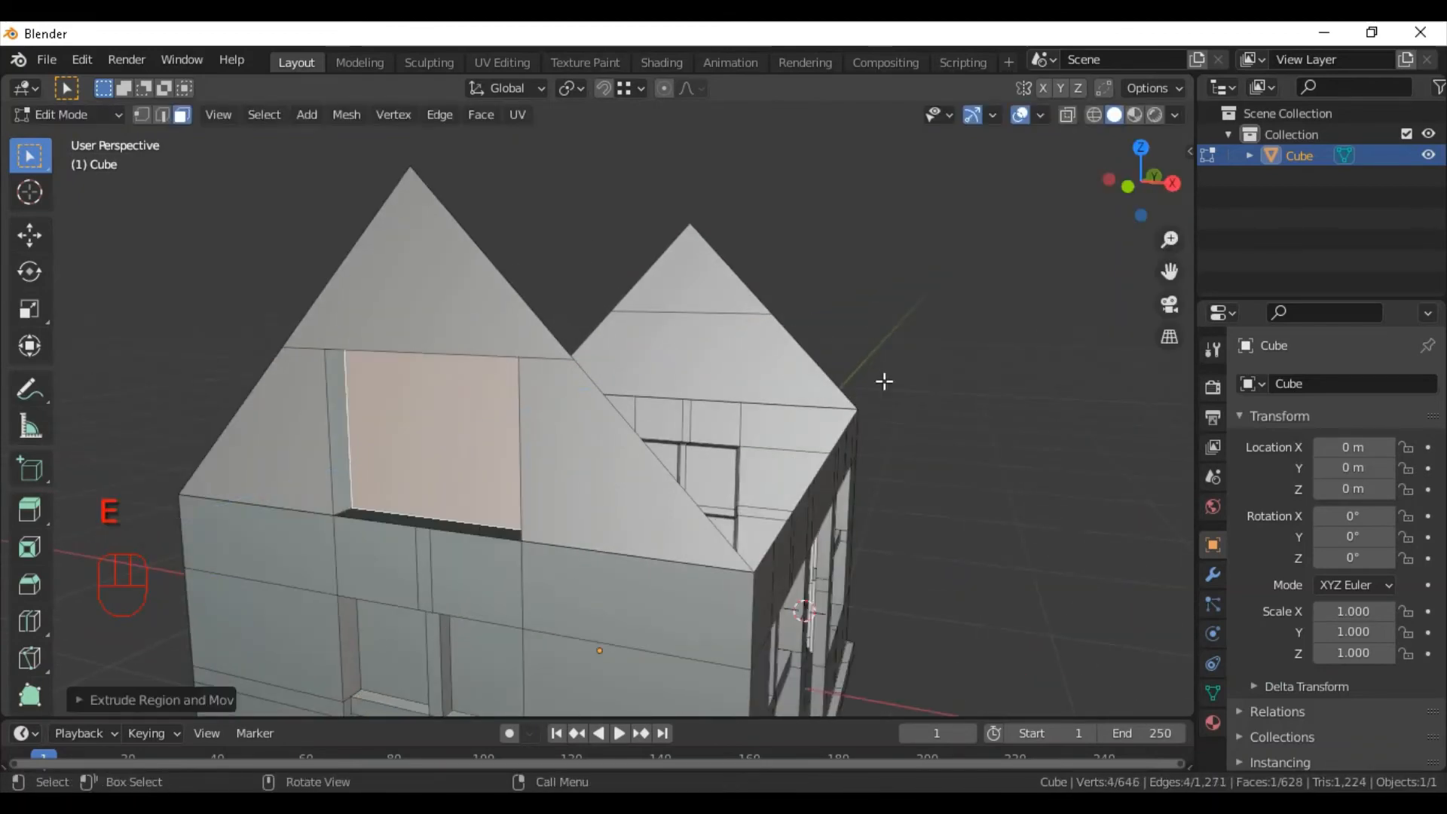
Add two evenly spaced loop cuts running up the back gable's lower section.
middle_click_drag(883, 381, 549, 429)
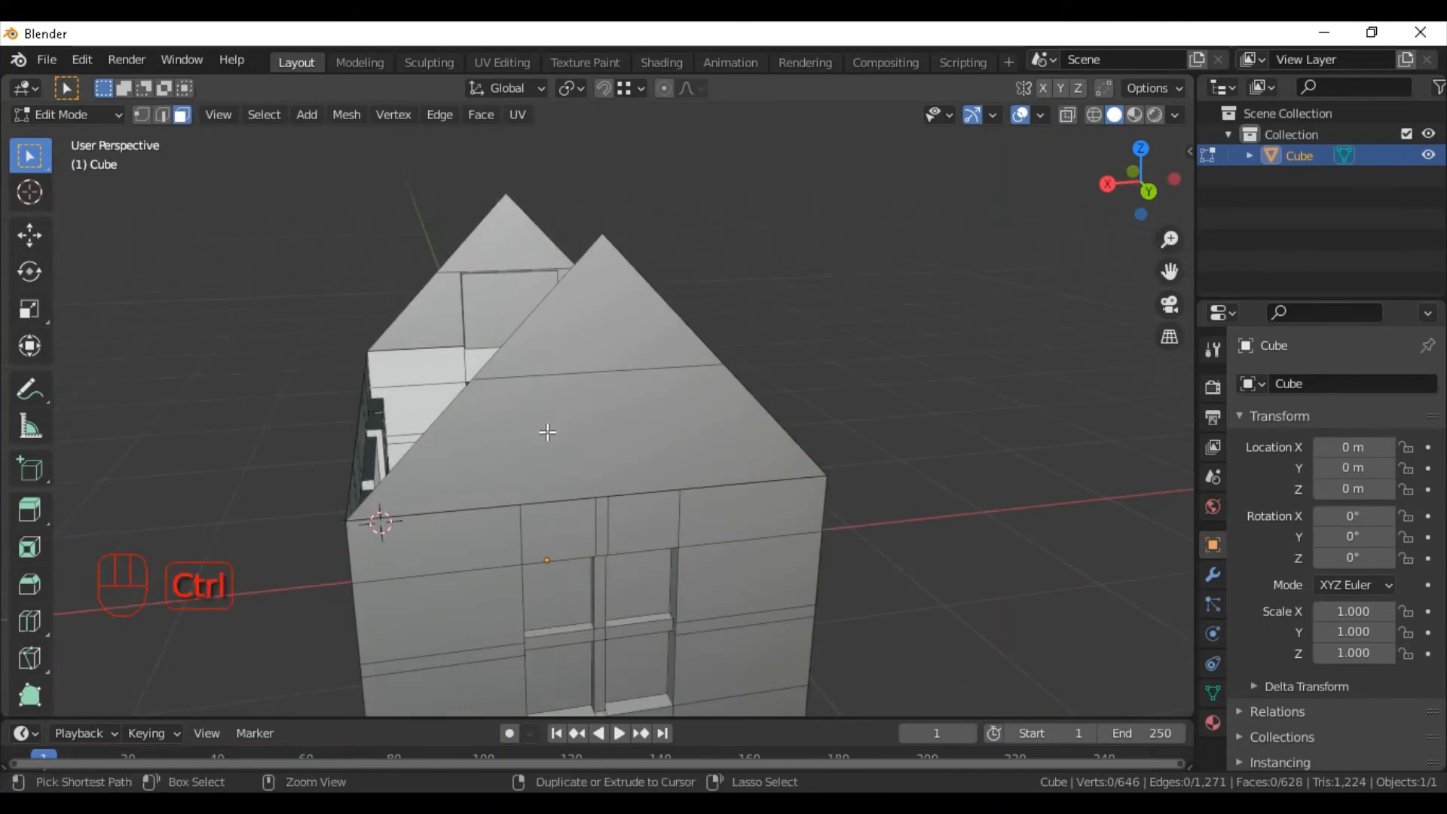
key("ctrl+r")
scroll(602, 446, "up", 1)
left_click(607, 453)
right_click(595, 441)
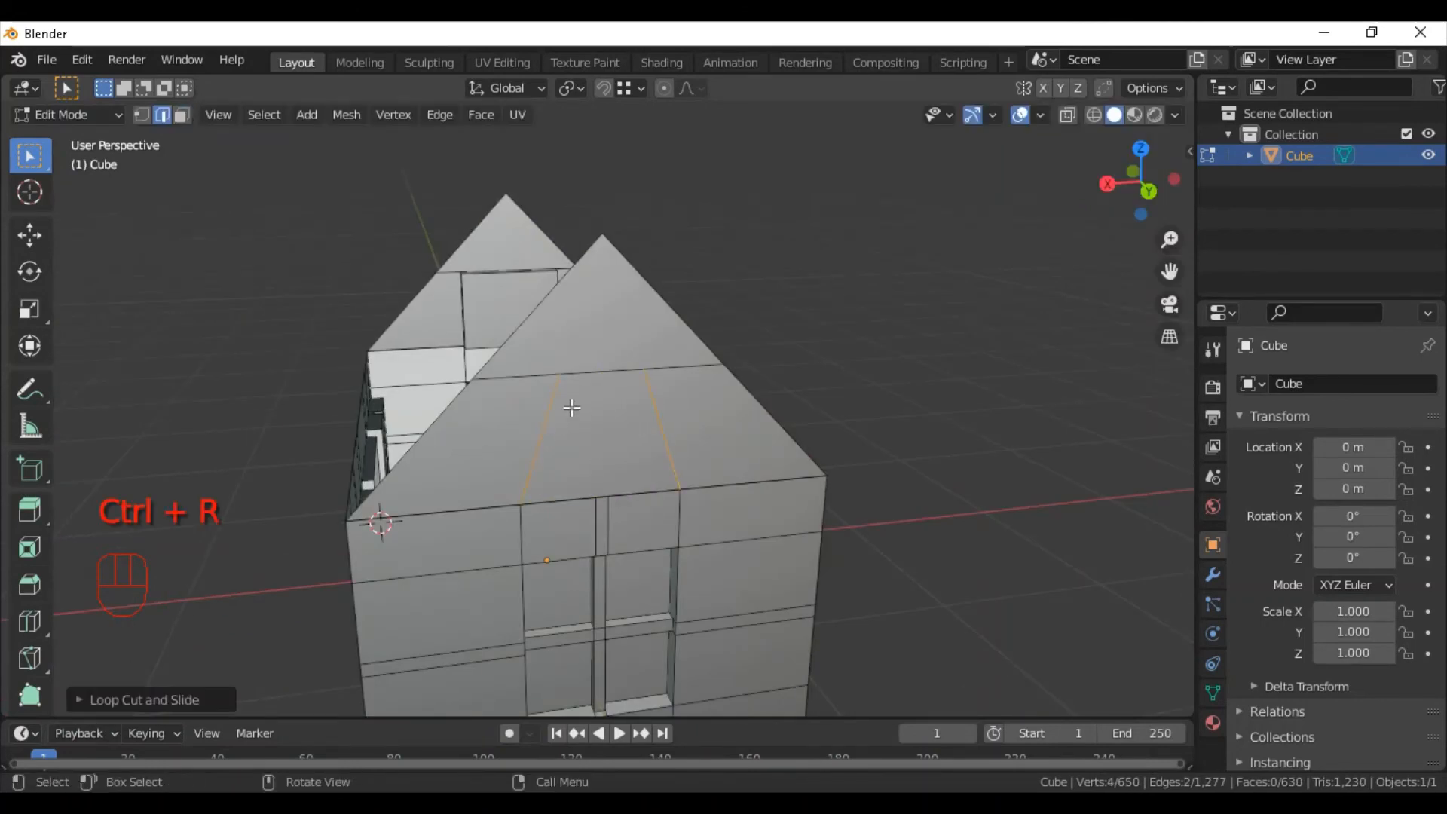
Scale the upper two vertices of the back gable's cuts by 2 along X.
key("1")
left_click_drag(531, 343, 706, 476)
key("s")
key("x")
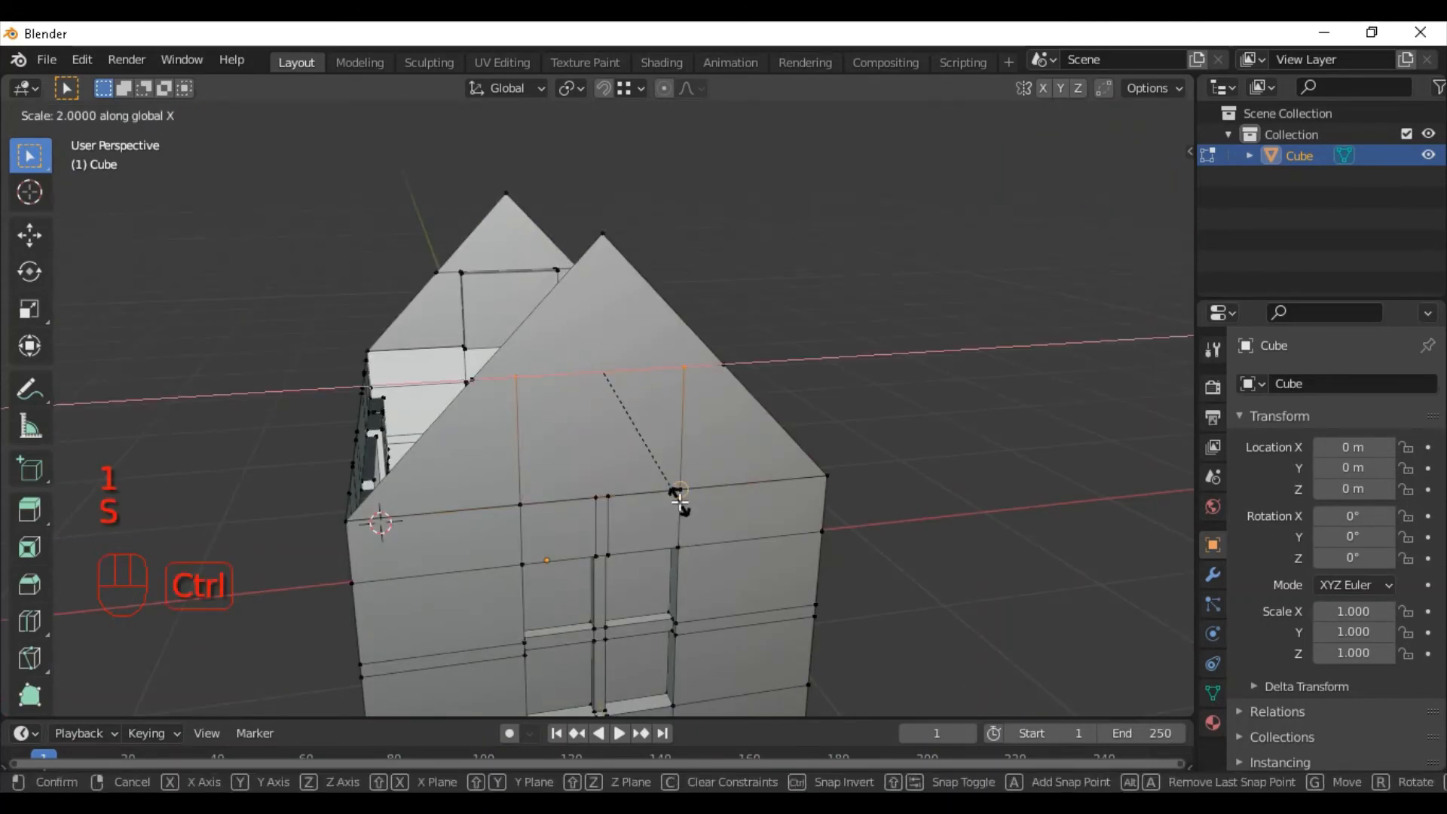
left_click(690, 421, "ctrl")
Extrude the back gable's middle panel inward as a window recess and save the file.
key("3")
left_click(669, 432)
middle_click_drag(669, 432, 595, 580)
key("e")
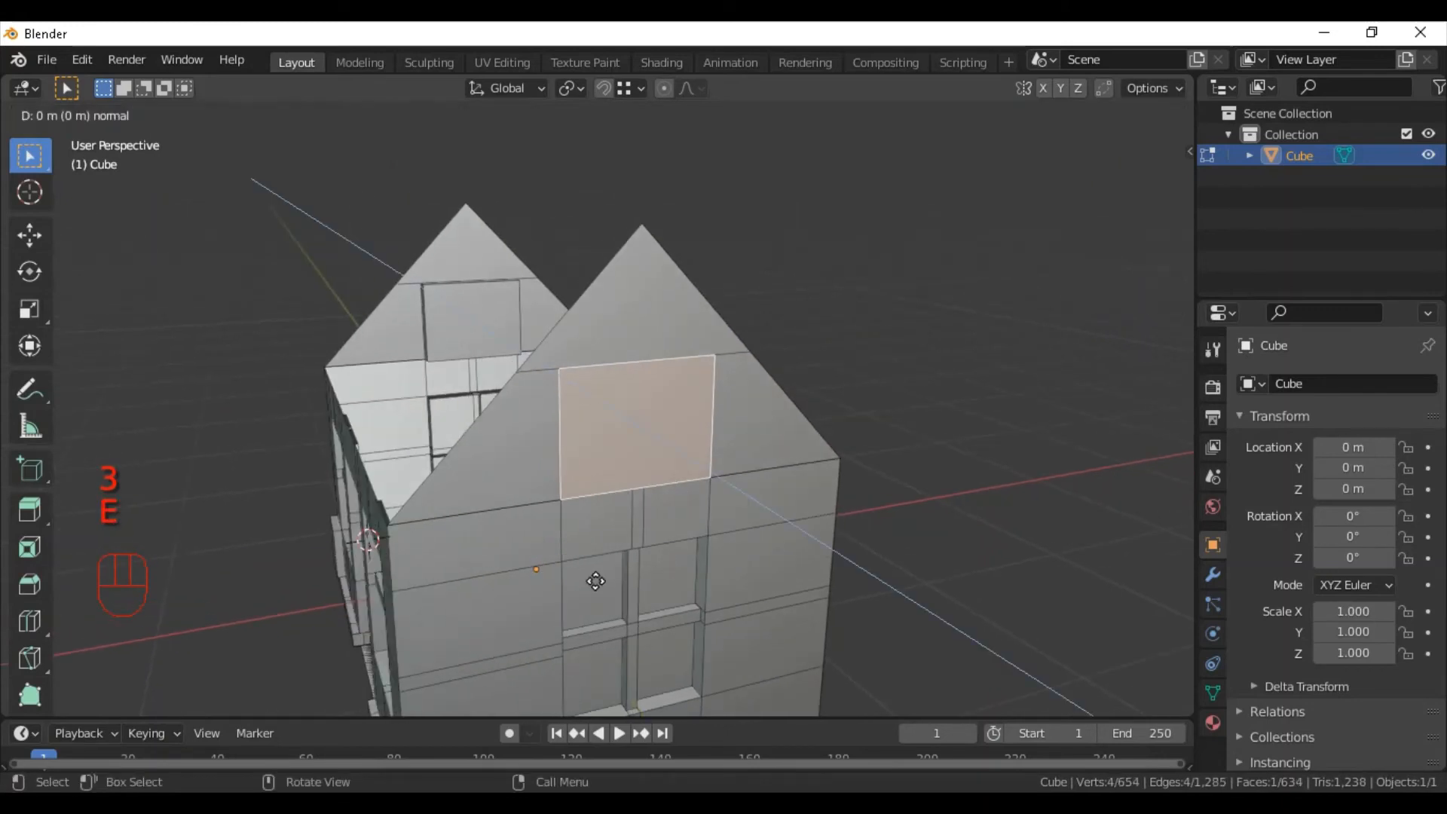
left_click(574, 613, "ctrl")
scroll(617, 581, "down", 3)
middle_click_drag(678, 460, 732, 440)
key("ctrl+s")
left_click(1219, 736)
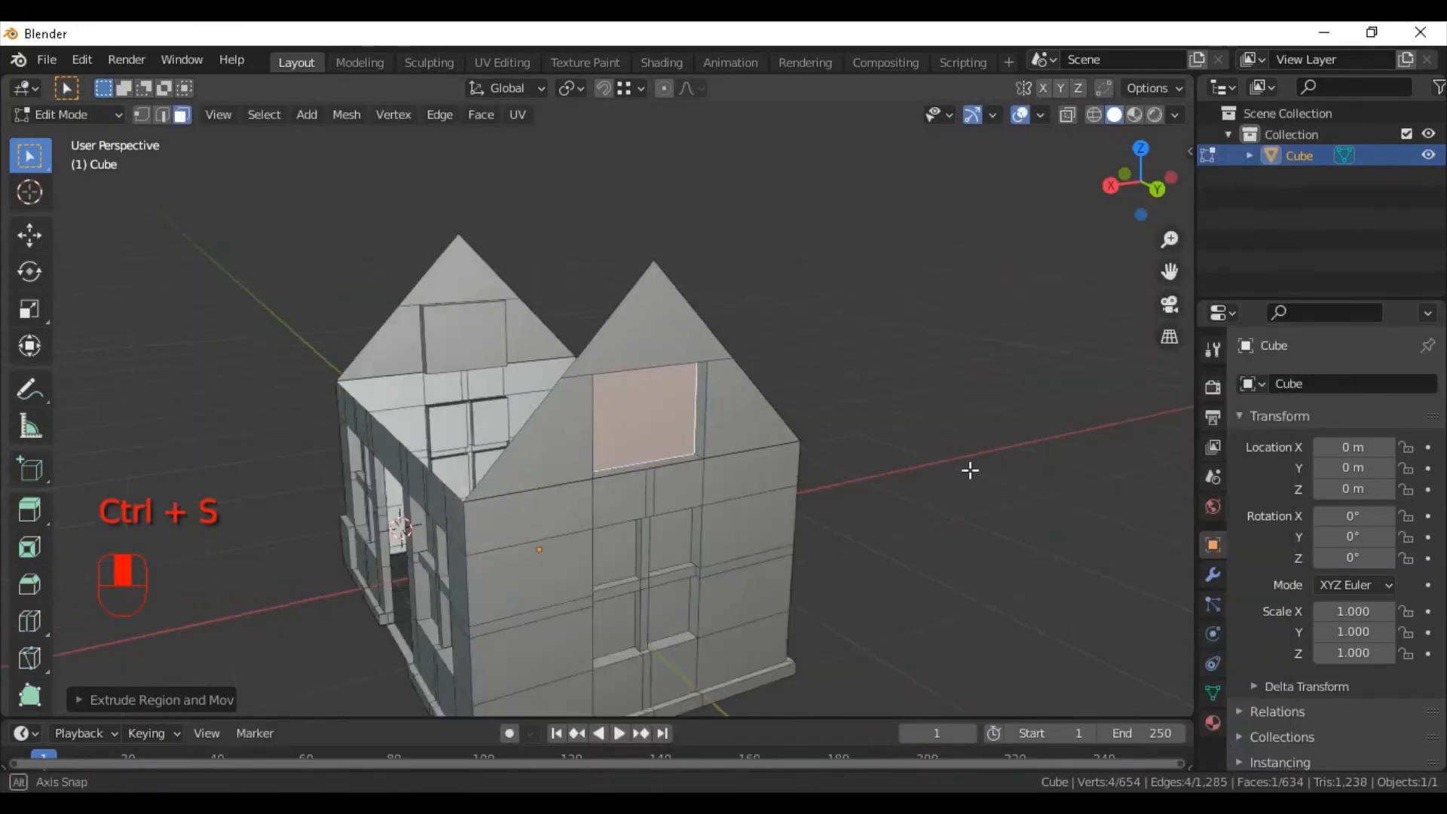
Add two evenly spaced vertical loop cuts across the back gable's recessed window panel.
scroll(969, 468, "up", 3)
middle_click_drag(929, 471, 527, 403)
key("ctrl+r")
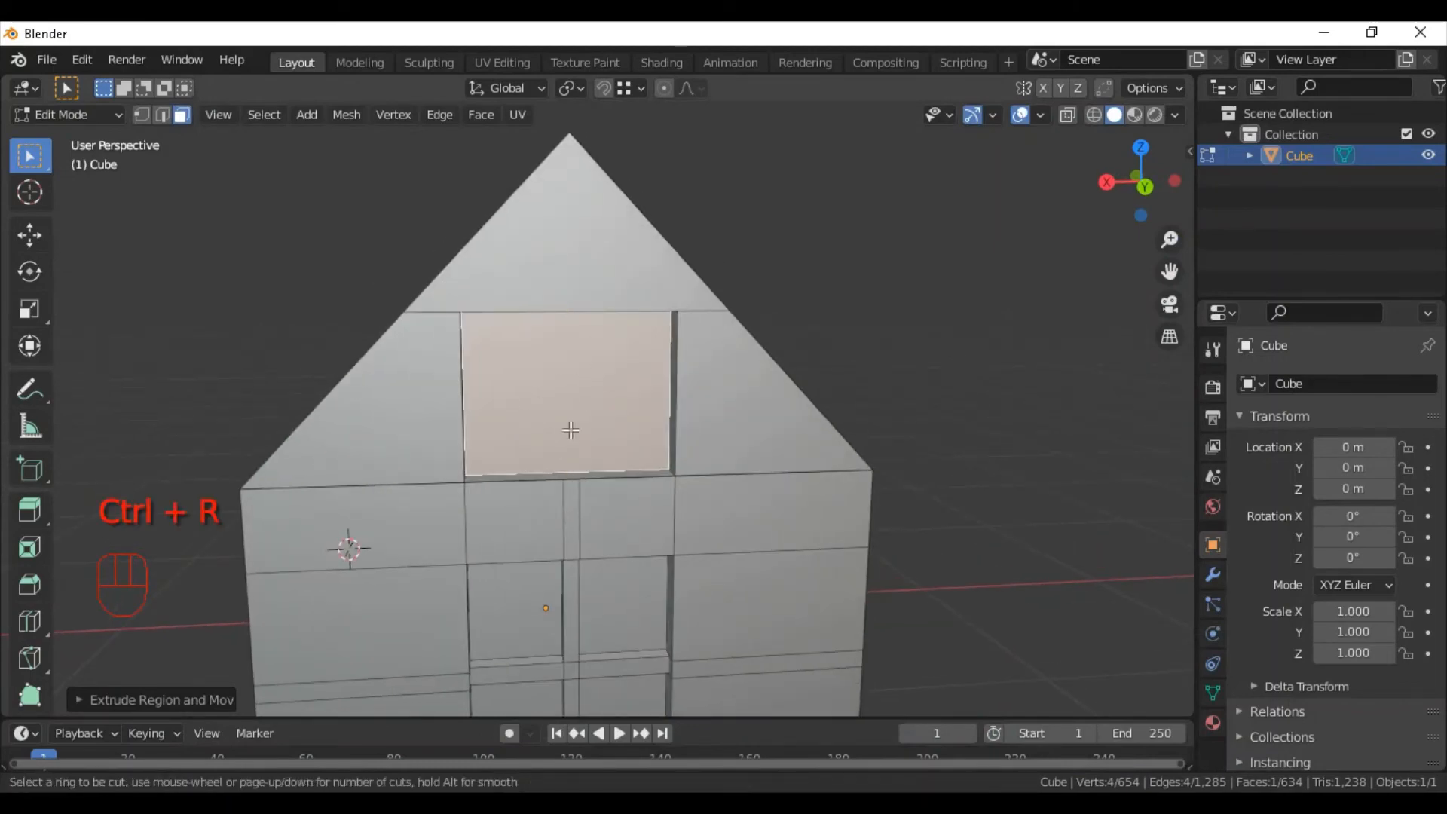
scroll(569, 452, "up", 1)
left_click(569, 452)
right_click(516, 493)
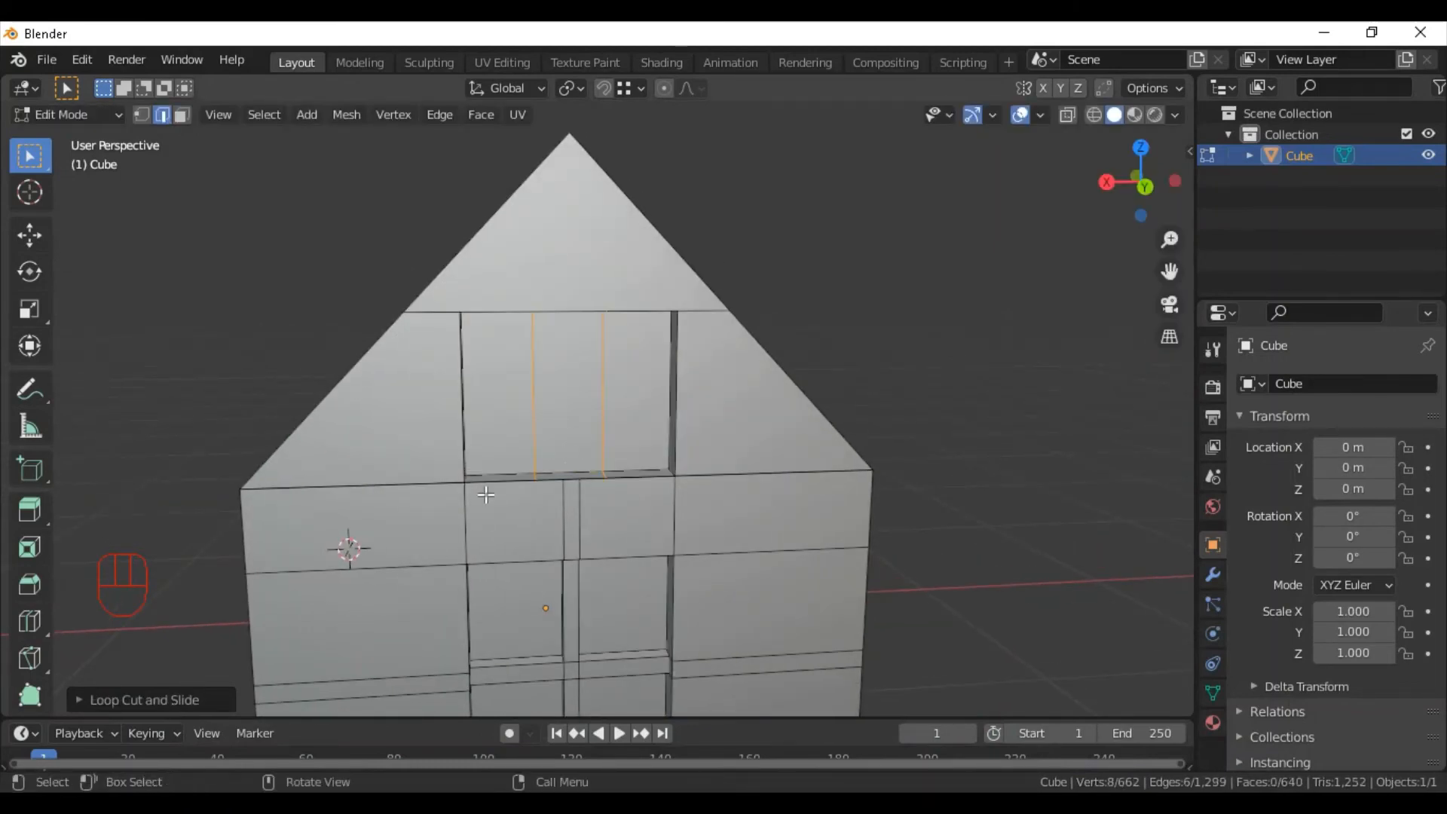
Scale the back gable window's two vertical cuts to 0.229 along X to form a narrow bar.
key("s")
key("y")
left_click(537, 435)
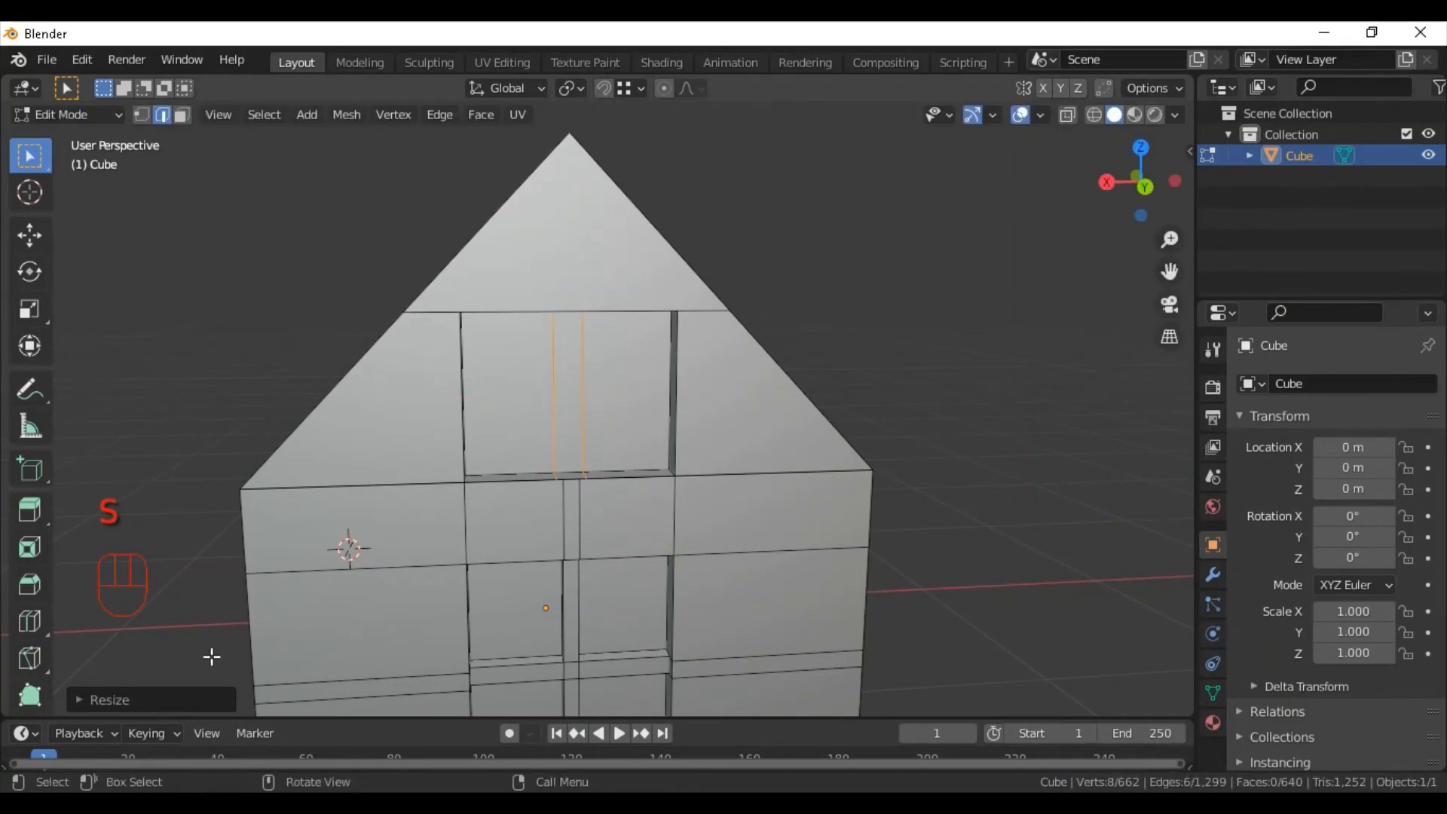
left_click(98, 699)
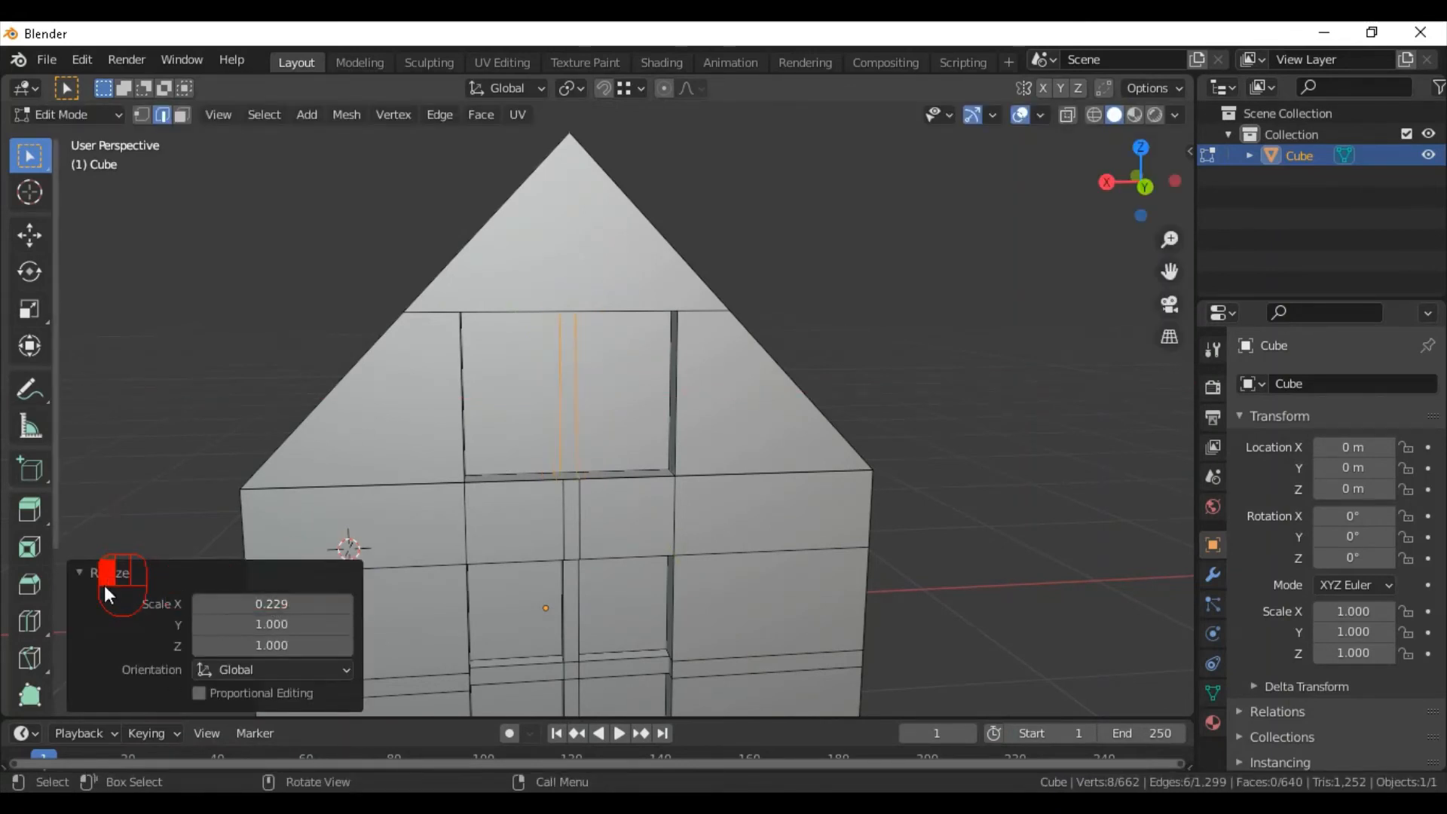
left_click(102, 581)
Add two horizontal loop cuts across the back gable's lower section and window recess.
key("ctrl+r")
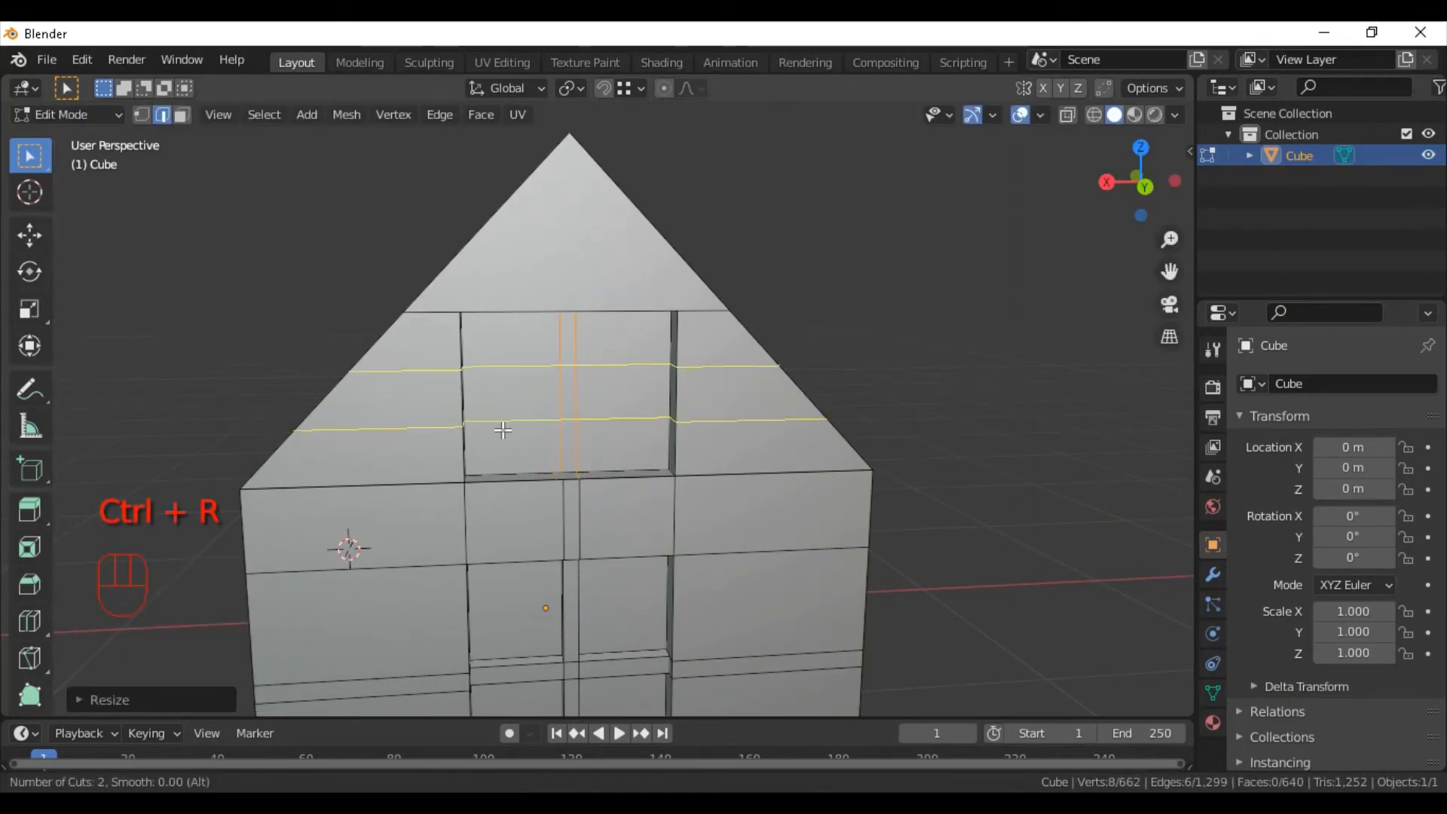
left_click(503, 429)
key("s")
key("z")
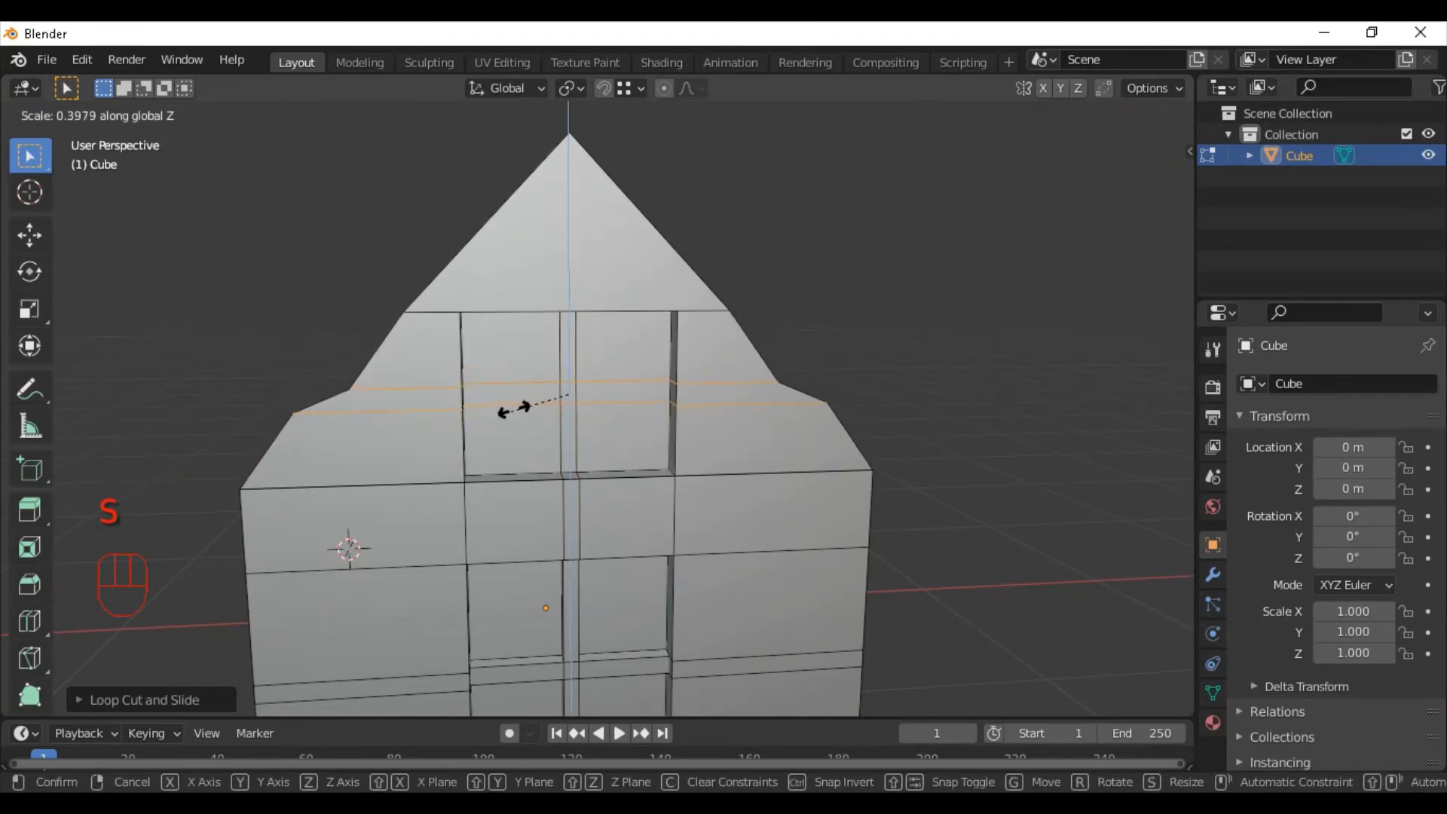
left_click(514, 411)
Deselect the cuts' vertices on the back gable's sloping edges and scale the remaining window cuts closer along Z.
key("1")
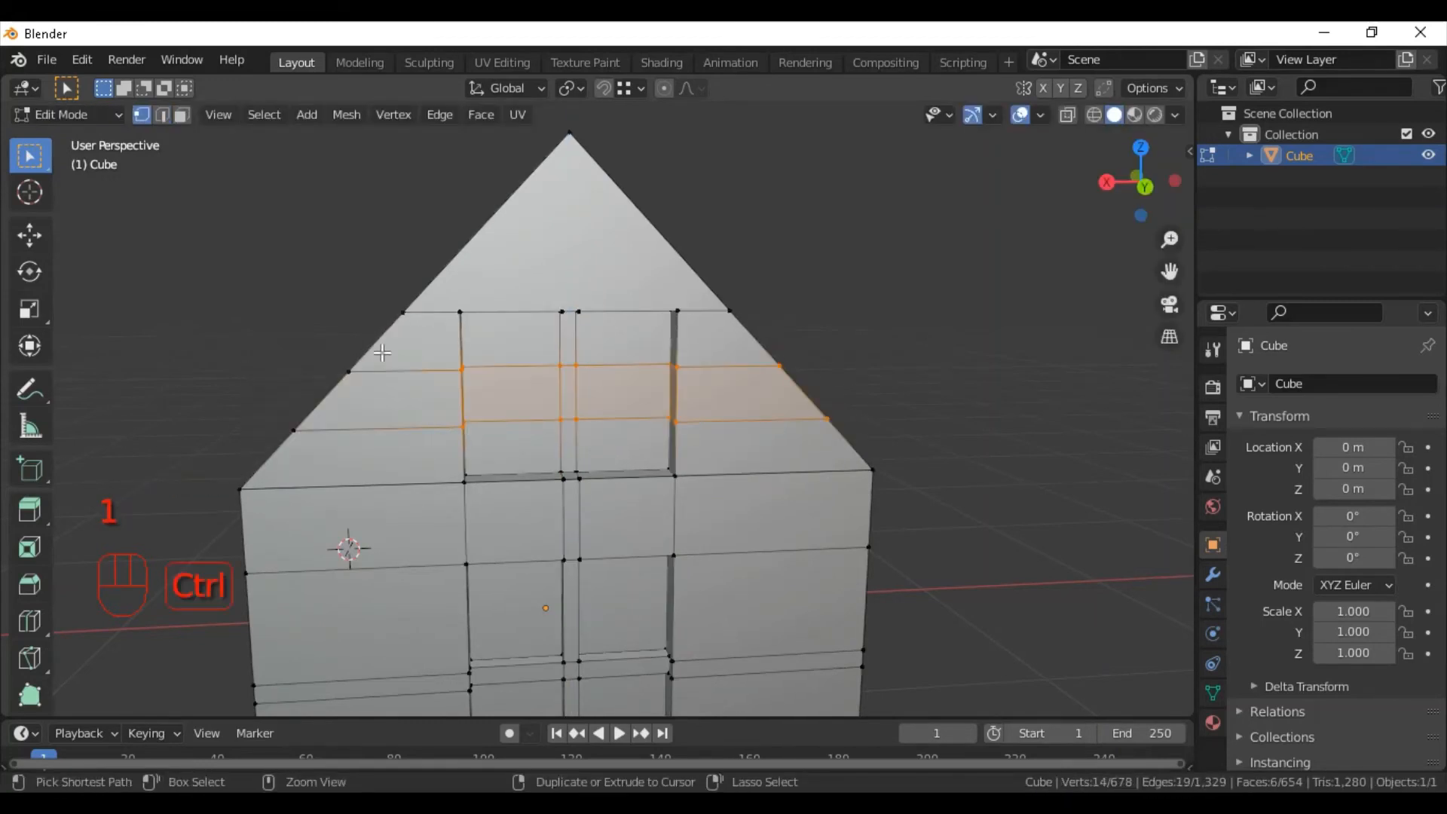
left_click(779, 442, "ctrl")
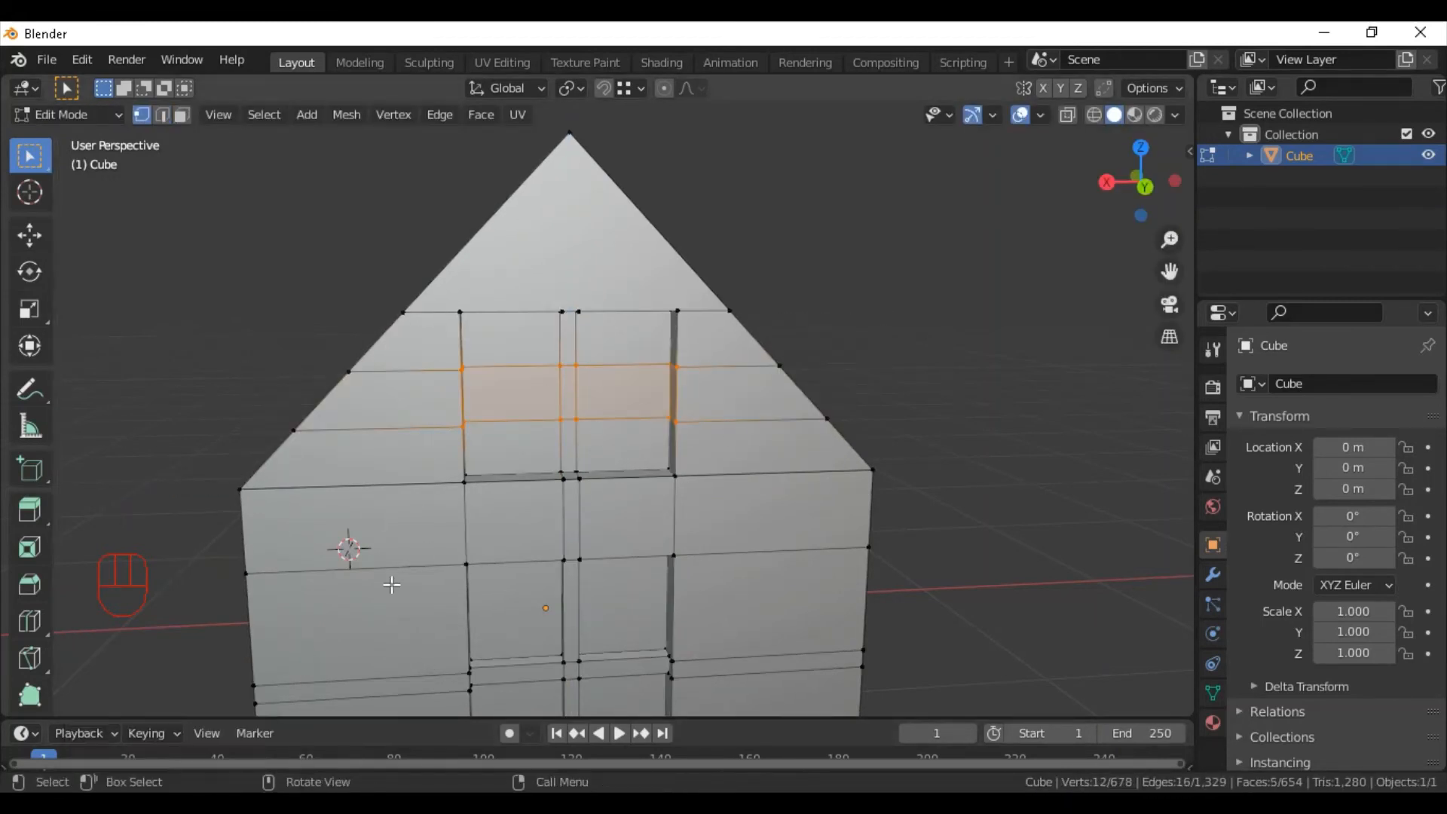
key("s")
key("z")
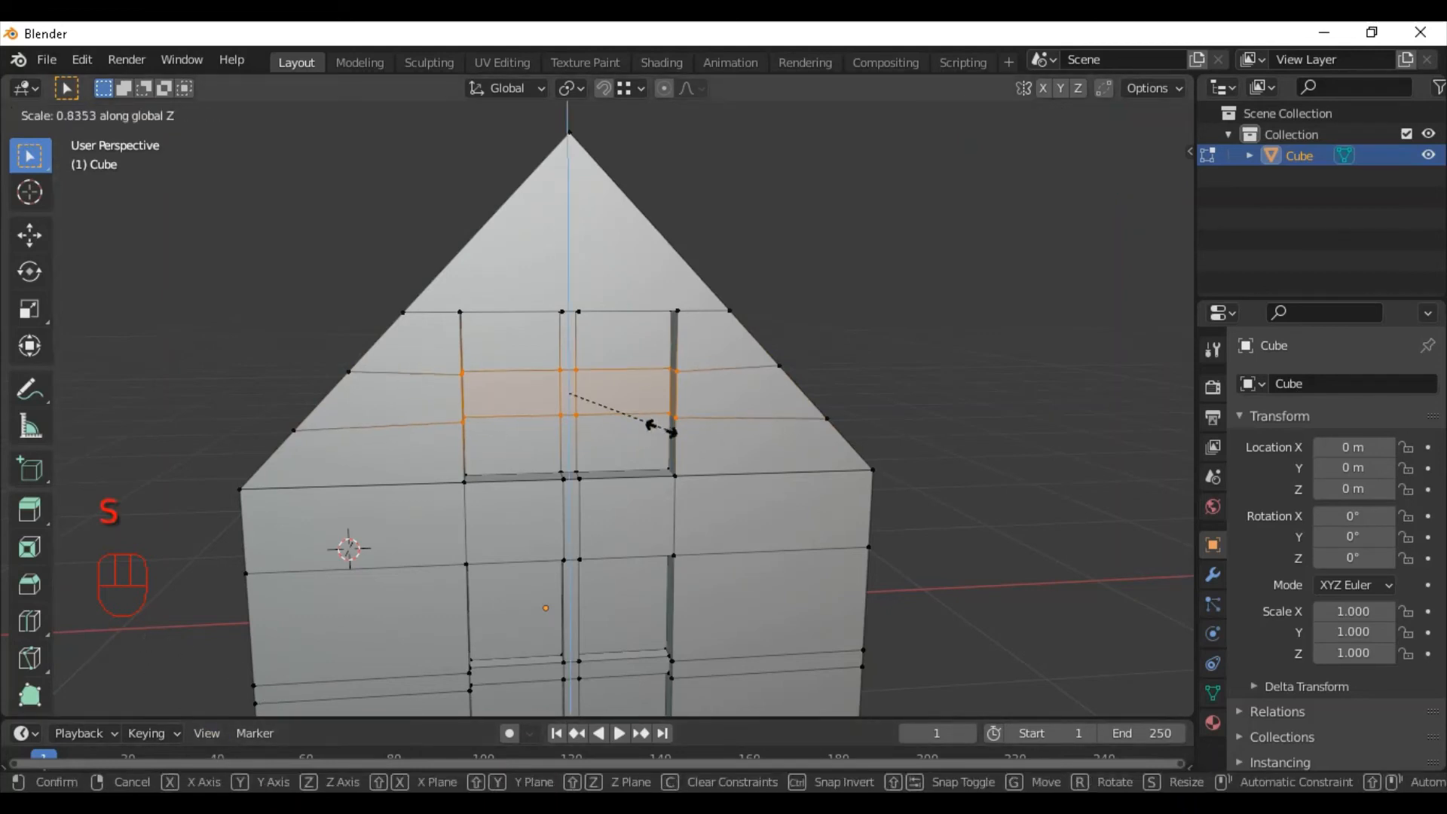
left_click(662, 423)
left_click(97, 698)
left_click(285, 646)
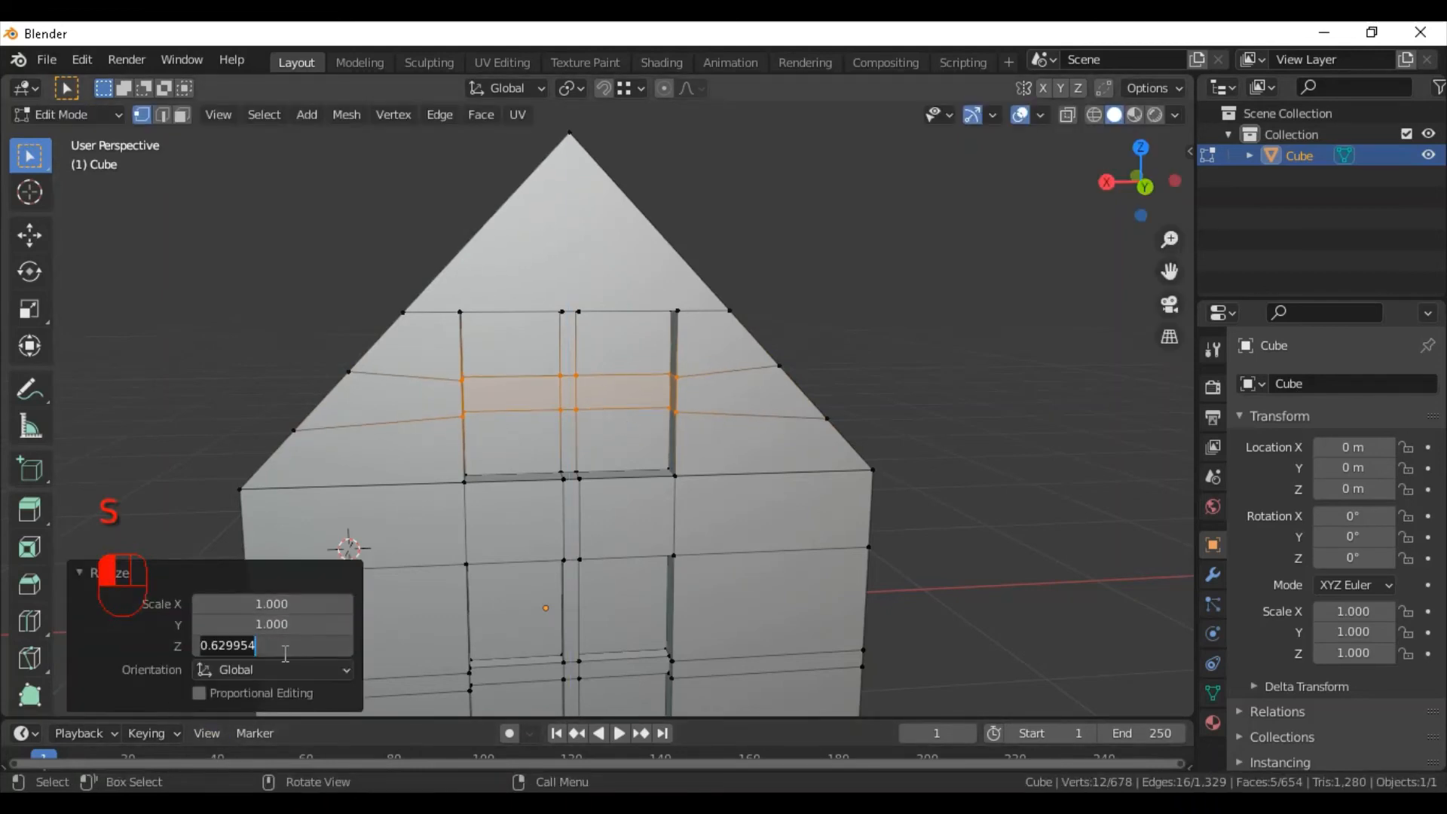
left_click(128, 609)
left_click(80, 574)
Add two evenly spaced vertical loop cuts across the front gable's recessed window panel.
middle_click_drag(301, 504, 593, 470)
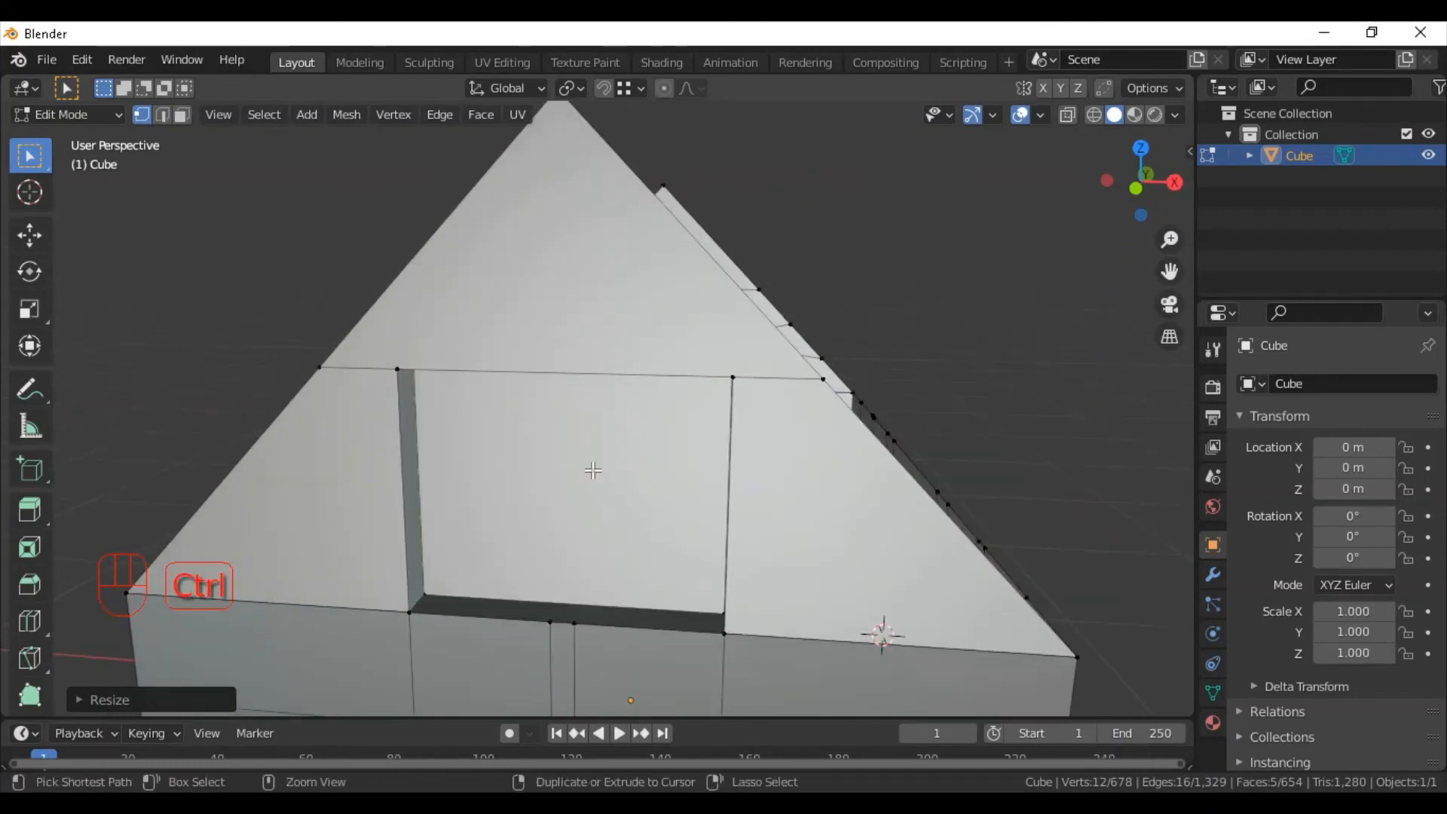
key("ctrl+r")
scroll(593, 470, "up", 1)
left_click(593, 470)
right_click(593, 470)
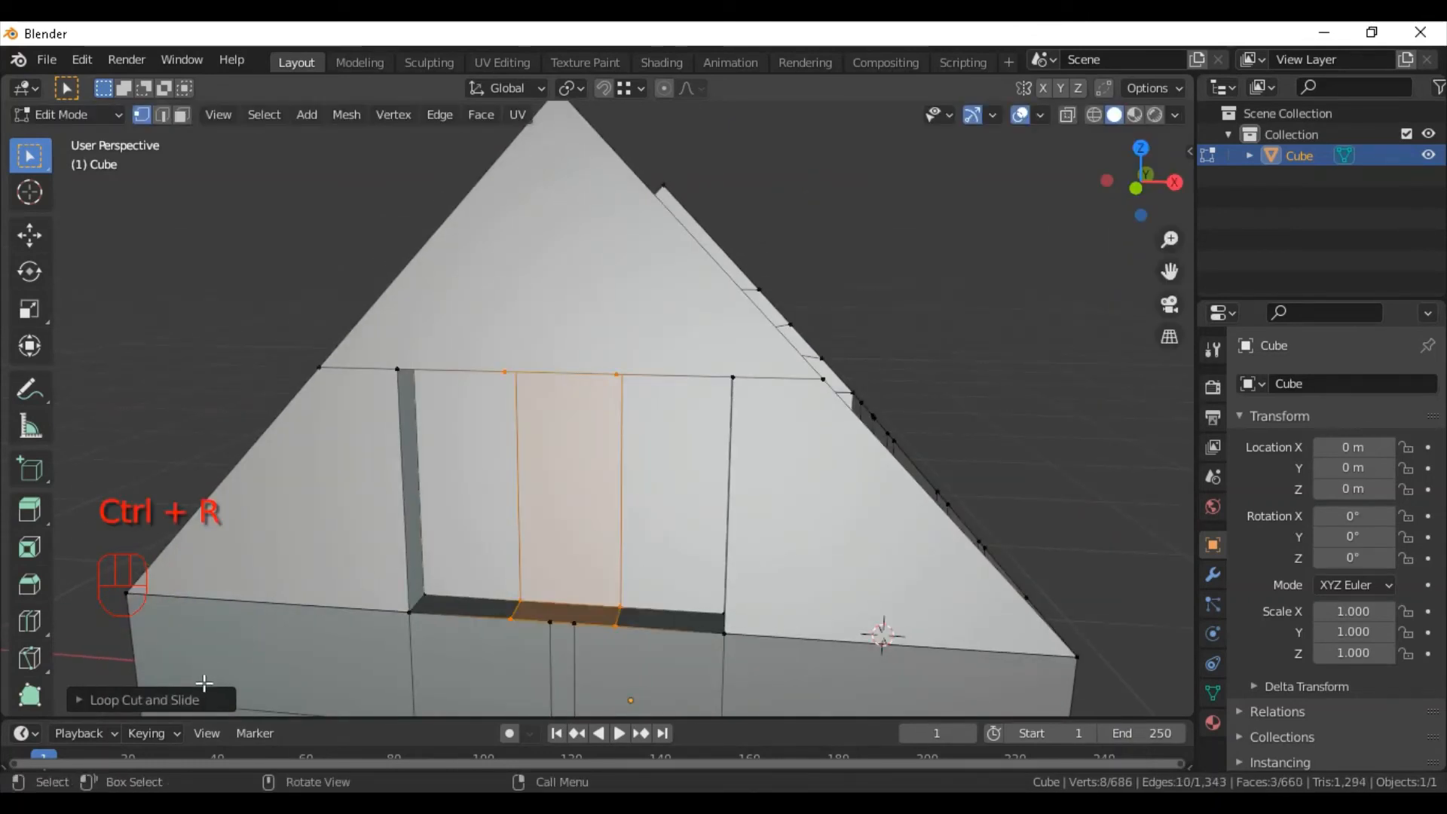
Scale the front gable window's two vertical cuts together along X to form a narrow bar.
key("s")
key("x")
left_click(452, 539)
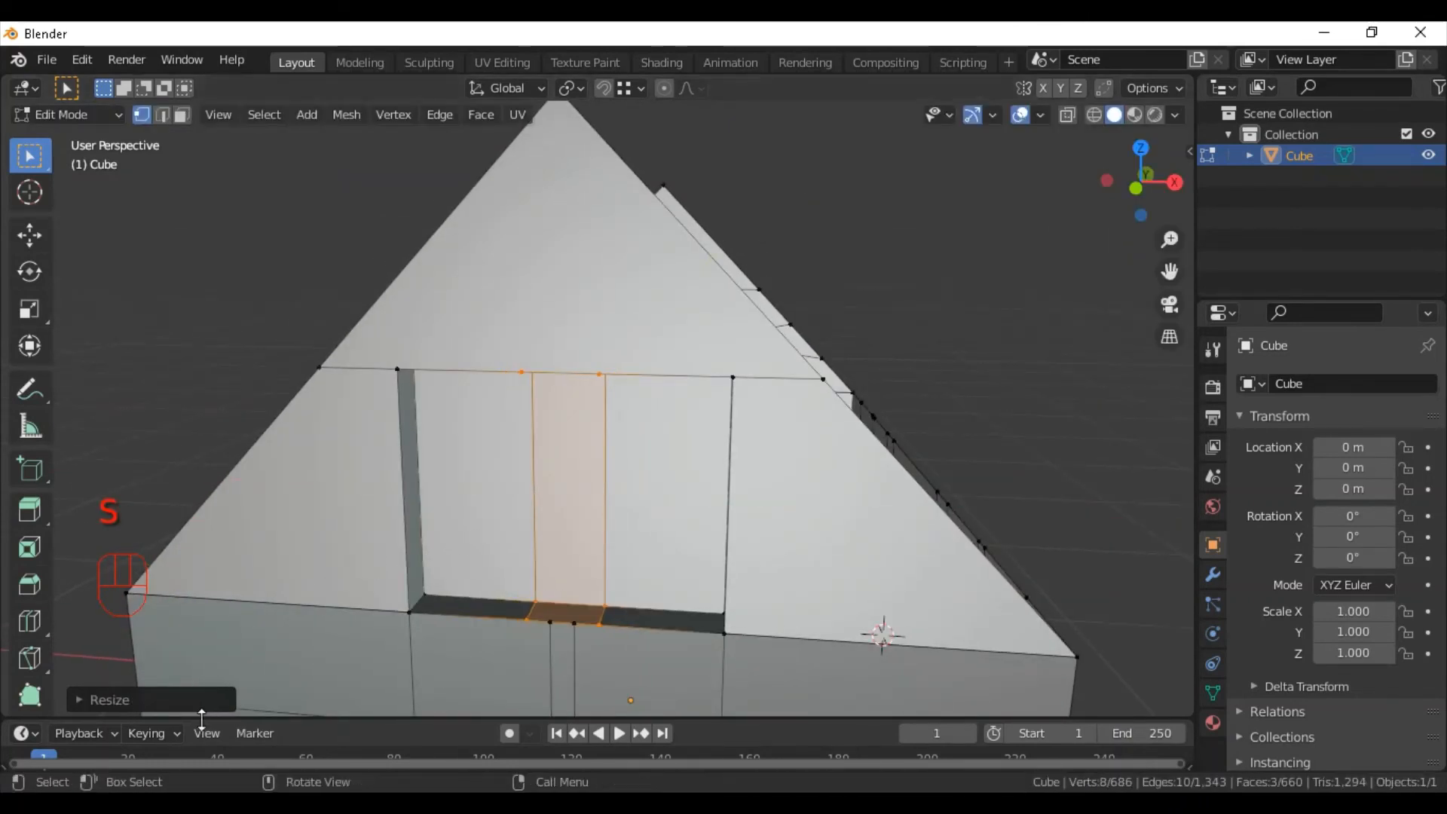
left_click(202, 701)
left_click(130, 599)
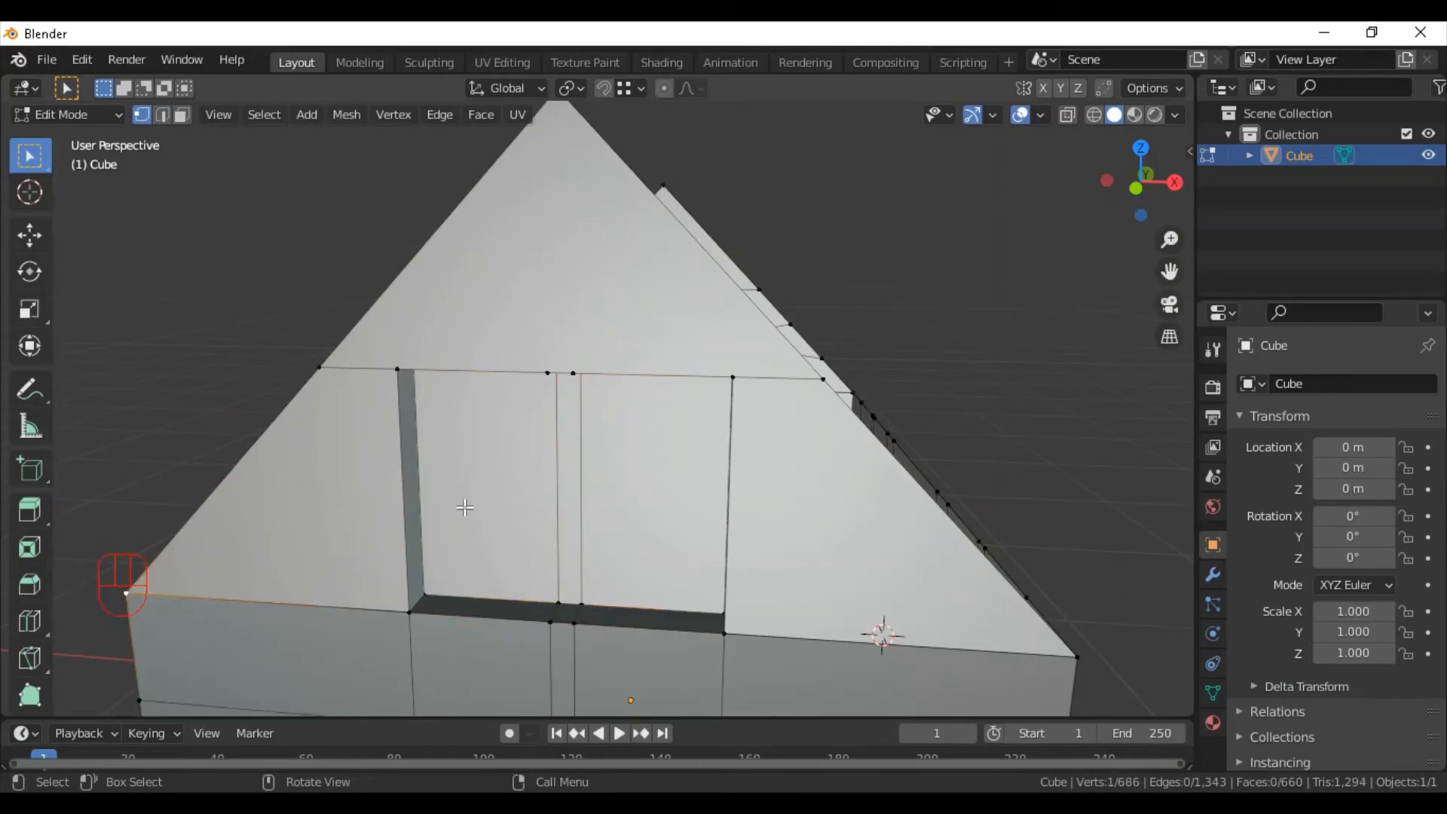
Add two horizontal loop cuts across the front gable's lower section and window recess.
key("ctrl+r")
scroll(433, 495, "up", 1)
left_click(433, 494)
right_click(436, 494)
key("s")
key("z")
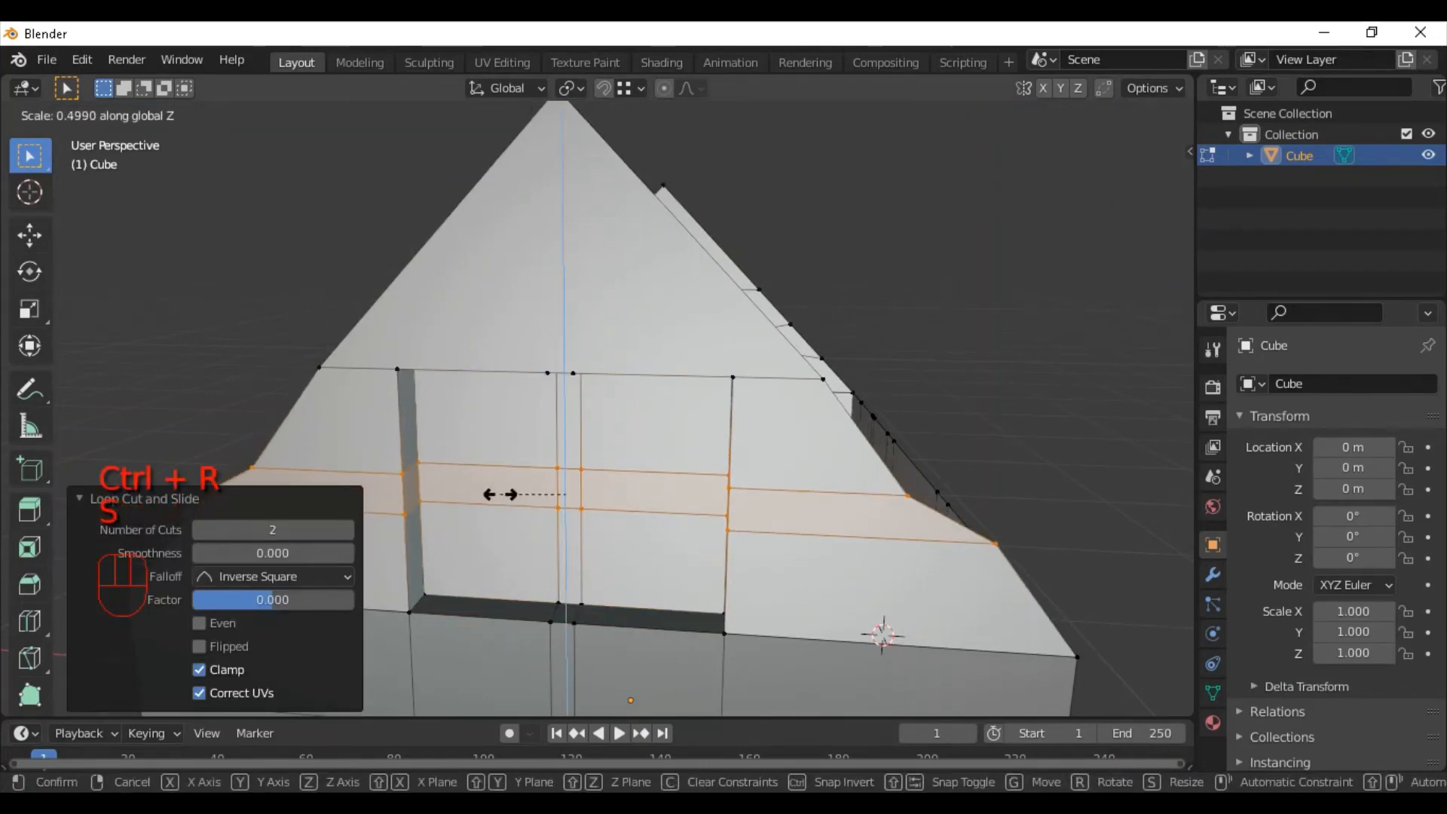
right_click(499, 493)
Deselect the cuts' vertices on the front gable's sloping edges and scale the remaining window cuts closer along Z.
scroll(490, 479, "down", 6)
left_click(85, 500)
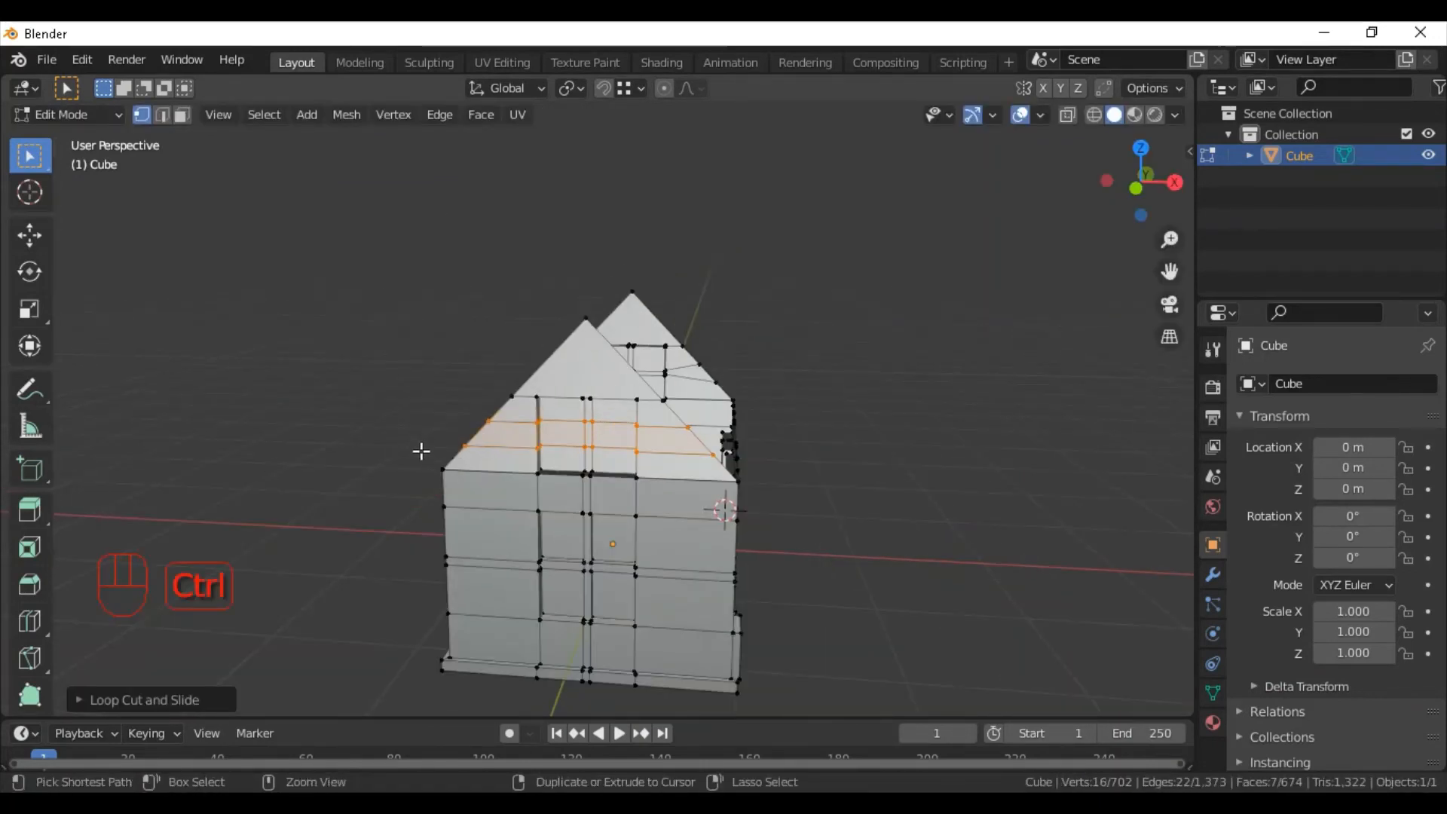
left_click_drag(438, 468, 510, 411, "ctrl")
scroll(773, 368, "up", 4)
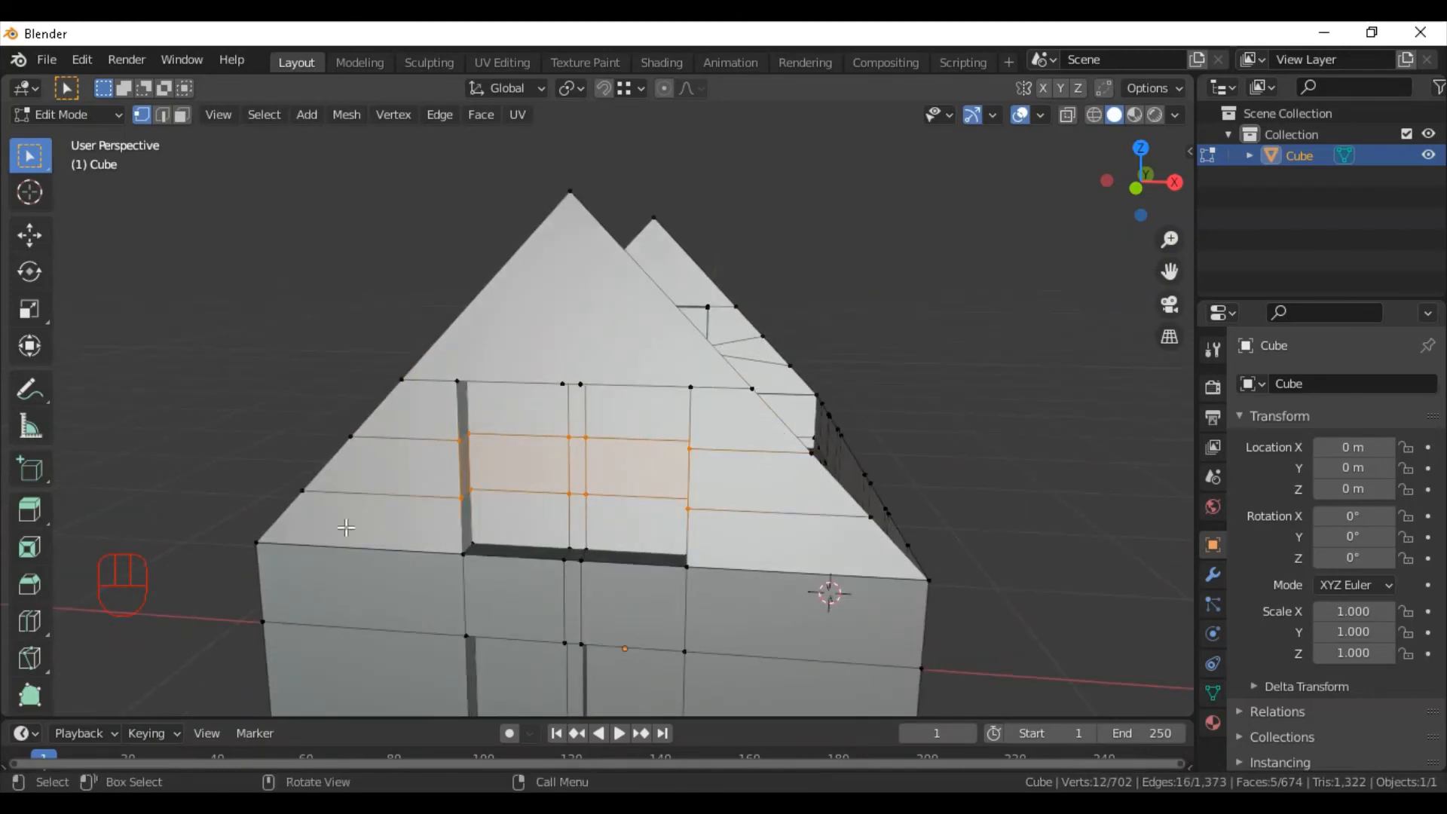
key("s")
left_click(153, 660)
left_click(113, 699)
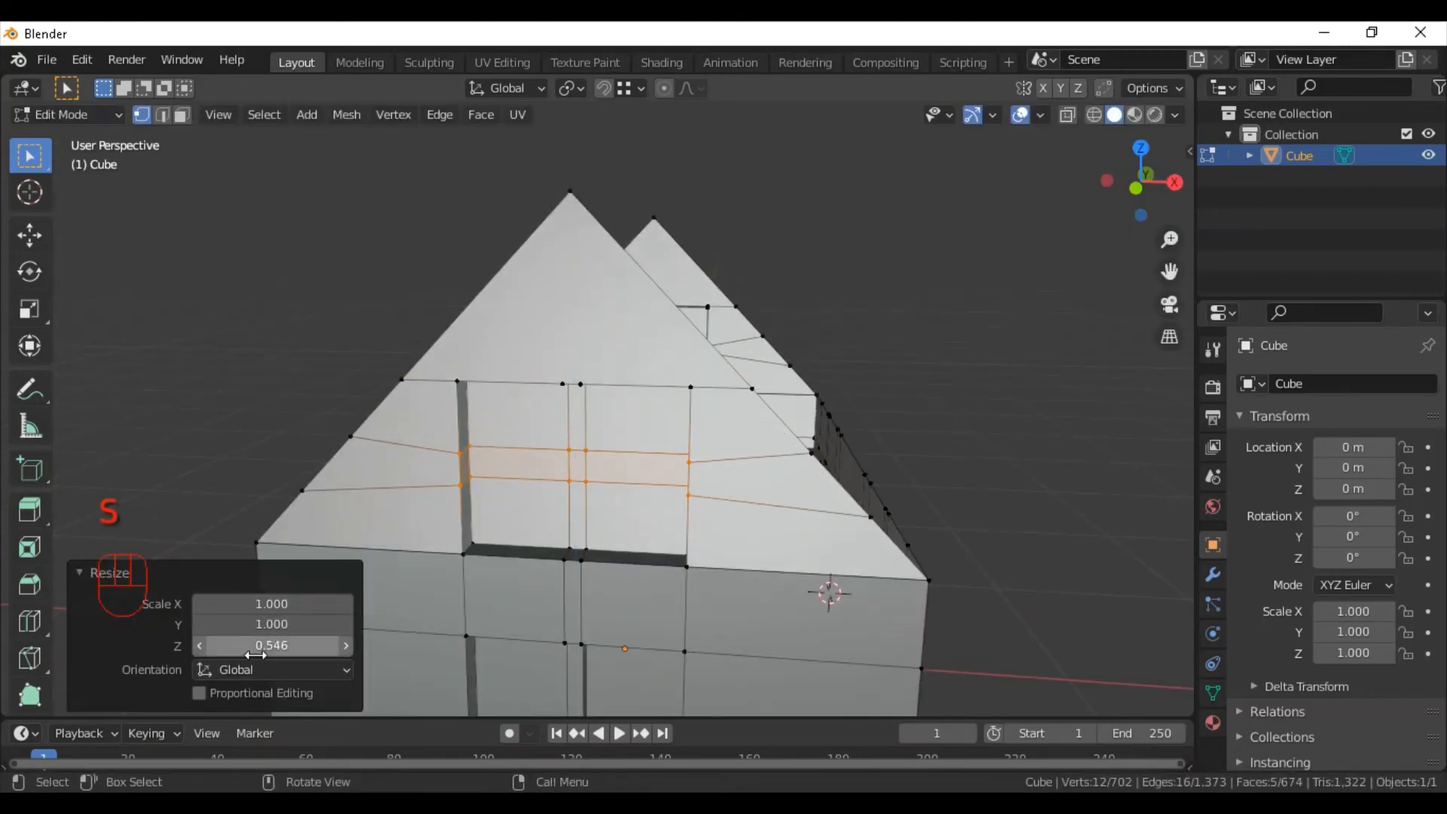
key("Return")
left_click(111, 576)
Try to extrude the cross-shaped bar faces of the front gable window.
middle_click_drag(575, 456, 595, 481)
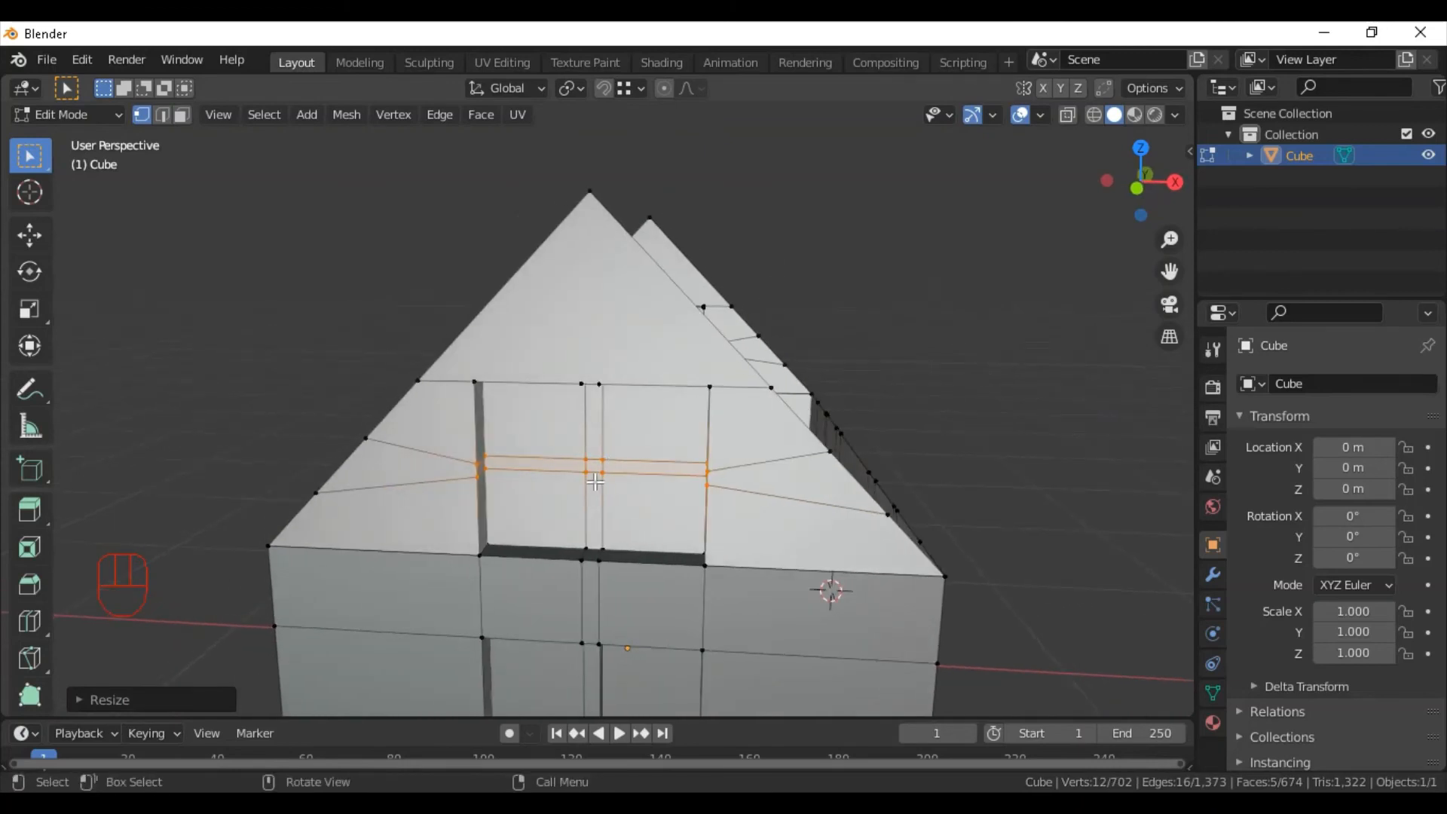
scroll(560, 551, "down", 1)
key("e")
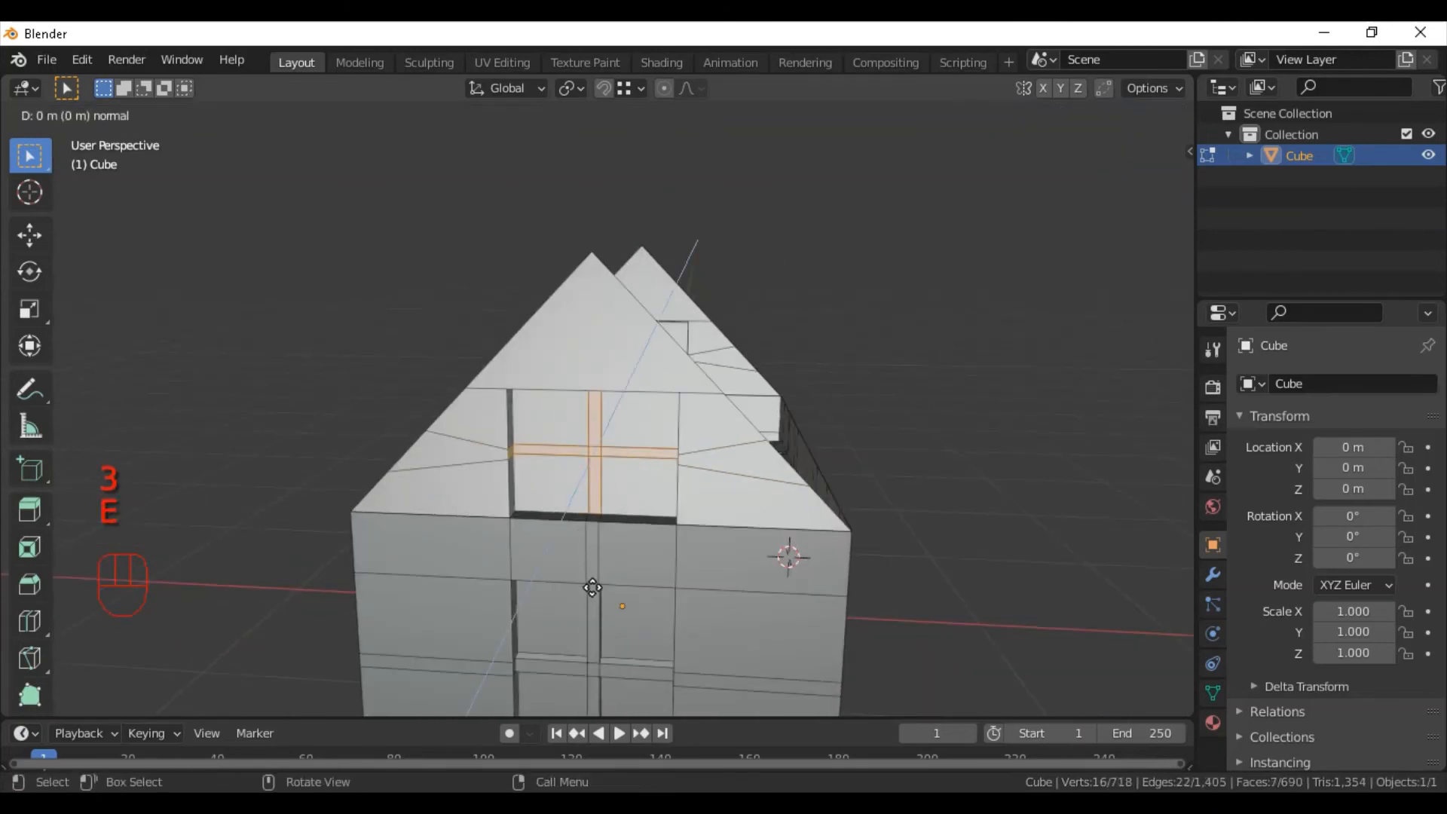
left_click(526, 649, "ctrl")
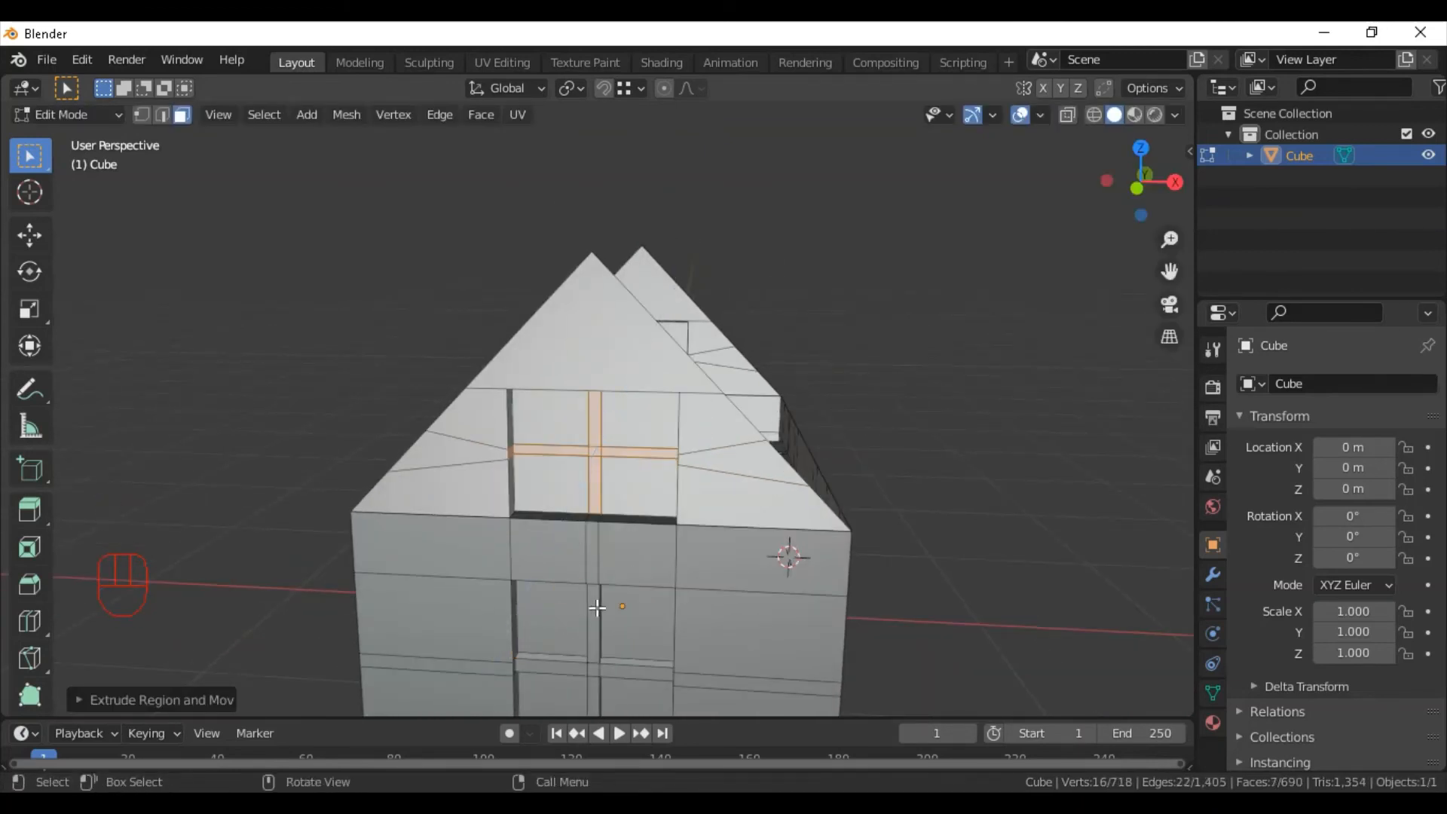
key("ctrl+z")
Deselect the recess's side faces and extrude the front gable window's cross-shaped bars outward along Y.
scroll(590, 500, "up", 4)
left_click(411, 275, "ctrl")
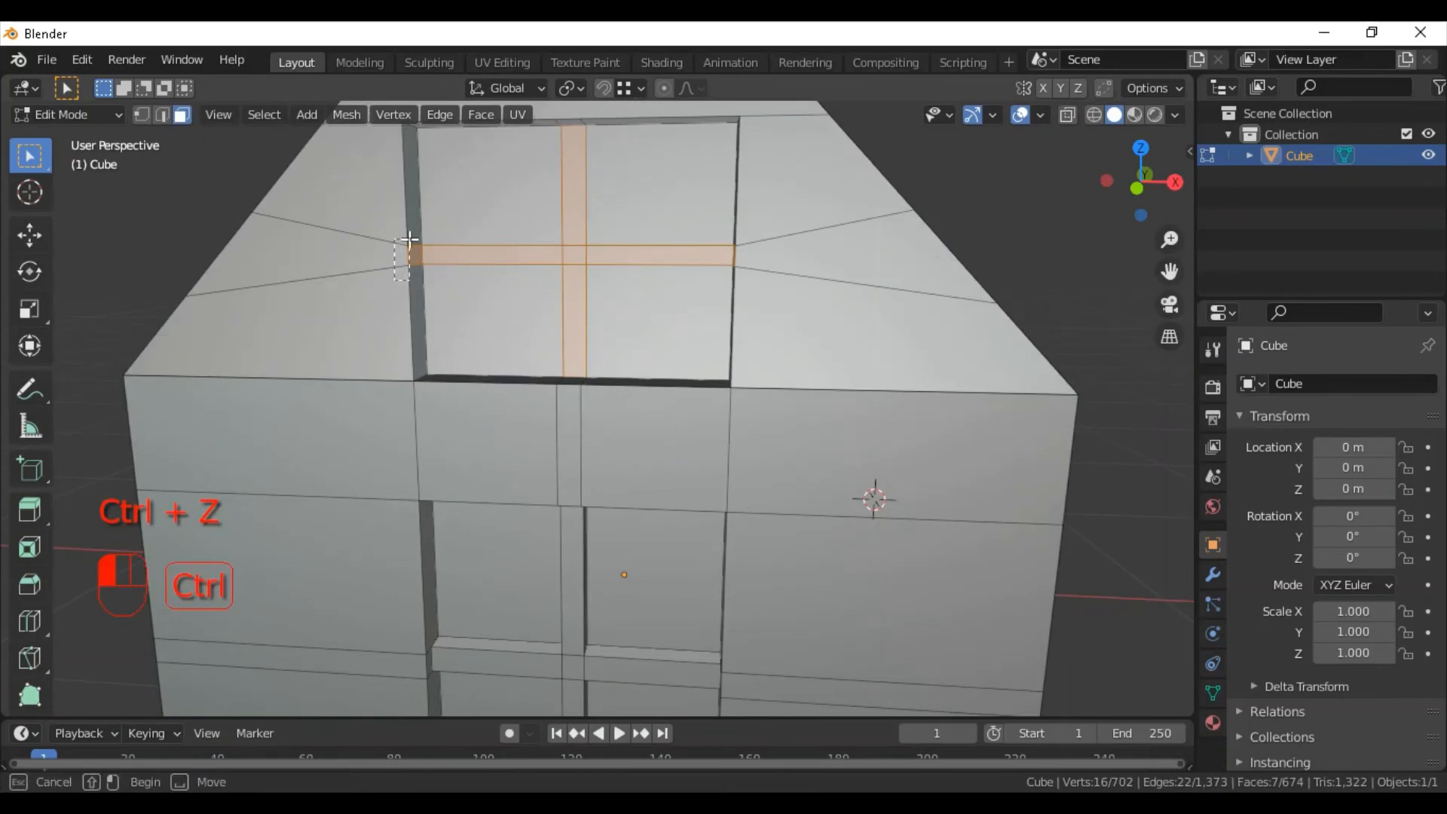
middle_click_drag(762, 268, 690, 511)
left_click(907, 344, "ctrl")
key("e")
key("y")
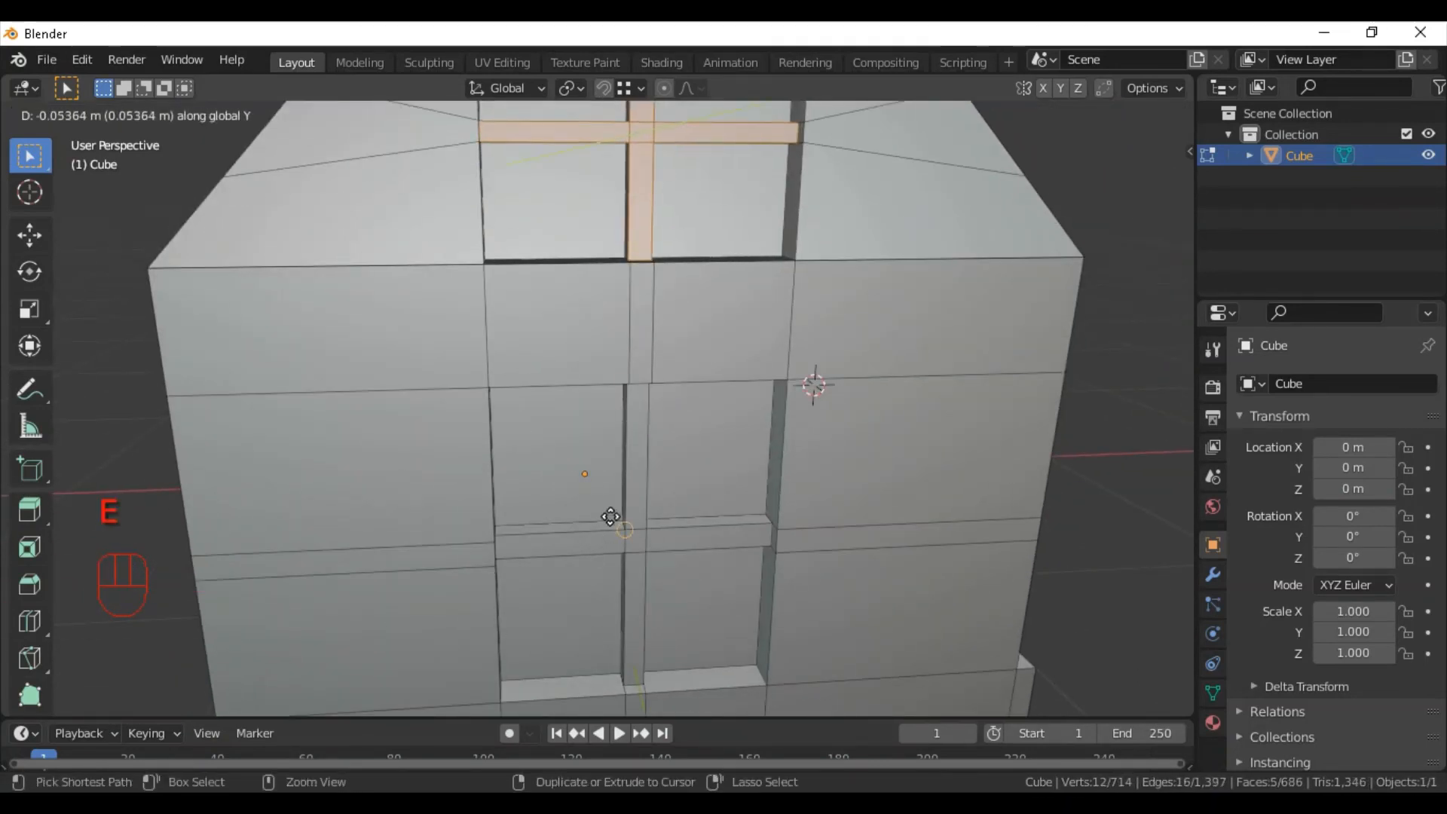
left_click(634, 482)
Move the extruded front gable bar faces along Y to adjust their depth within the recess.
scroll(650, 444, "down", 2)
middle_click_drag(630, 426, 749, 532)
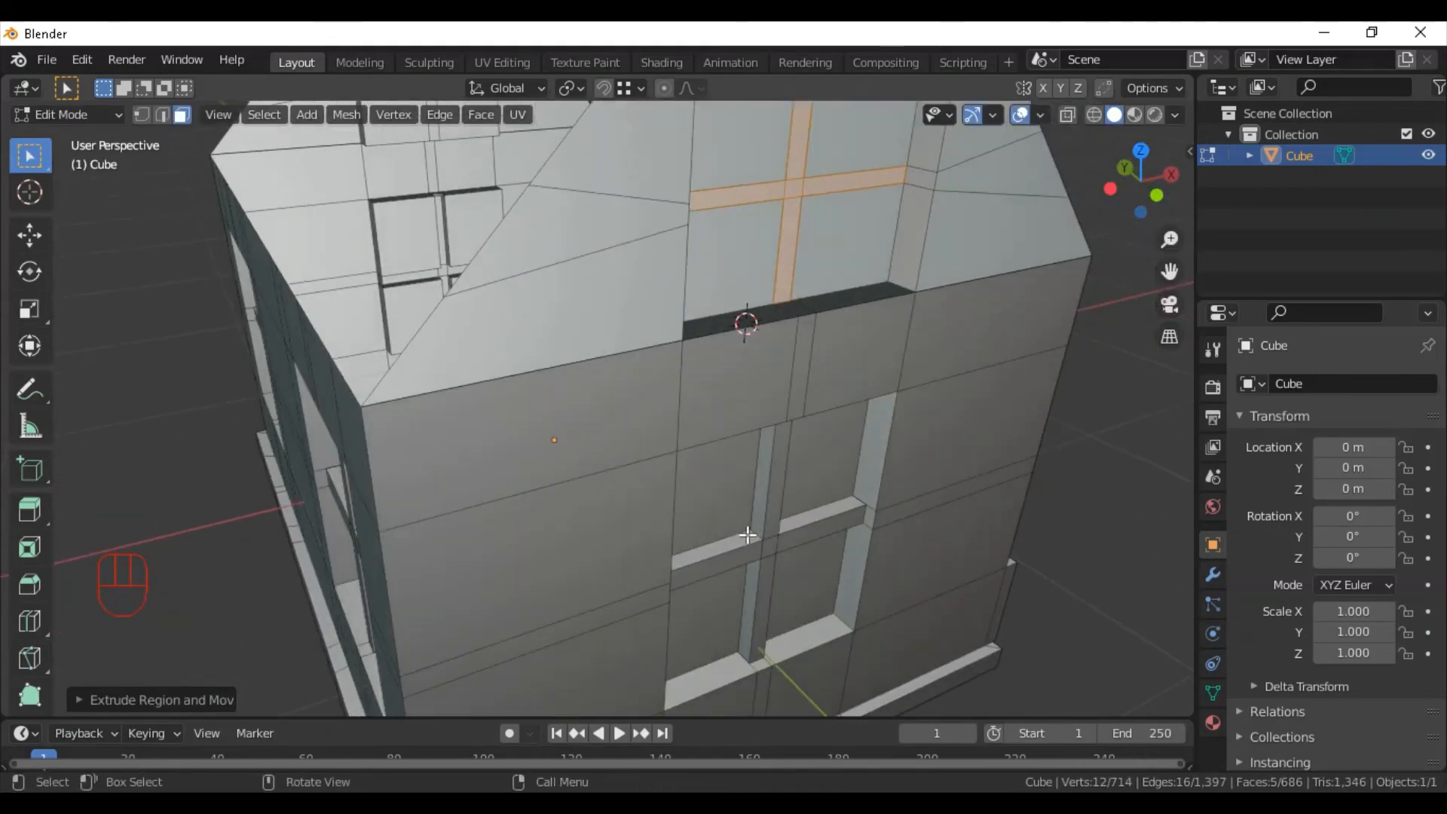
key("g")
key("y")
left_click(759, 541)
Select only the cross-shaped bar faces of the rear gable window, extrude them outward, and clear the selection.
scroll(630, 403, "down", 4)
middle_click_drag(629, 404, 956, 415)
scroll(588, 332, "up", 4)
middle_click_drag(580, 324, 634, 354)
middle_click_drag(634, 354, 651, 432, "shift")
key("3")
left_click_drag(607, 295, 630, 274)
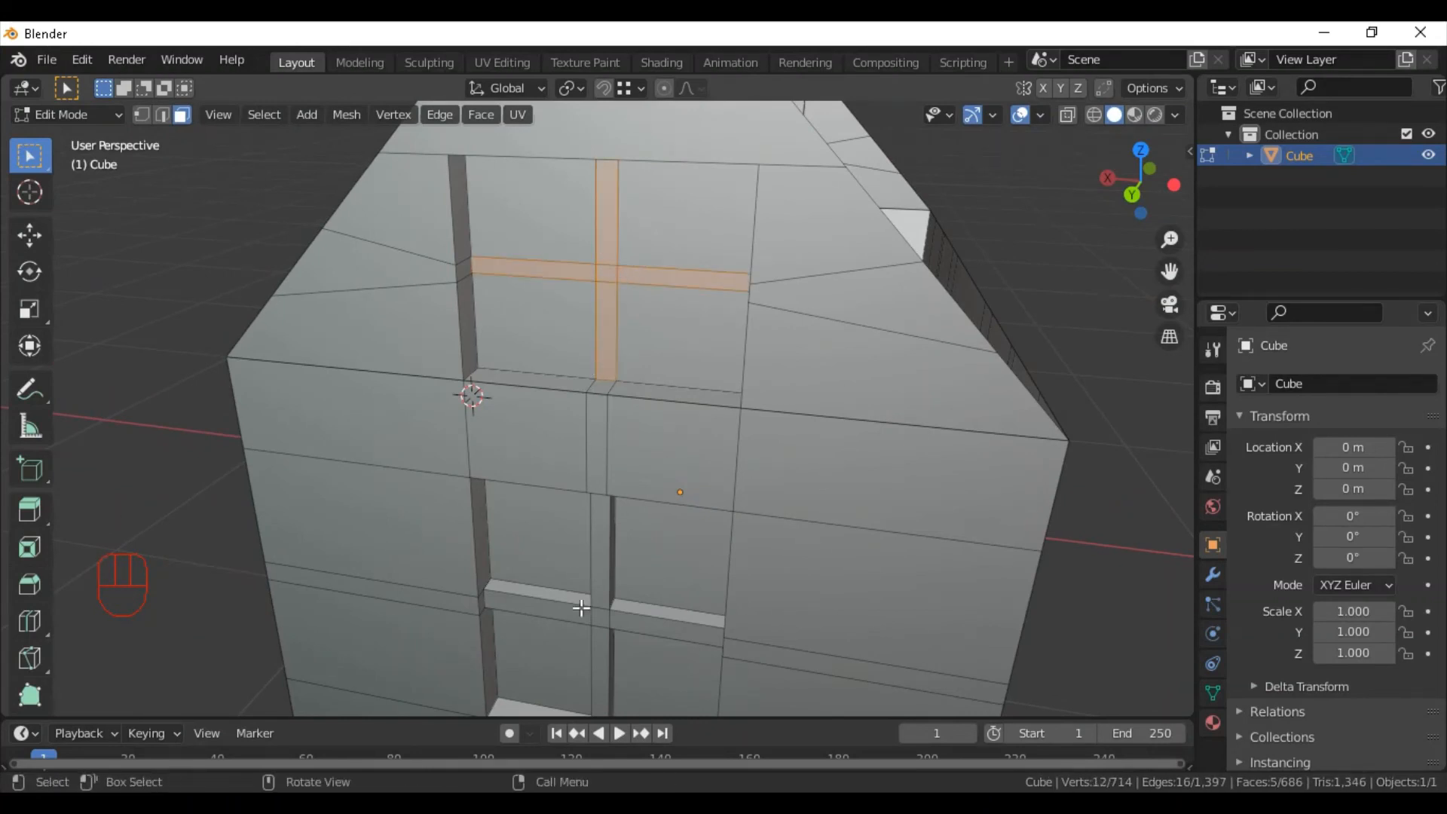
key("e")
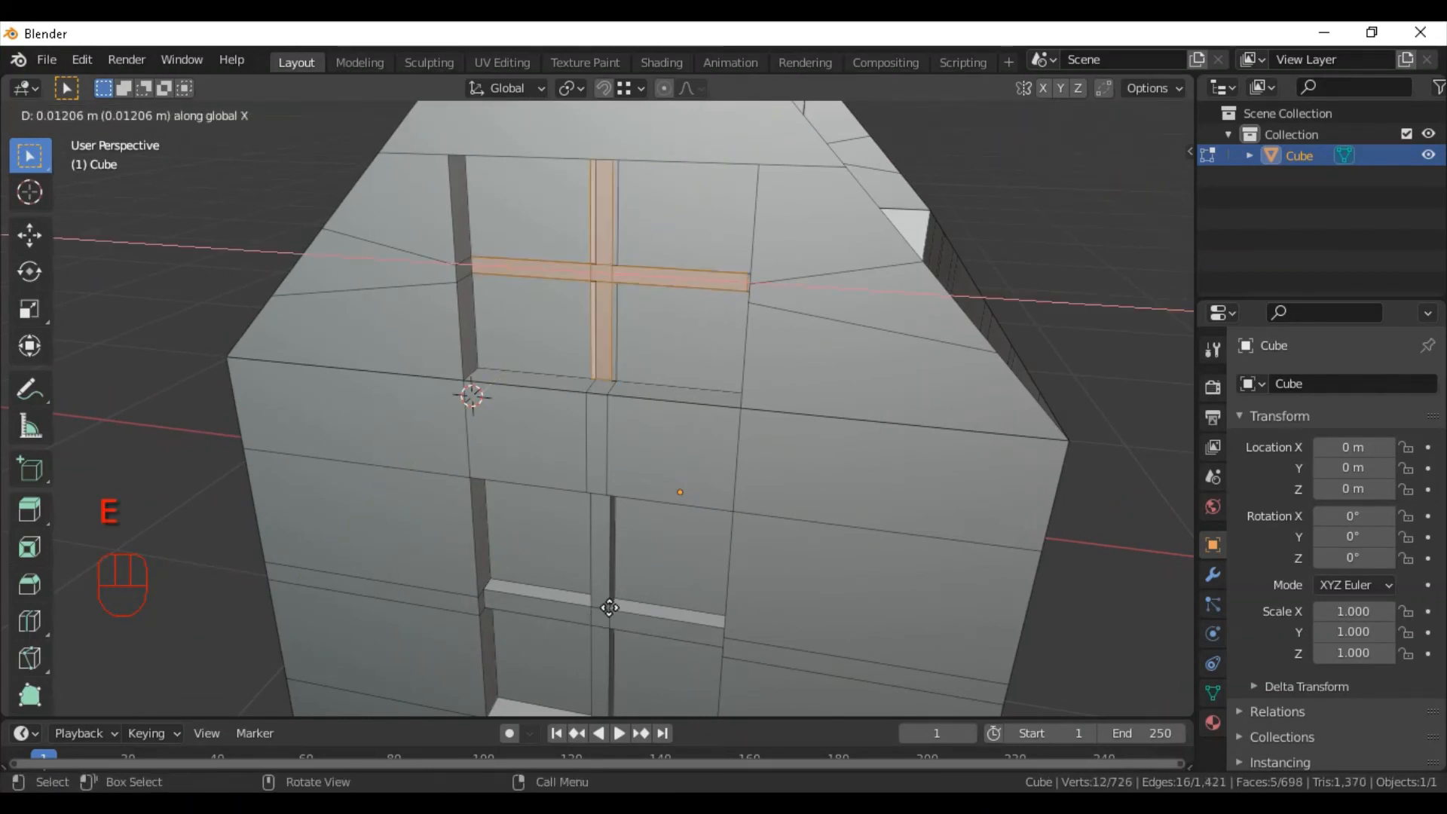
left_click(609, 607)
middle_click_drag(610, 606, 788, 455, "ctrl")
scroll(681, 452, "up", 2)
left_click(993, 527)
Add a horizontal loop cut around the walls and slide it up close beneath the base of the gables.
scroll(904, 483, "down", 4)
scroll(829, 409, "up", 4)
scroll(866, 468, "up", 3)
middle_click_drag(907, 469, 818, 477)
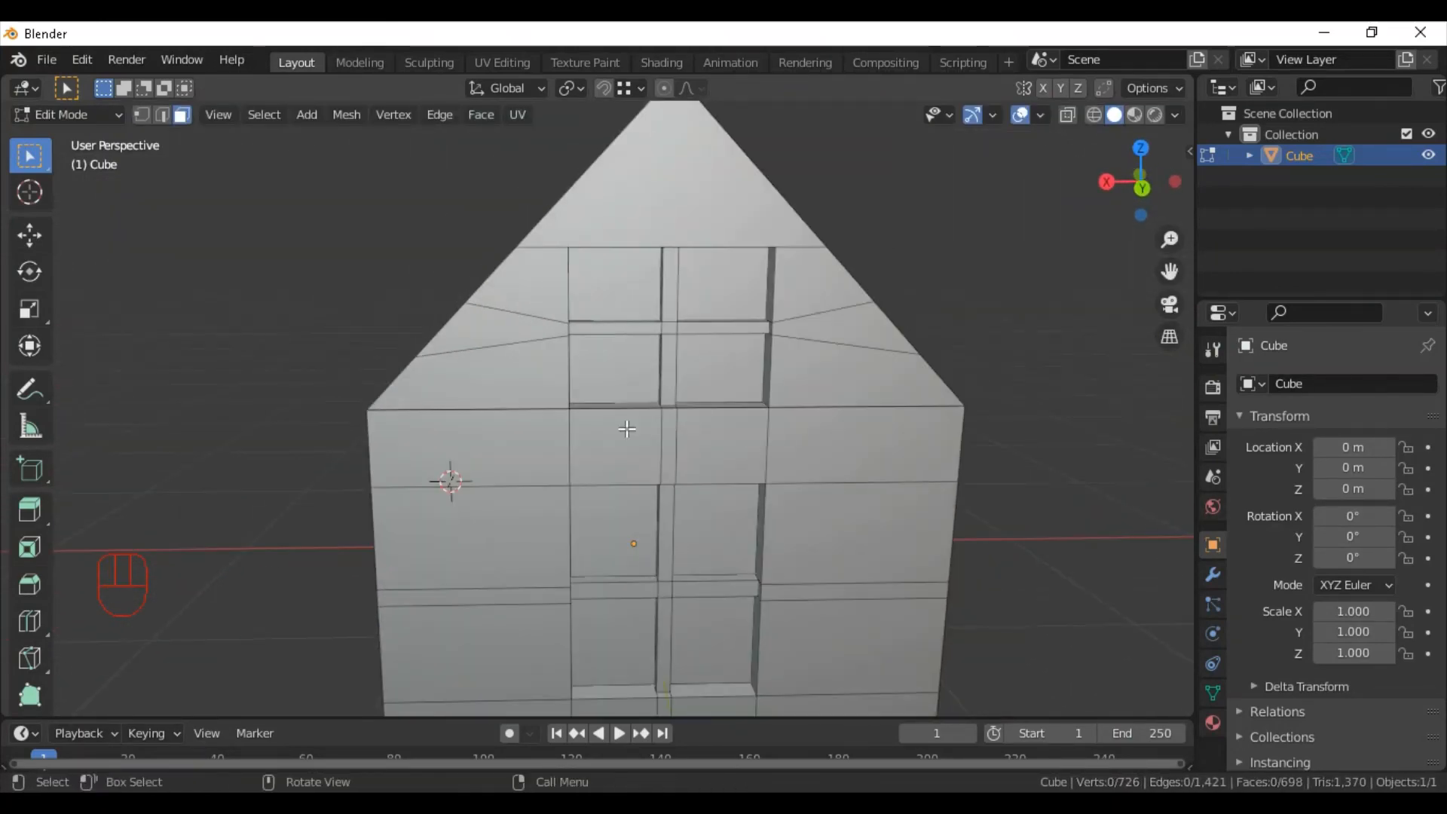
key("ctrl+r")
left_click(549, 445)
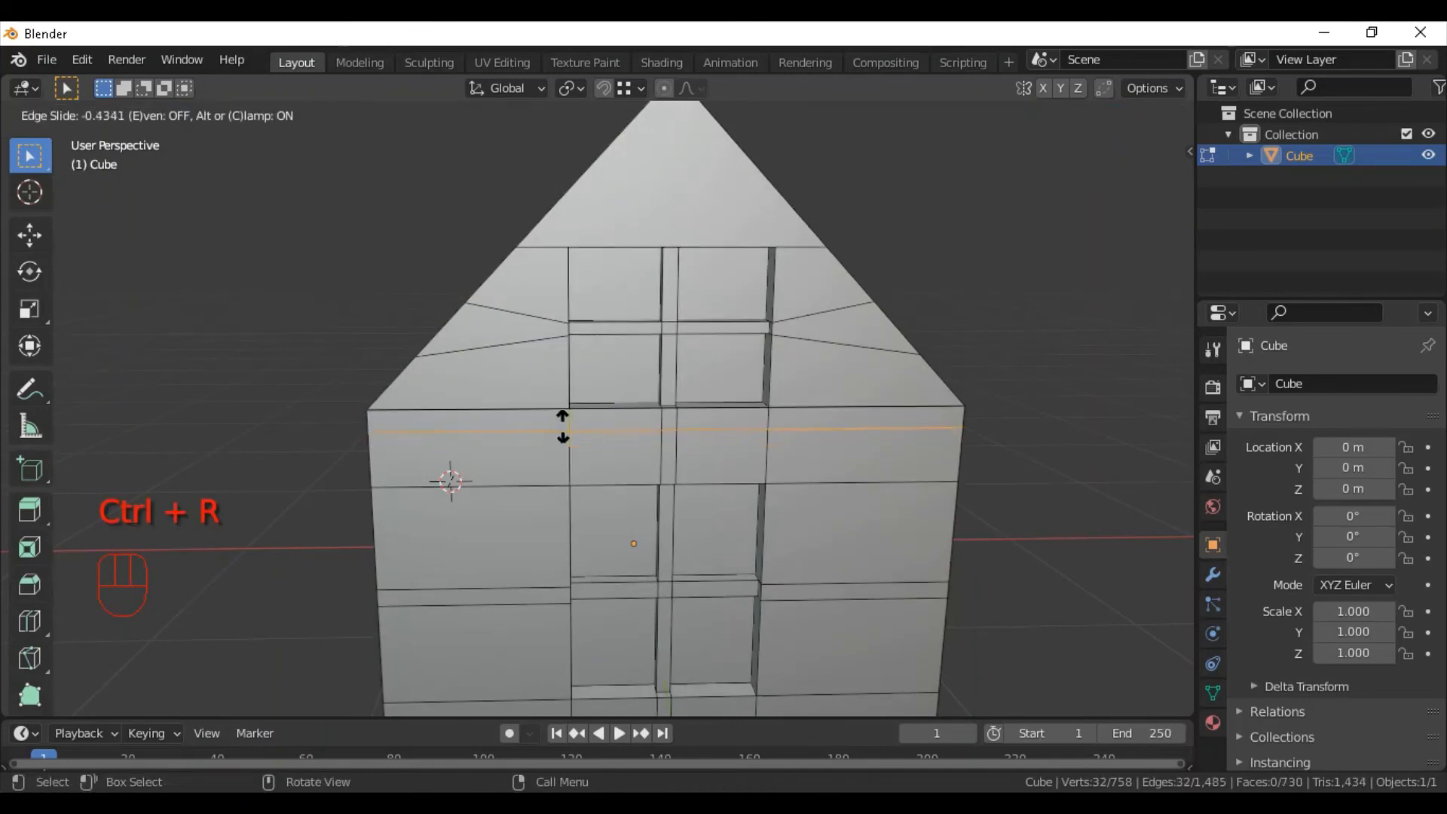
left_click(568, 417)
Add a horizontal loop cut around the lower walls and slide it up close beneath the ground-floor windows.
scroll(648, 497, "down", 3)
middle_click_drag(663, 512, 642, 421, "shift")
scroll(642, 424, "up", 3)
key("ctrl+r")
left_click(528, 597)
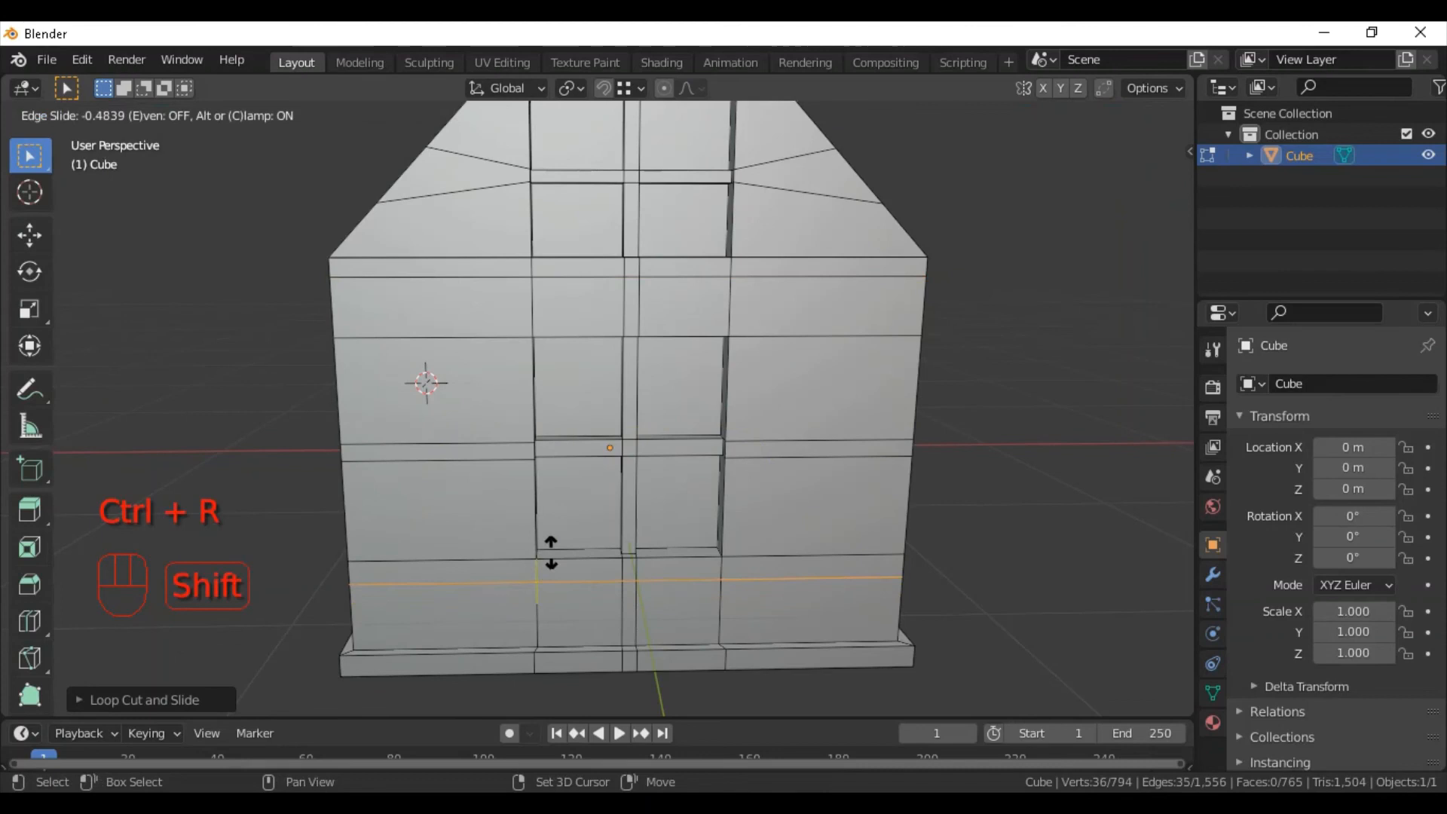
left_click(606, 497)
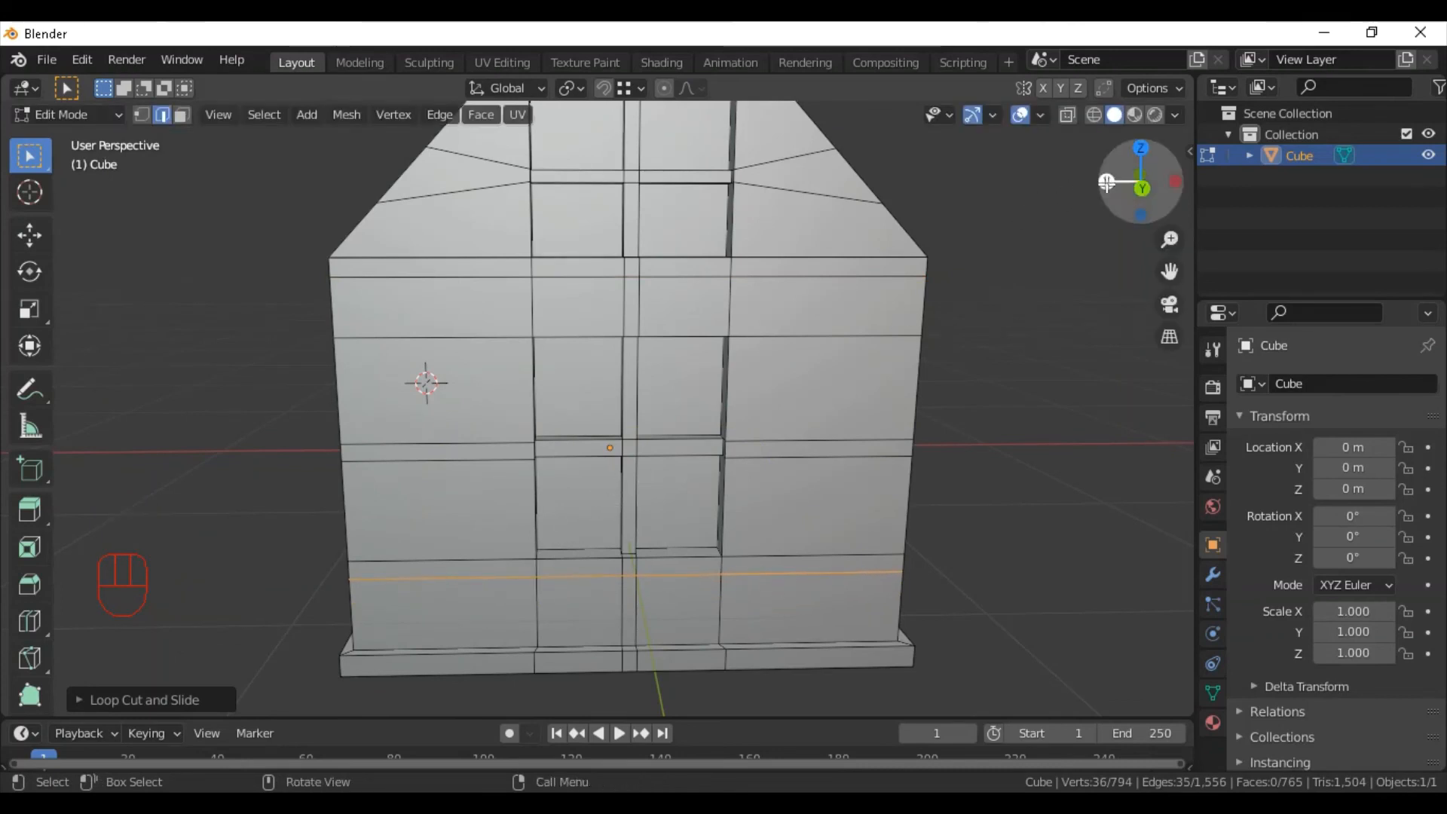
Select the narrow sill faces beneath all the side, front and rear windows and the gable windows, using X-ray wireframe.
left_click(1146, 171)
key("3")
left_click(1066, 115)
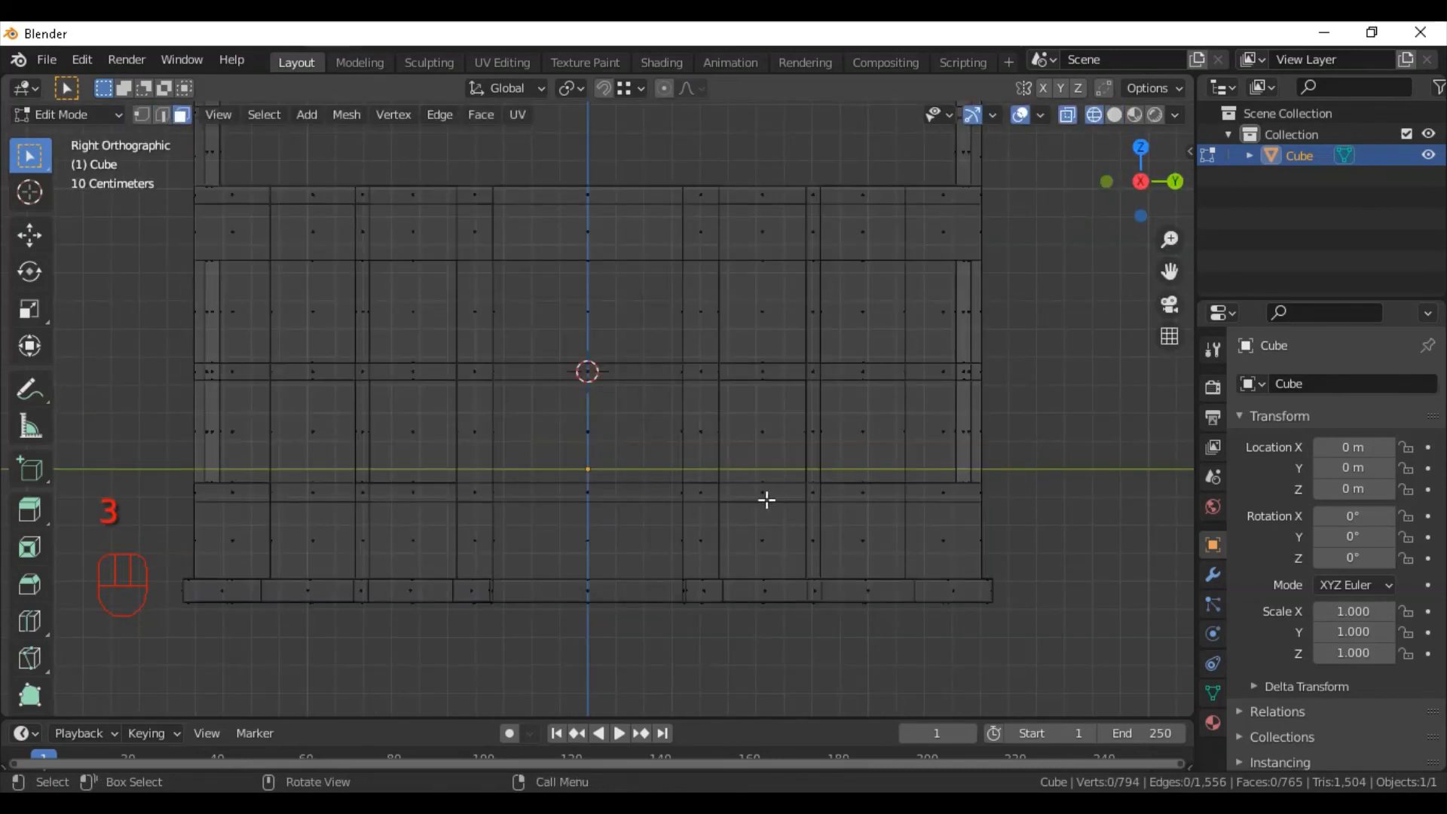
left_click_drag(753, 495, 908, 483)
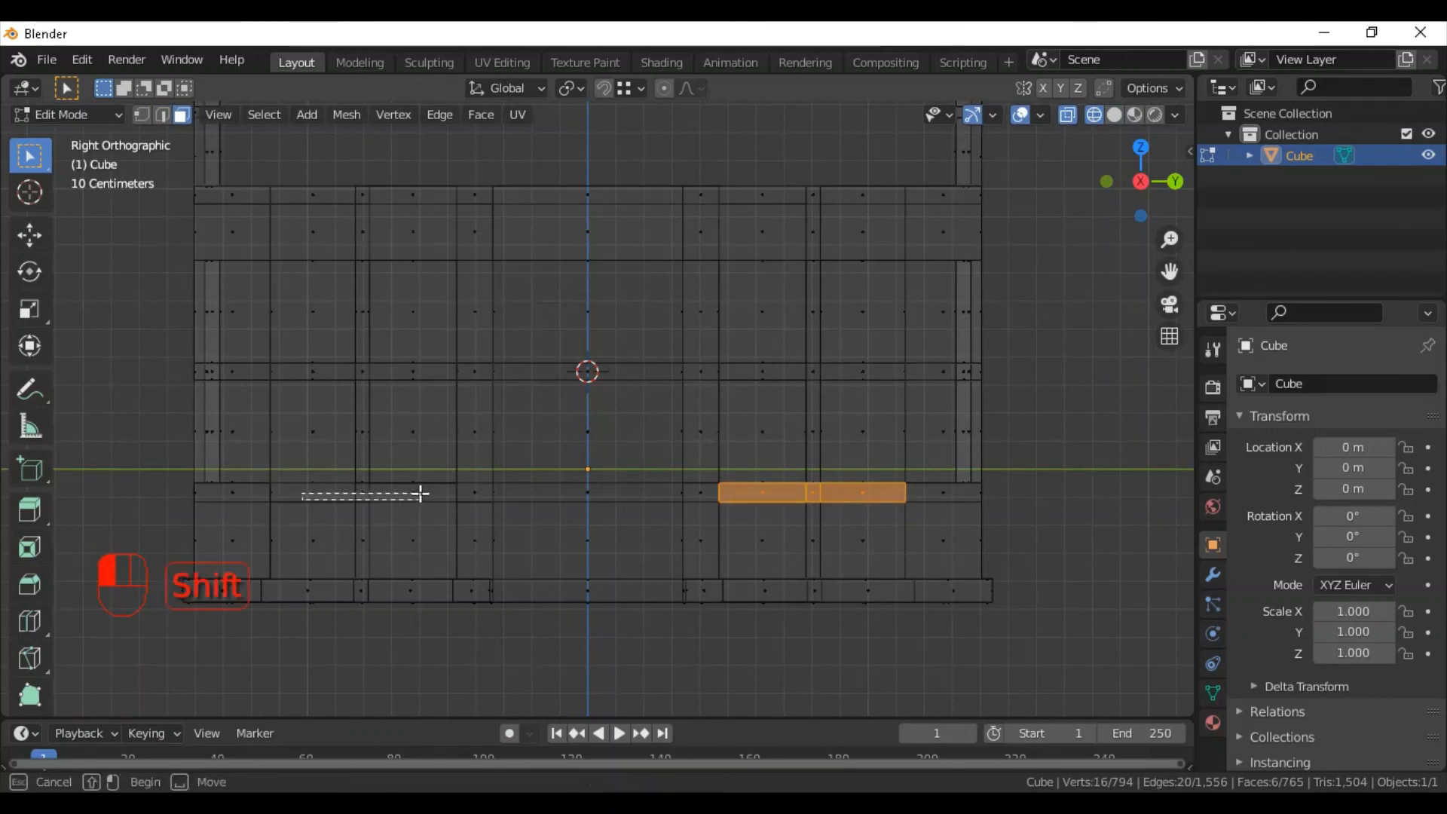
left_click_drag(420, 493, 428, 492, "shift")
left_click(1106, 182)
left_click_drag(523, 498, 645, 487, "shift")
scroll(768, 498, "up", 5, "shift")
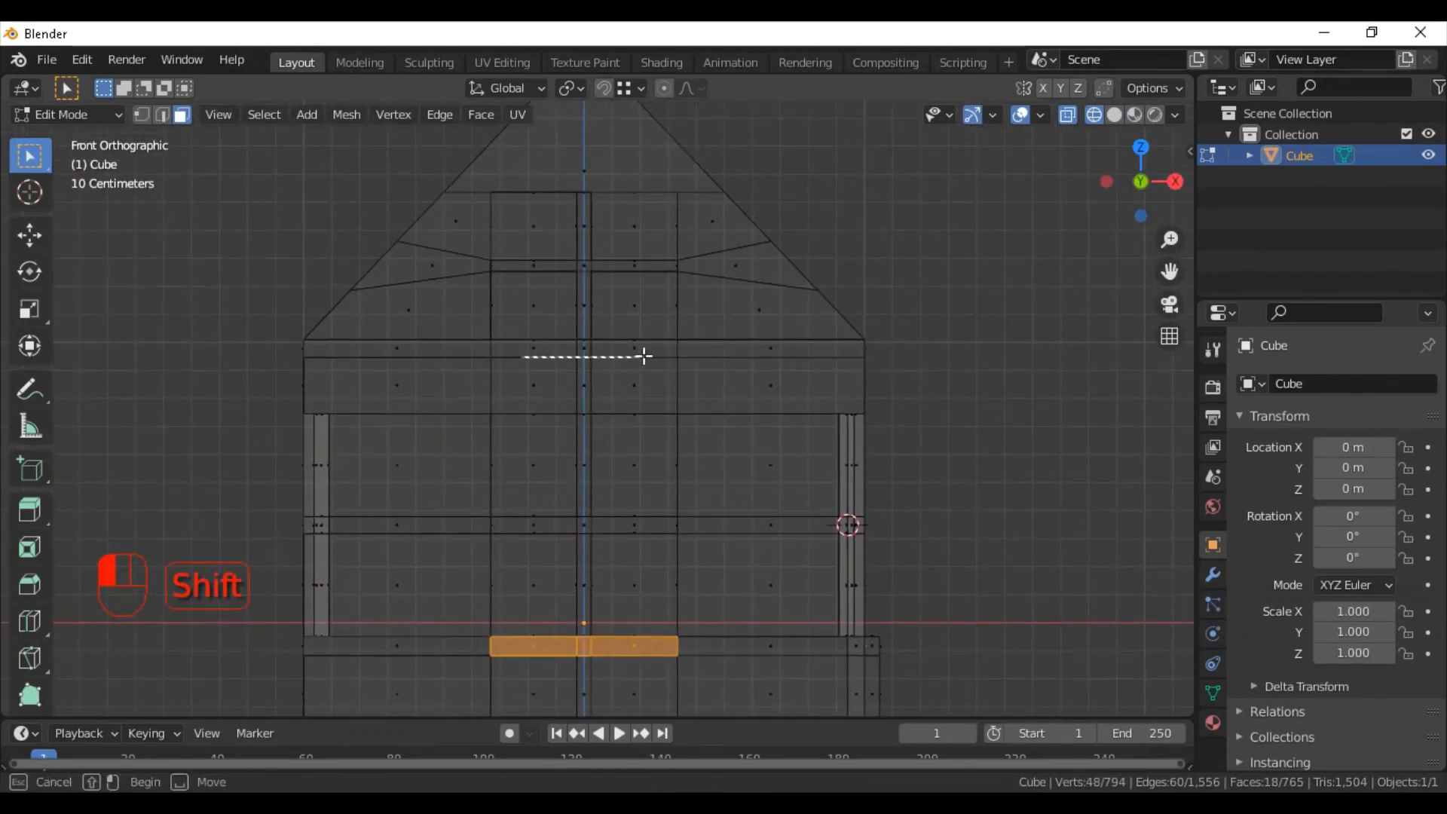
left_click_drag(644, 356, 644, 356, "shift")
Restore solid shading and extrude the selected sill faces slightly outward along their normals.
mouse_move(716, 323)
middle_mouse_down()
mouse_move(975, 314)
mouse_move(1106, 125)
mouse_move(933, 241)
middle_mouse_up()
left_click(1112, 118)
scroll(753, 394, "up", 4)
key("alt+e")
left_click(738, 404)
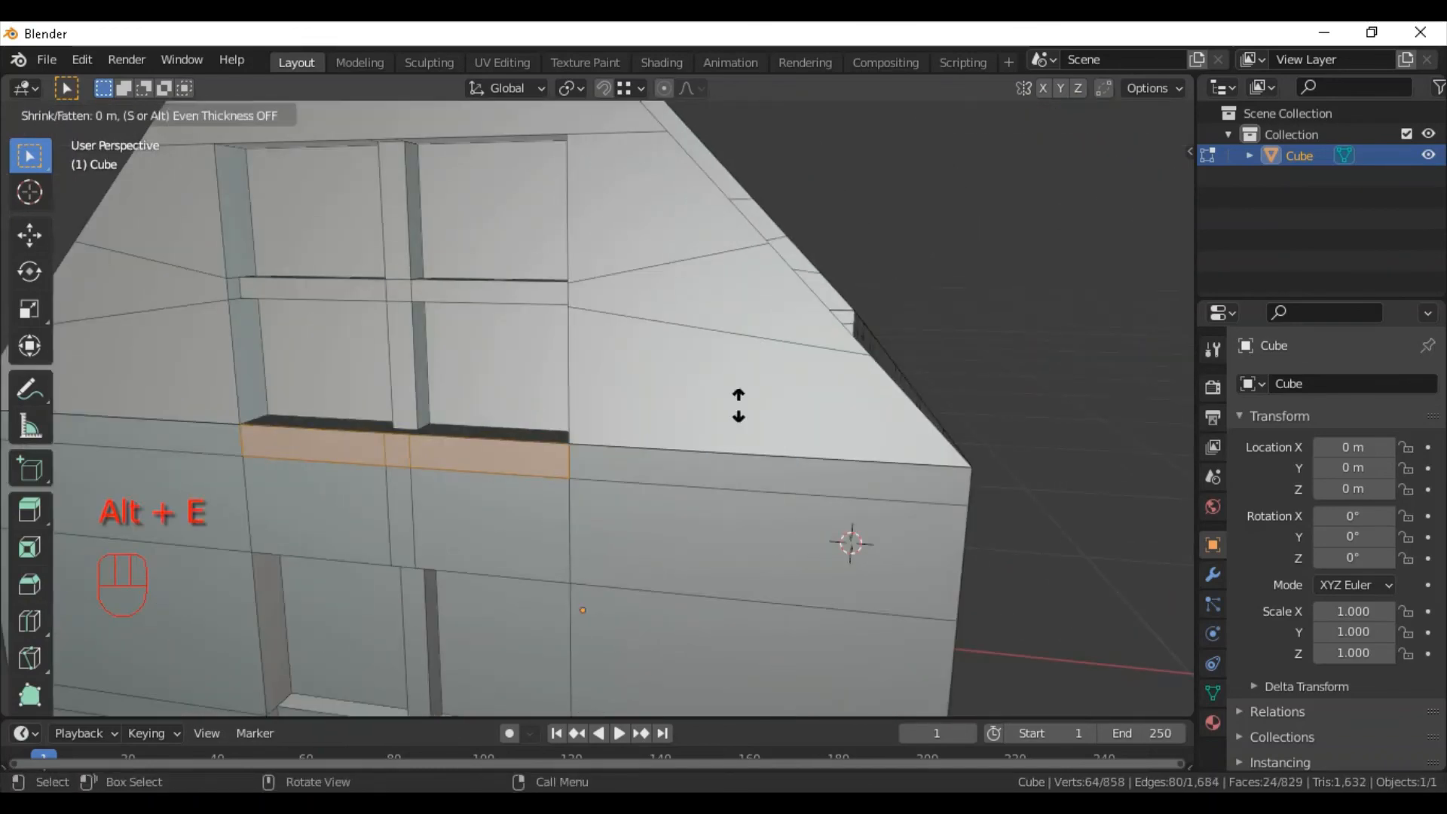
key("shift")
left_click(785, 363)
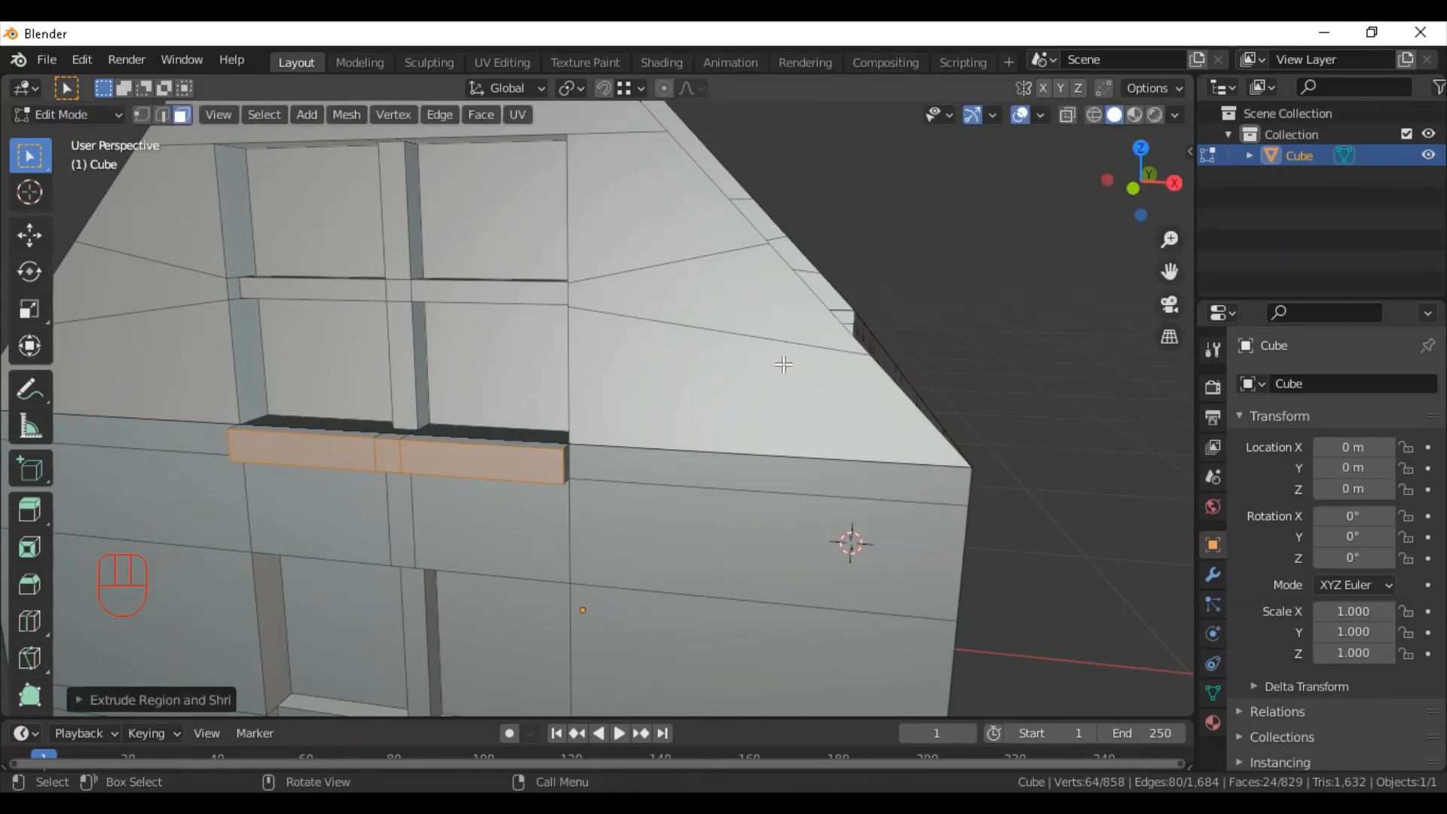
Return to Object Mode and examine the finished house from every side.
scroll(785, 363, "down", 8)
key("Tab")
middle_click_drag(826, 363, 734, 356)
scroll(799, 341, "down", 1)
middle_click_drag(892, 355, 876, 357)
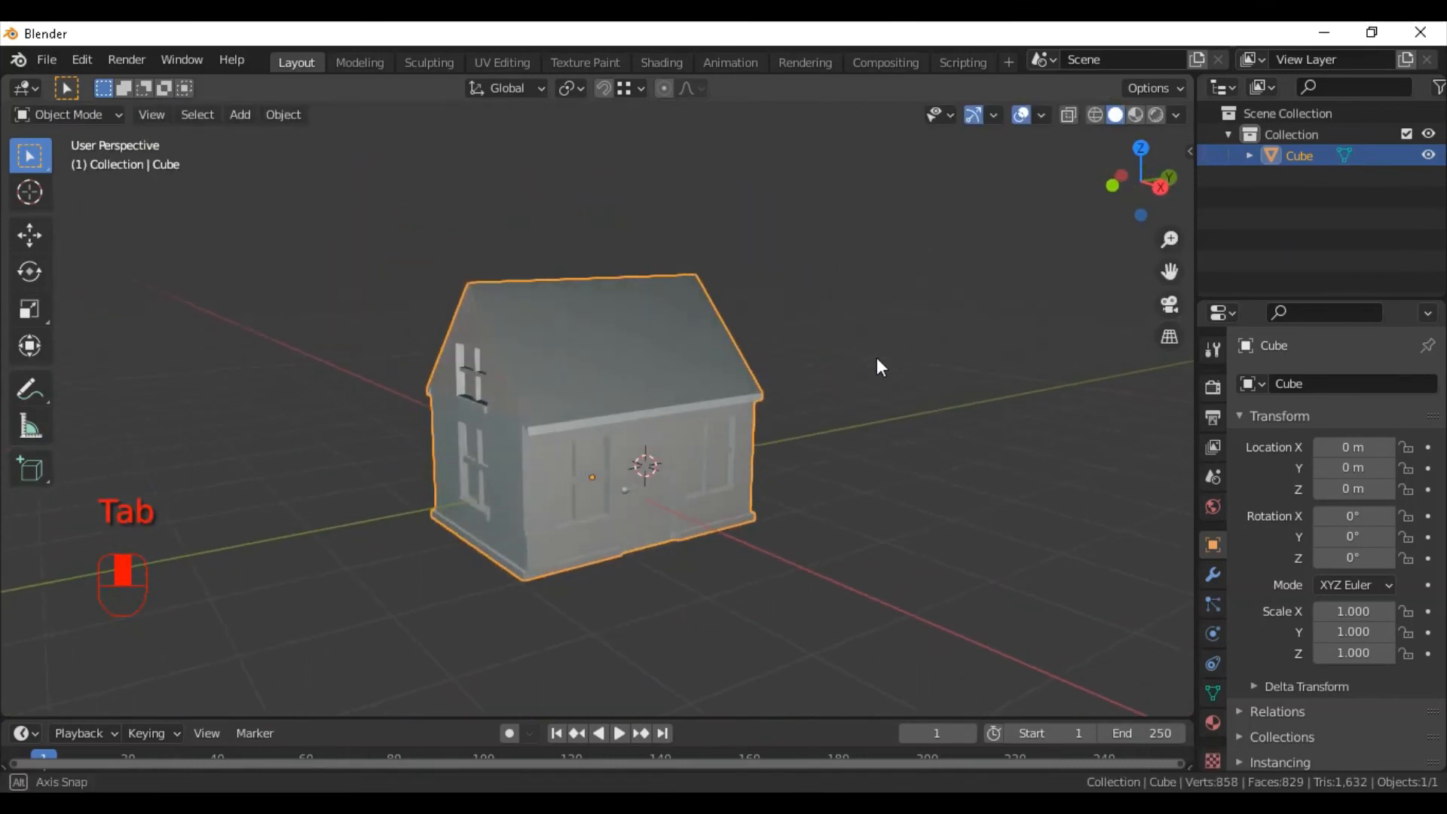
scroll(969, 278, "down", 3)
middle_click_drag(940, 504, 932, 442, "shift")
scroll(1001, 356, "up", 4)
middle_click_drag(1001, 358, 865, 363)
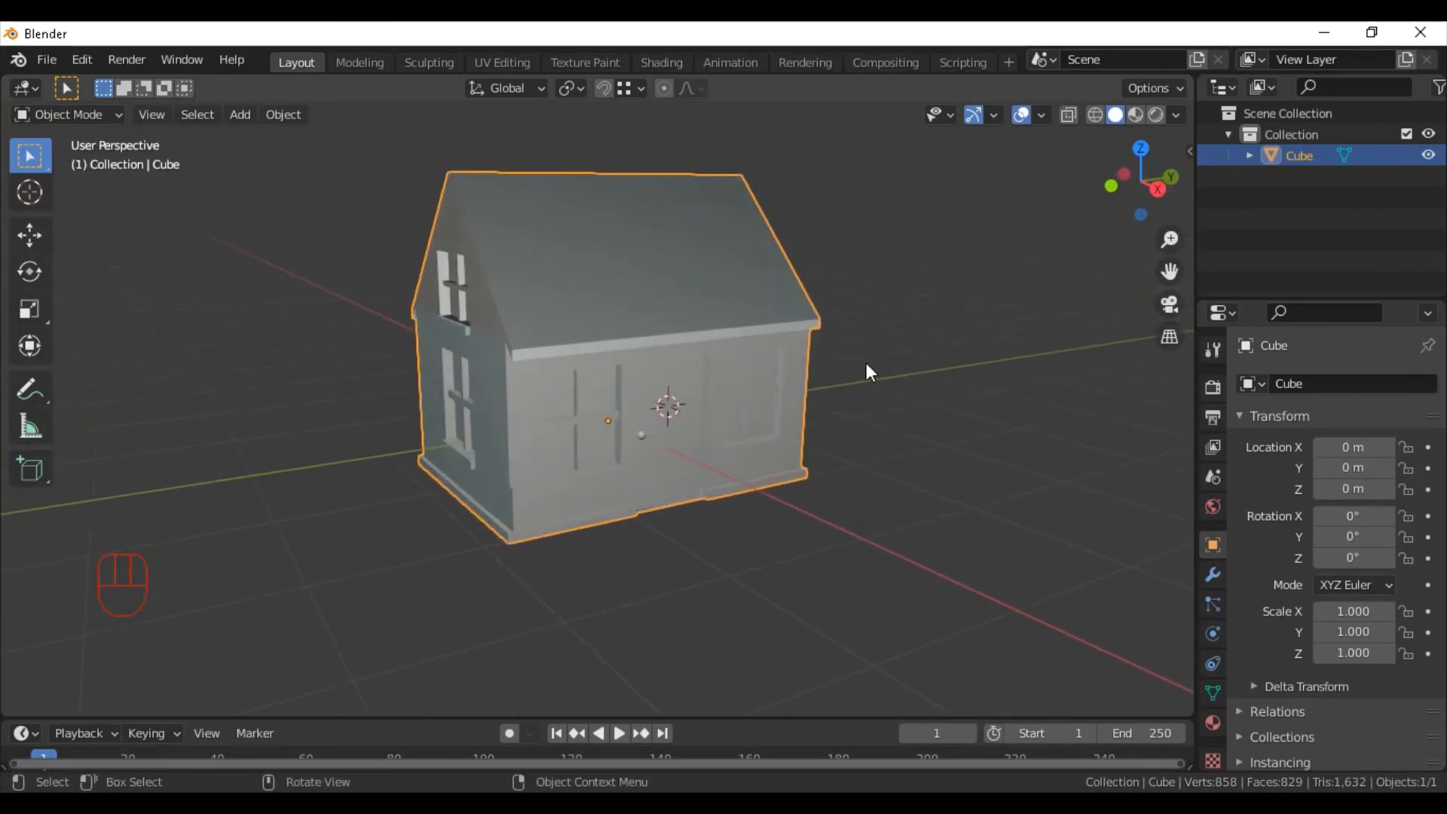
key("KP_6")
key("KP_6")
key("KP_6")
key("KP_6")
key("KP_6")
key("KP_6")
key("KP_6")
key("KP_6")
key("KP_6")
key("KP_6")
key("KP_6")
key("KP_6")
key("KP_6")
key("KP_6")
key("KP_6")
key("KP_6")
key("KP_6")
key("KP_6")
key("KP_6")
key("KP_6")
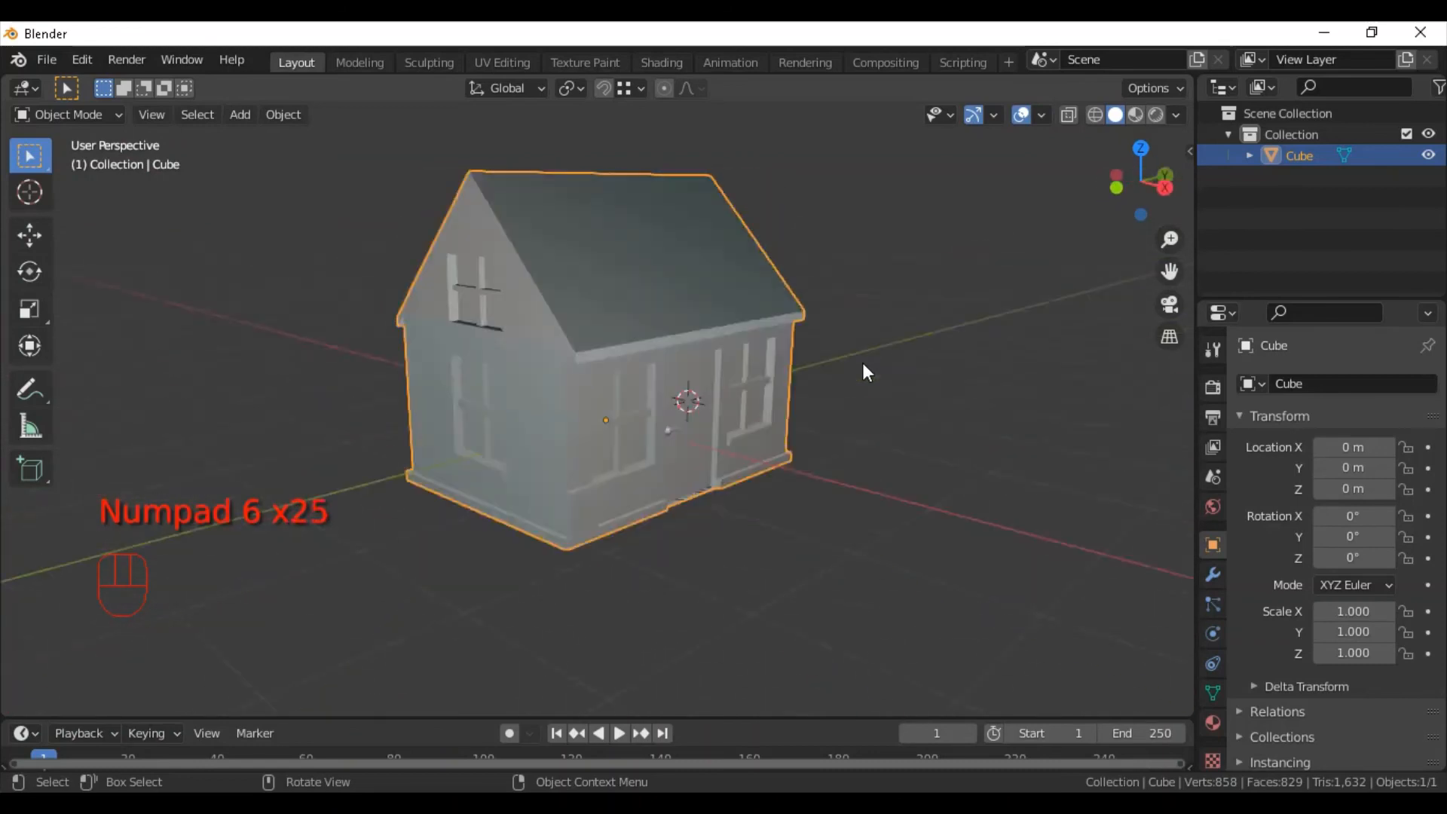
key("KP_6")
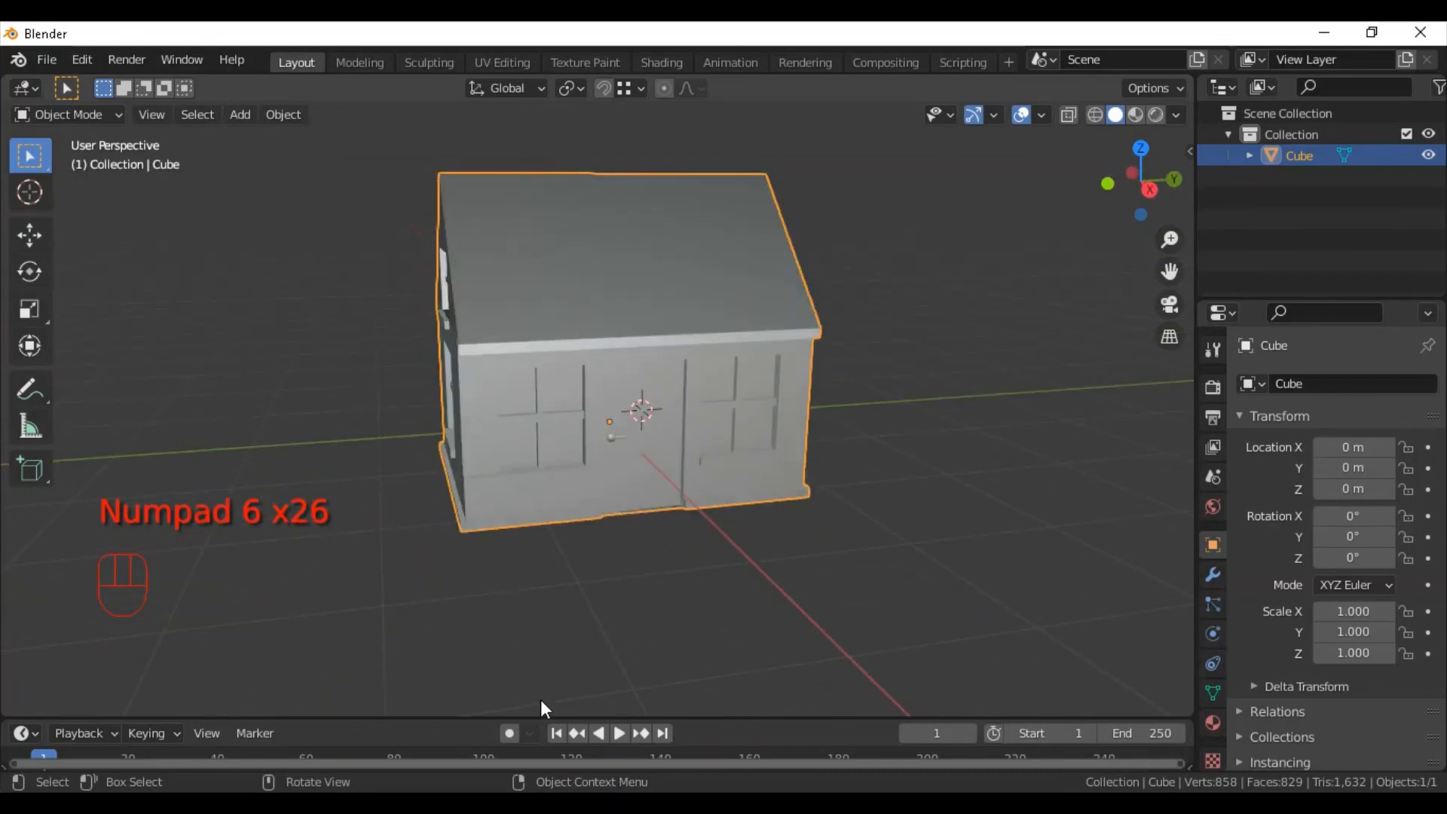
left_click(442, 803)
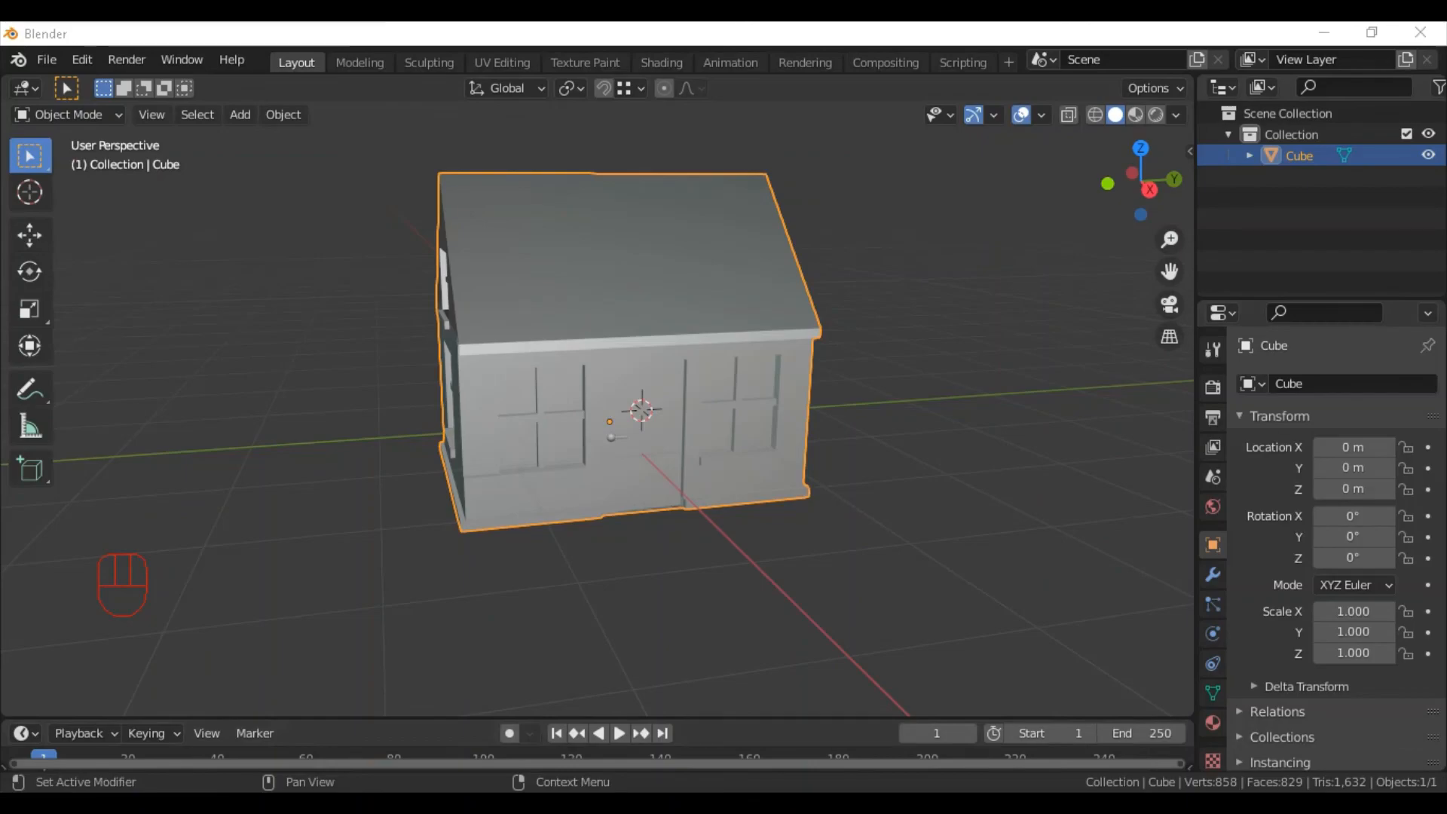